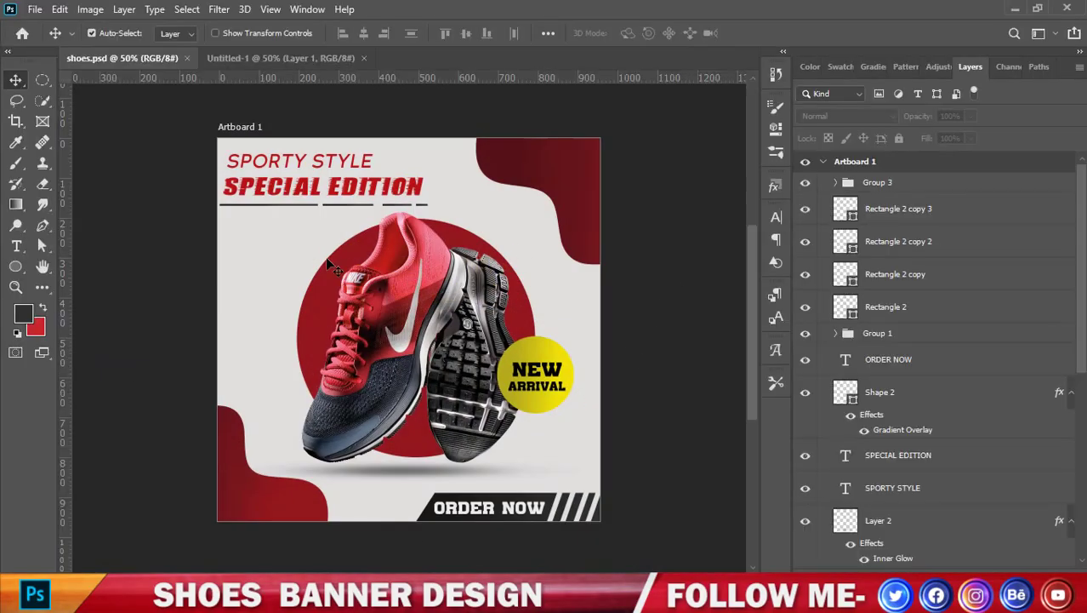
Leave shoes.psd and bring the blank Untitled-1 document to the front.
click(273, 56)
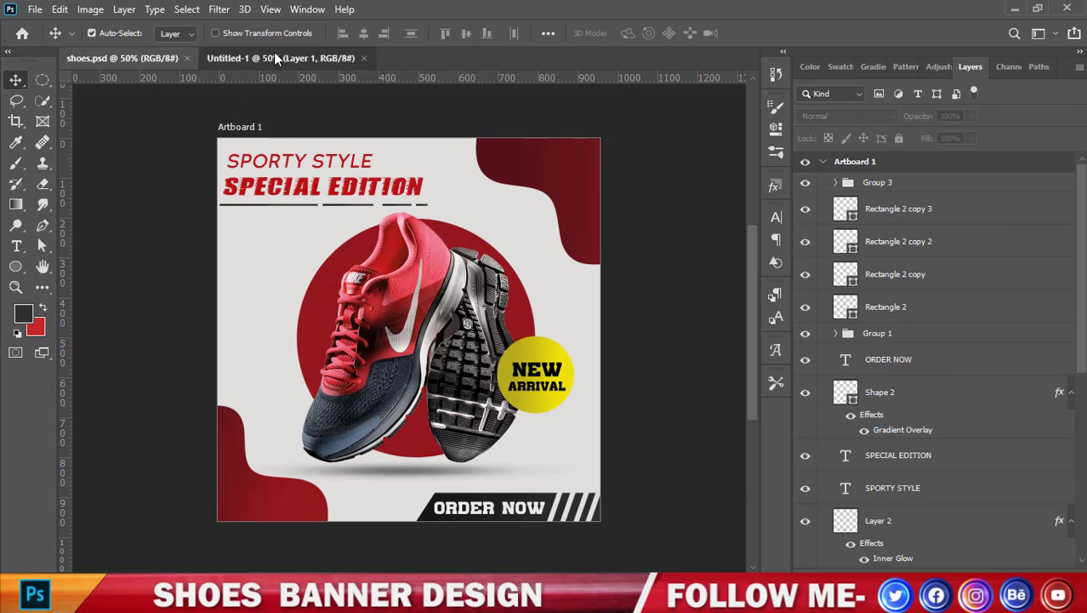
Start a new document, then cancel it and stay on Untitled-1.
click(35, 9)
click(48, 27)
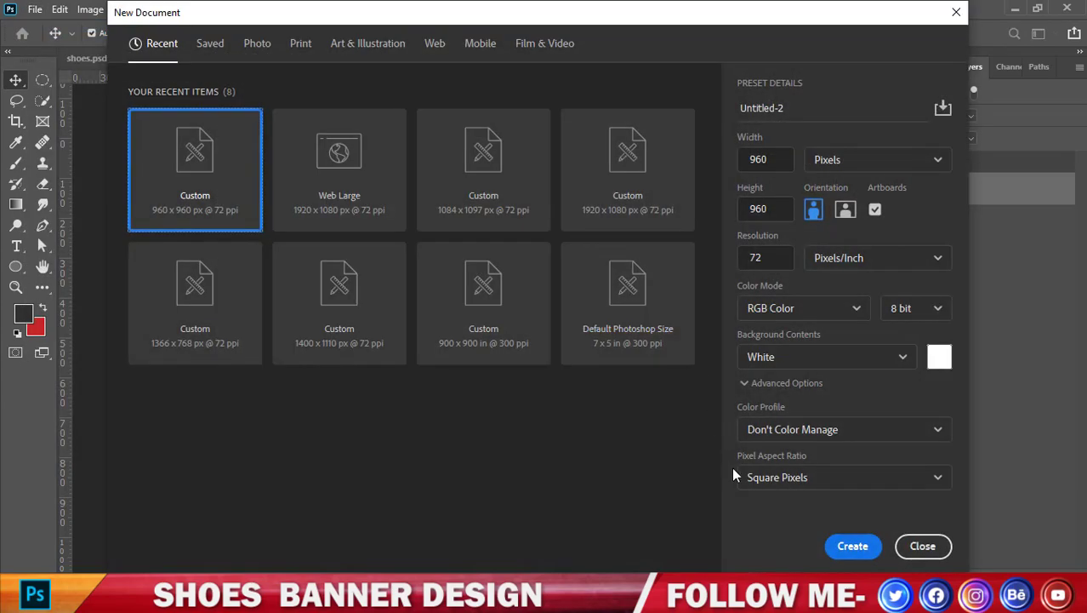
click(766, 159)
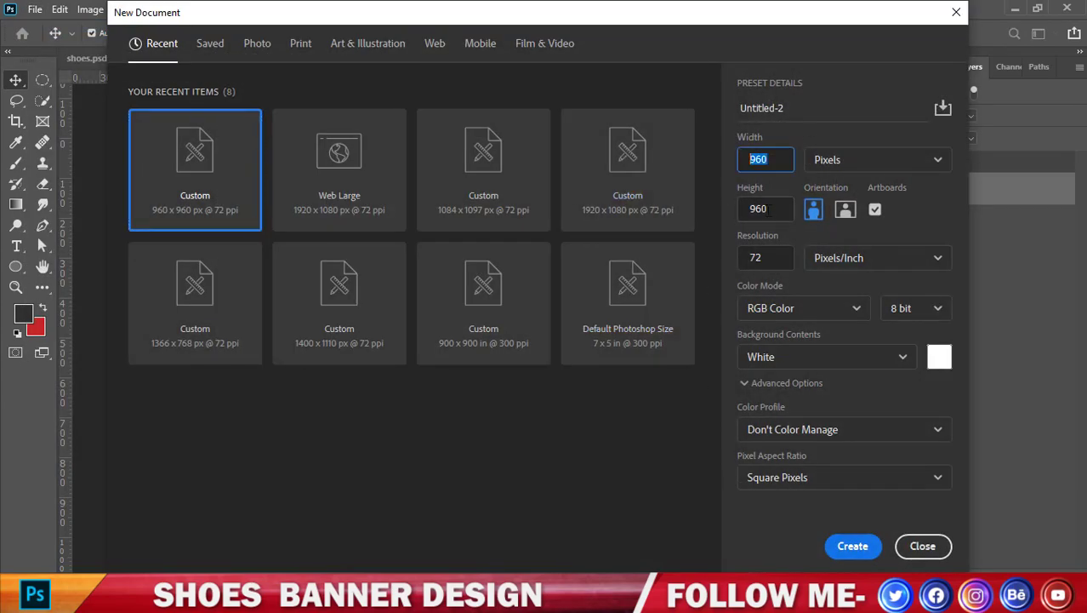
key(Tab)
click(922, 545)
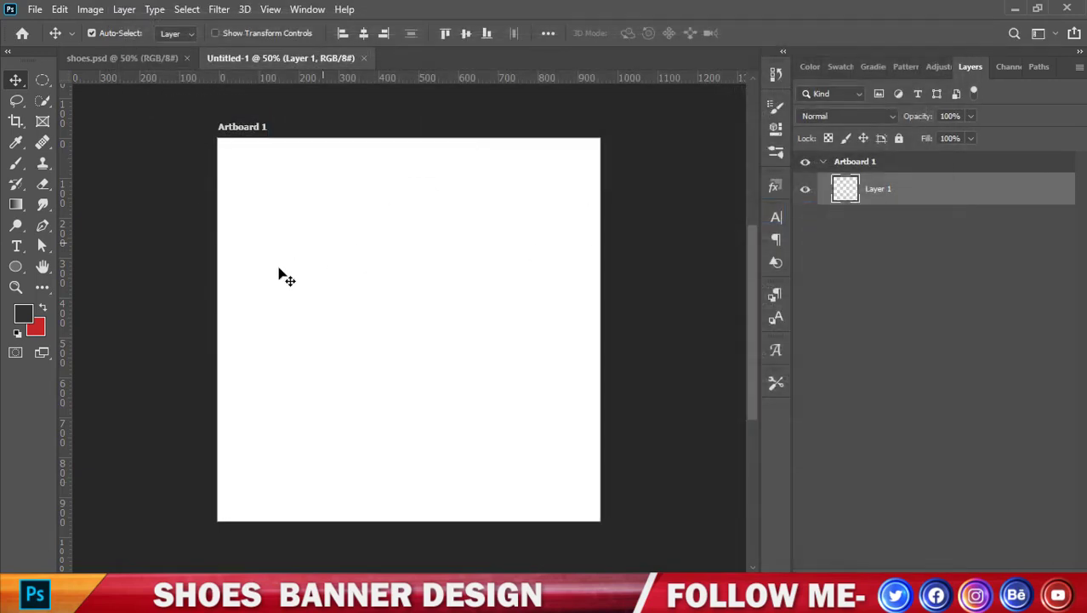
Draw Rectangle 1 covering the entire Untitled-1 artboard.
scroll(183, 252, down, 1)
drag(15, 266, 53, 284)
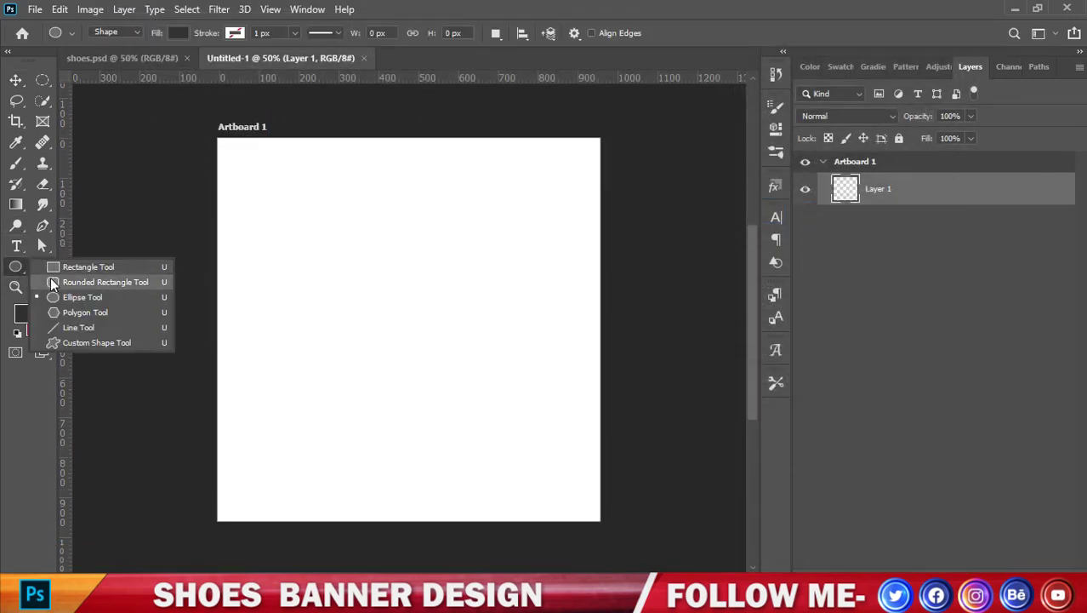
click(53, 283)
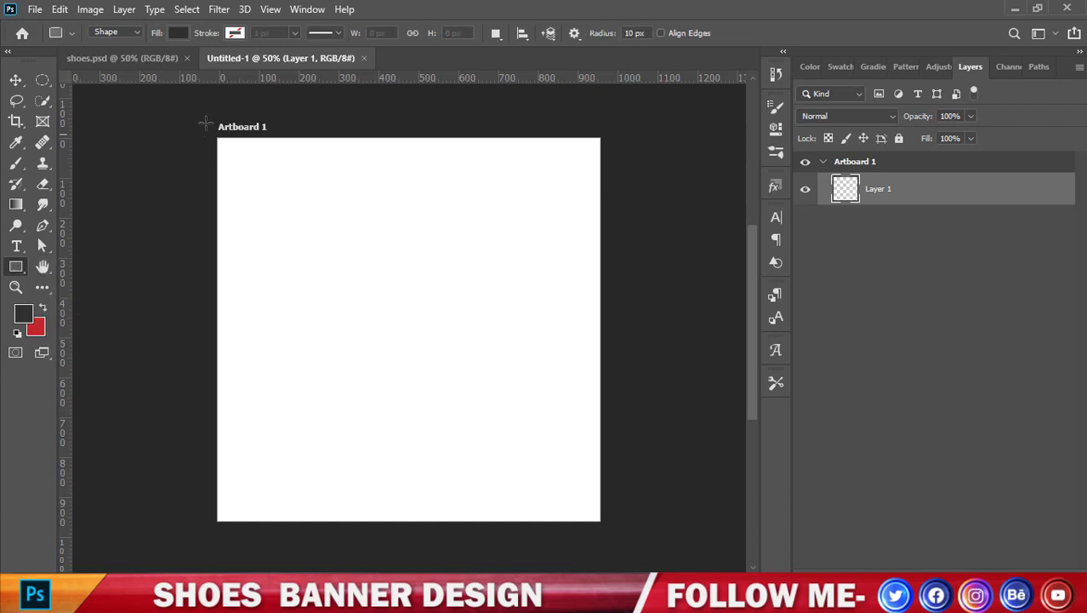
drag(189, 124, 627, 532)
Deselect the rectangle and drag the Nike shoes transparent PNG into the document.
click(734, 103)
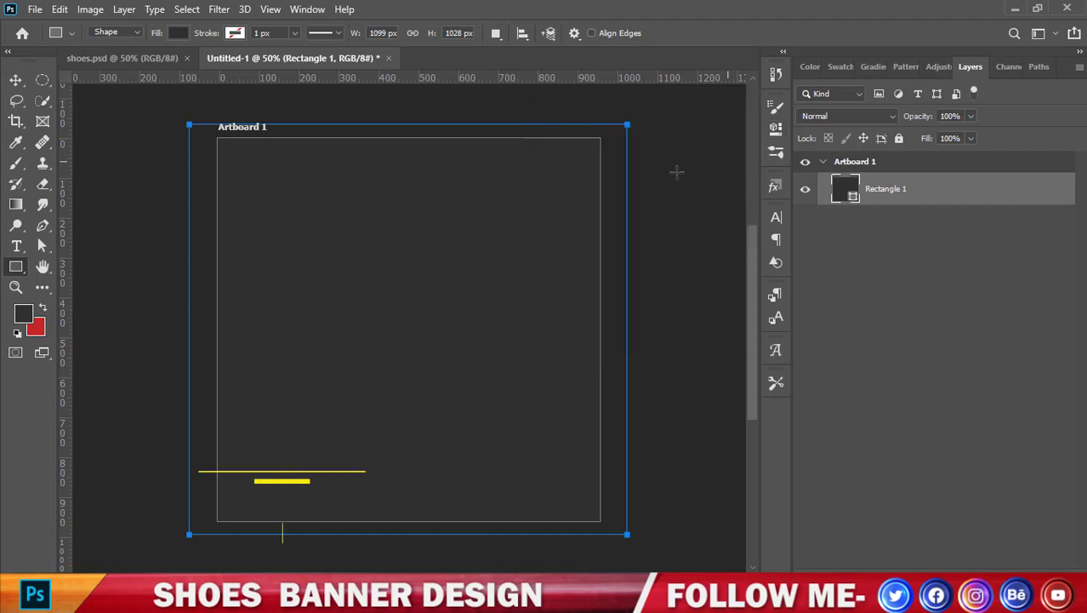
key(v)
click(143, 143)
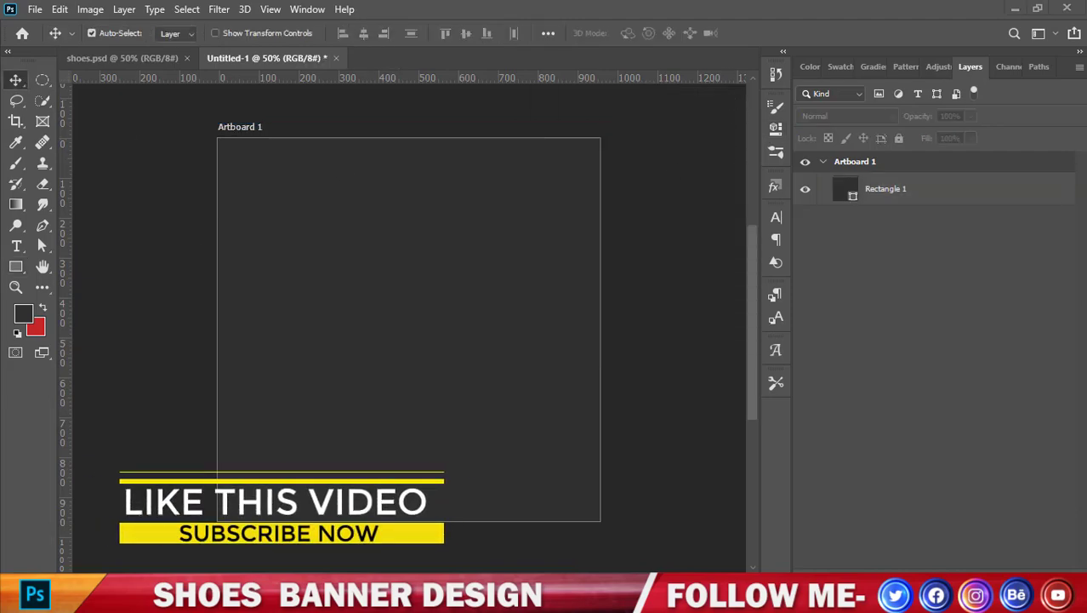
key(alt+Tab)
mouse_move(457, 239)
mouse_down()
mouse_move(441, 547)
mouse_move(400, 331)
mouse_up()
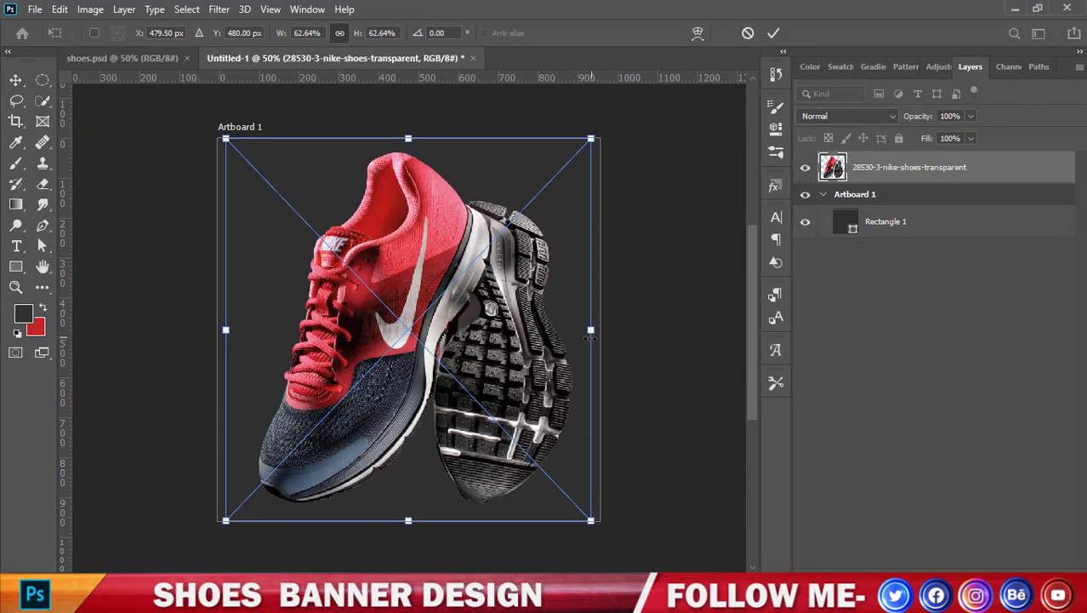
Place the shoes at about half size and fill Rectangle 1 with light grey #d5d3d2.
drag(590, 330, 553, 328)
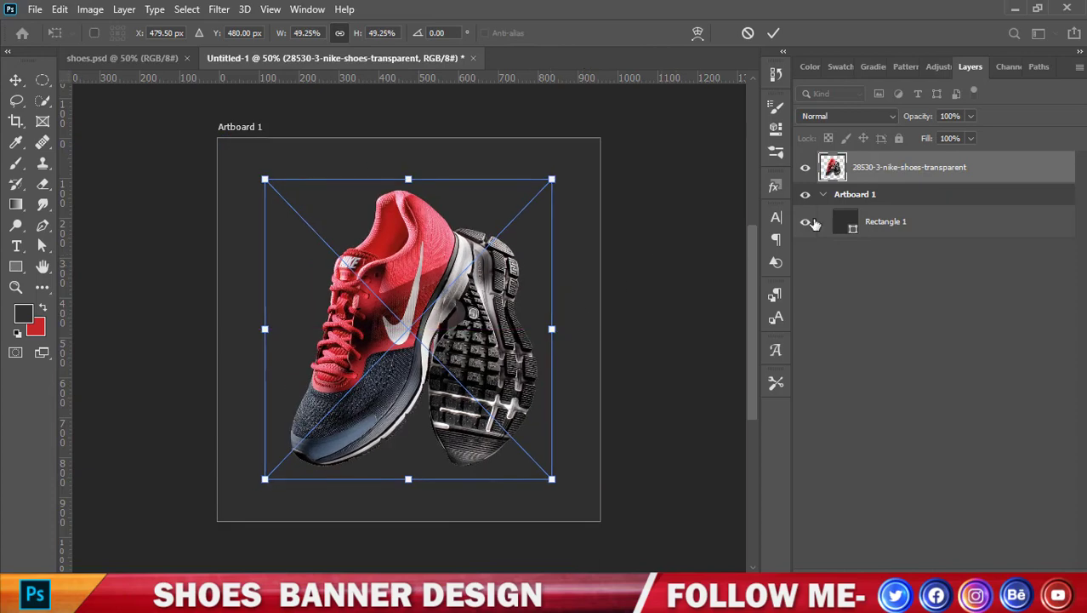
click(846, 222)
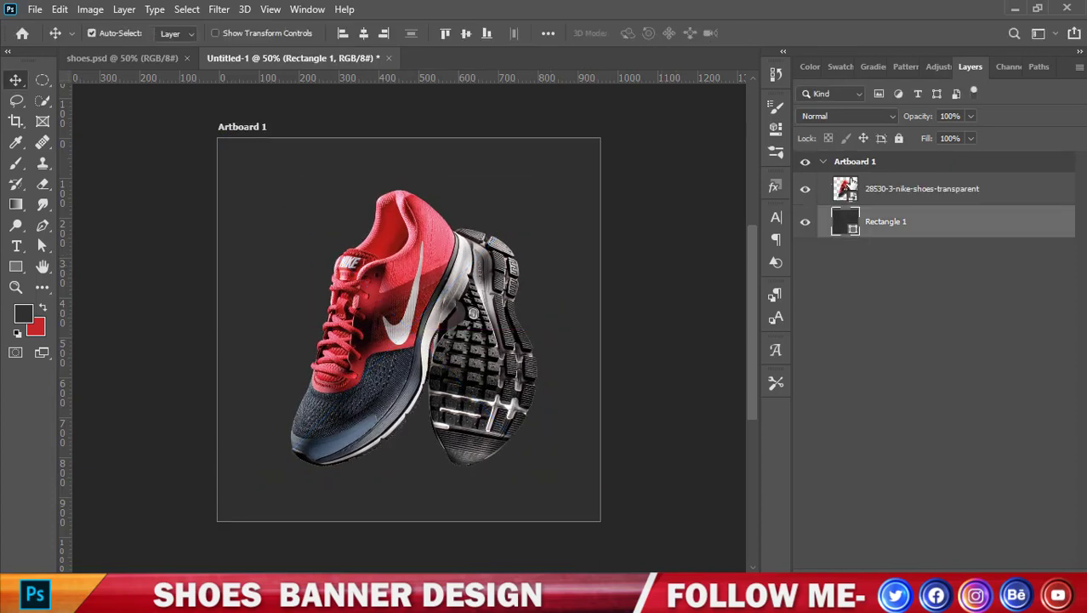
double_click(847, 222)
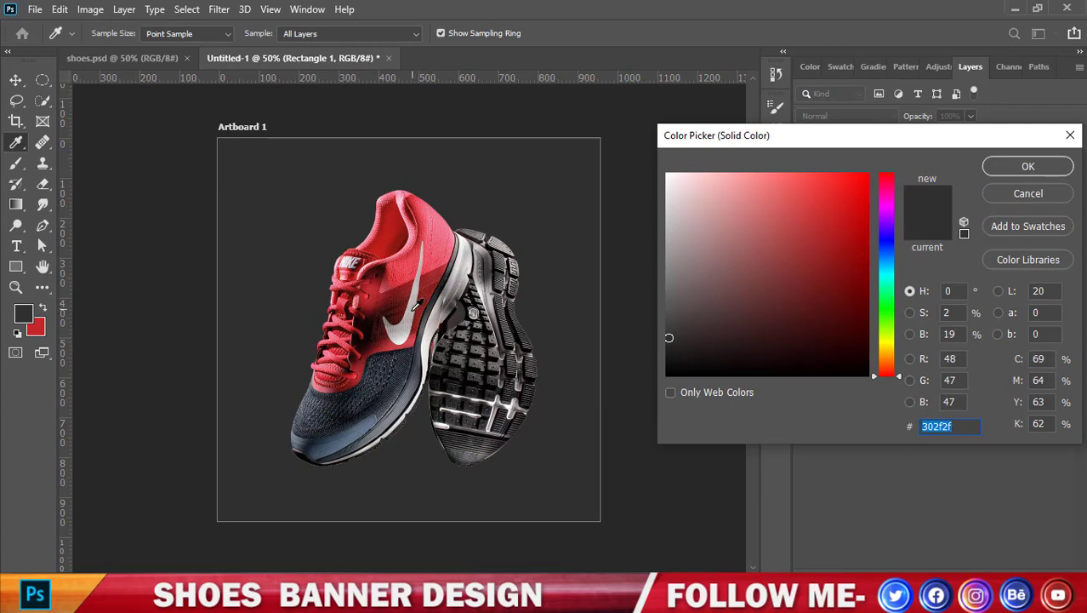
click(413, 308)
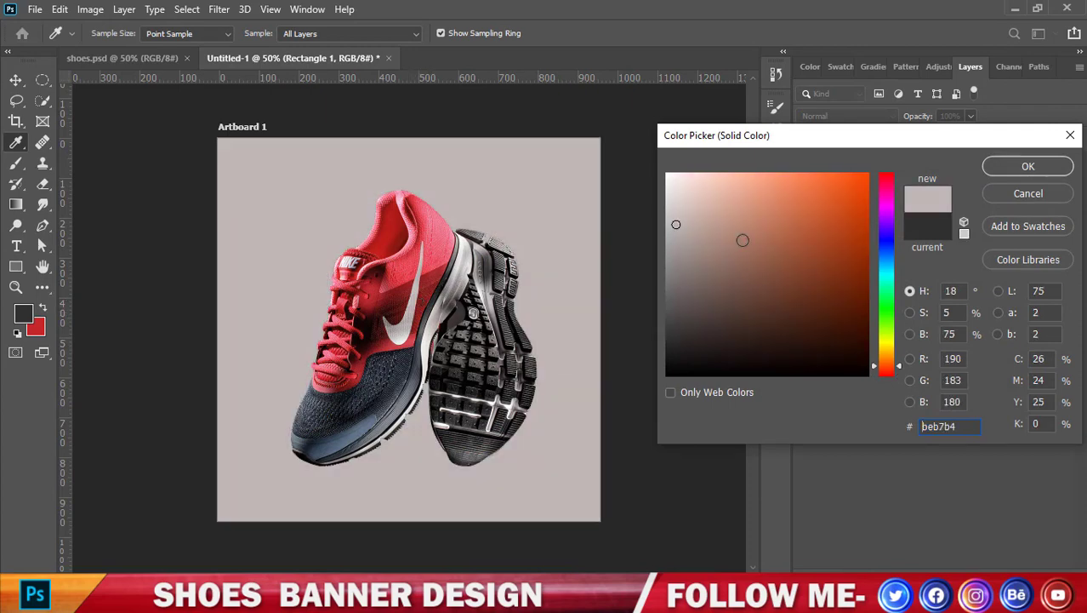
drag(677, 216, 672, 206)
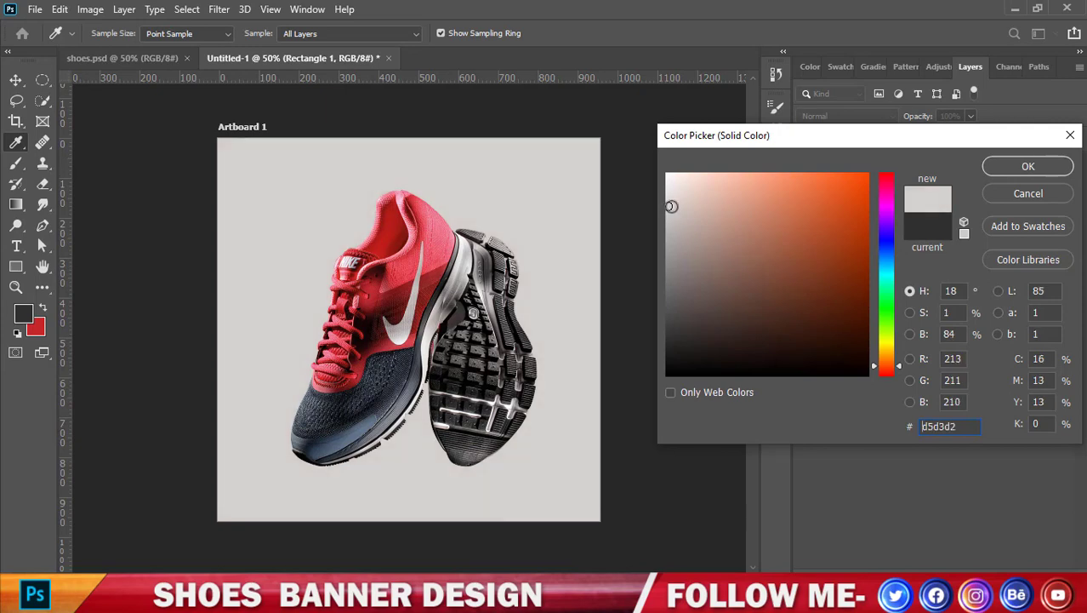
click(1017, 171)
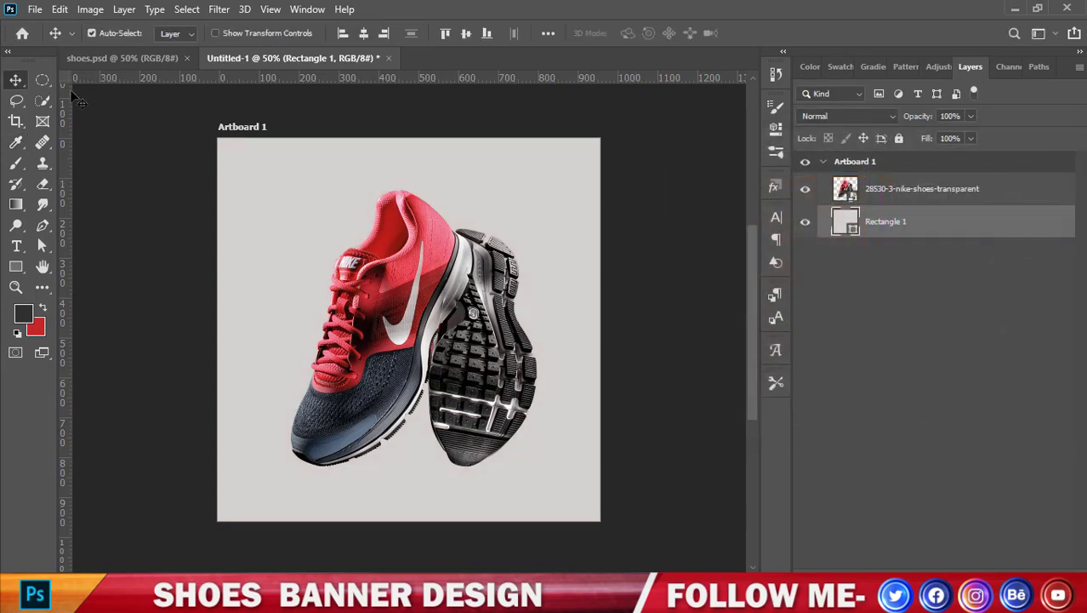
Nudge the shoe image left and scale it down to 40.78%.
click(473, 315)
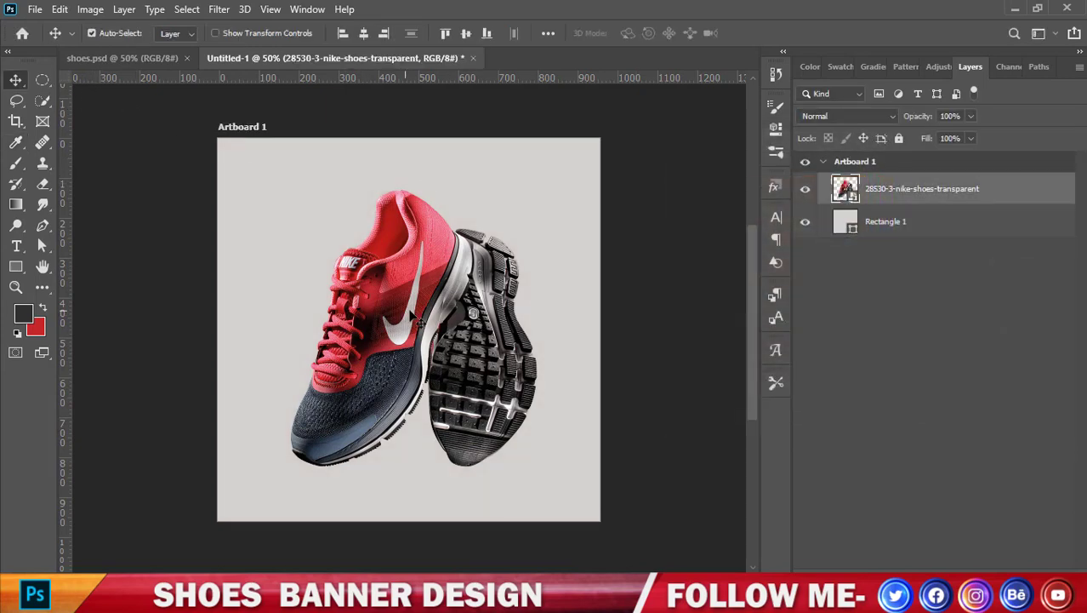
drag(422, 324, 416, 322)
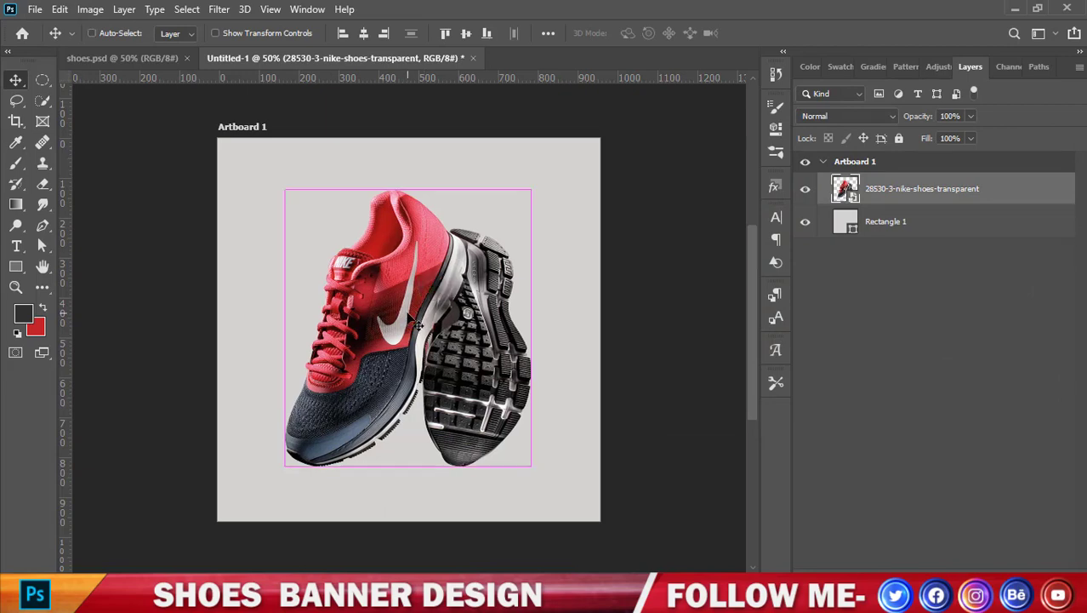
key(ctrl+t)
drag(552, 334, 528, 334)
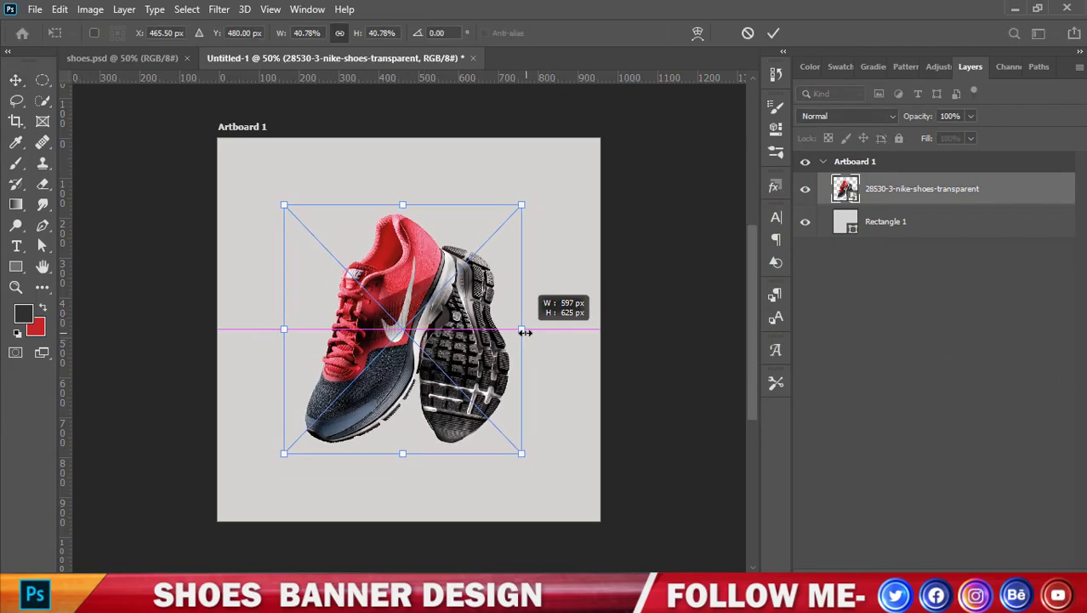
click(774, 32)
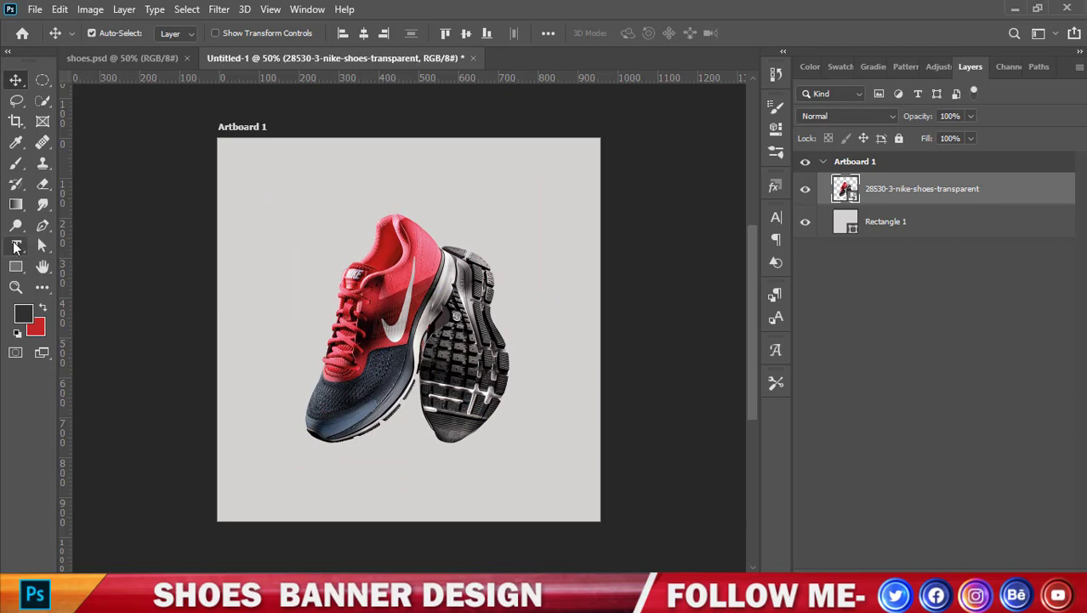
Draw an ellipse circle and move it into the artboard's top-right corner.
click(21, 266)
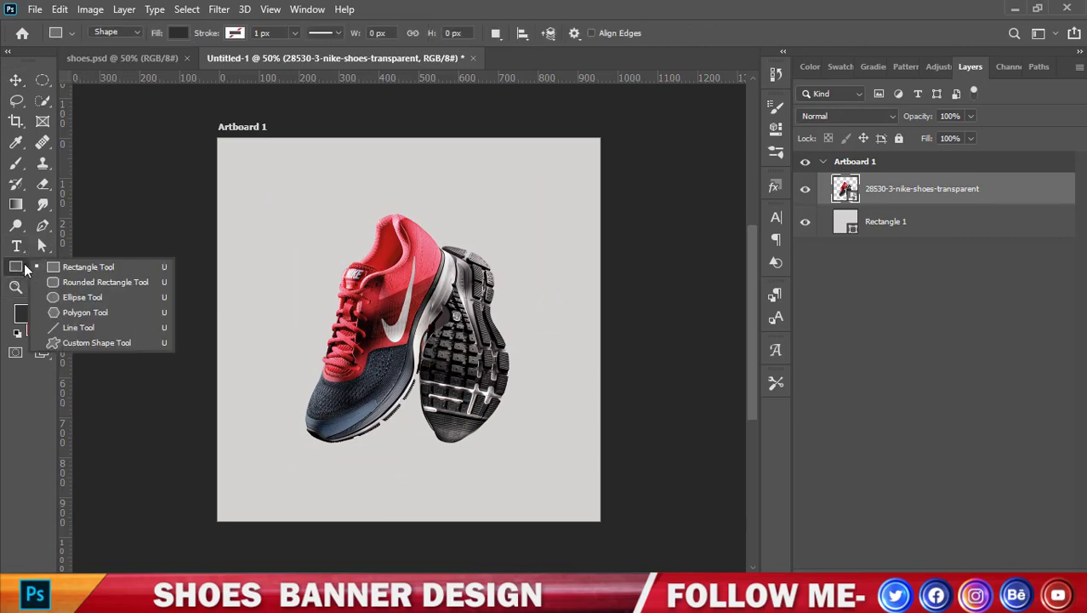
click(68, 297)
drag(434, 203, 608, 409)
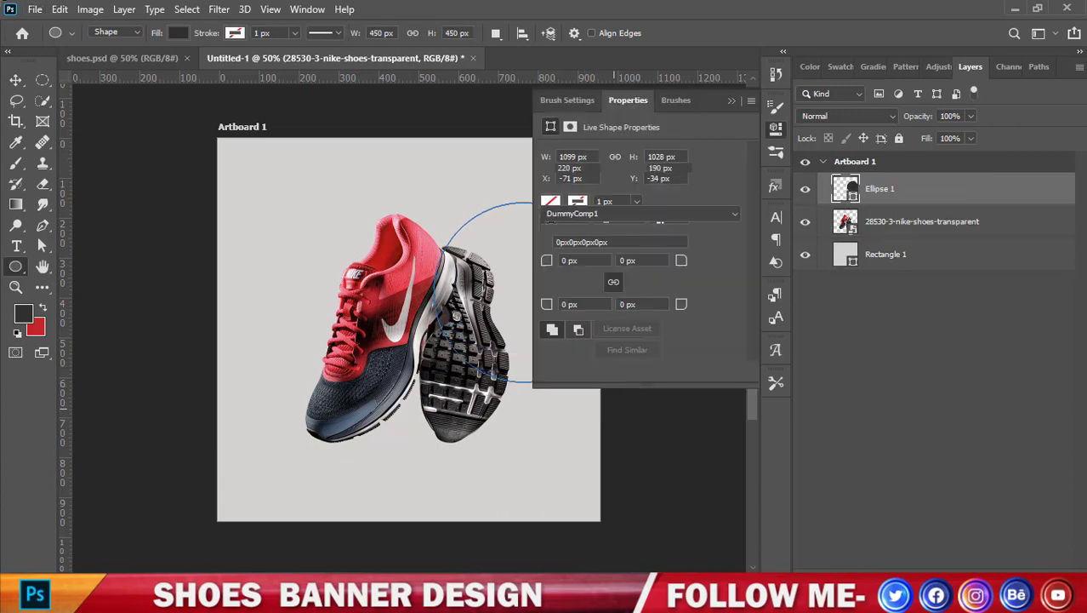
key(v)
click(730, 102)
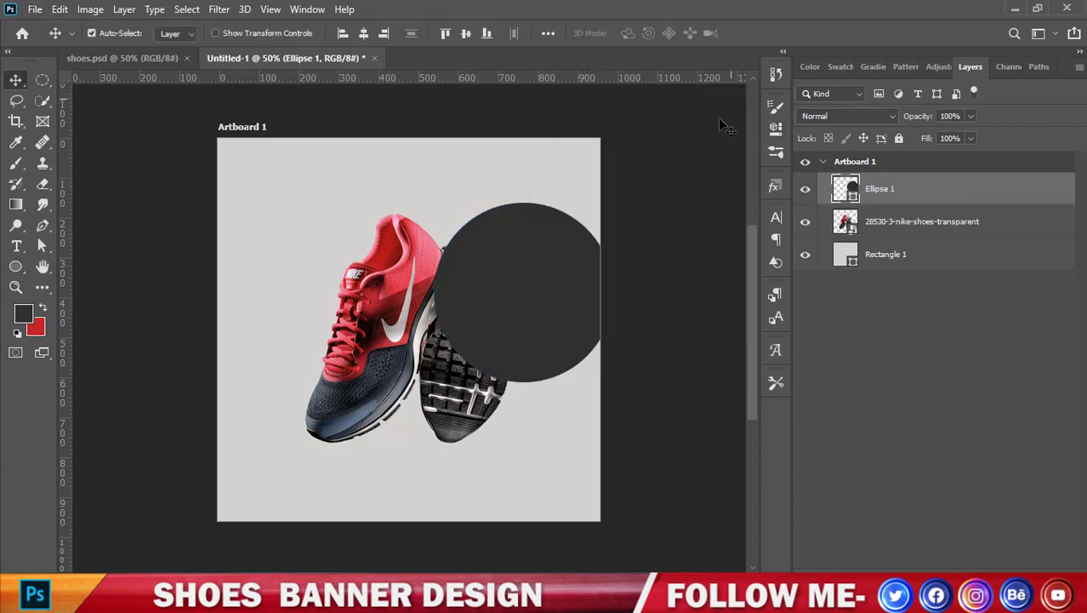
drag(554, 291, 595, 163)
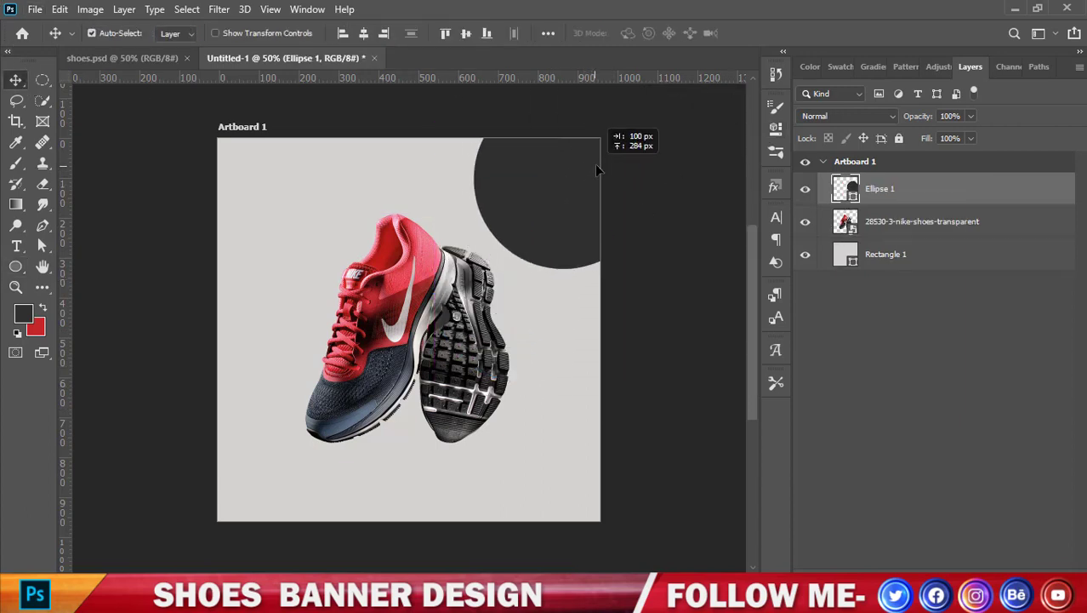
Fill the Ellipse 1 circle with a deep red #ac101b sampled from the shoes.
double_click(847, 189)
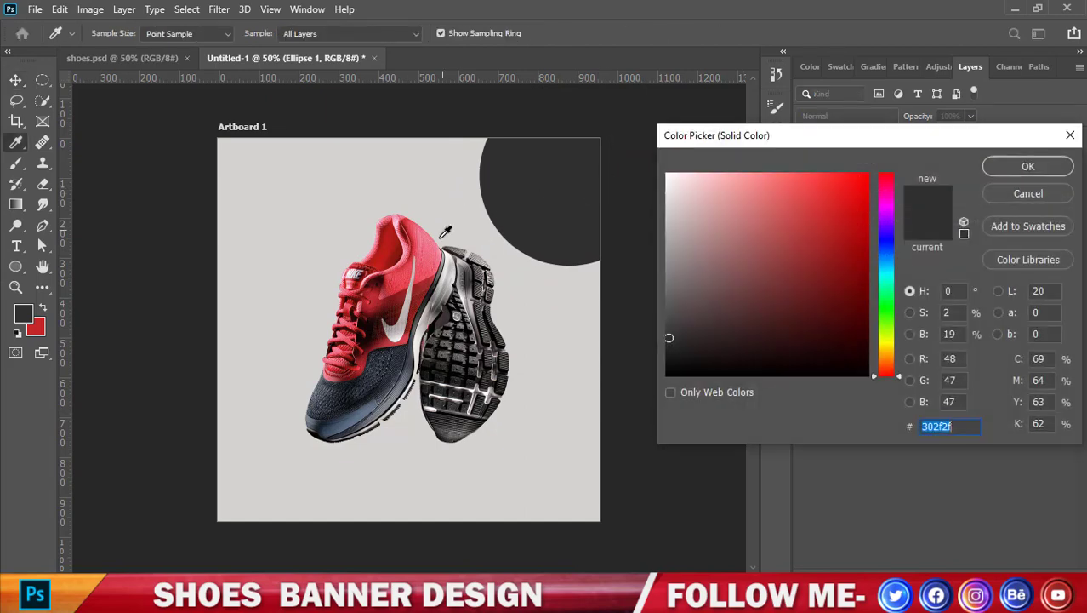
click(417, 270)
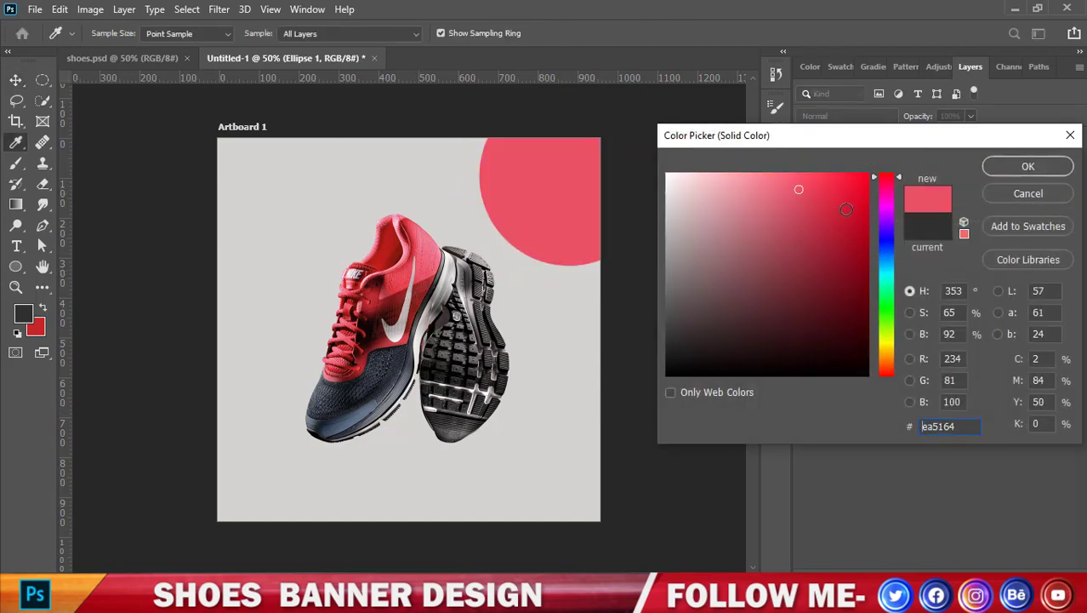
mouse_move(847, 209)
mouse_down()
mouse_move(849, 236)
mouse_move(860, 238)
mouse_up()
click(406, 296)
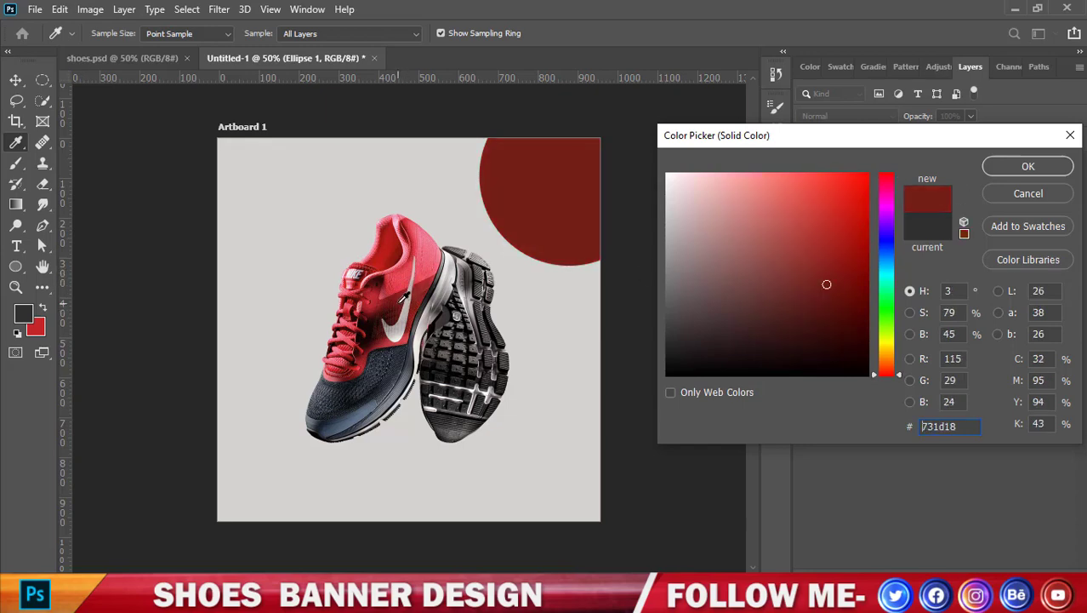
mouse_move(850, 255)
mouse_down()
mouse_move(861, 242)
mouse_move(847, 233)
mouse_up()
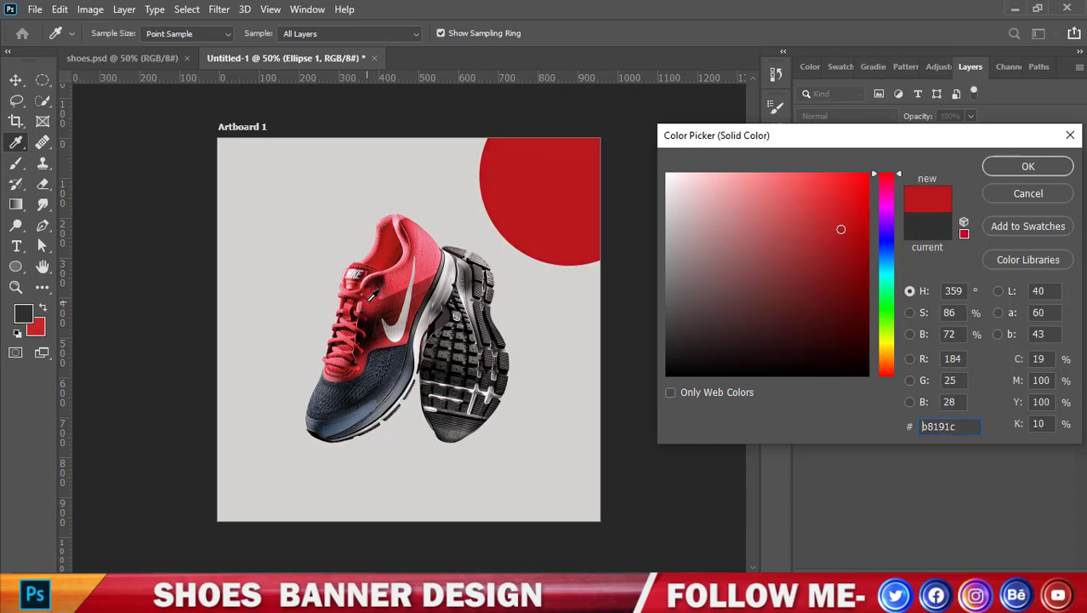
click(371, 297)
click(382, 292)
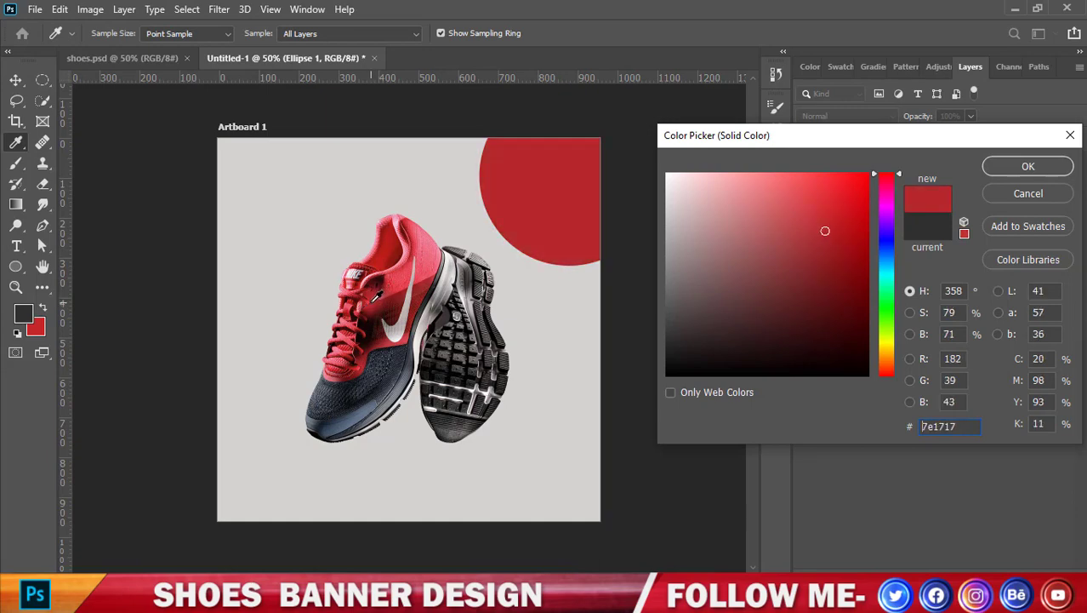
click(380, 289)
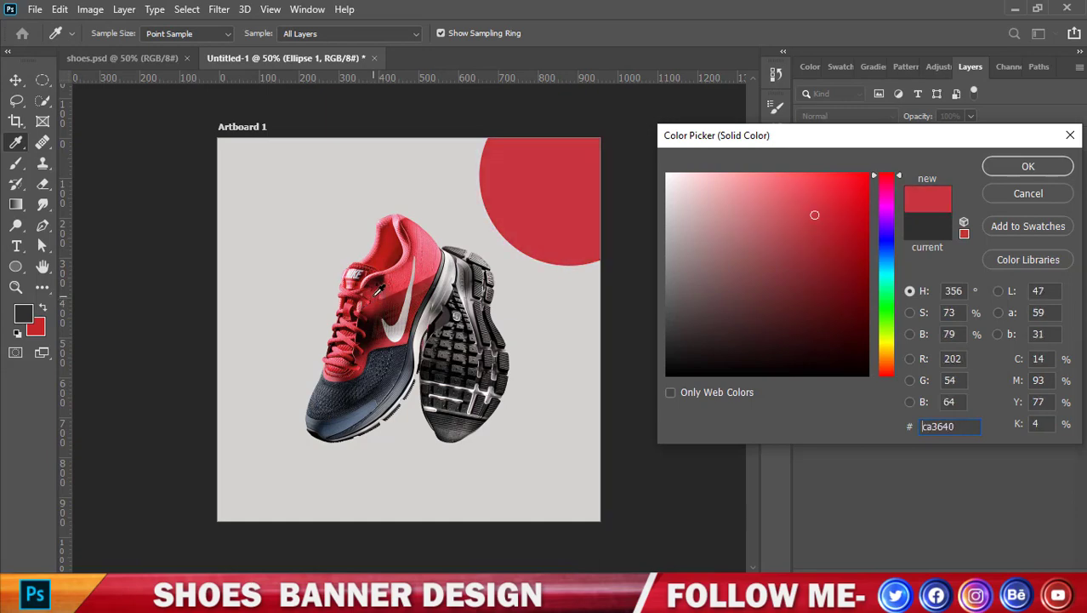
click(862, 238)
drag(859, 234, 850, 239)
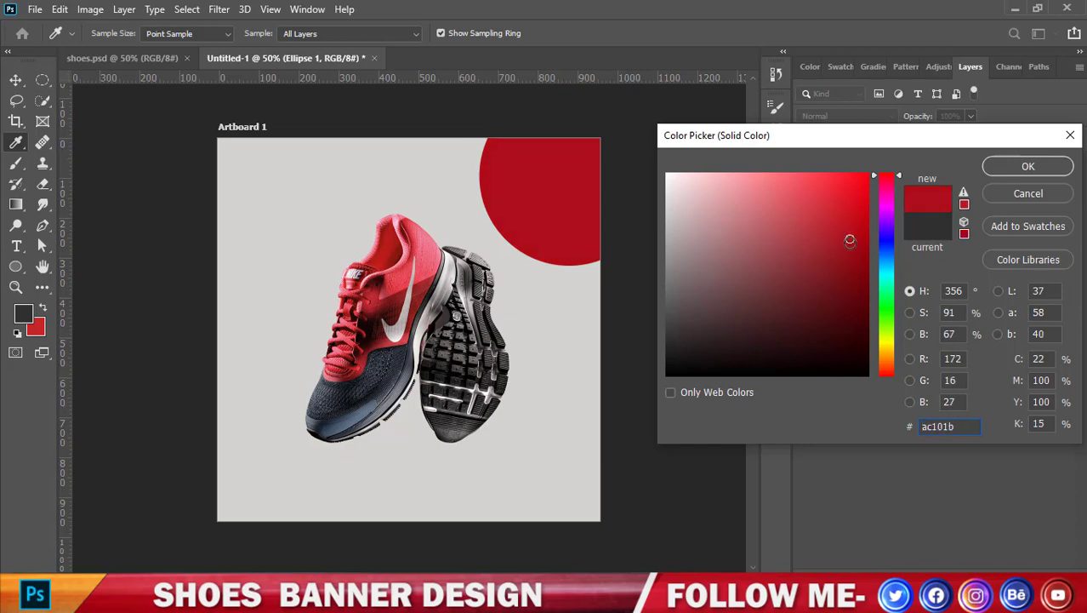
click(1054, 174)
Warp the top-right red circle into a wavy corner shape.
key(v)
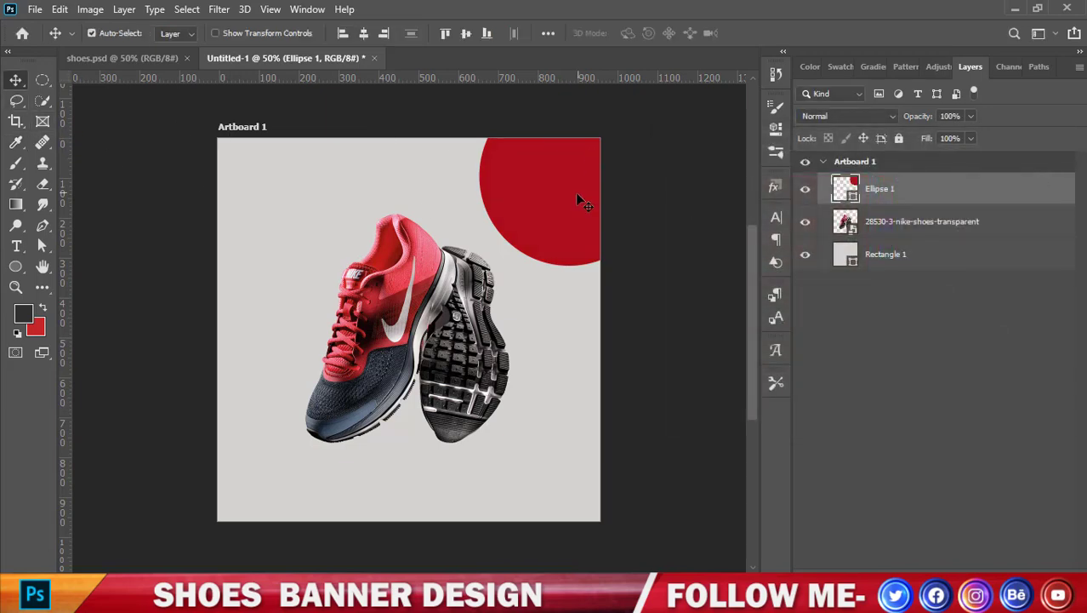
mouse_move(575, 200)
mouse_down()
mouse_move(577, 192)
mouse_move(229, 534)
mouse_move(246, 547)
mouse_up()
click(586, 212)
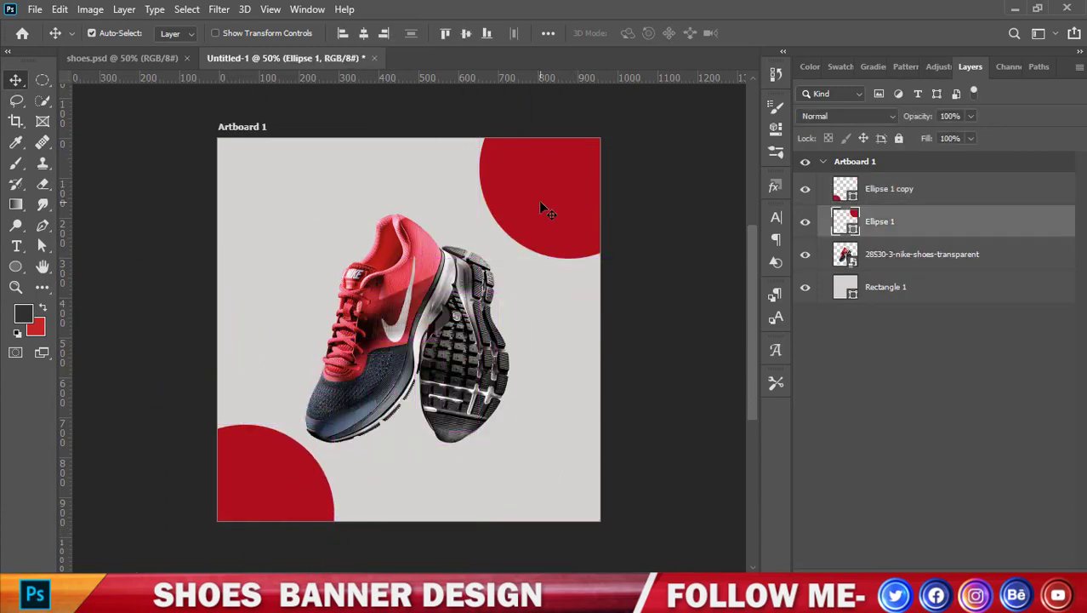
key(ctrl+t)
right_click(541, 203)
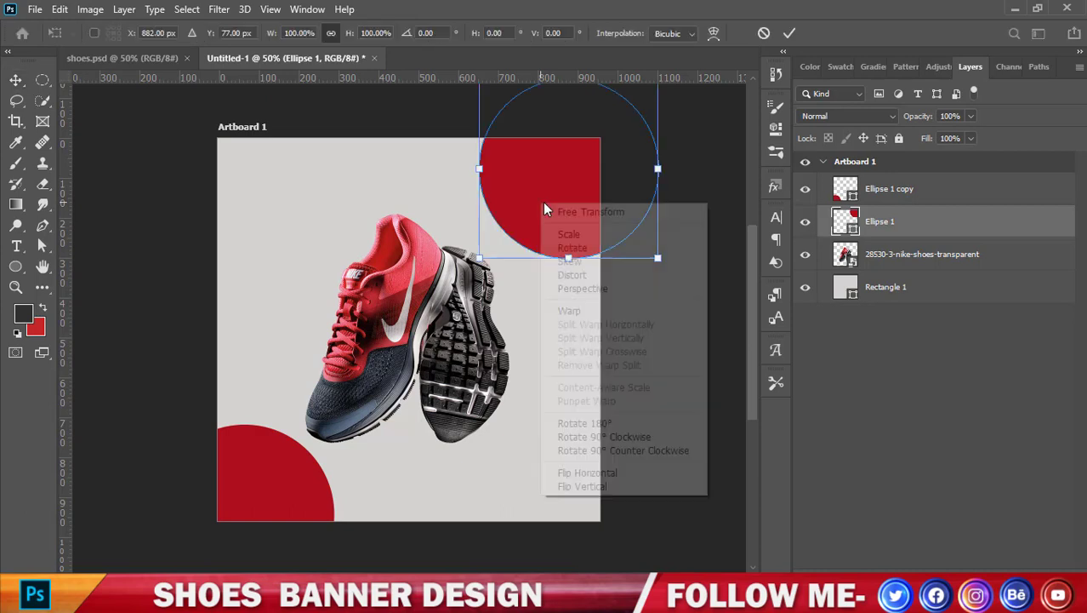
click(597, 311)
mouse_move(509, 232)
mouse_down()
mouse_move(587, 165)
mouse_move(500, 173)
mouse_move(540, 145)
mouse_up()
mouse_move(586, 222)
mouse_down()
mouse_move(592, 198)
mouse_move(601, 281)
mouse_up()
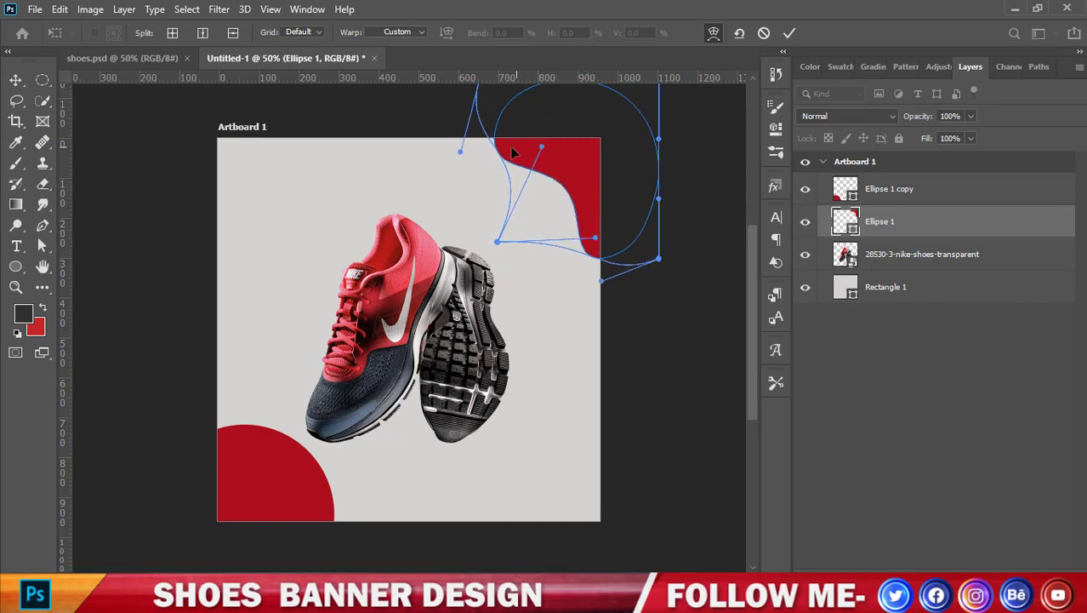
drag(513, 151, 506, 166)
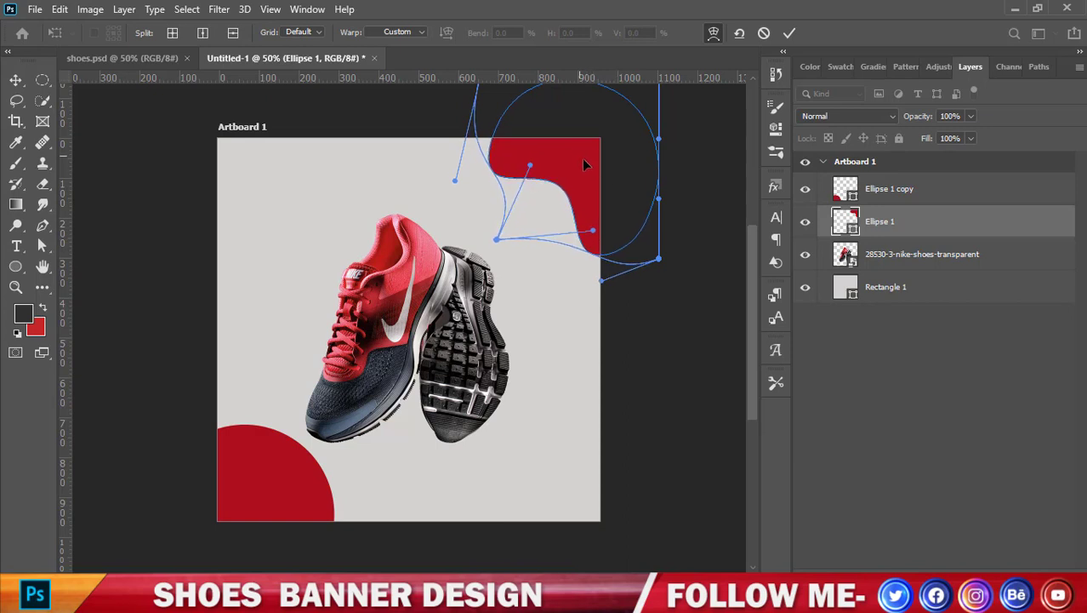
drag(455, 180, 448, 146)
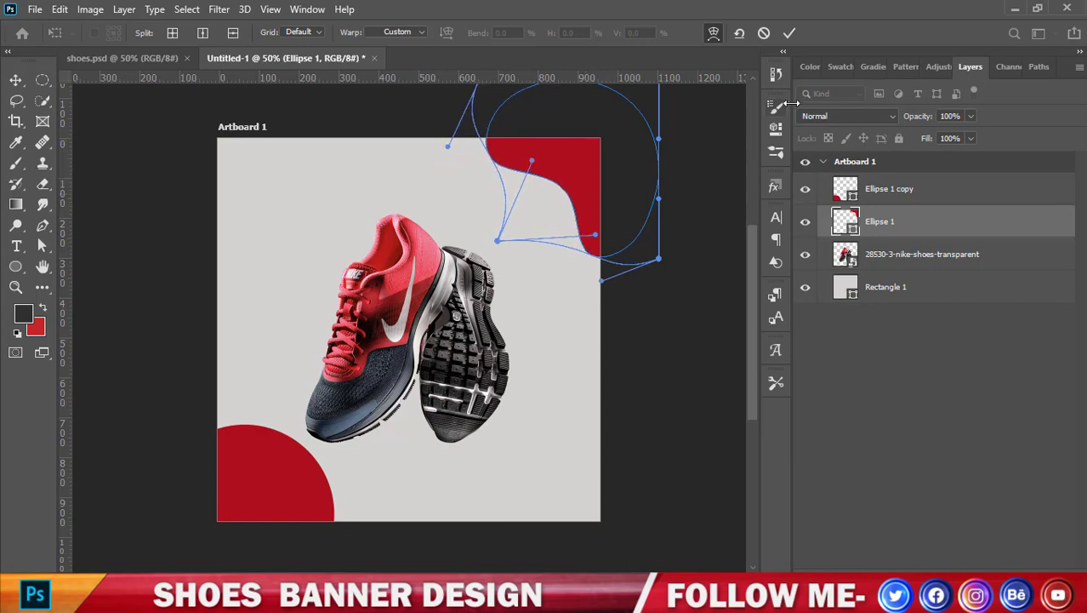
click(788, 32)
Try warping the bottom-left Ellipse 1 copy, then delete it.
scroll(660, 153, down, 2)
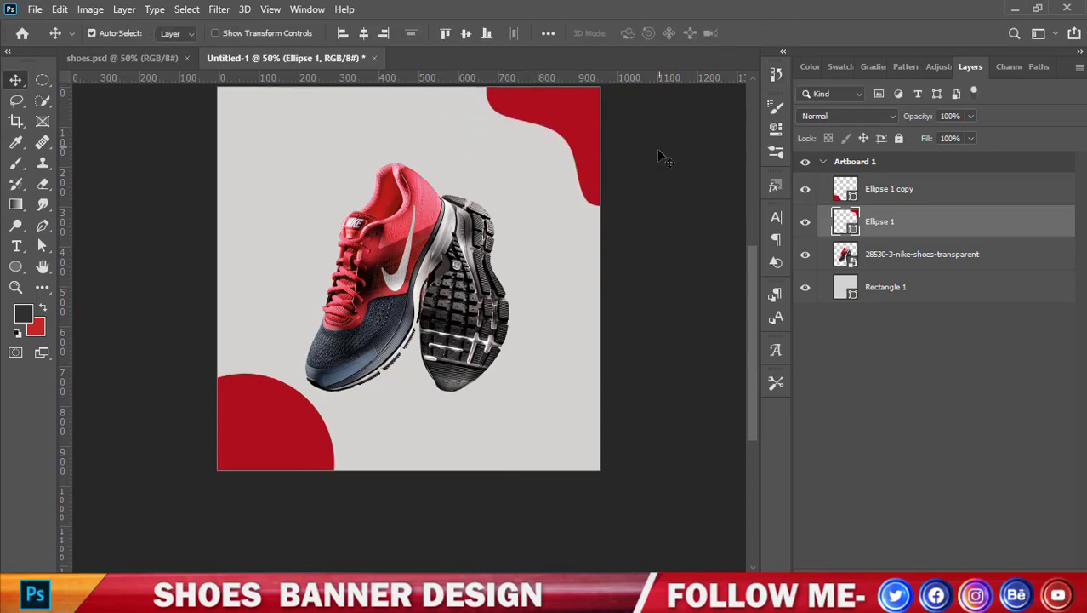
click(261, 436)
right_click(267, 435)
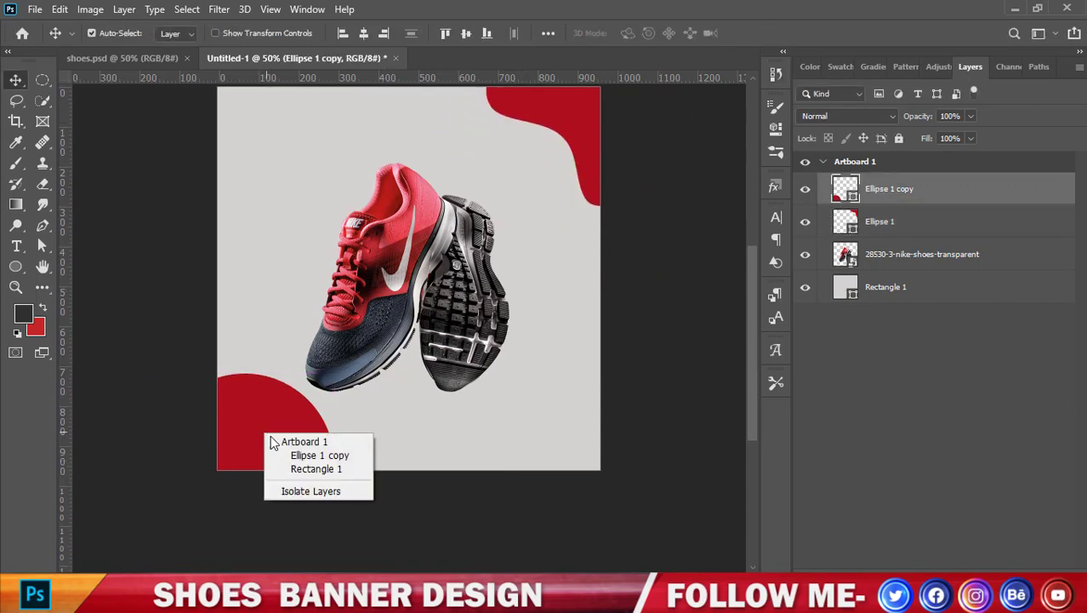
click(256, 430)
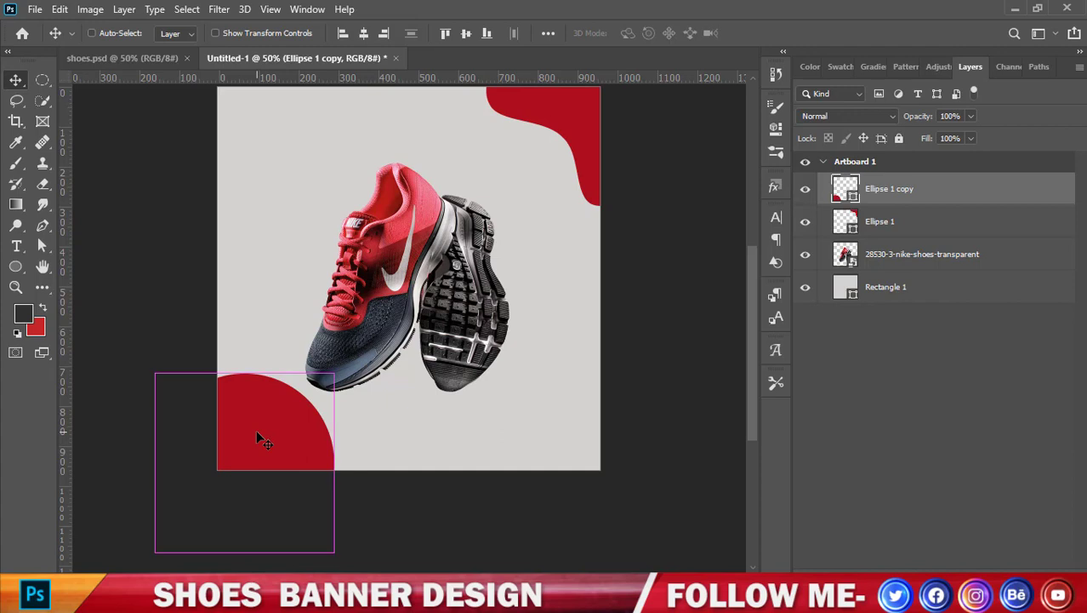
key(ctrl+t)
right_click(257, 430)
click(281, 244)
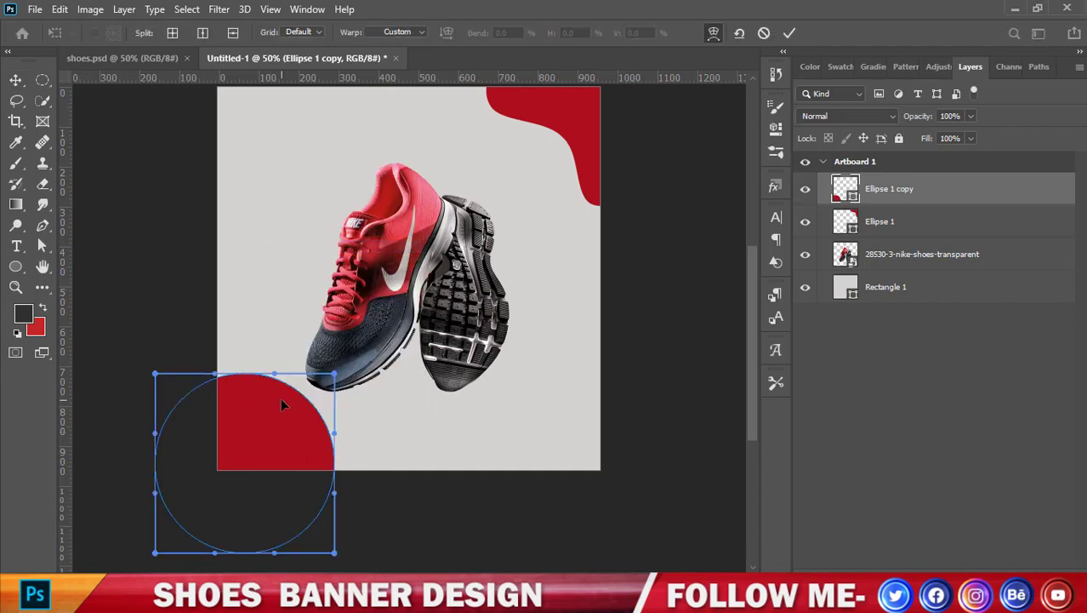
mouse_move(284, 405)
mouse_down()
mouse_move(243, 426)
mouse_move(285, 447)
mouse_move(243, 463)
mouse_up()
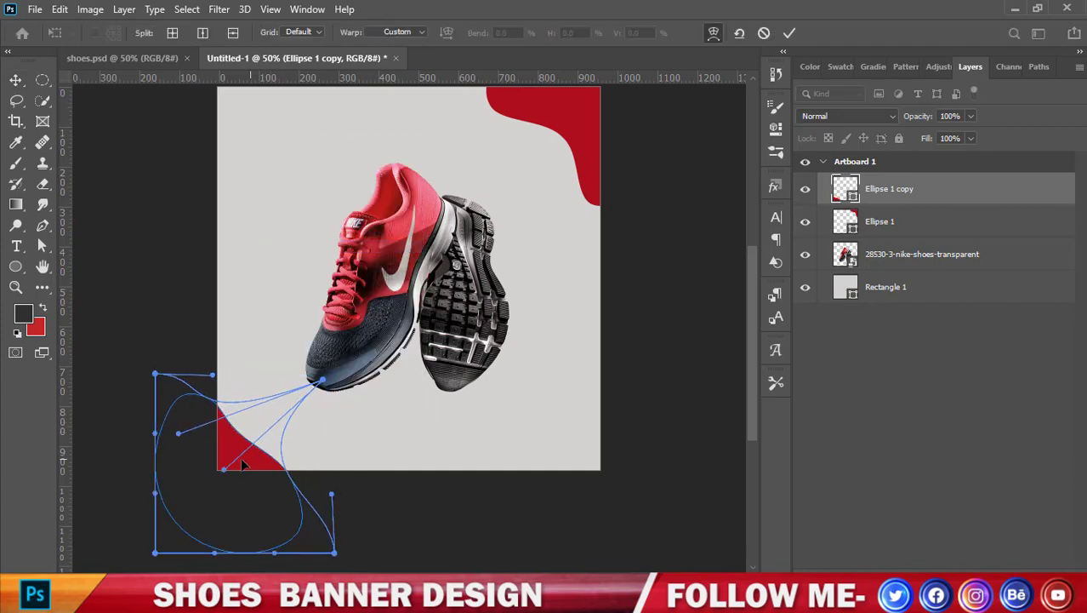
mouse_move(219, 415)
mouse_down()
mouse_move(253, 424)
mouse_move(259, 466)
mouse_move(294, 443)
mouse_move(227, 441)
mouse_move(229, 390)
mouse_move(265, 460)
mouse_move(294, 455)
mouse_move(234, 425)
mouse_up()
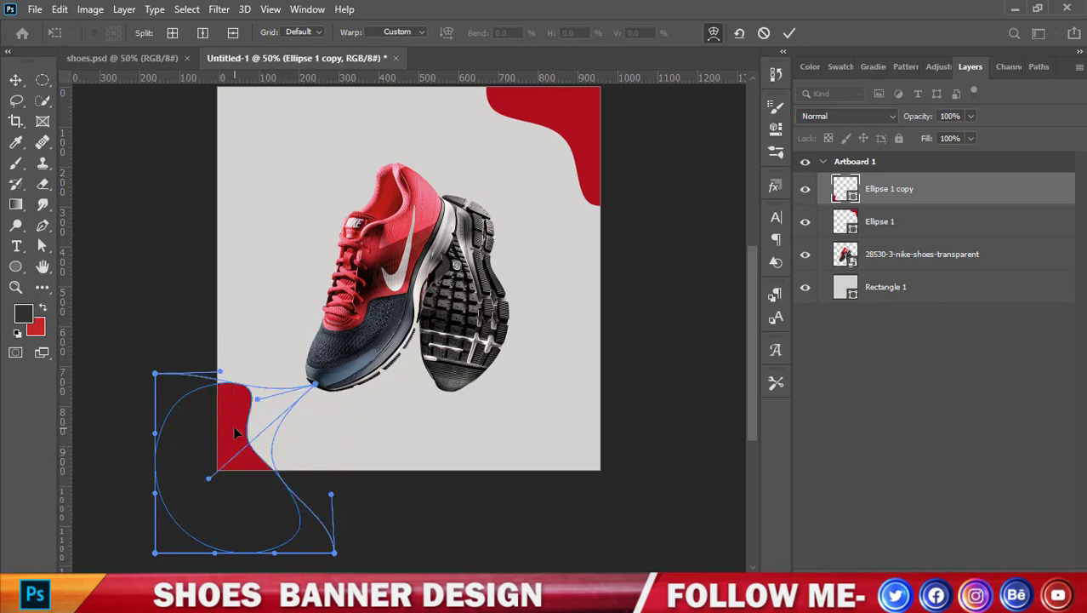
click(17, 81)
key(Delete)
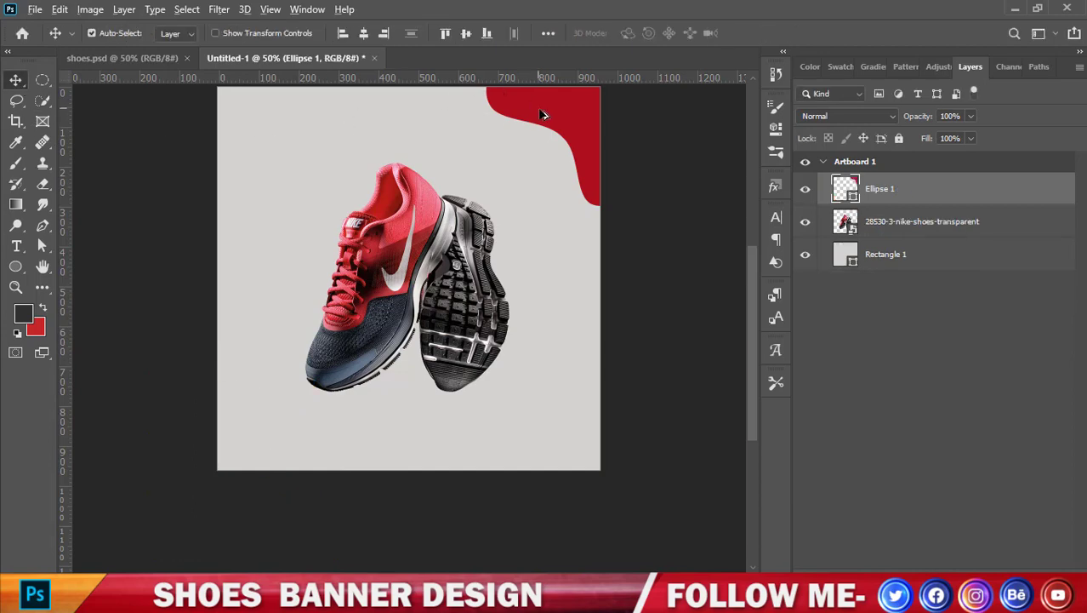
Duplicate the warped top-right shape to the bottom-left and rotate it to fit the corner.
drag(543, 114, 260, 384)
key(ctrl+t)
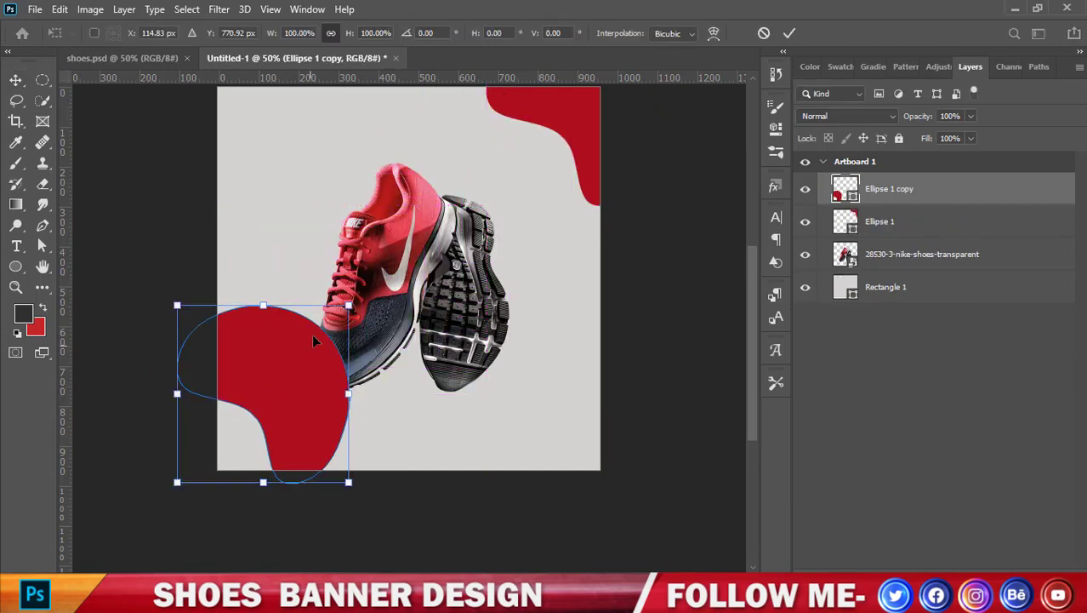
mouse_move(379, 305)
mouse_down()
mouse_move(155, 565)
mouse_move(369, 498)
mouse_up()
drag(432, 408, 431, 443)
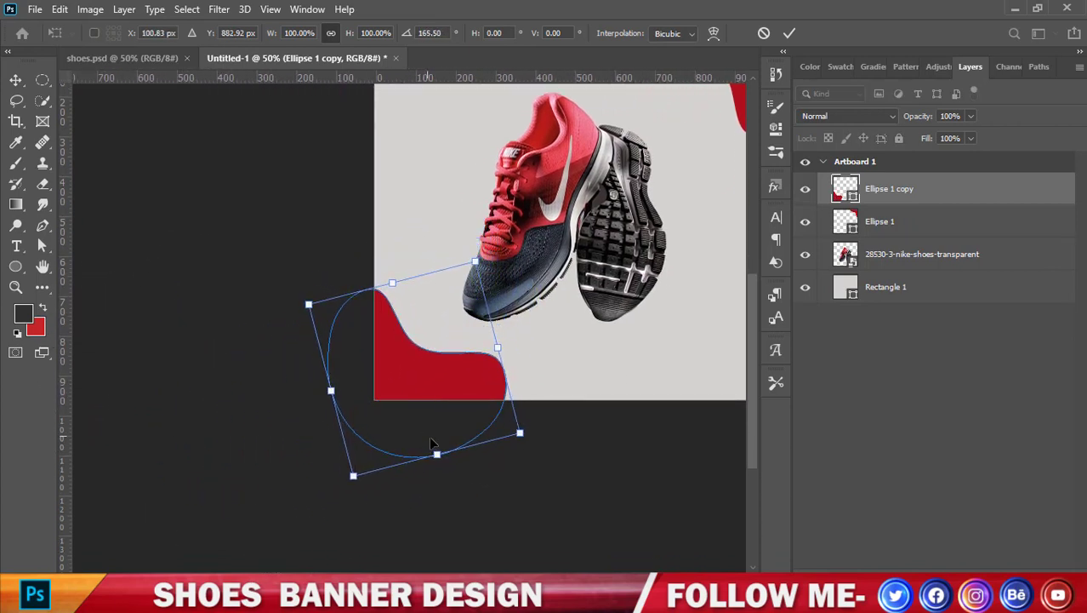
drag(539, 438, 473, 424)
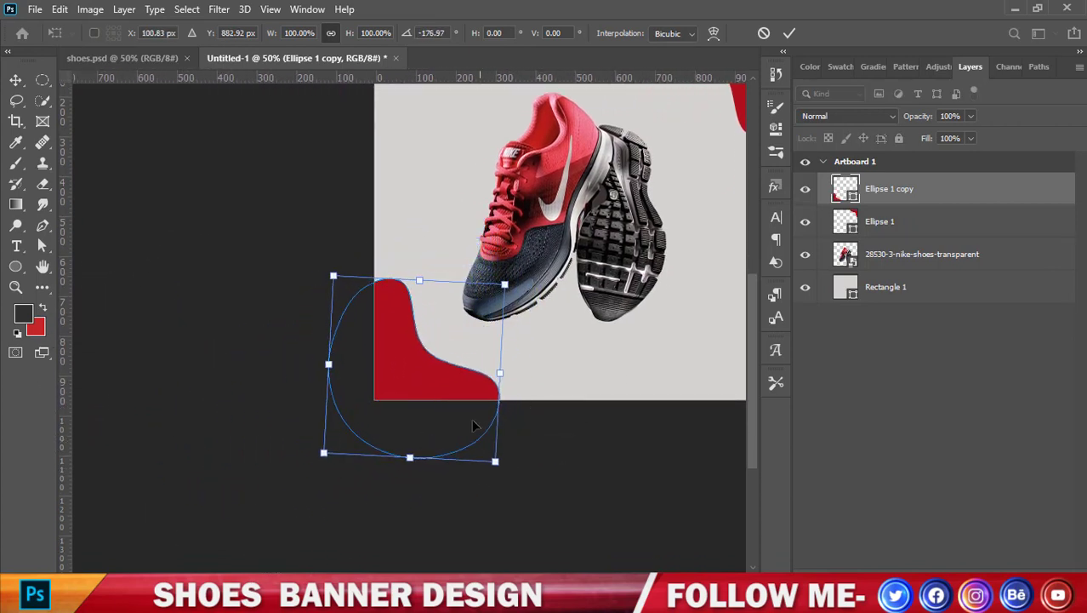
click(790, 33)
scroll(245, 293, down, 2)
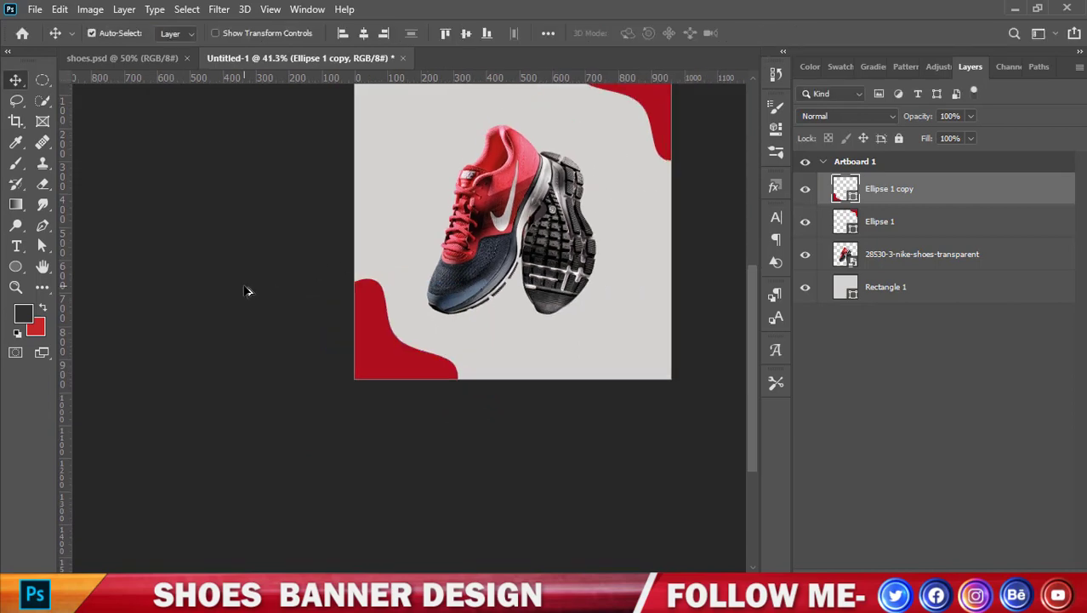
scroll(649, 394, up, 1)
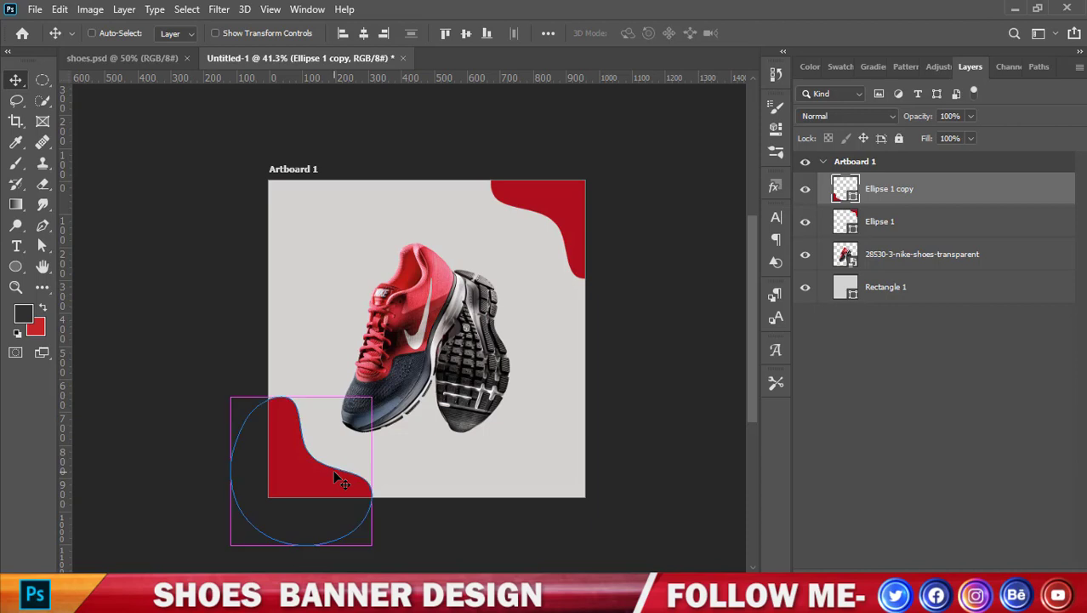
Warp the bottom-left duplicate into a matching curved corner wave.
key(ctrl+t)
drag(318, 473, 310, 475)
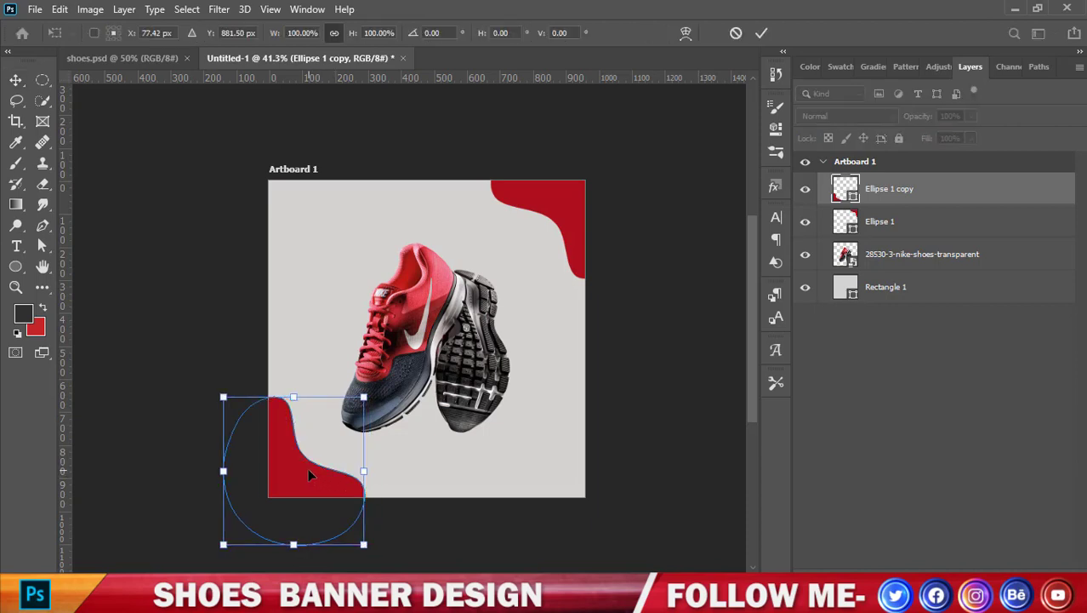
right_click(310, 473)
click(340, 284)
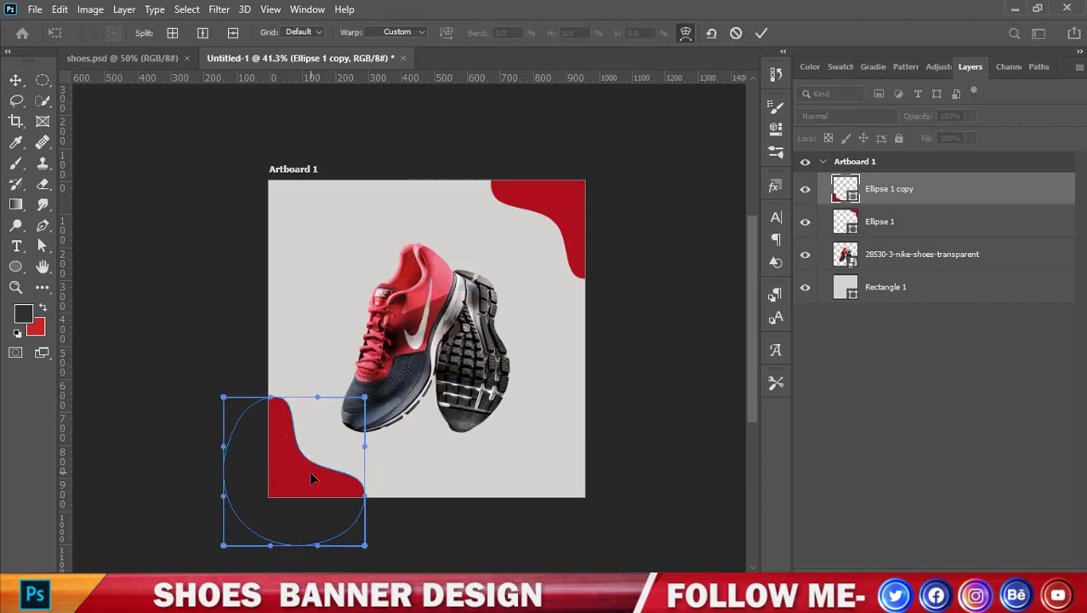
drag(308, 470, 310, 463)
drag(280, 461, 324, 485)
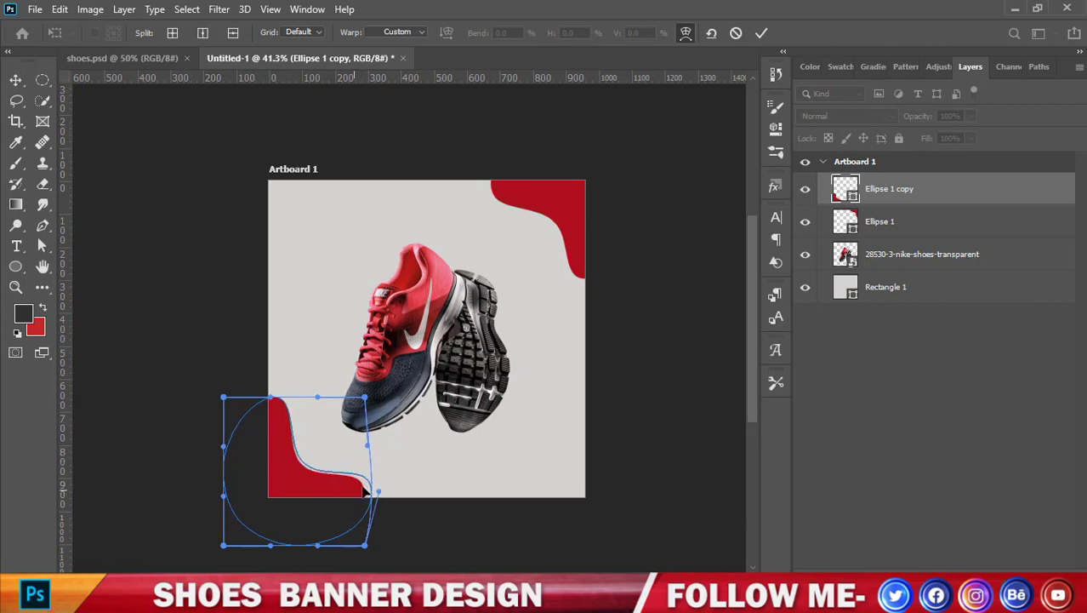
drag(274, 409, 297, 438)
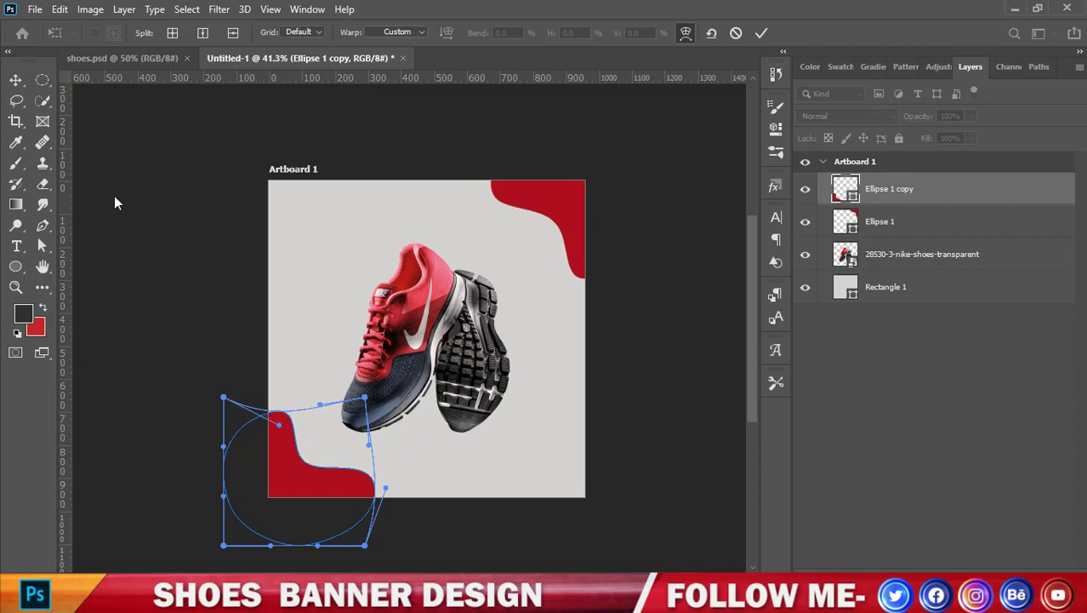
click(15, 79)
click(169, 325)
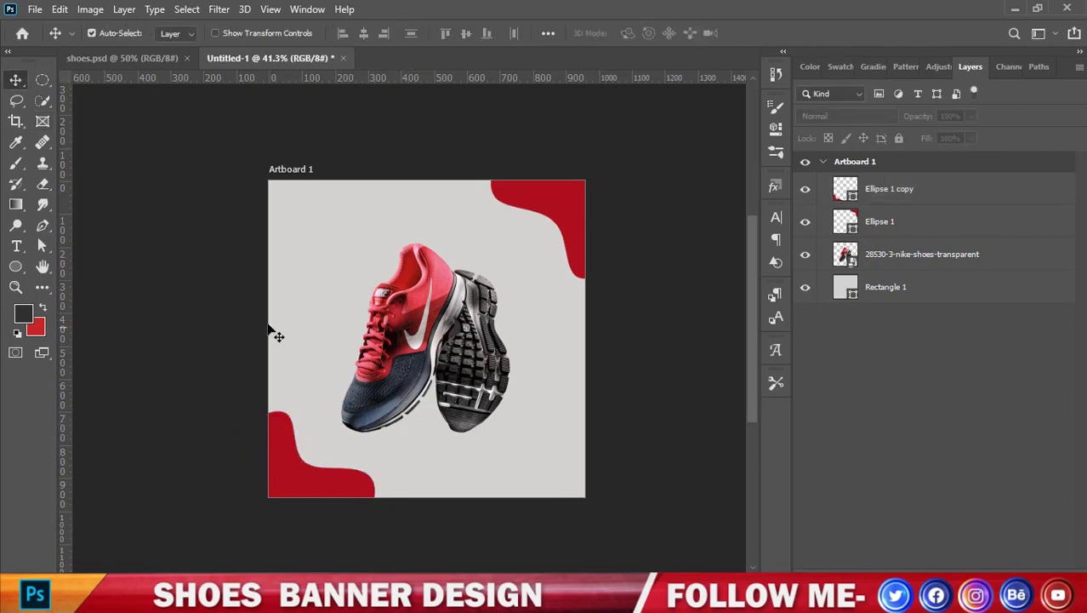
Draw an Ellipse 2 circle over the shoes filled with the corner shape's red.
click(16, 266)
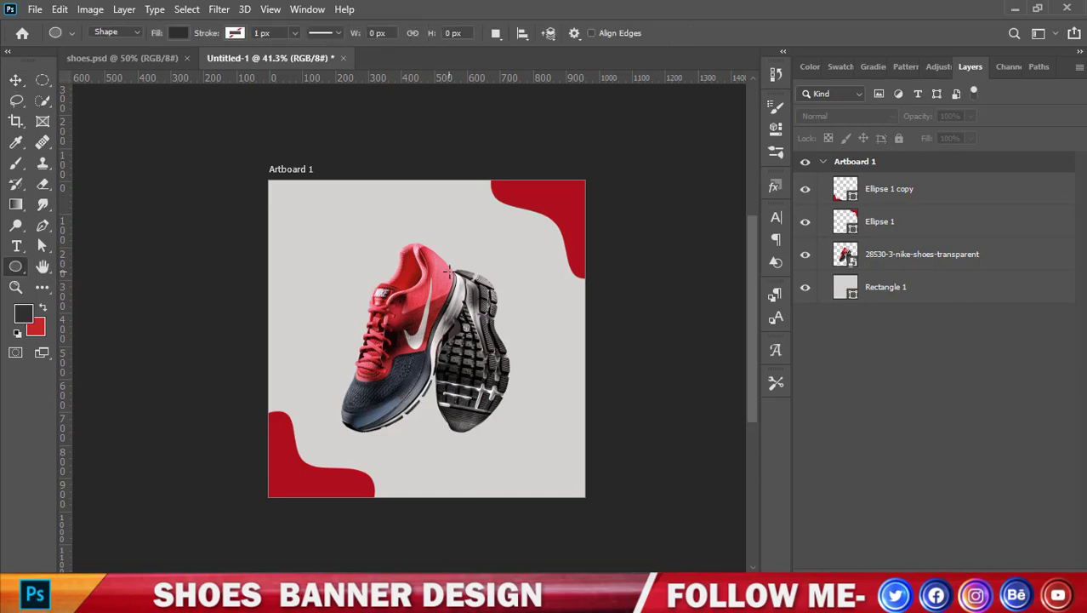
mouse_move(417, 316)
mouse_down()
mouse_move(498, 352)
mouse_move(562, 456)
mouse_up()
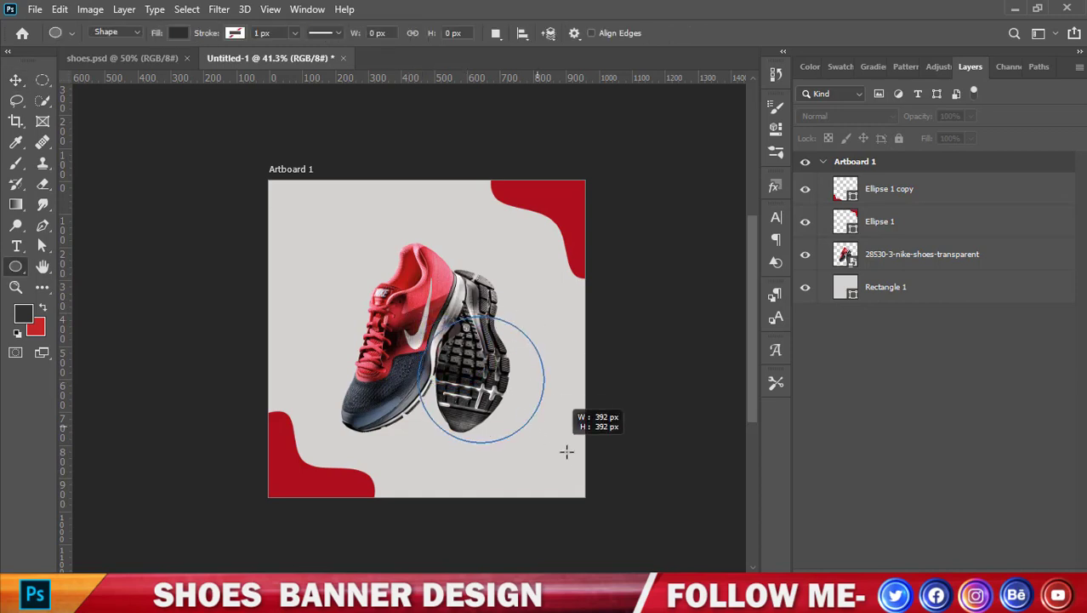
click(729, 100)
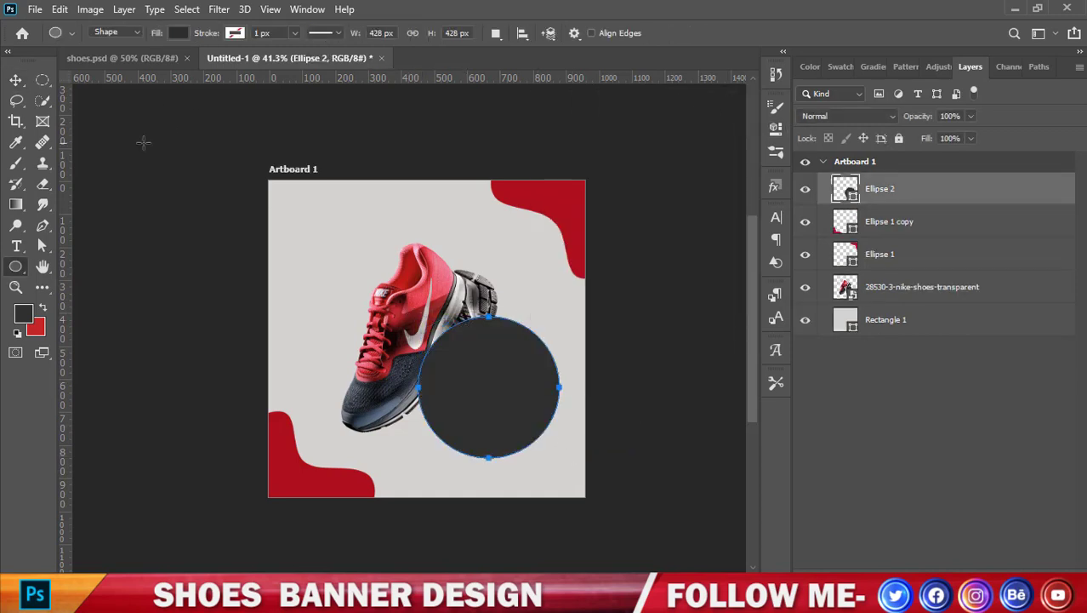
double_click(844, 189)
click(289, 436)
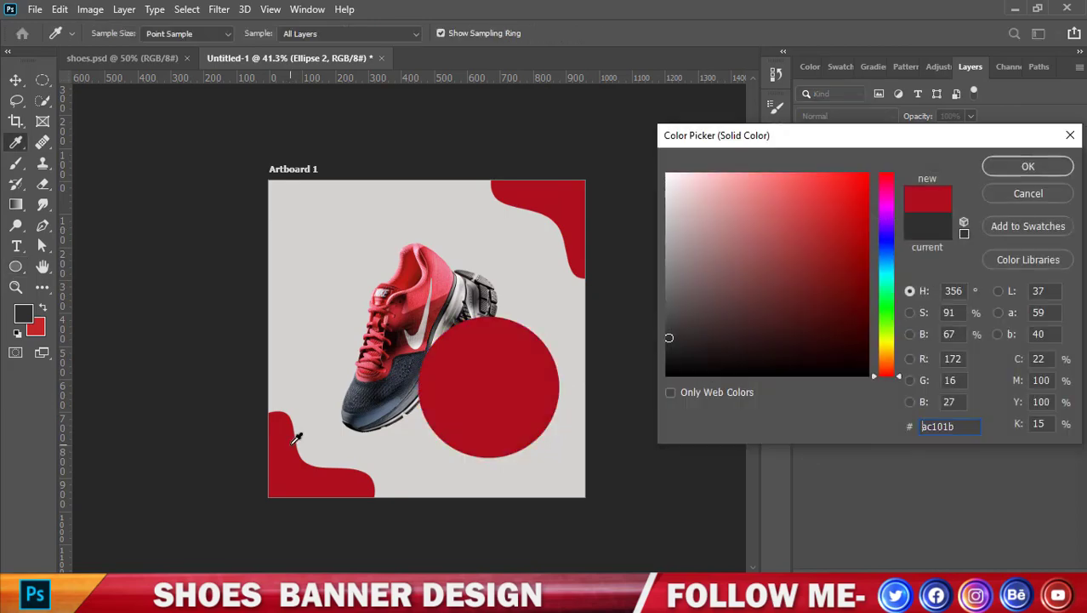
click(1052, 170)
Move Ellipse 2 behind the shoes, enlarge it and nudge it upward.
click(15, 79)
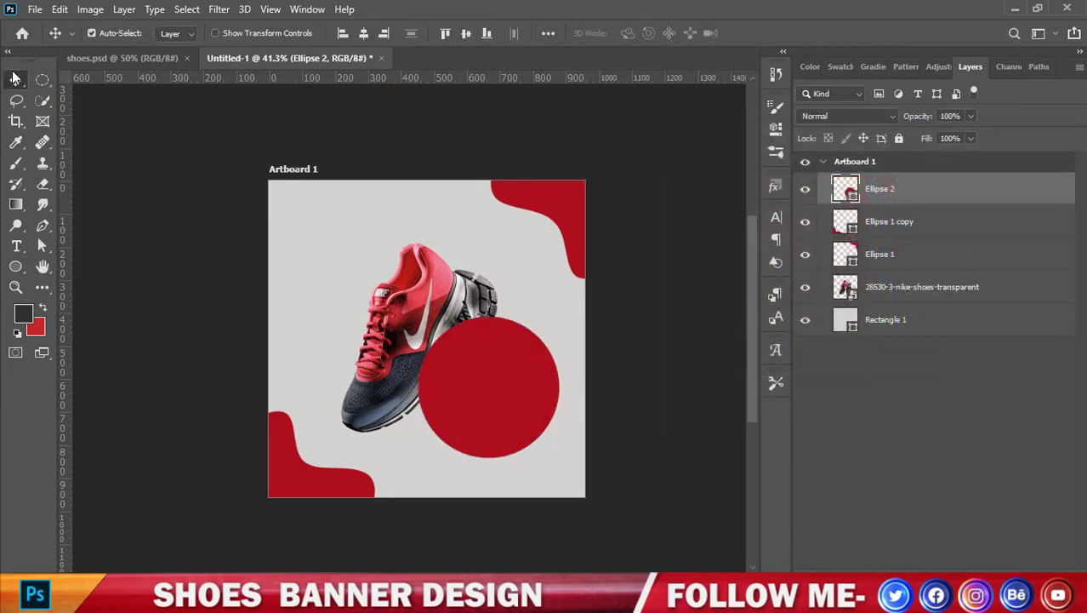
drag(900, 195, 868, 313)
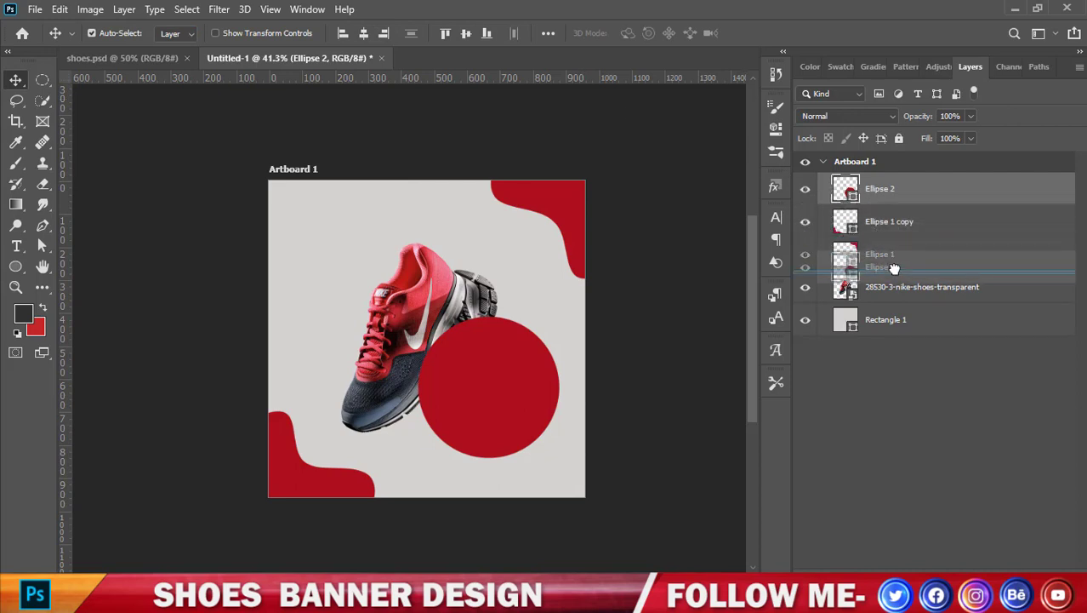
drag(505, 412, 440, 387)
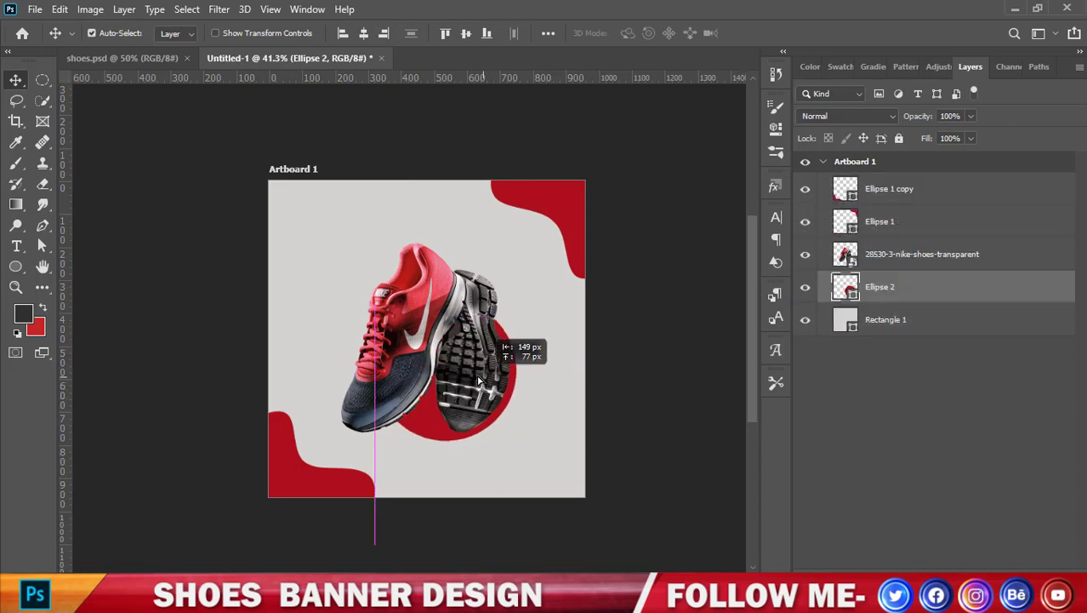
key(ctrl+t)
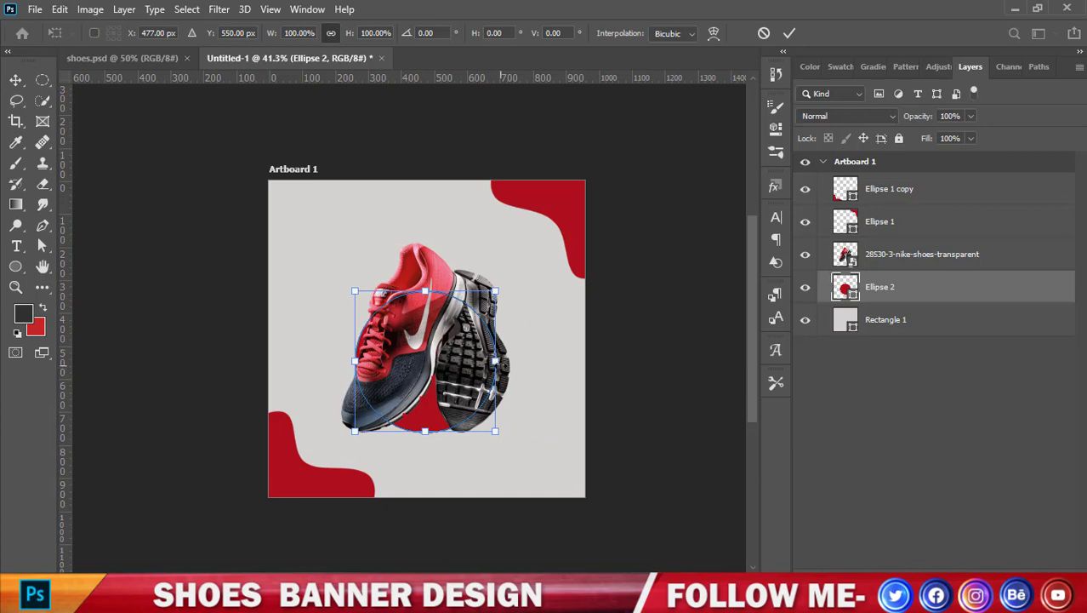
drag(495, 361, 521, 360)
key(Up)
key(Up)
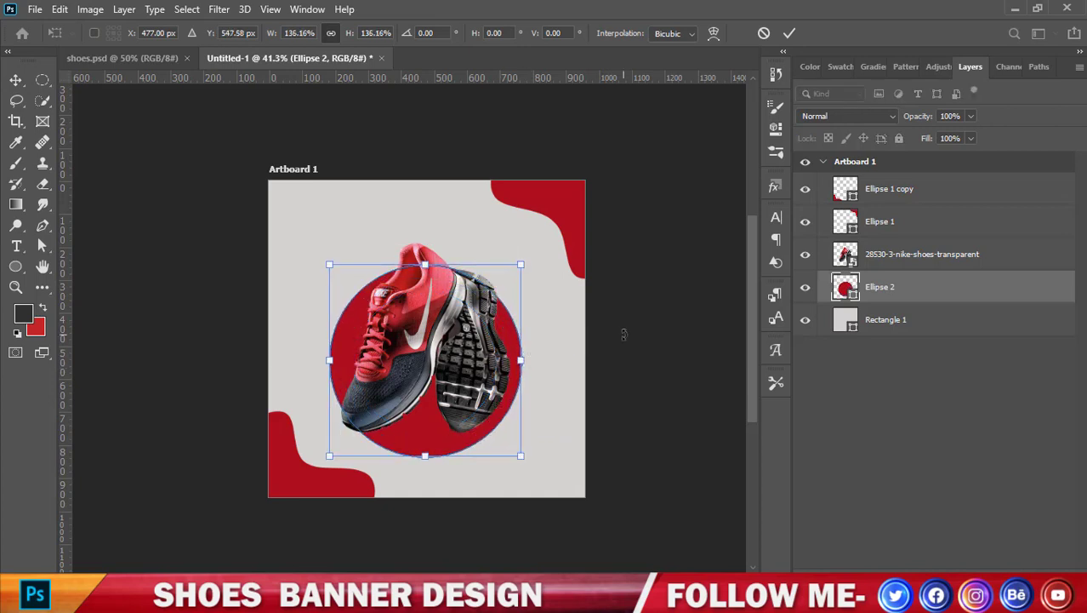
key(shift+Up)
key(shift+Up)
key(Up)
key(Up)
key(Up)
key(Up)
key(Up)
key(Up)
key(Up)
key(Up)
key(Up)
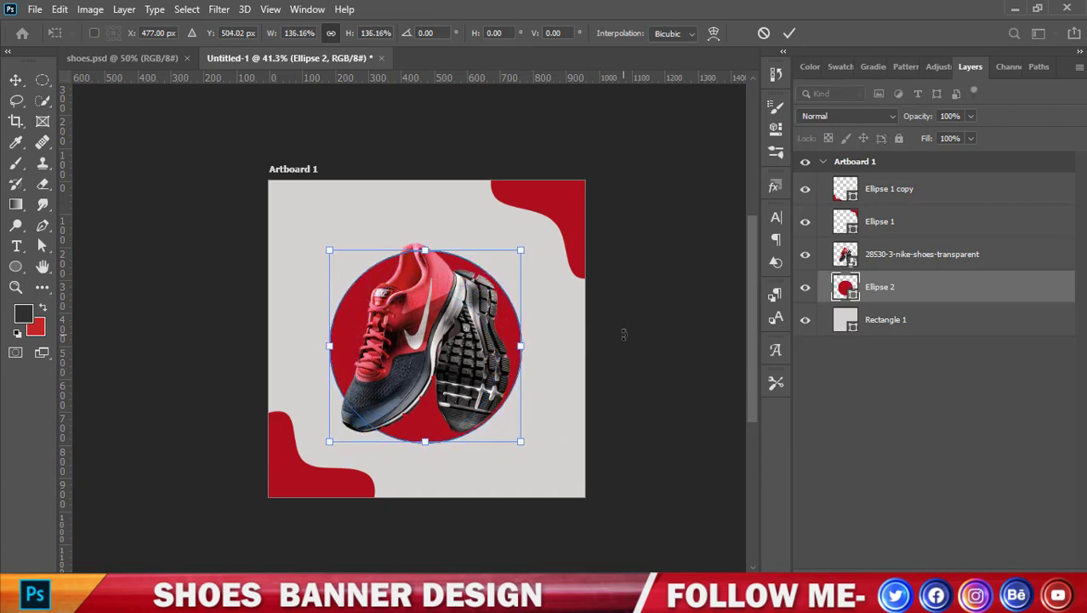
scroll(534, 347, up, 1)
scroll(534, 348, up, 1)
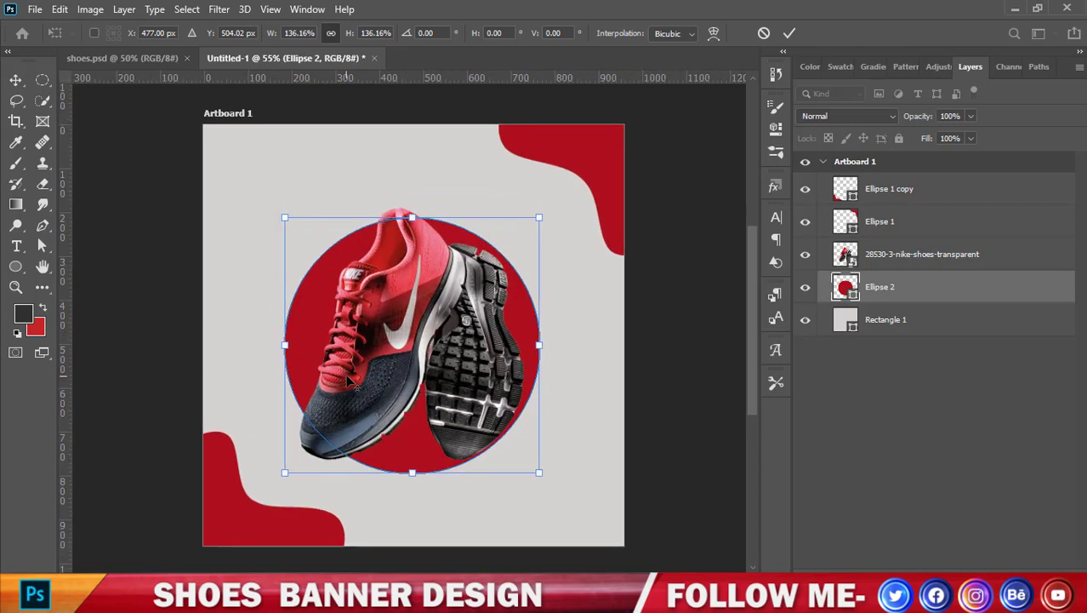
scroll(553, 255, down, 2)
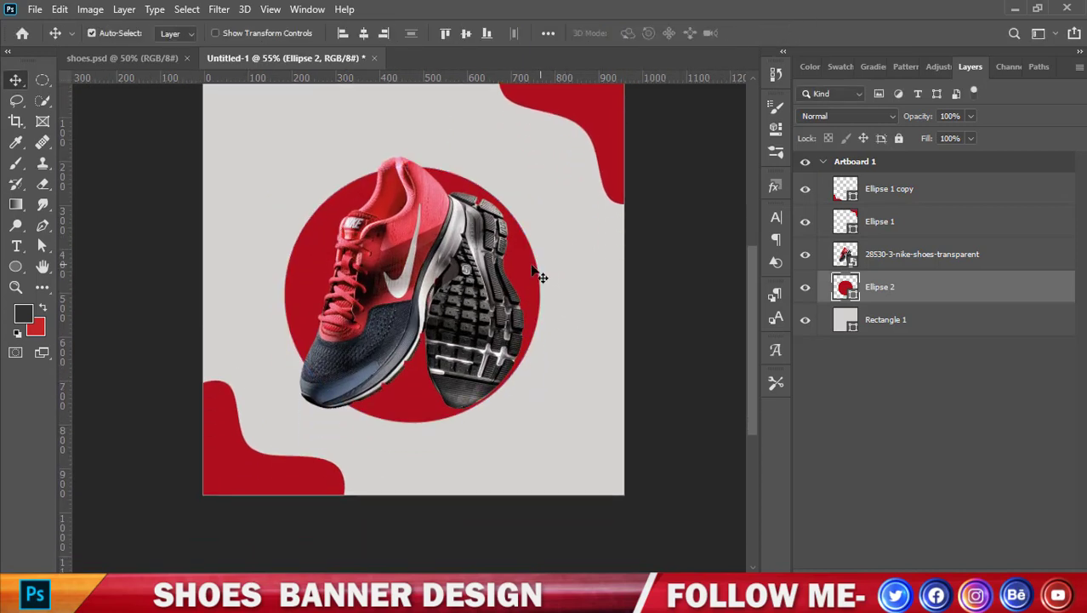
Enlarge the shoe image slightly to 41.38%.
ctrl+click(467, 308)
key(ctrl+t)
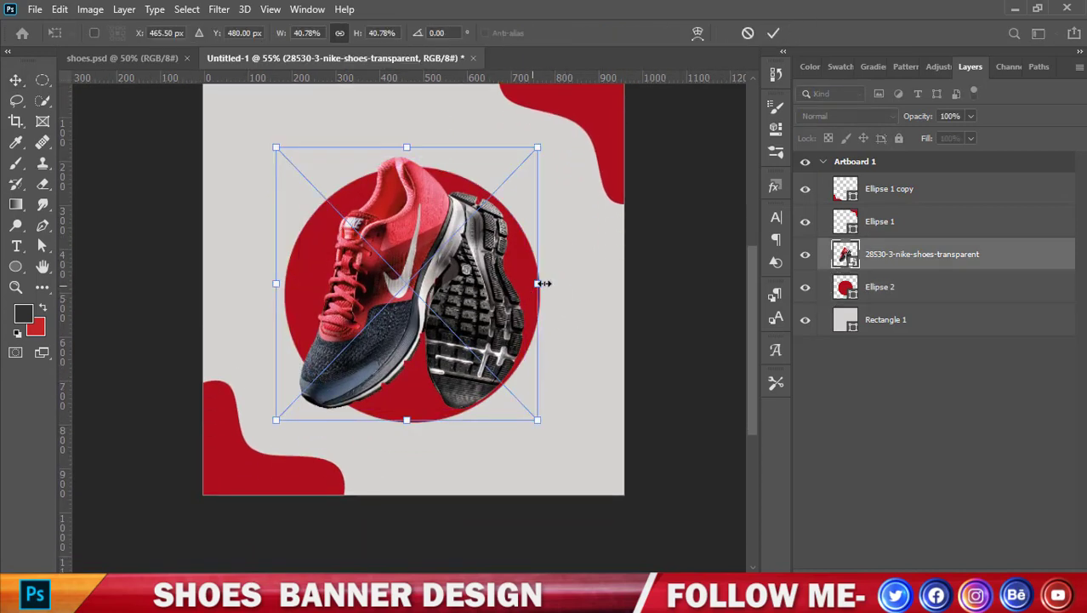
drag(542, 281, 543, 282)
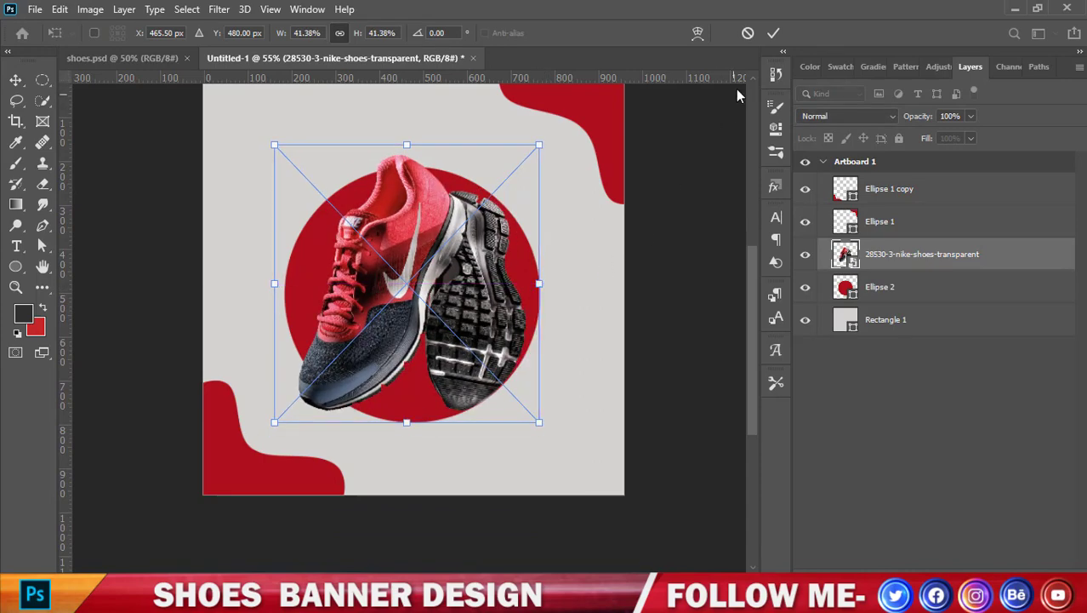
click(774, 32)
scroll(670, 189, up, 3)
Select the top-right Ellipse 1 corner shape and open its Blending Options.
scroll(657, 187, down, 2)
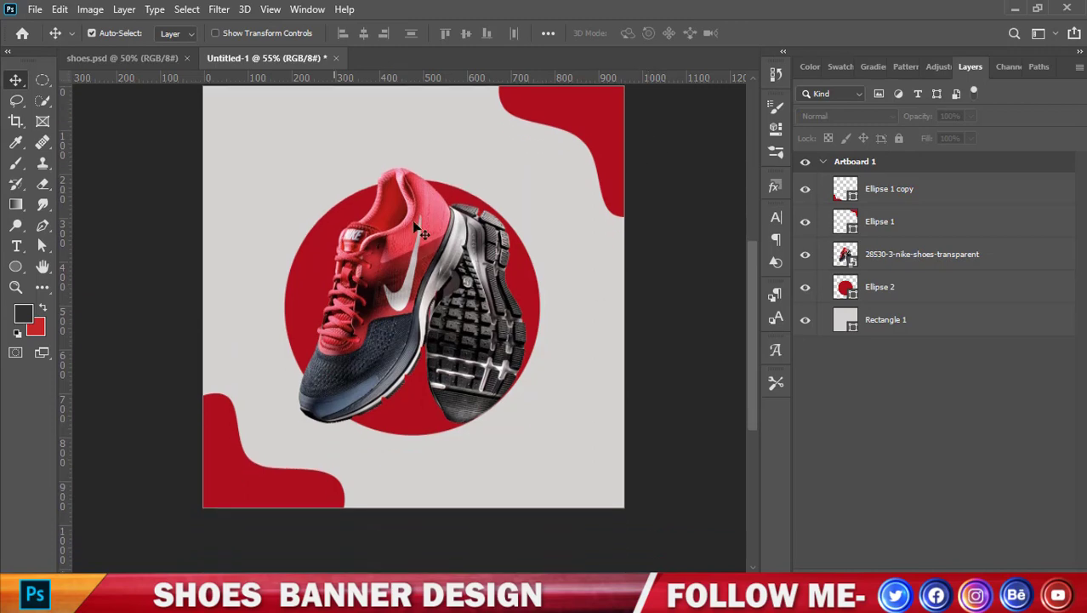
scroll(523, 187, up, 1)
click(618, 177)
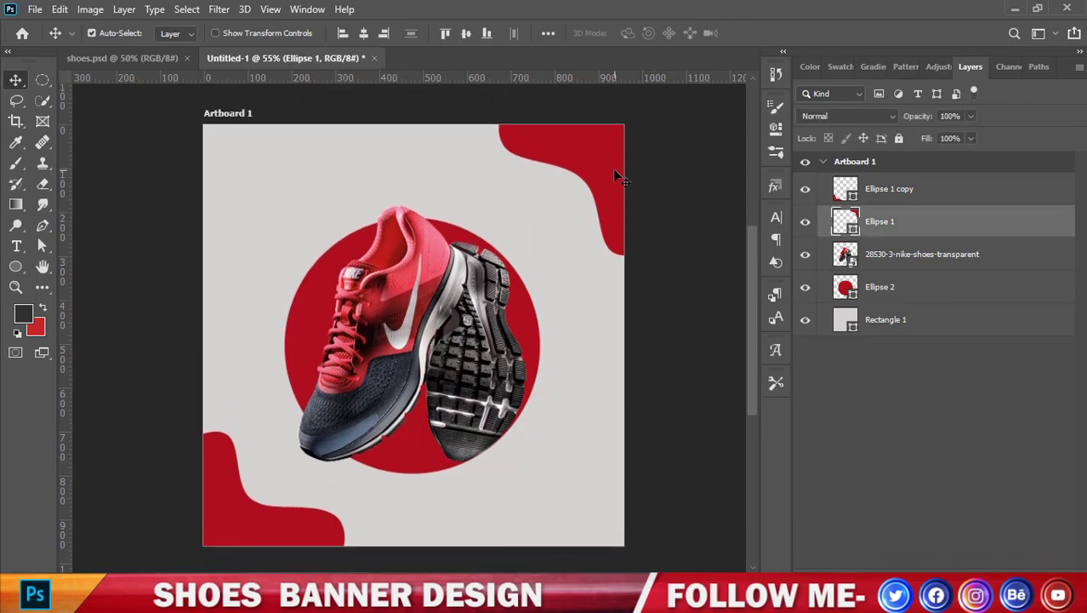
right_click(849, 227)
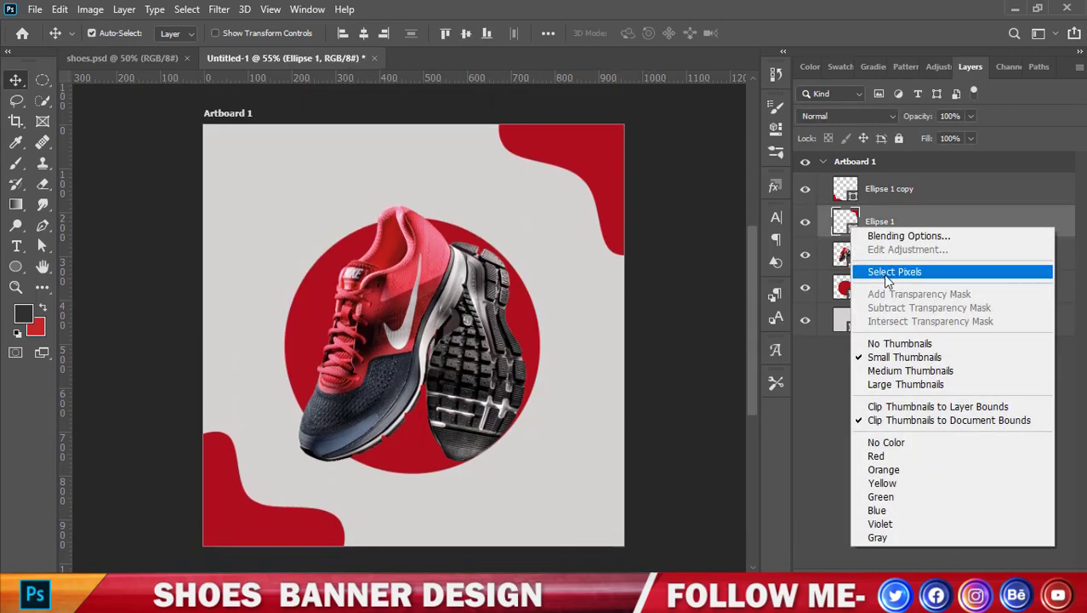
click(879, 236)
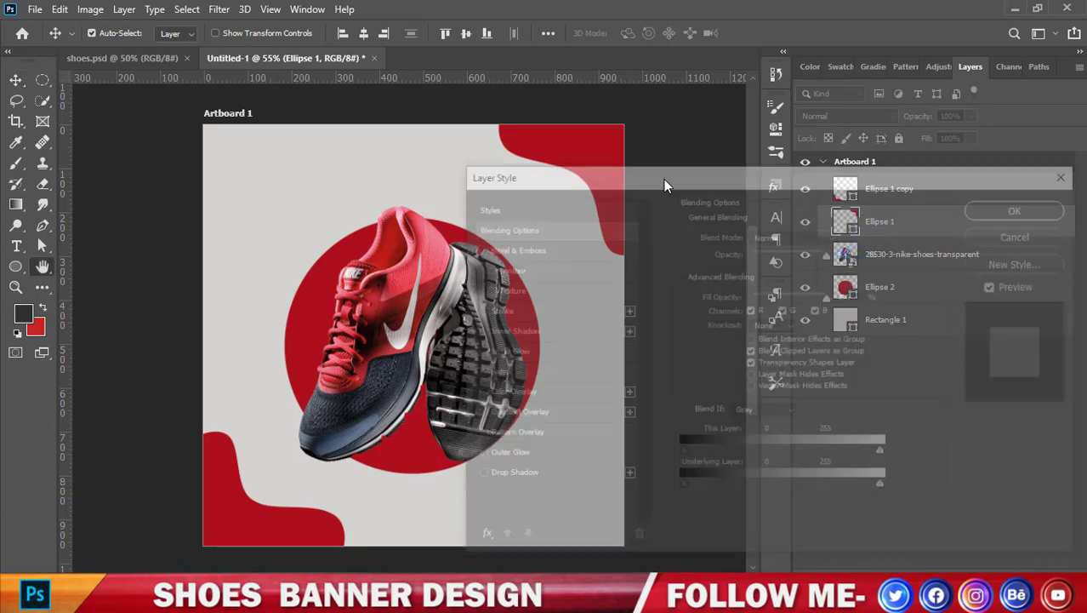
Enable a 39% Gradient Overlay on the corner shape and open its gradient for editing.
drag(629, 174, 1080, 149)
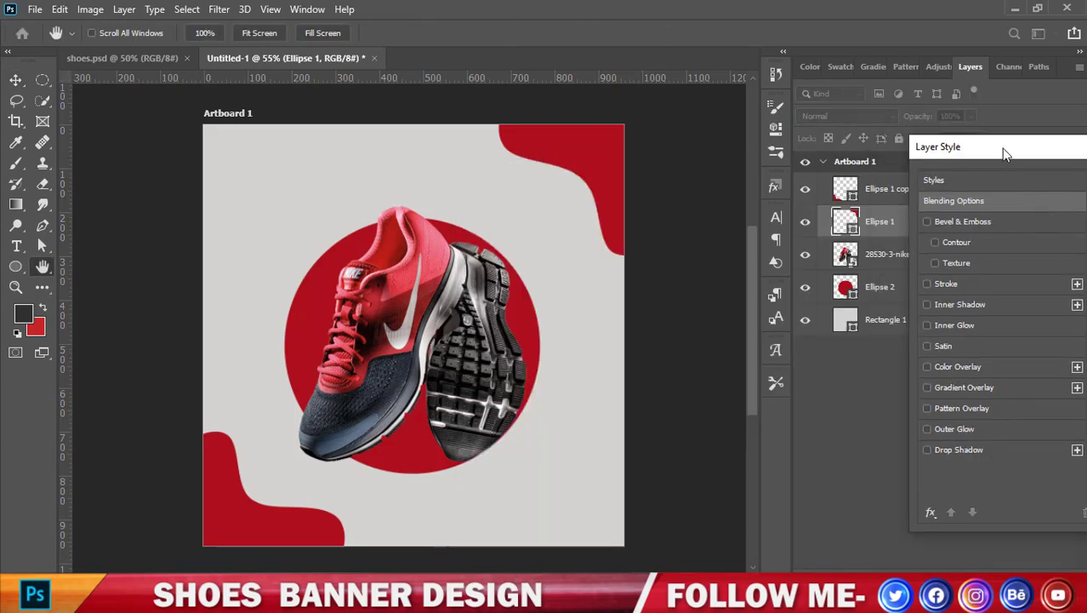
drag(1004, 152, 722, 156)
click(694, 393)
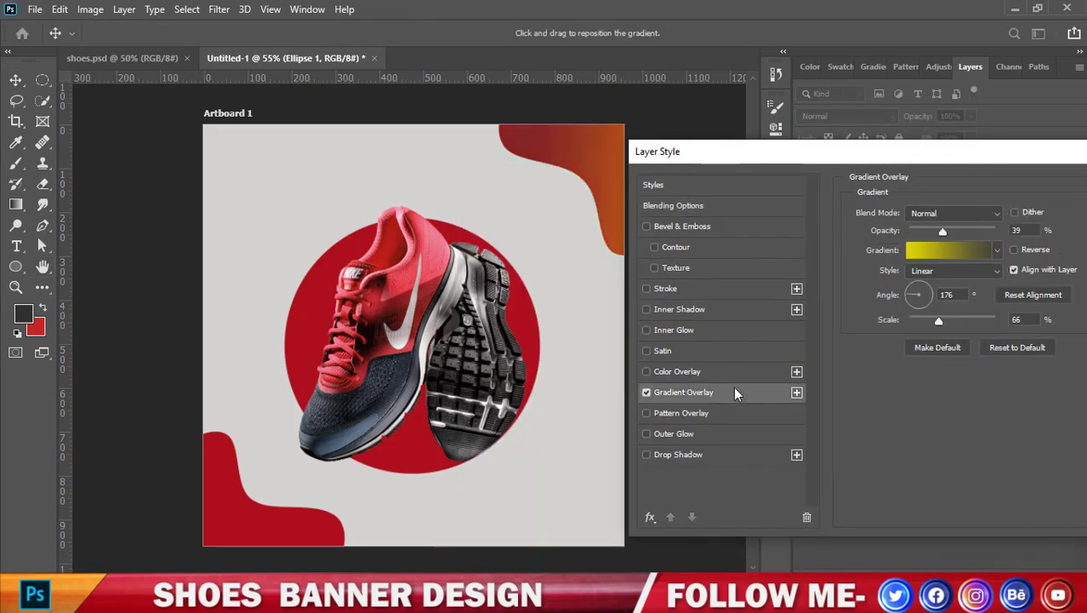
click(998, 252)
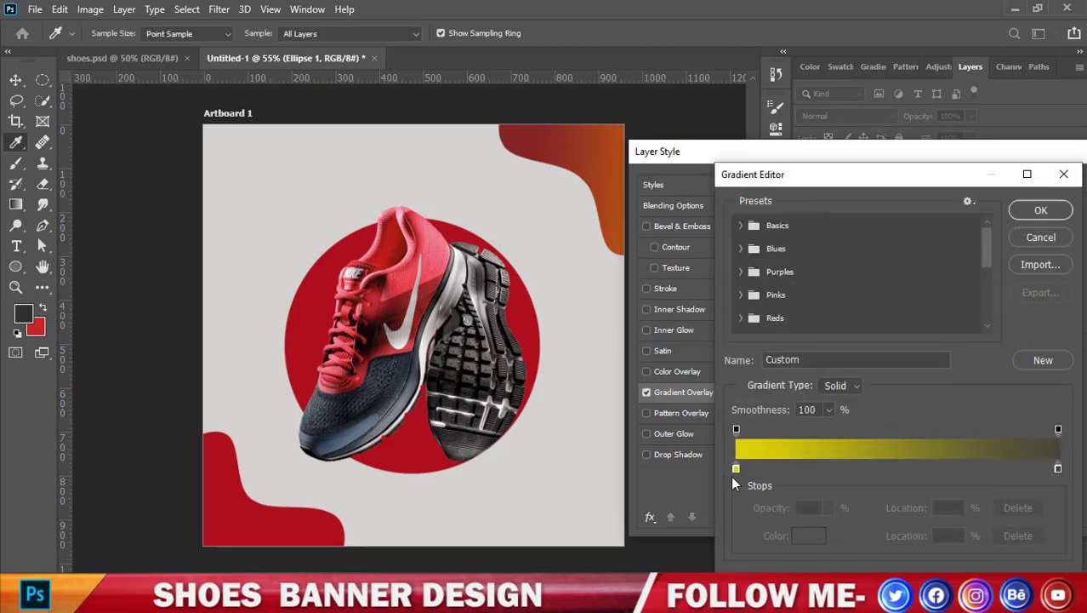
Build a gradient from the circle's red to a deep dark red, with the midpoint shifted left.
drag(735, 469, 739, 468)
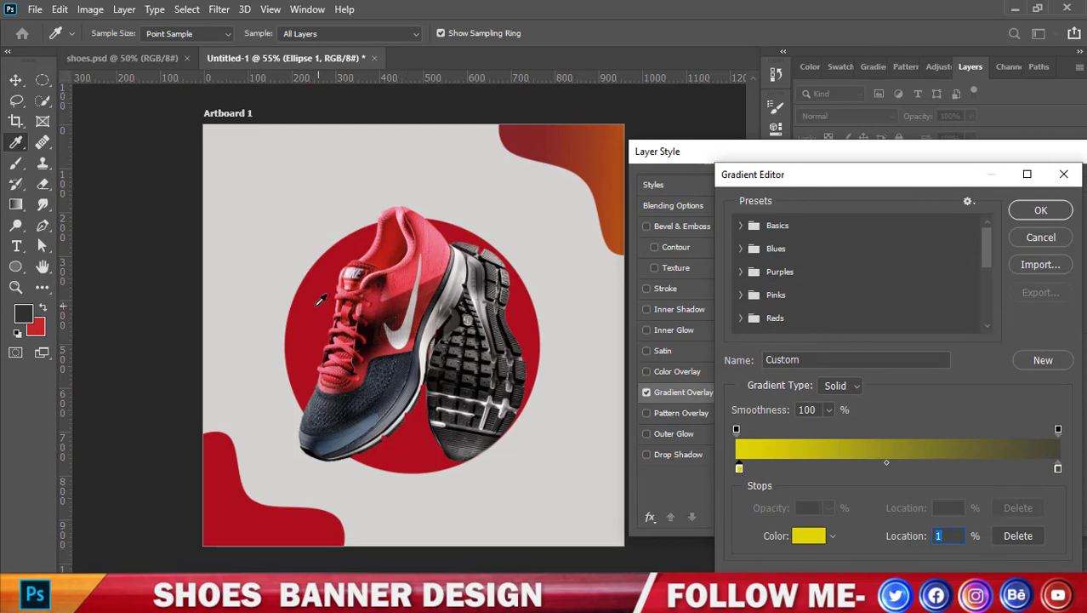
click(323, 306)
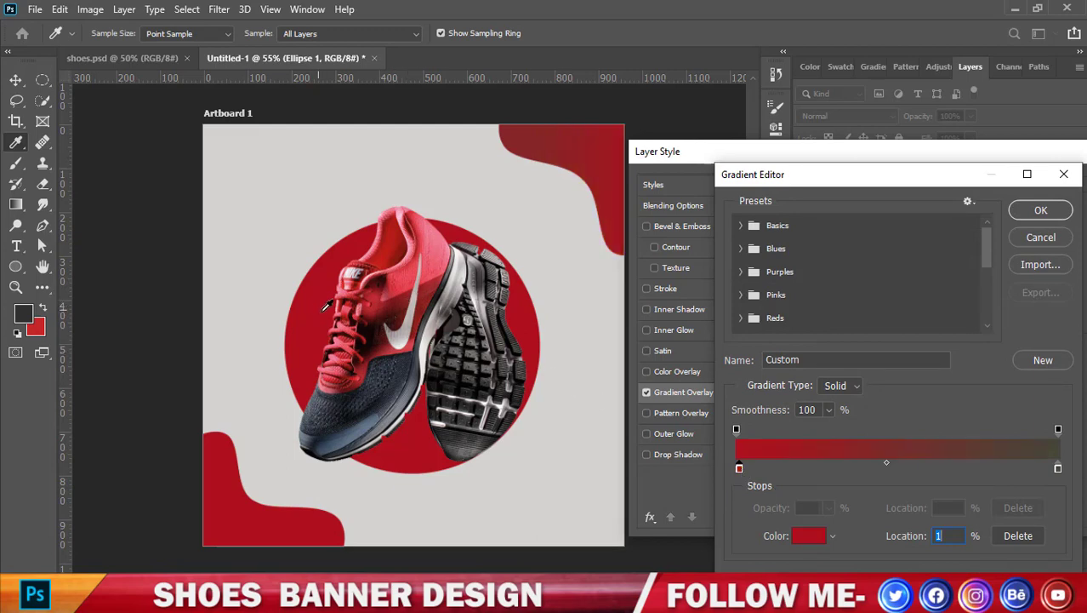
click(1058, 469)
click(377, 414)
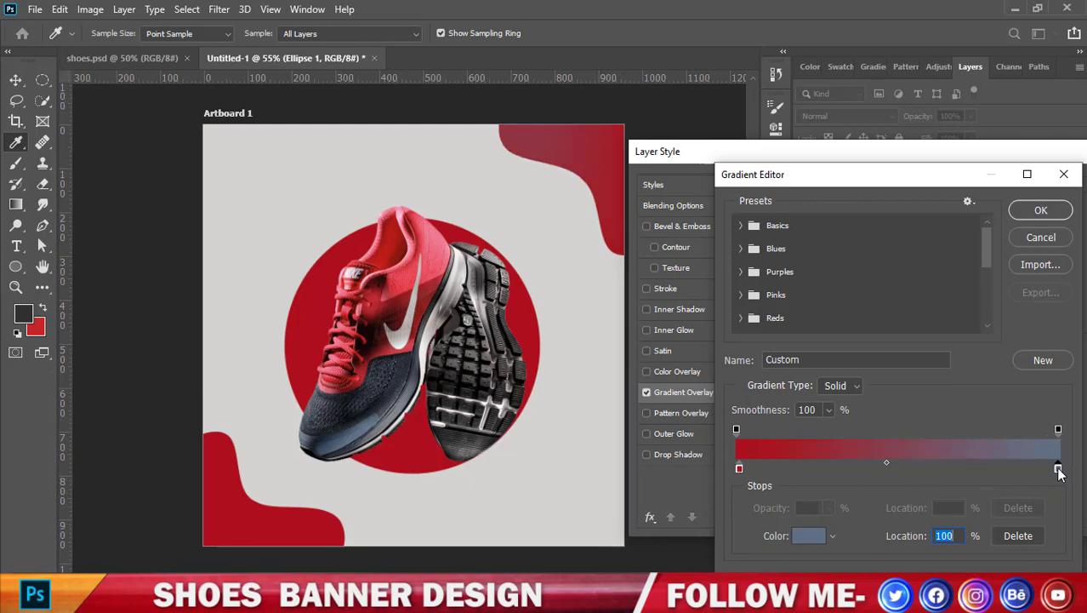
double_click(1058, 469)
drag(885, 257, 892, 173)
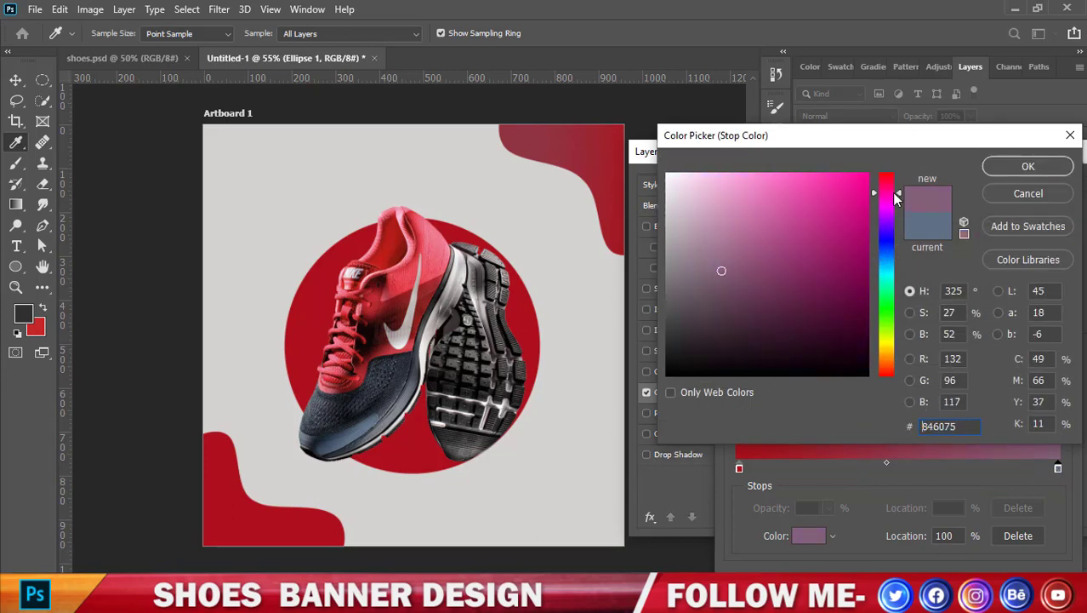
drag(855, 282, 861, 276)
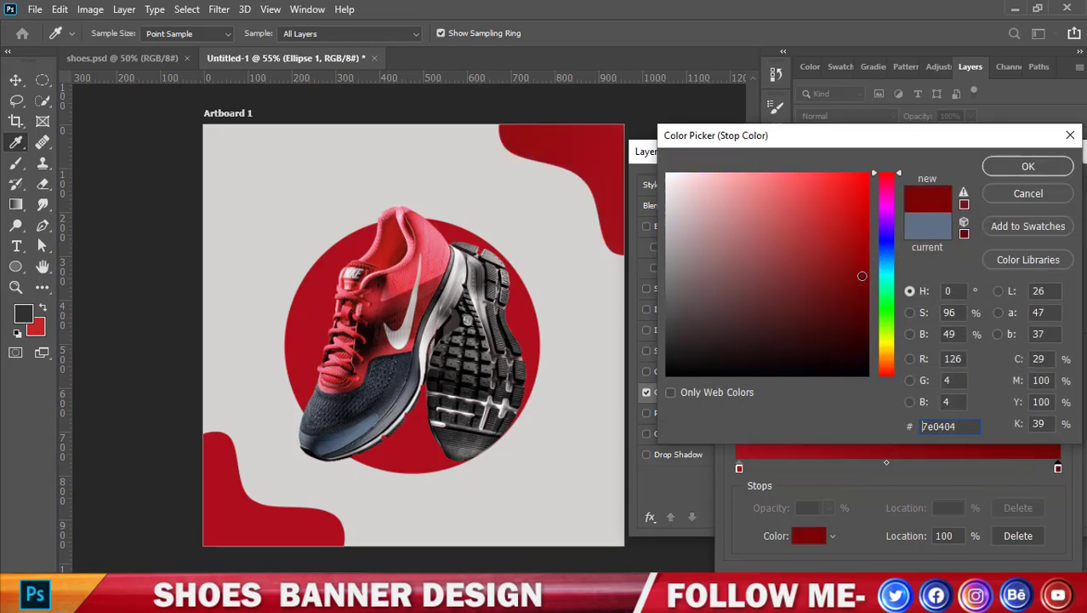
click(1028, 166)
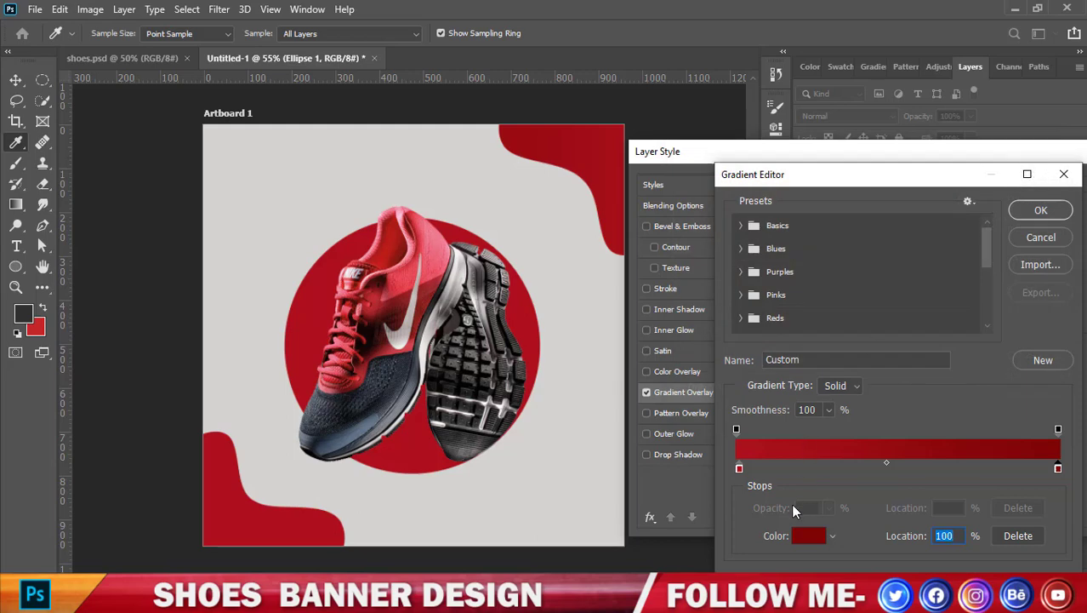
mouse_move(887, 468)
mouse_down()
mouse_move(963, 464)
mouse_move(864, 473)
mouse_move(933, 474)
mouse_up()
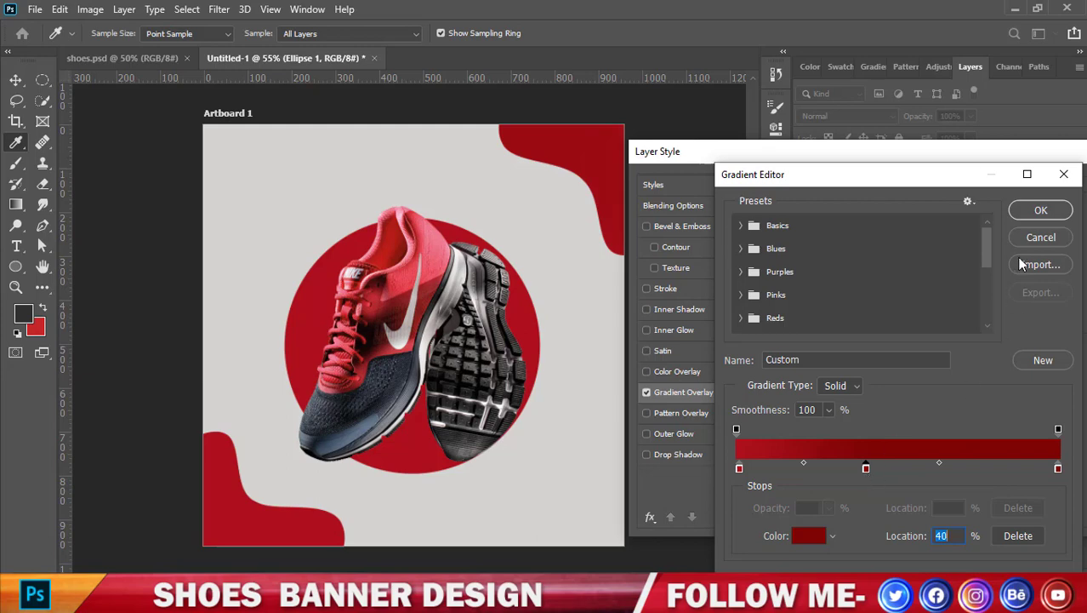
click(1034, 212)
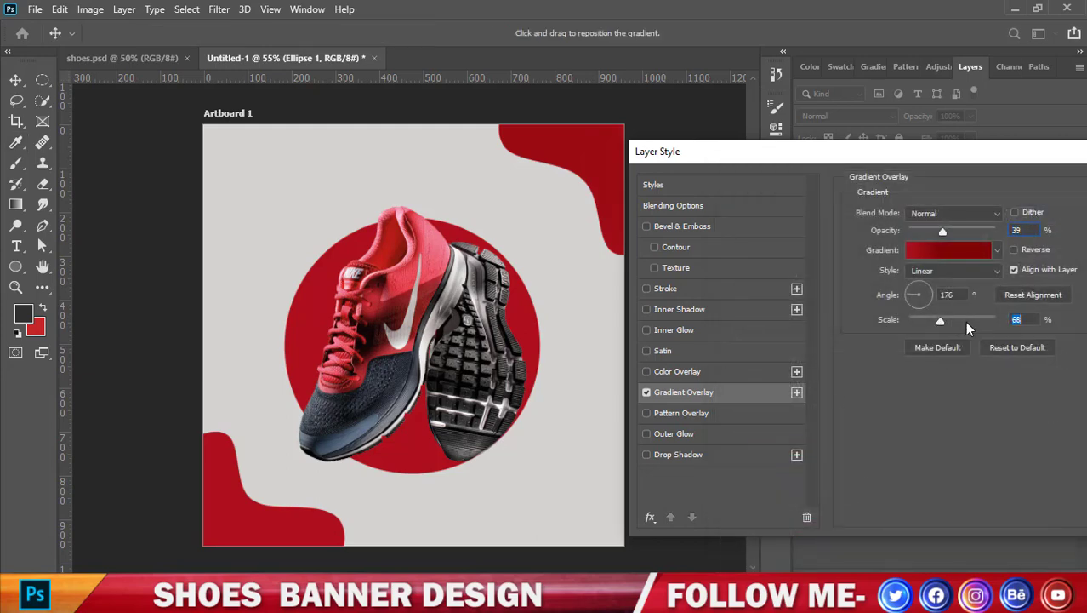
Set the gradient overlay opacity to 100% and the scale to 150%.
drag(941, 321, 896, 334)
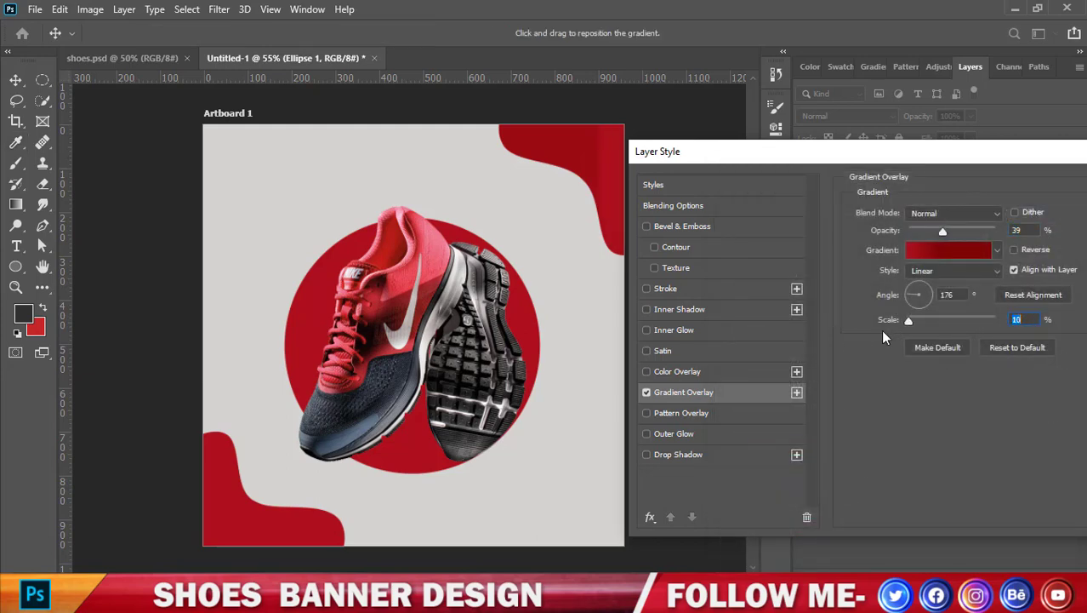
drag(947, 322, 941, 321)
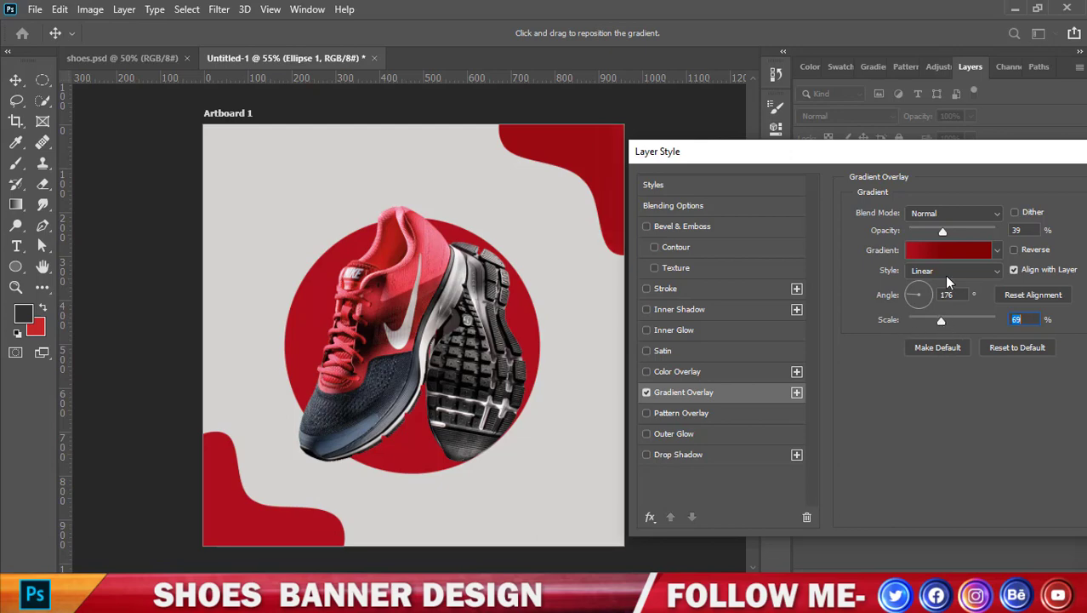
drag(943, 232, 1033, 237)
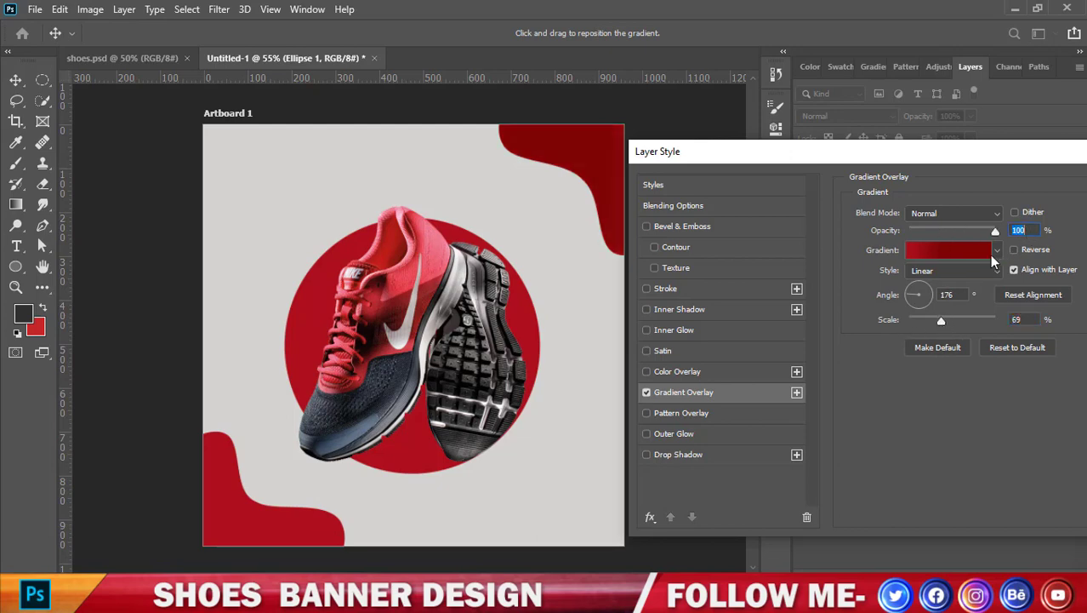
drag(940, 321, 1003, 319)
Add a gradient colour stop at about 74% and make the right stop a brighter dark red.
click(958, 248)
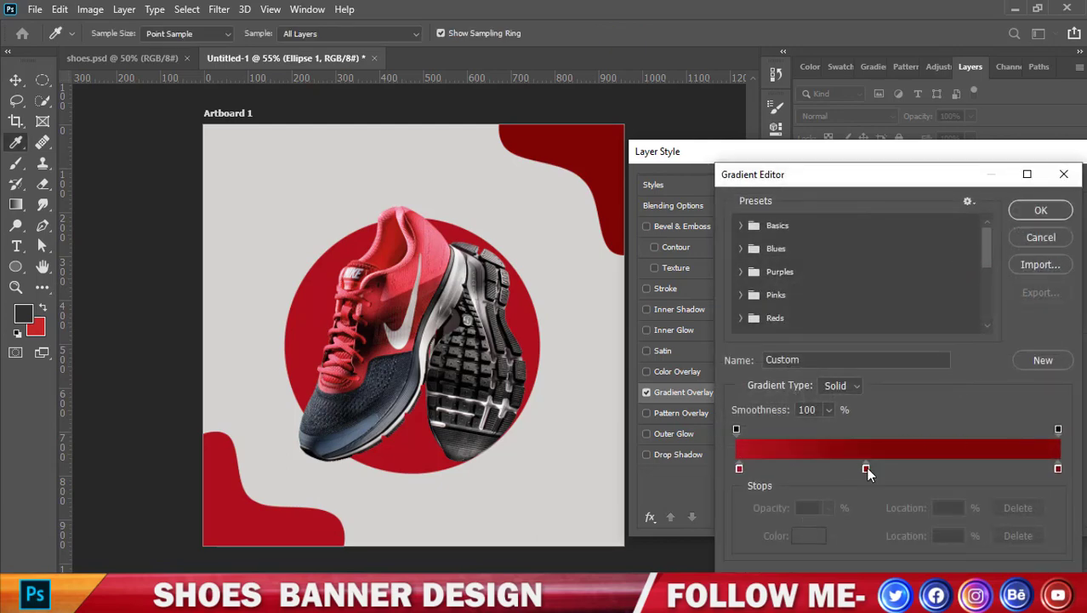
drag(866, 466, 985, 467)
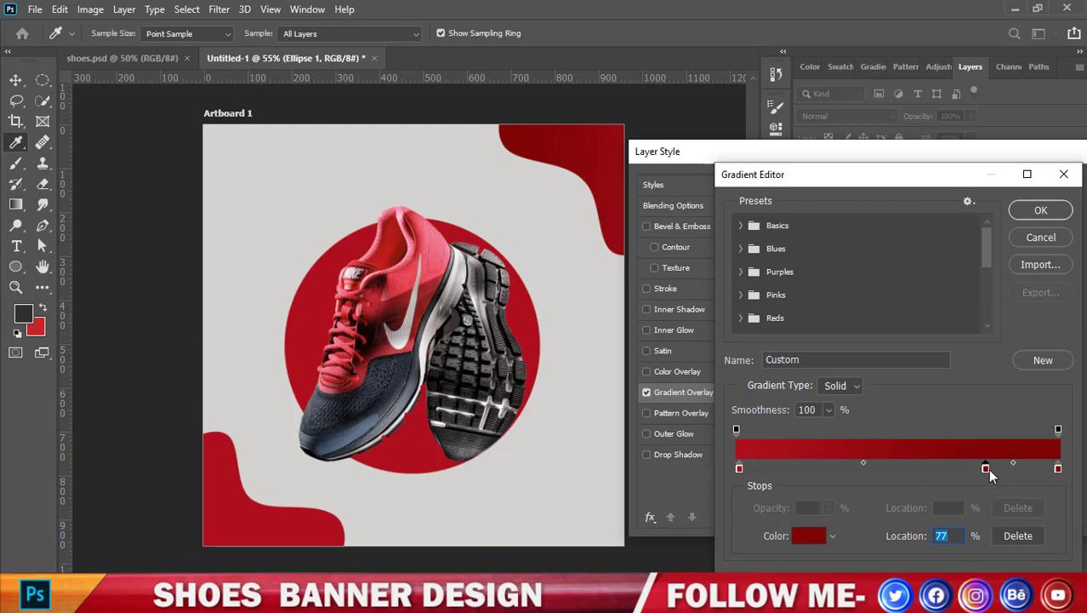
drag(985, 467, 973, 467)
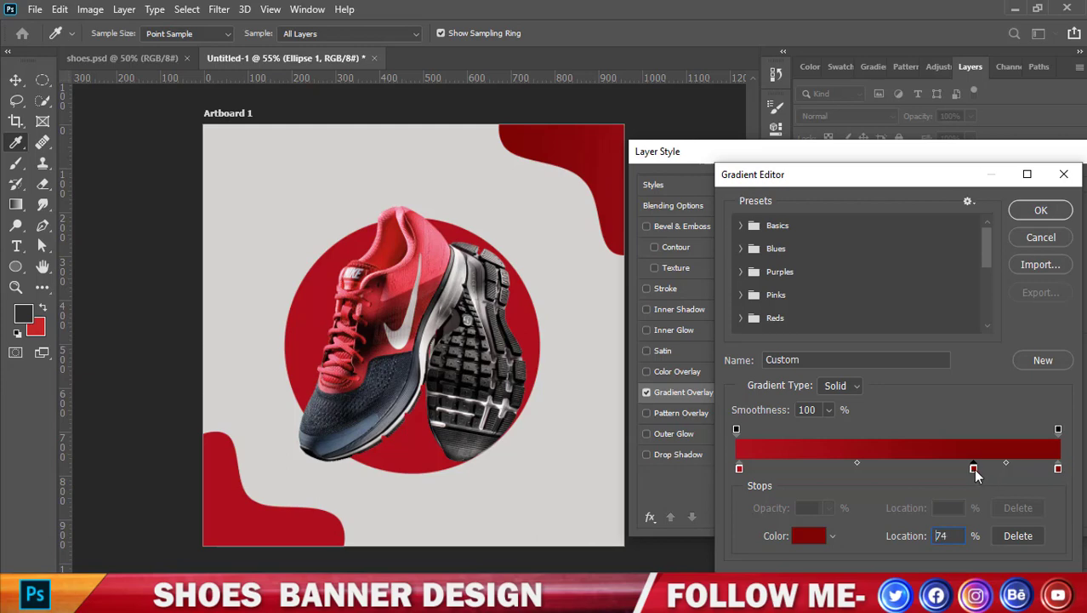
click(1057, 468)
double_click(1057, 468)
mouse_move(861, 275)
mouse_down()
mouse_move(822, 266)
mouse_move(831, 235)
mouse_up()
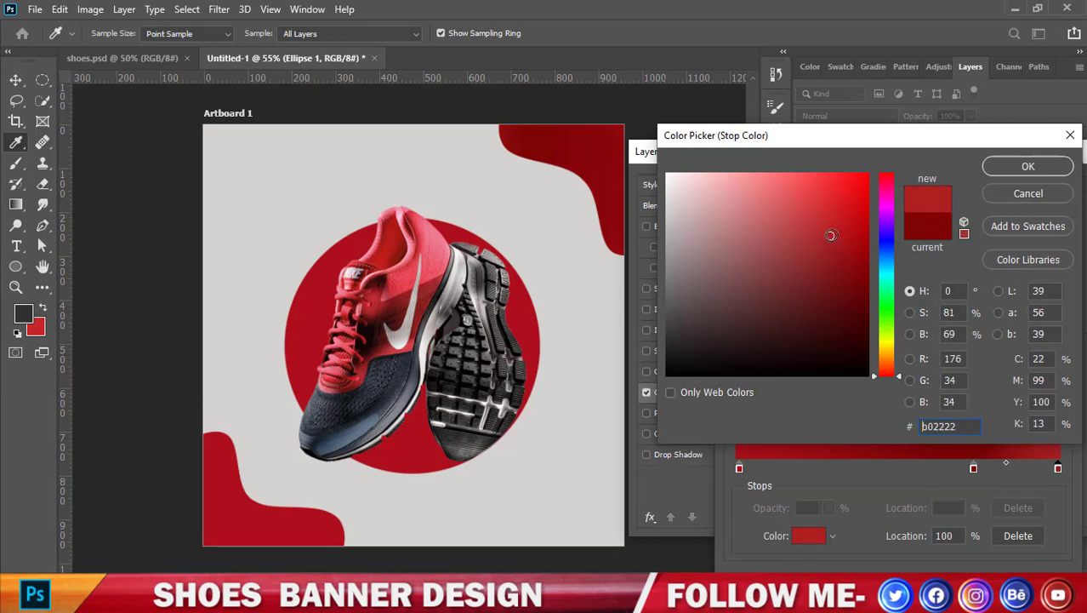
click(860, 237)
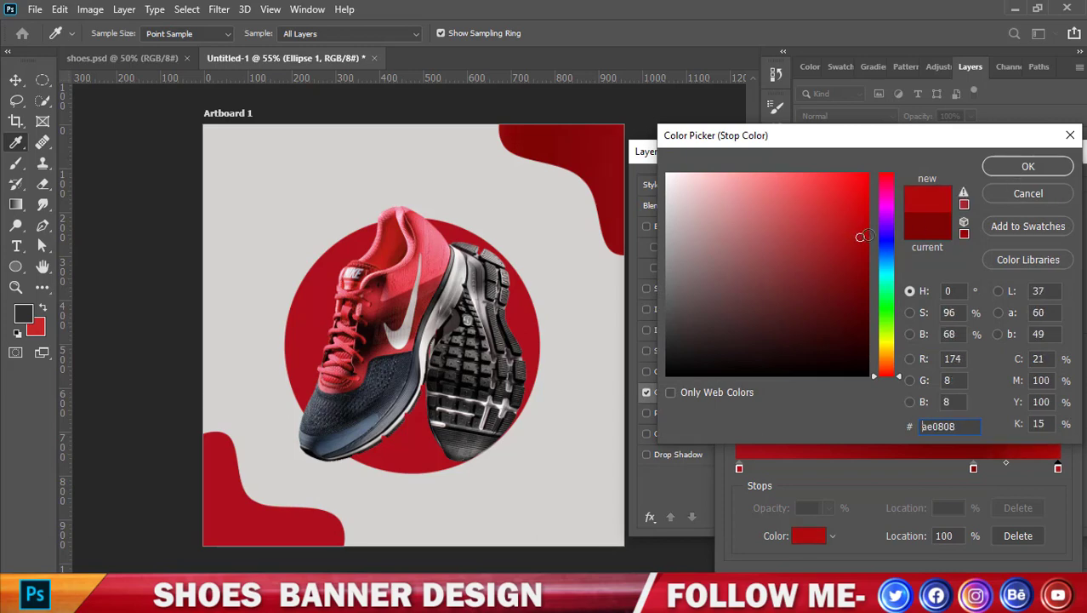
click(1010, 169)
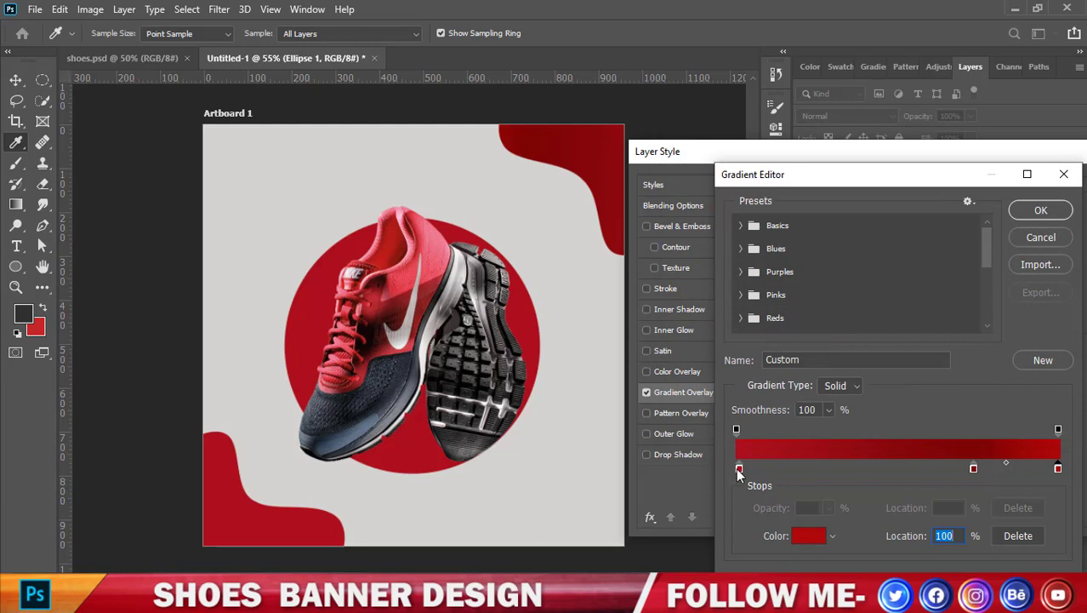
Lighten the left stop's red, set its midpoint to 30%, and set the scale to 101%.
double_click(738, 468)
mouse_move(821, 232)
mouse_down()
mouse_move(822, 202)
mouse_move(849, 177)
mouse_move(855, 184)
mouse_up()
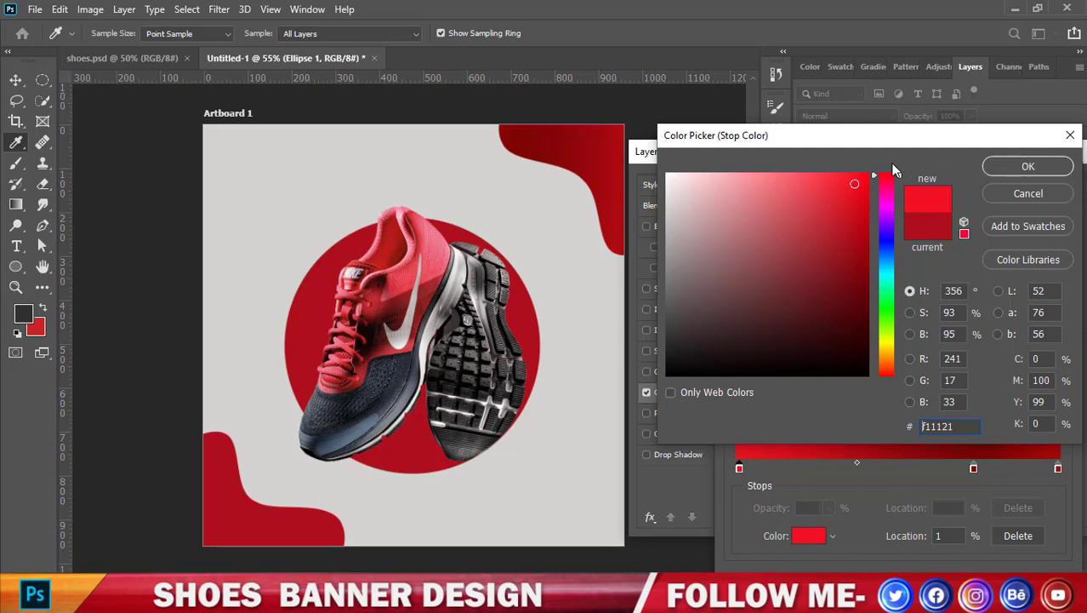
click(1029, 166)
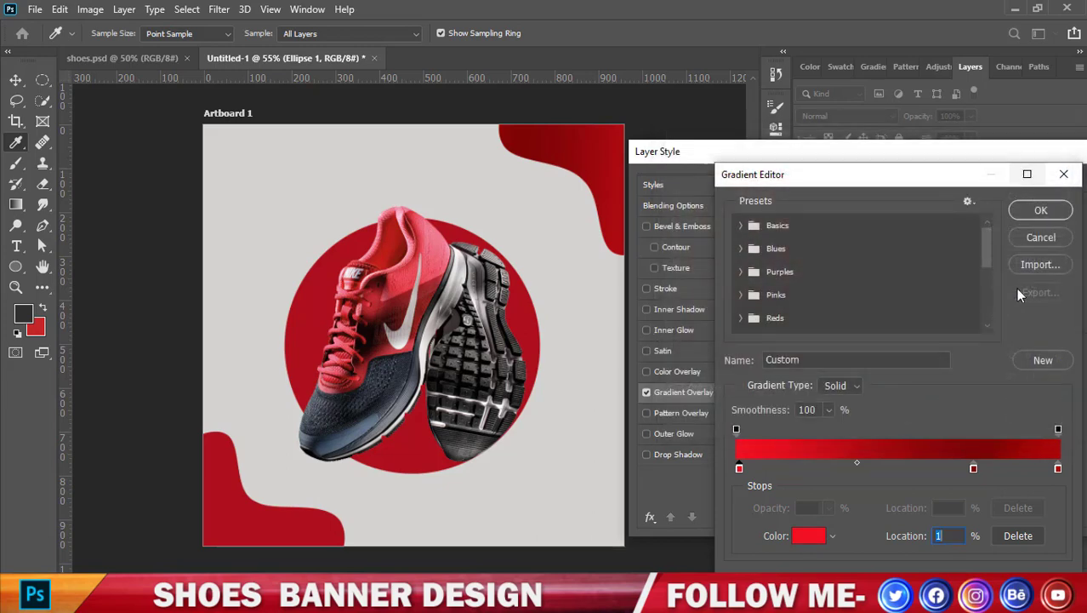
mouse_move(856, 463)
mouse_down()
mouse_move(811, 463)
mouse_move(887, 463)
mouse_up()
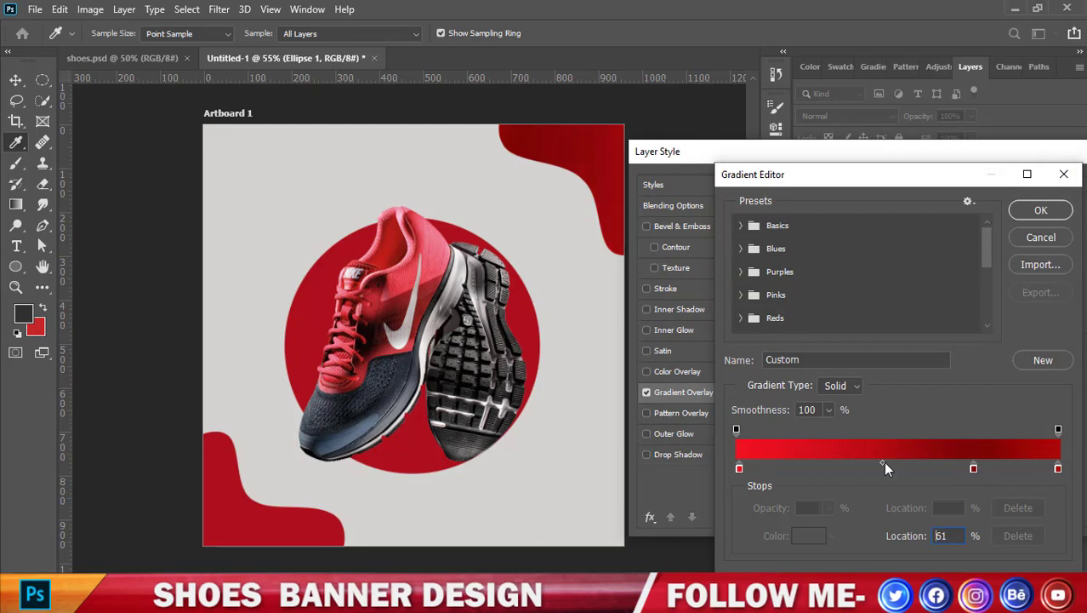
click(1054, 213)
mouse_move(992, 324)
mouse_down()
mouse_move(940, 323)
mouse_move(964, 325)
mouse_up()
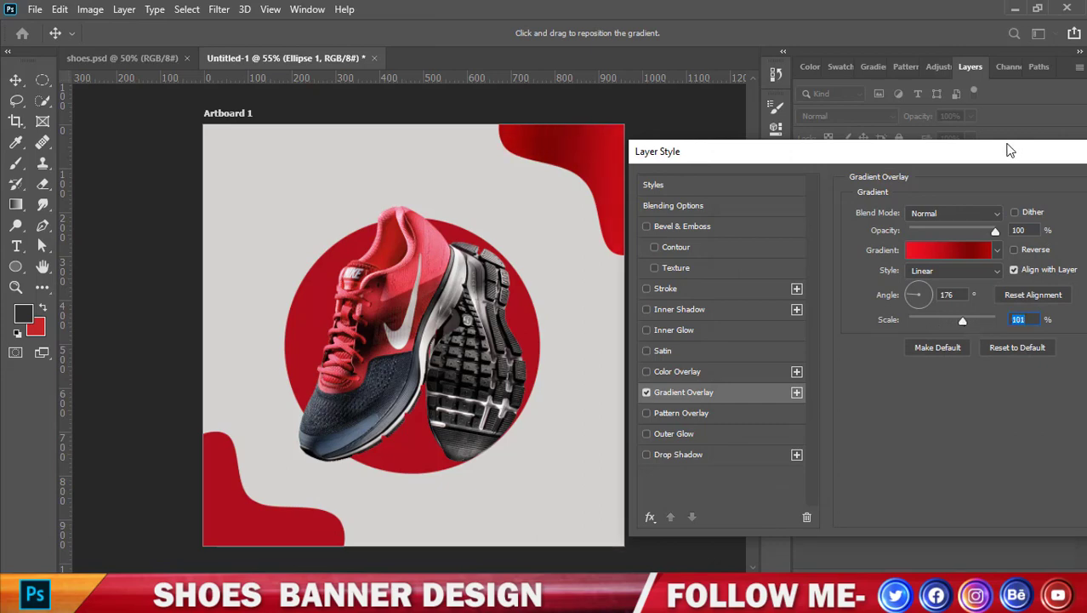
drag(1082, 158, 1023, 167)
Apply the gradient overlay, duplicate the layer with Ctrl+J, and select Ellipse 1.
click(1085, 194)
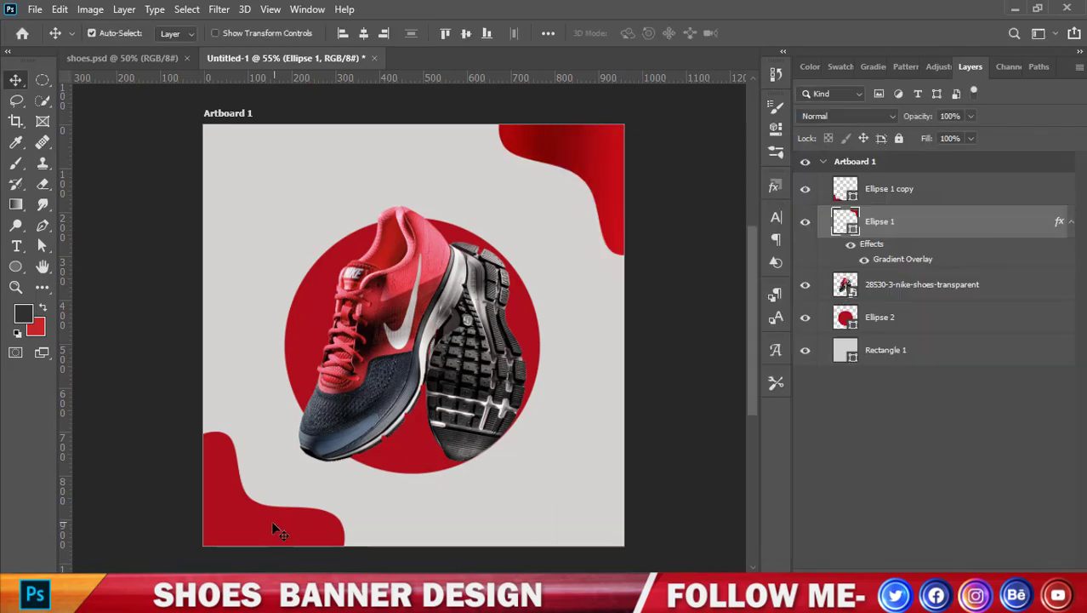
key(ctrl+j)
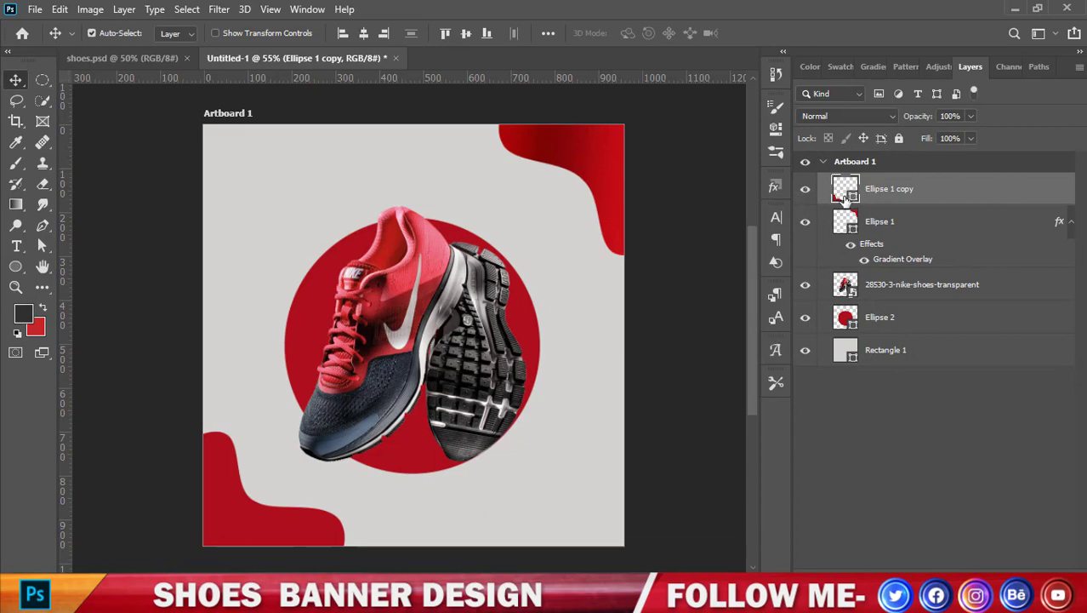
scroll(507, 315, down, 2)
scroll(507, 316, up, 1)
scroll(535, 314, up, 1)
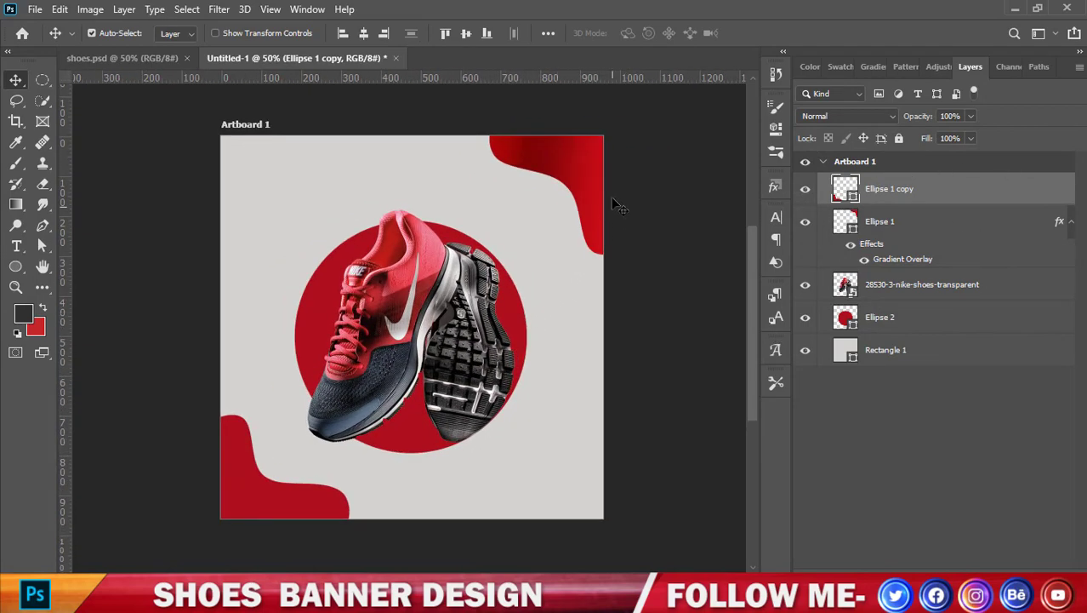
key(shift+v)
click(586, 188)
key(v)
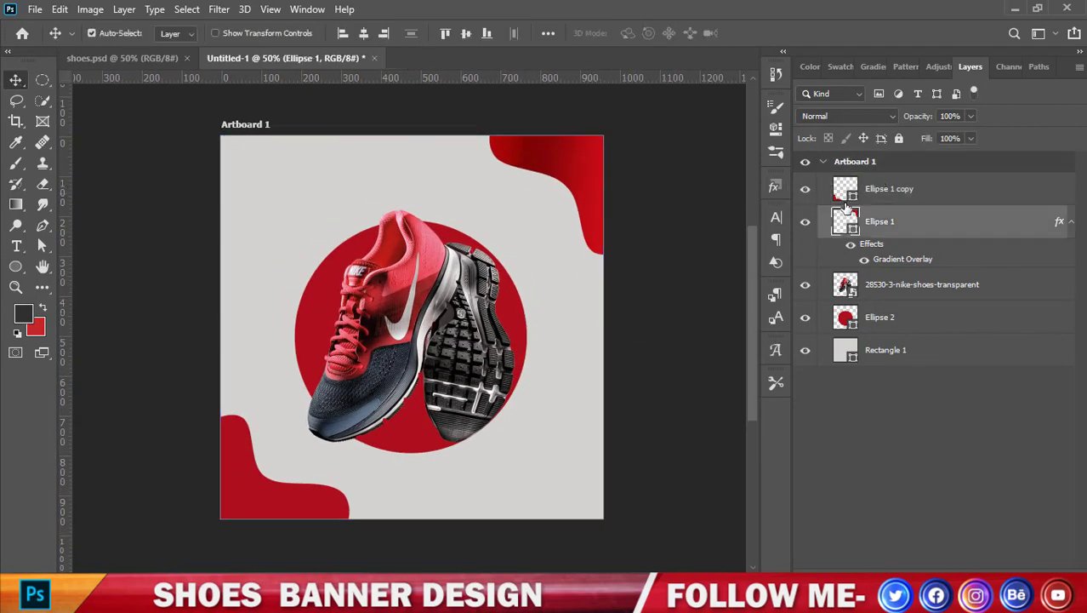
In Ellipse 1's gradient overlay, delete the 74% stop and make the left stop a deeper red.
right_click(843, 219)
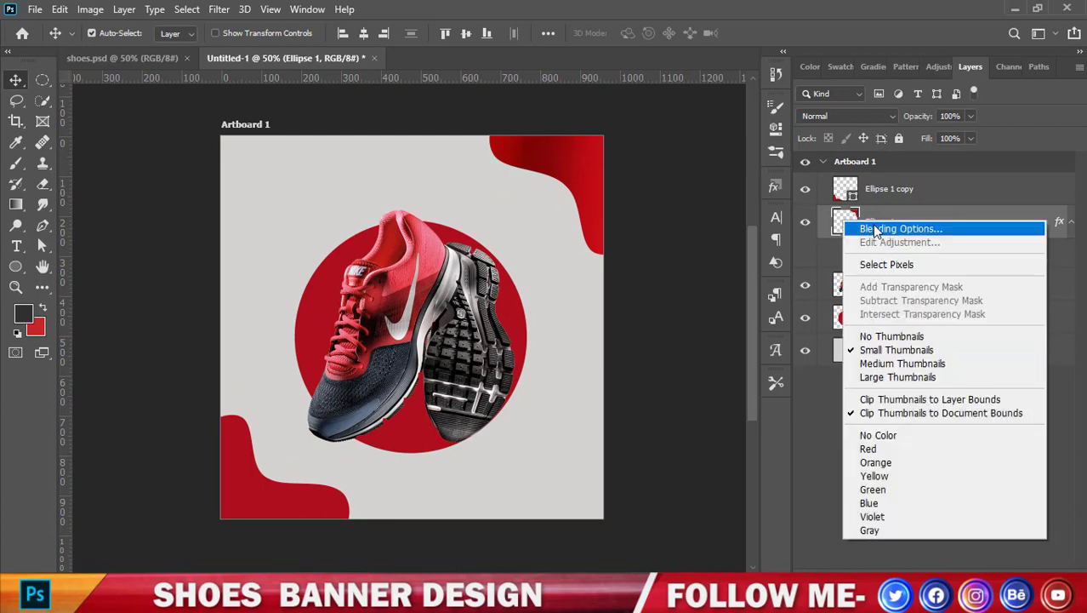
click(877, 230)
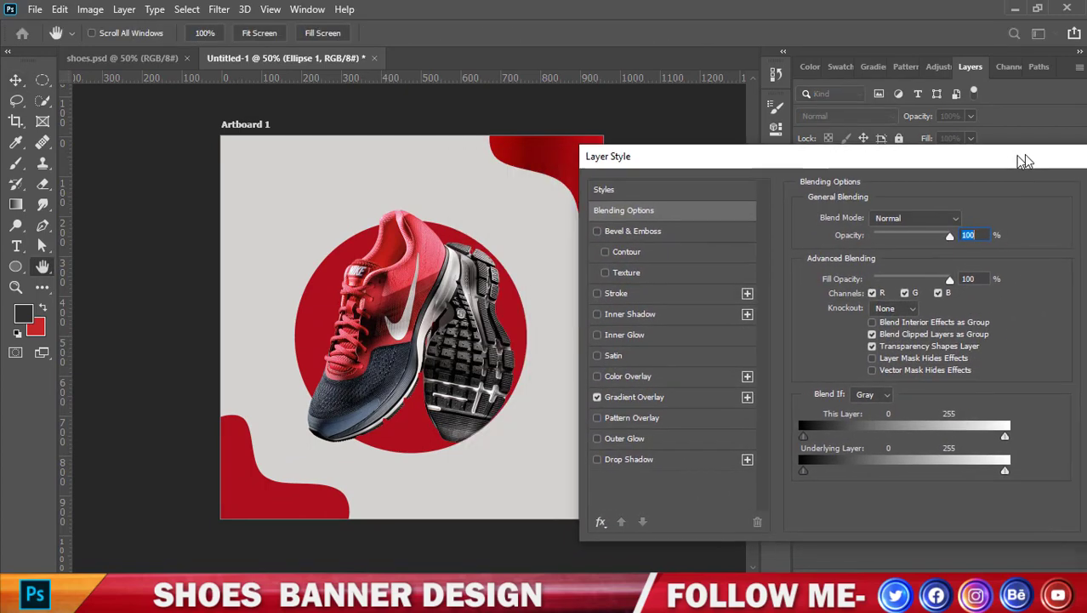
click(643, 396)
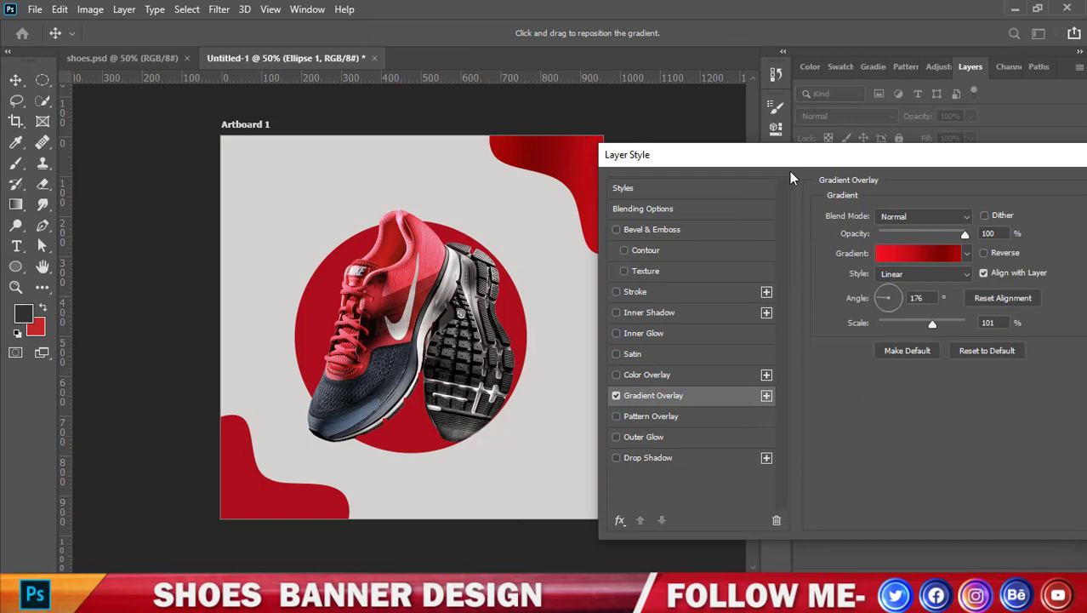
drag(809, 155, 863, 154)
click(958, 259)
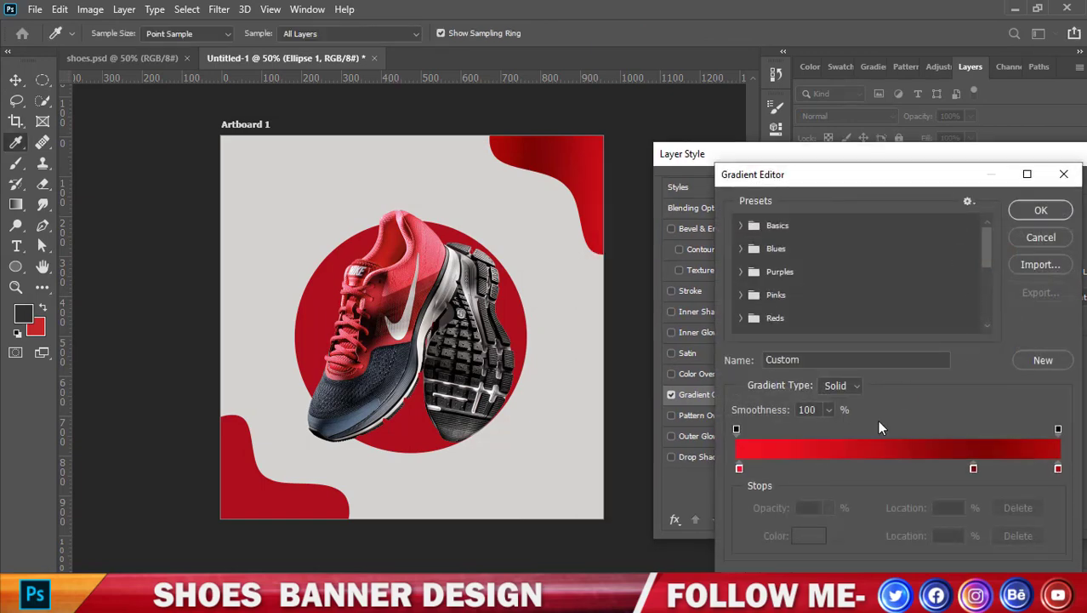
click(972, 468)
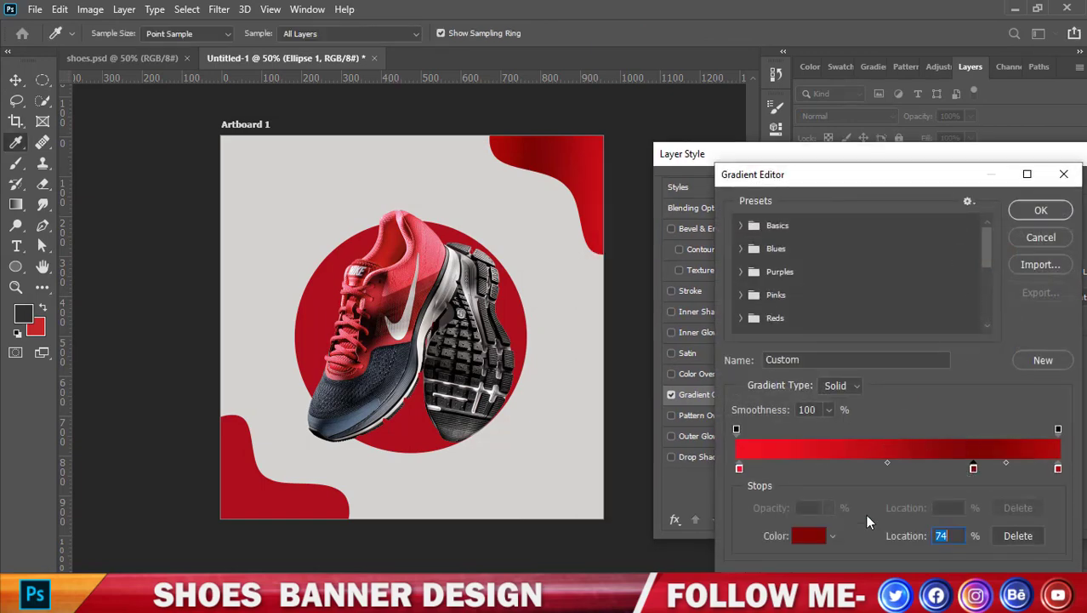
click(1013, 534)
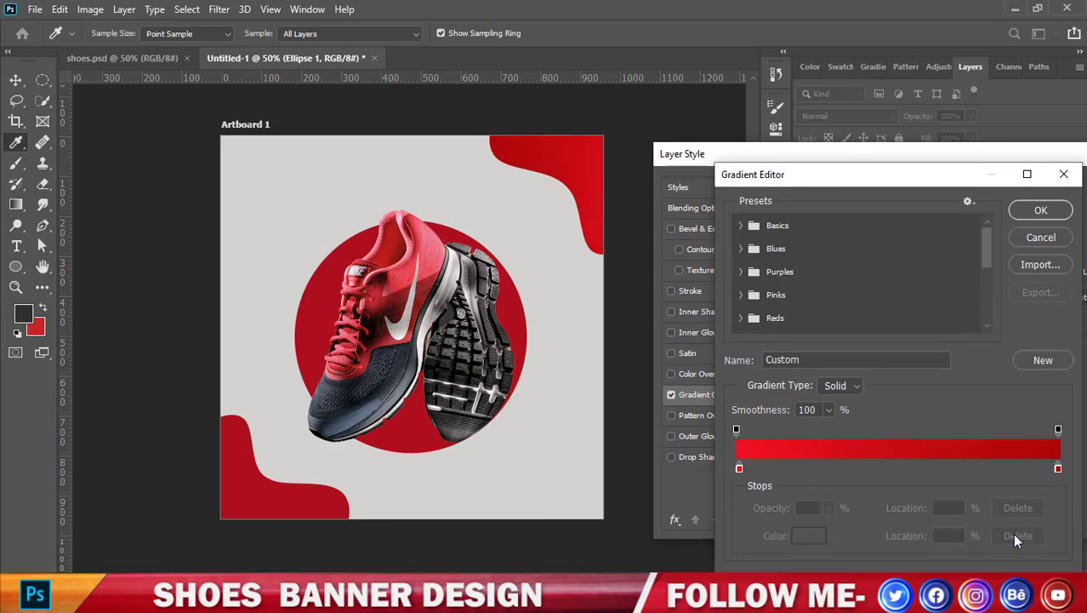
double_click(739, 468)
drag(859, 224, 856, 239)
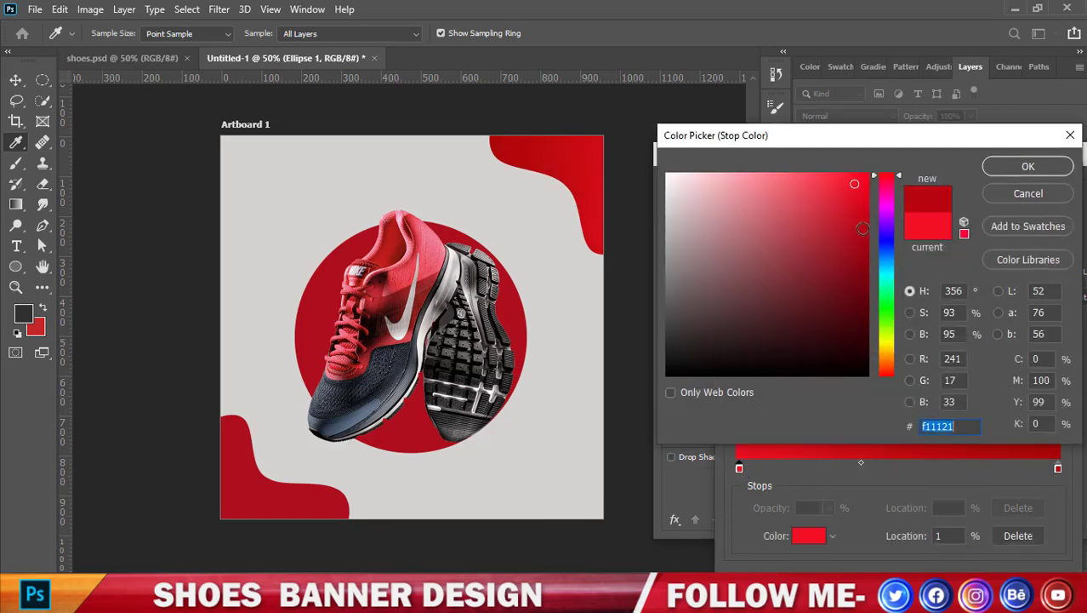
click(1032, 164)
click(1039, 209)
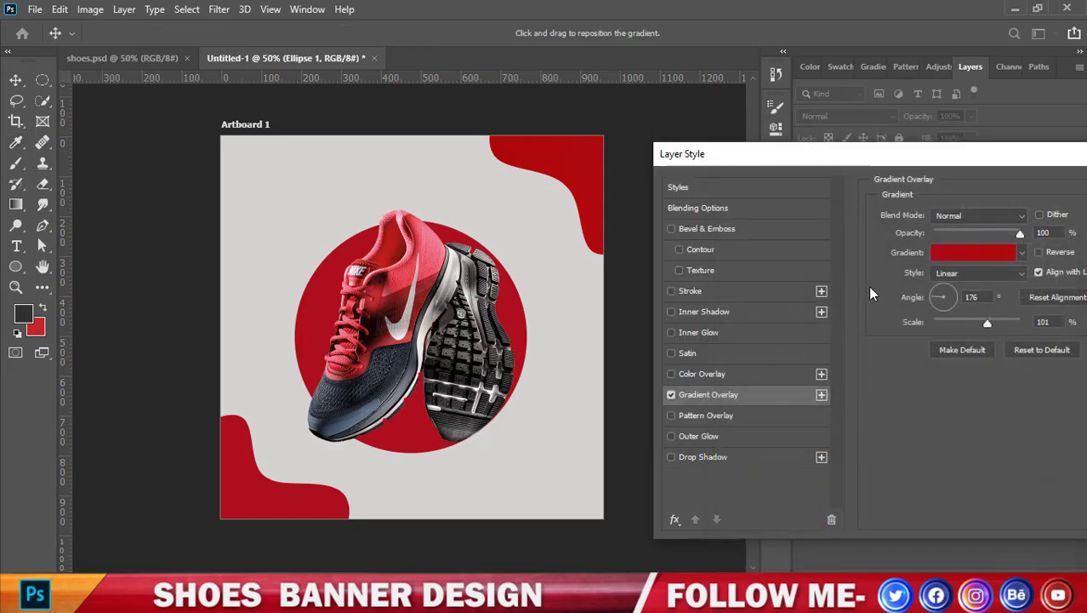
click(1036, 211)
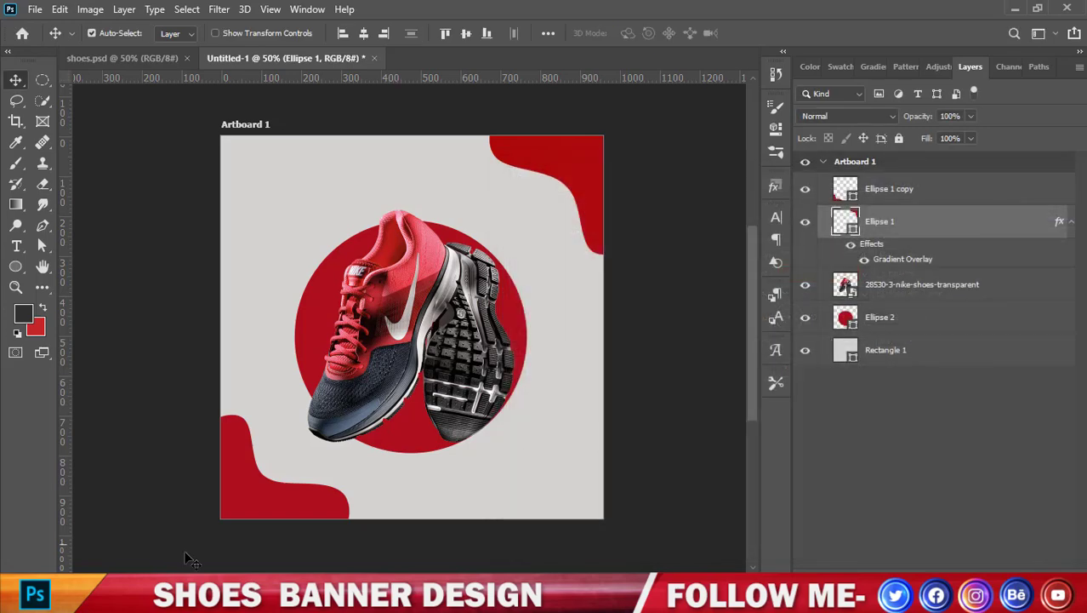
Turn on the same gradient overlay for the Ellipse 1 copy layer.
click(239, 515)
click(841, 223)
click(848, 183)
right_click(840, 182)
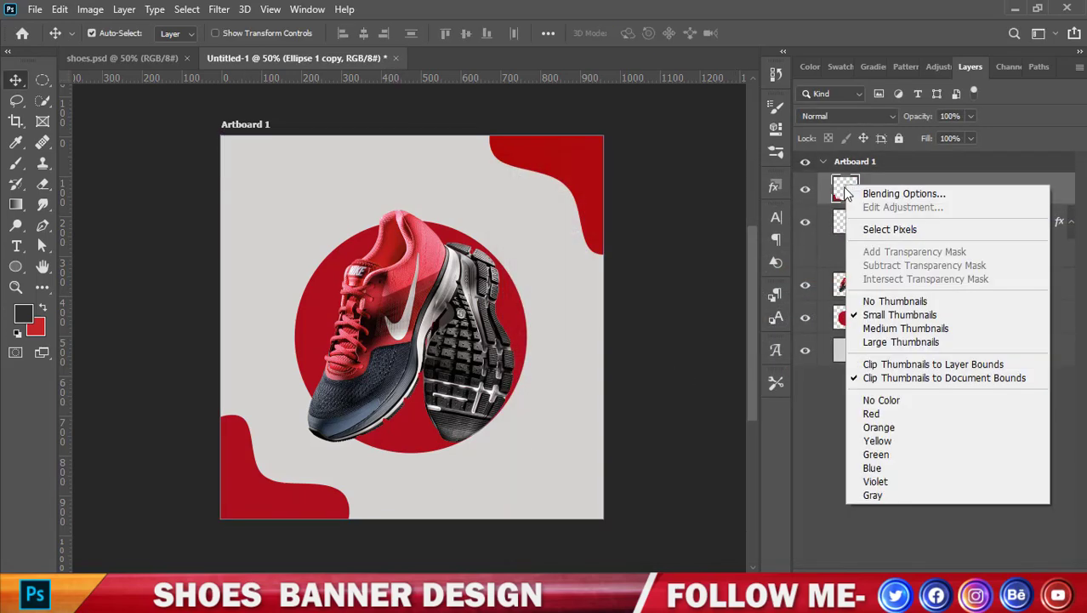
click(889, 191)
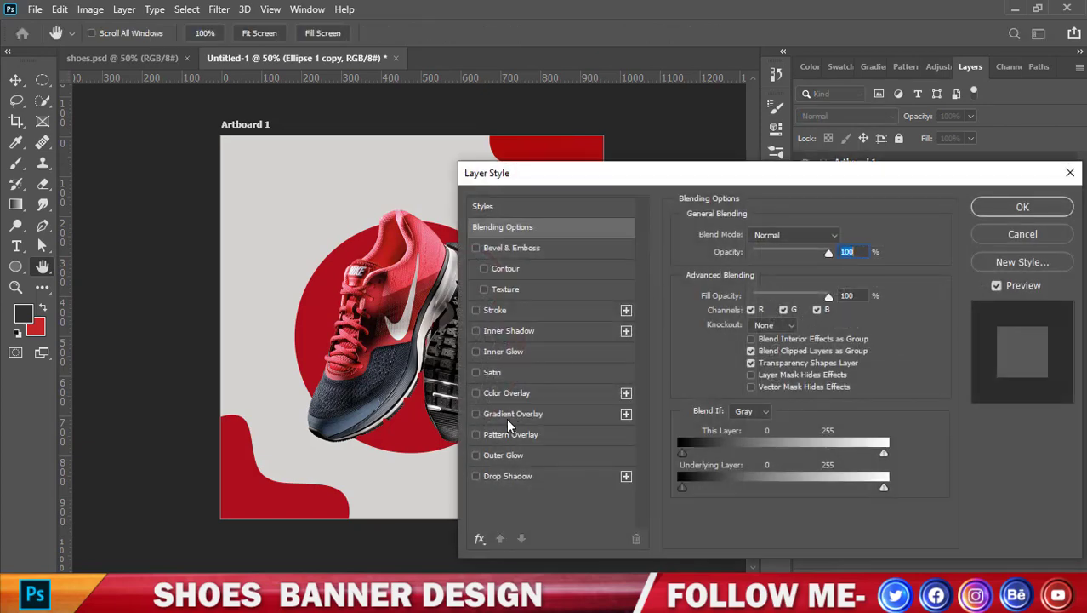
click(518, 414)
click(1020, 209)
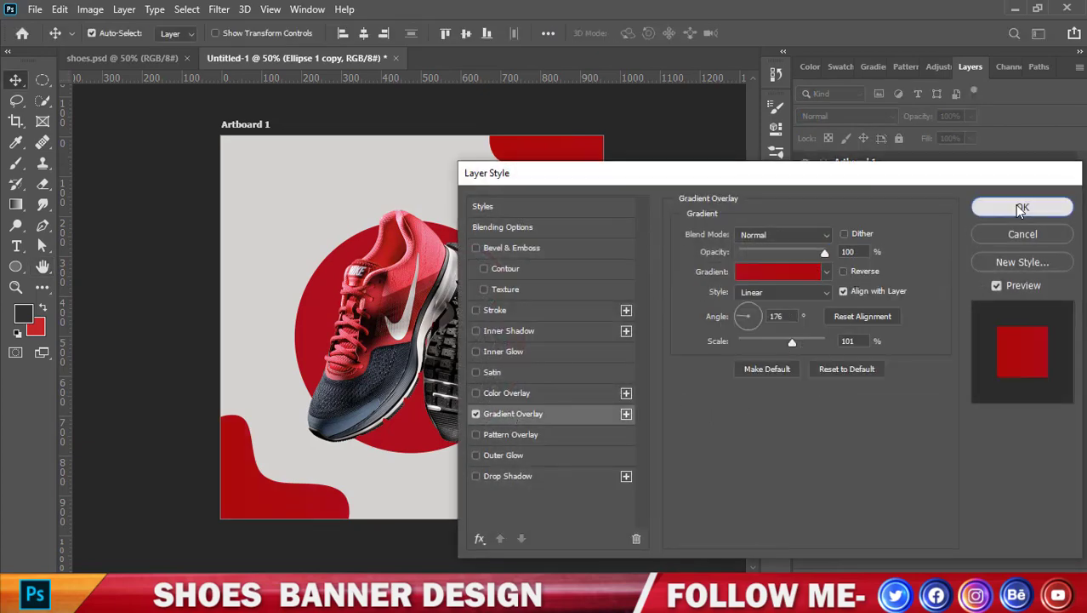
click(669, 406)
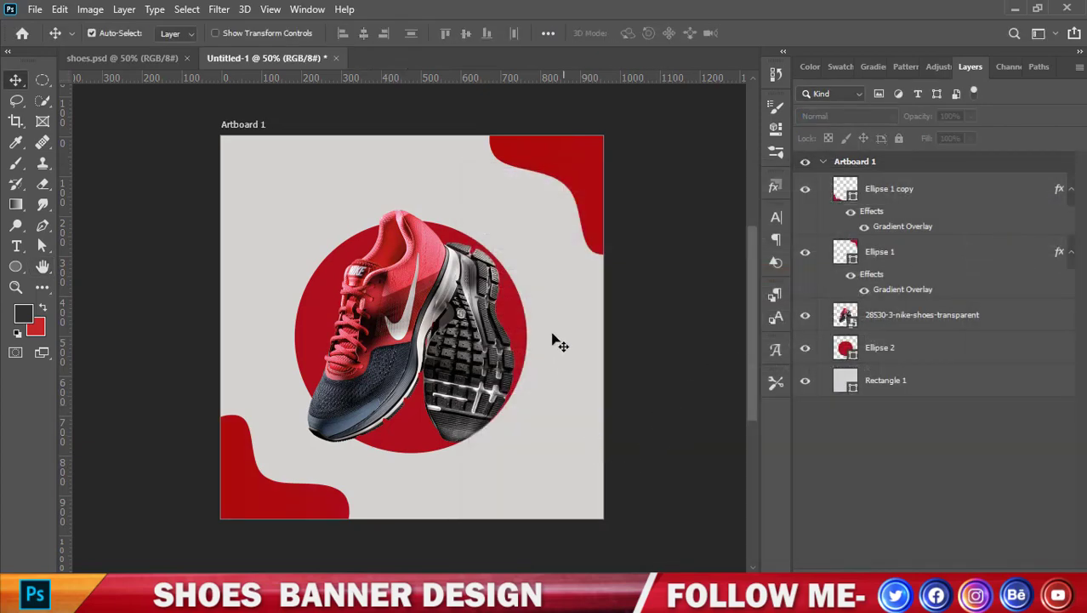
Convert the red Ellipse 2 circle to a smart object and apply Add Noise at 4.87%.
click(521, 330)
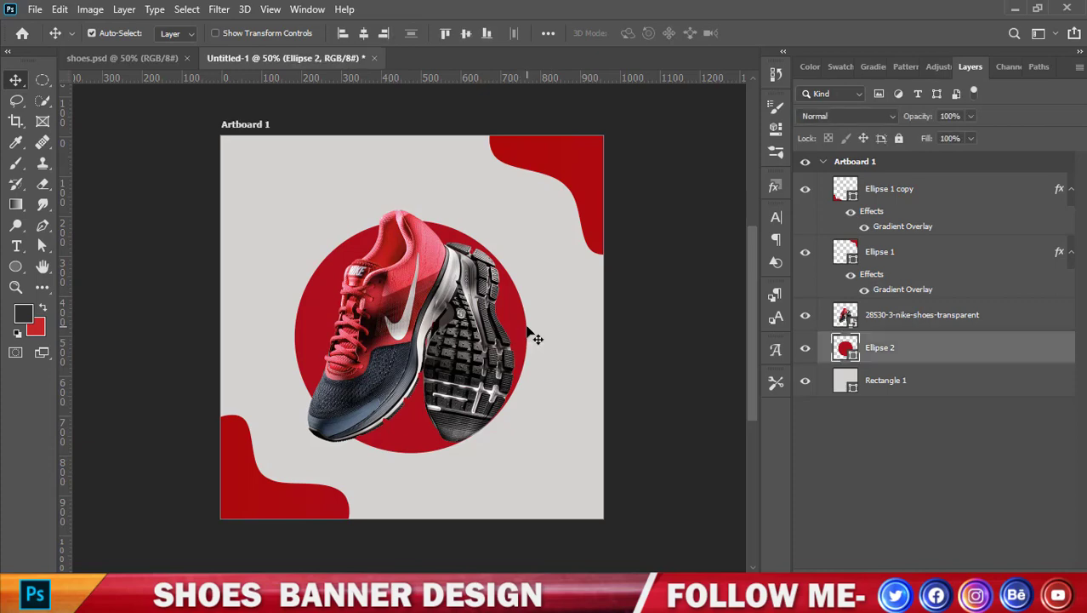
scroll(435, 400, up, 1)
scroll(435, 400, up, 2)
scroll(438, 400, down, 3)
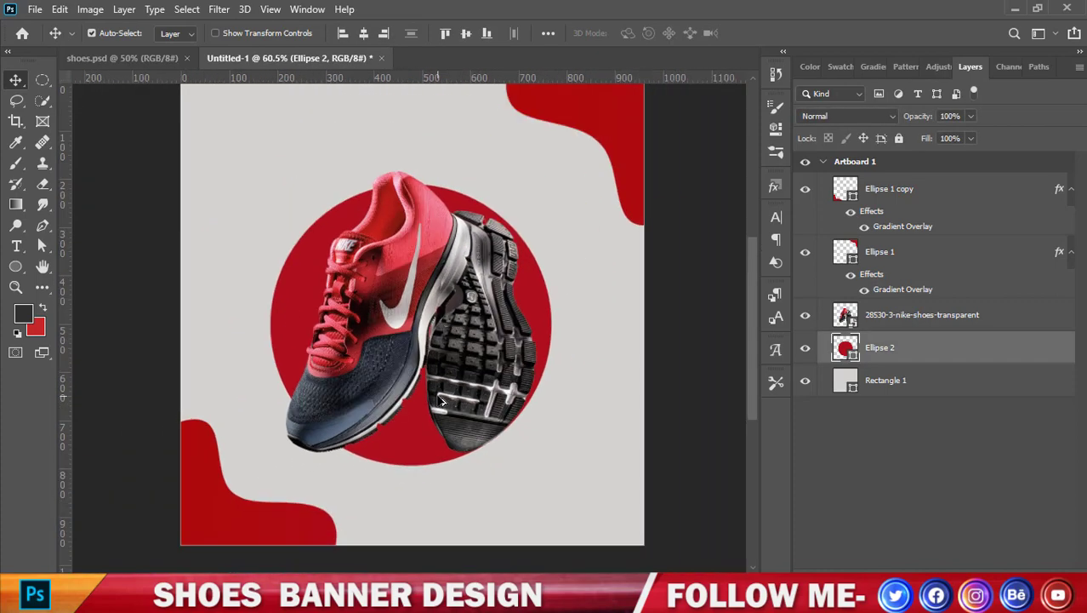
scroll(442, 400, down, 1)
scroll(441, 401, up, 1)
scroll(435, 402, down, 1)
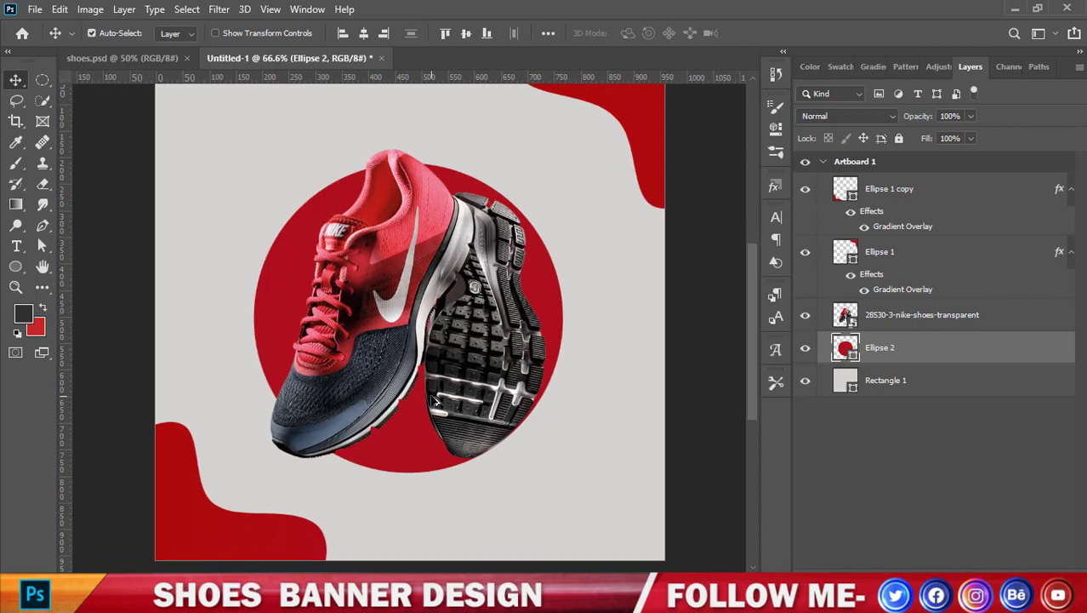
scroll(436, 401, up, 1)
scroll(435, 402, down, 2)
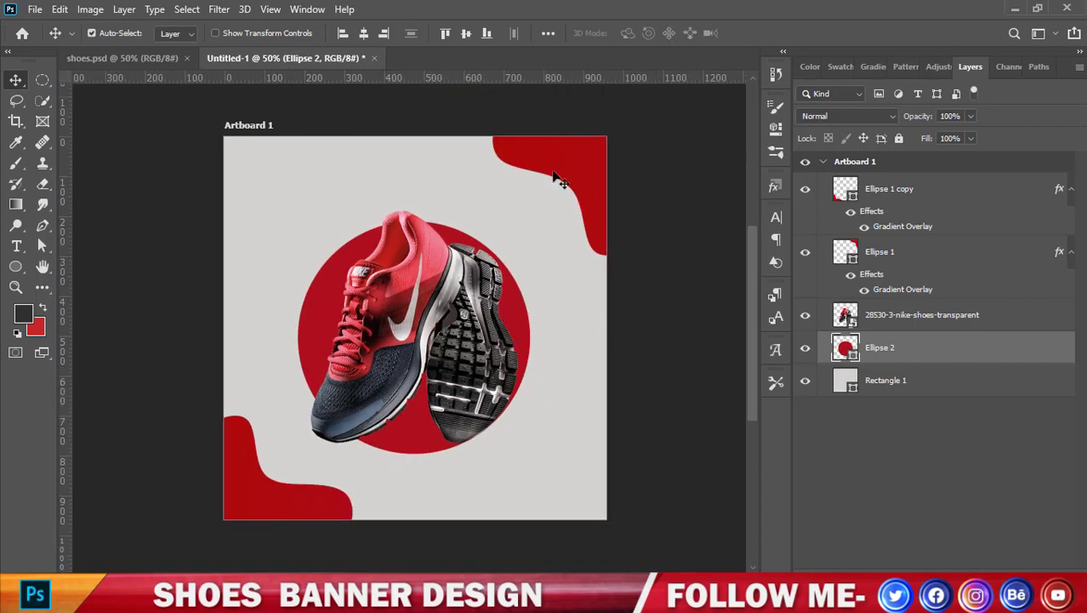
click(219, 9)
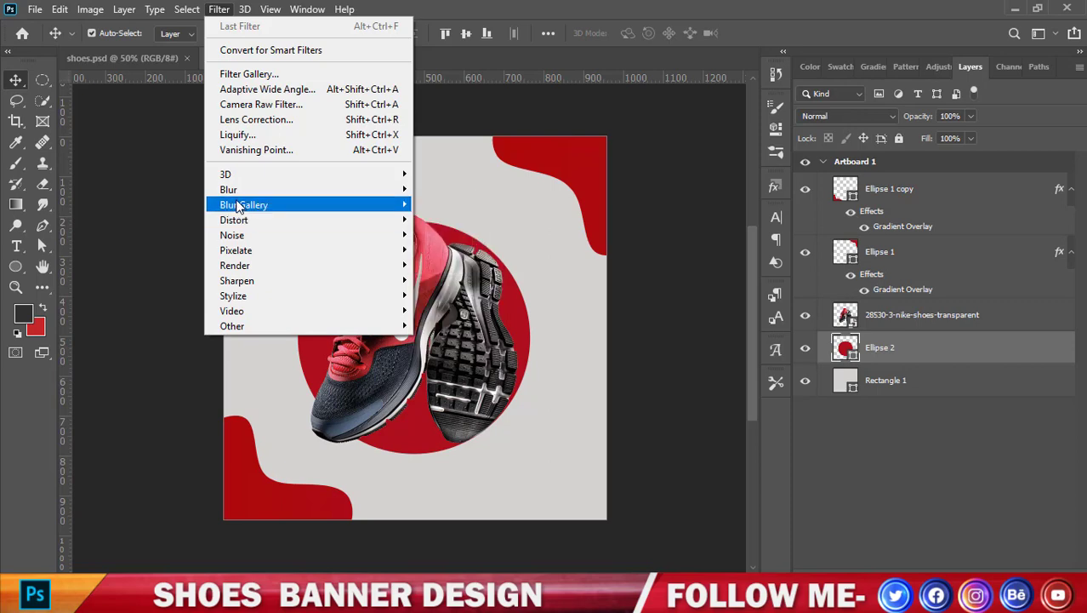
mouse_move(231, 235)
click(431, 234)
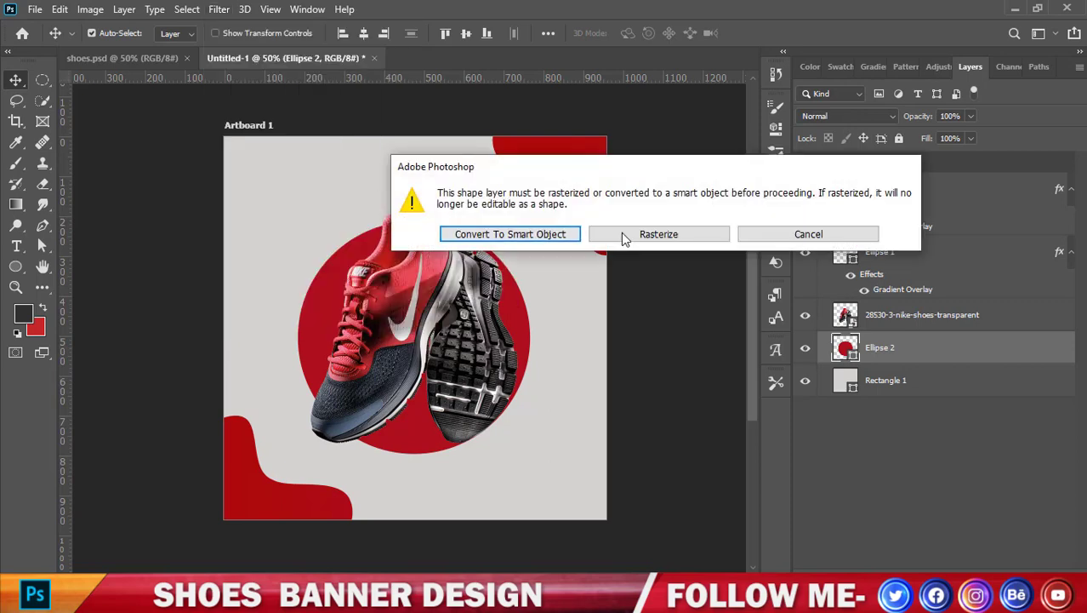
click(539, 237)
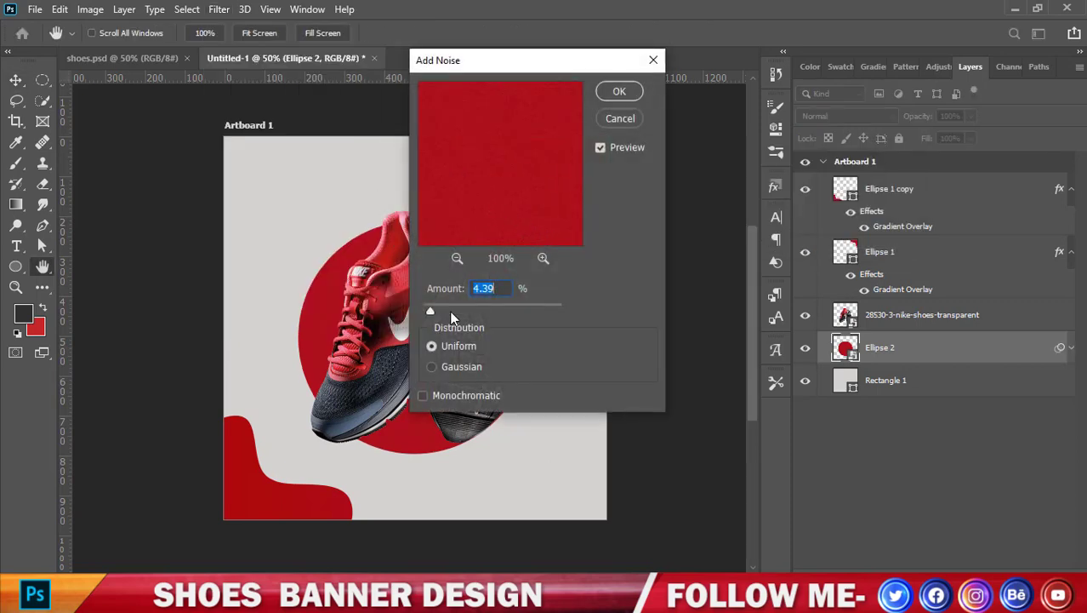
drag(432, 310, 430, 310)
click(619, 90)
Paint a soft dark brush dab below the shoe on a new empty layer.
key(v)
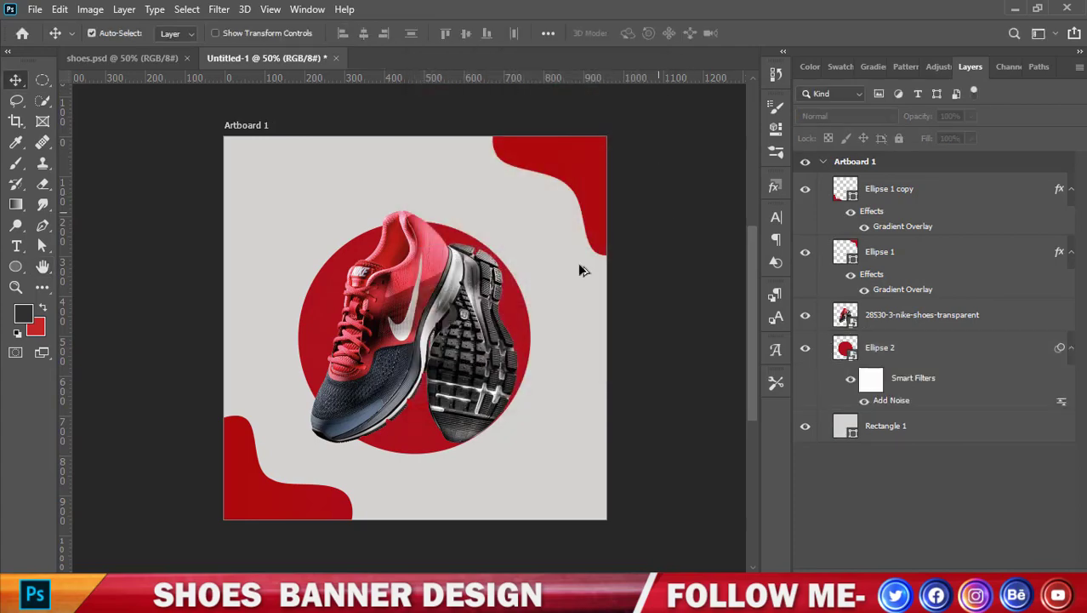
scroll(553, 281, up, 3)
scroll(527, 291, down, 2)
scroll(528, 291, down, 2)
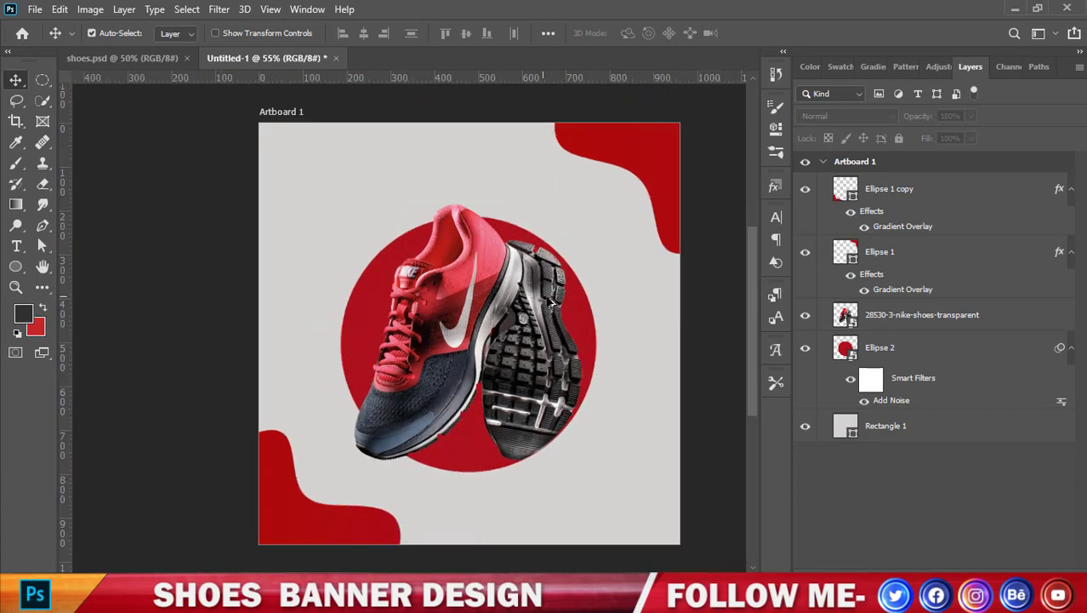
scroll(521, 420, down, 1)
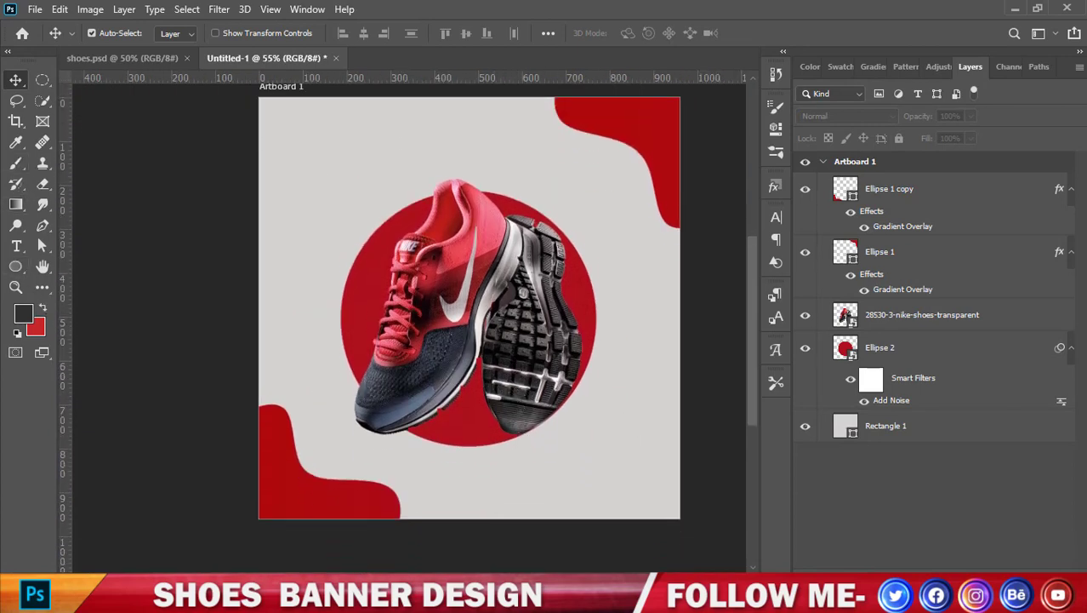
click(1035, 570)
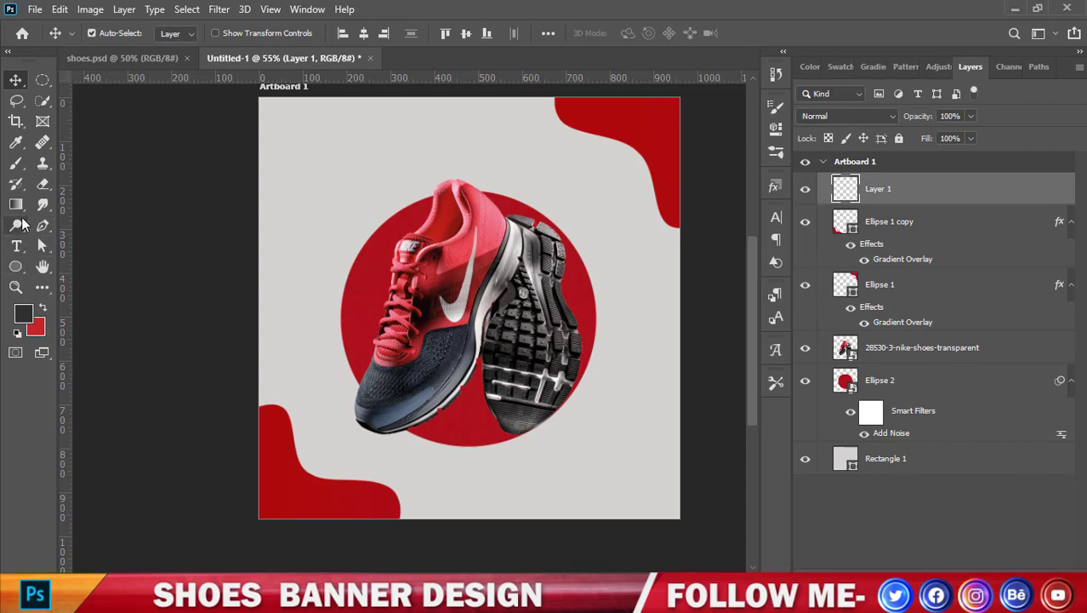
click(16, 163)
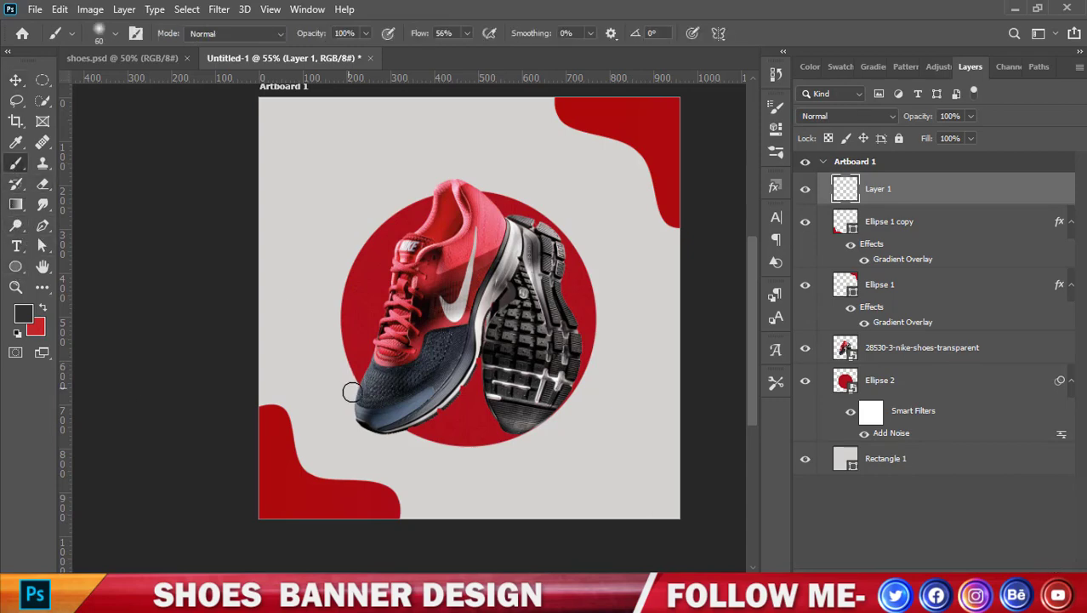
scroll(370, 438, up, 1)
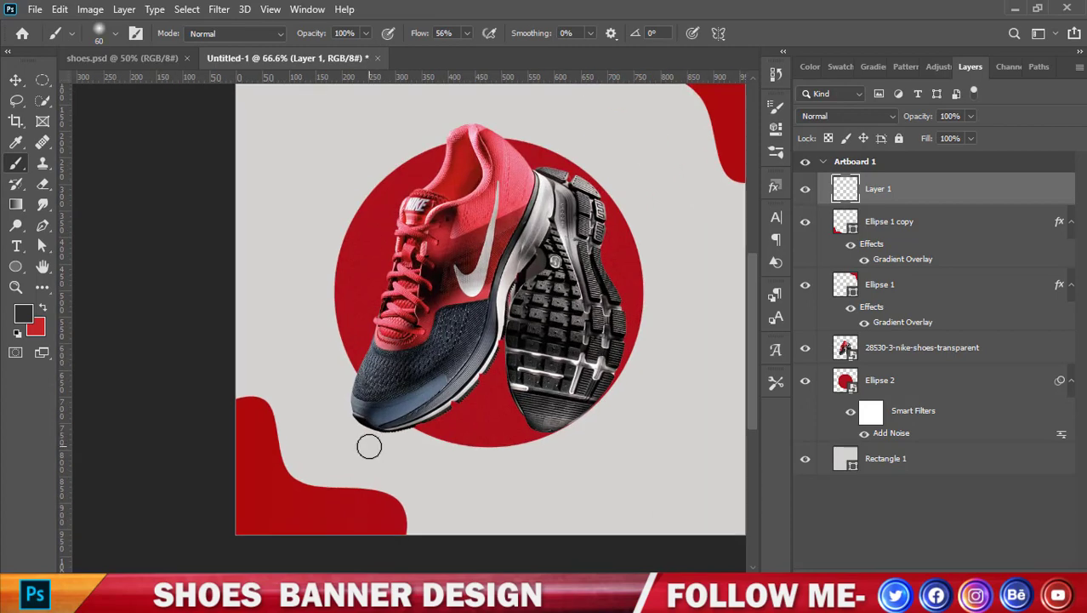
click(369, 445)
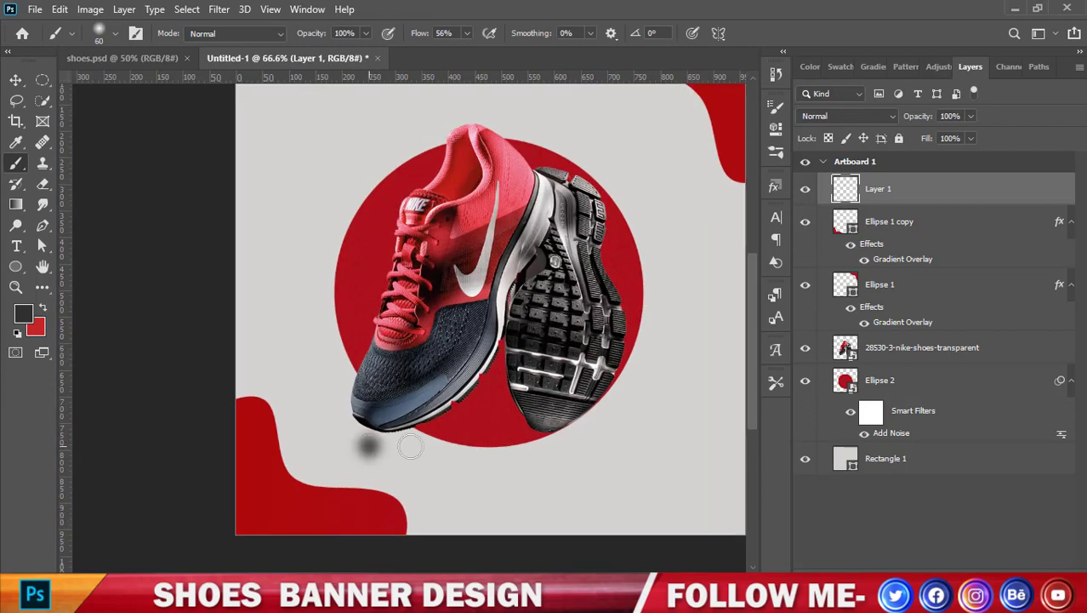
Free-transform the dab into a wide, flat shadow and move it under the shoes.
click(17, 80)
scroll(127, 228, down, 1)
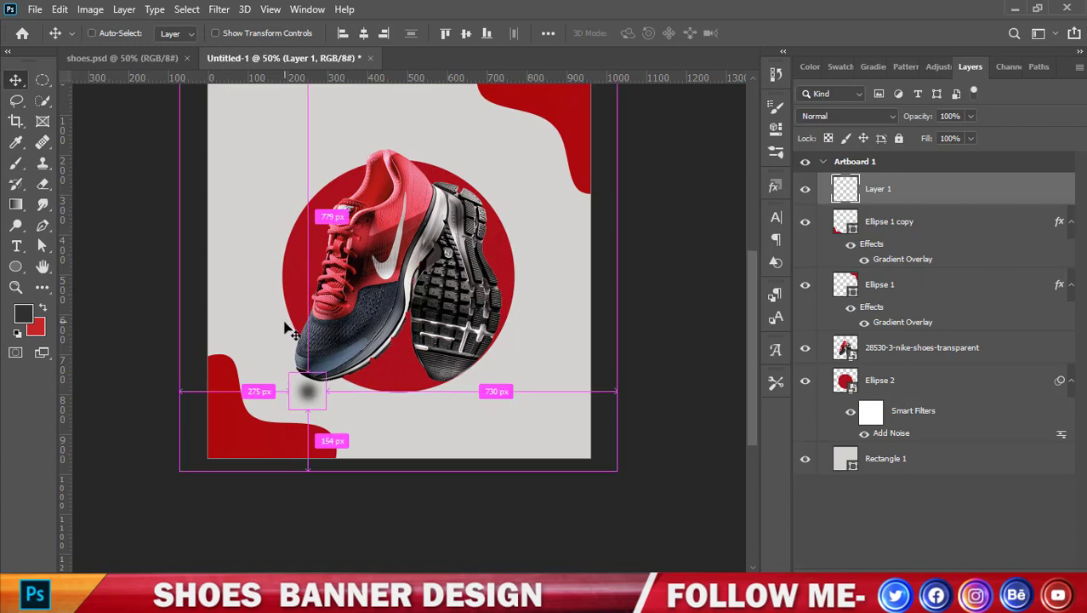
key(ctrl+t)
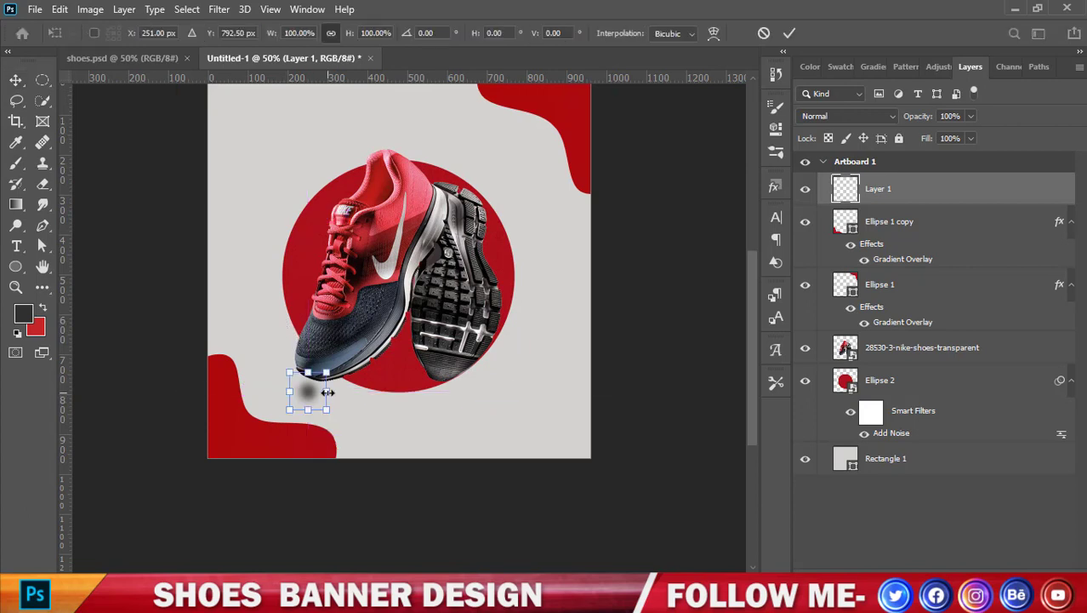
drag(328, 393, 347, 396)
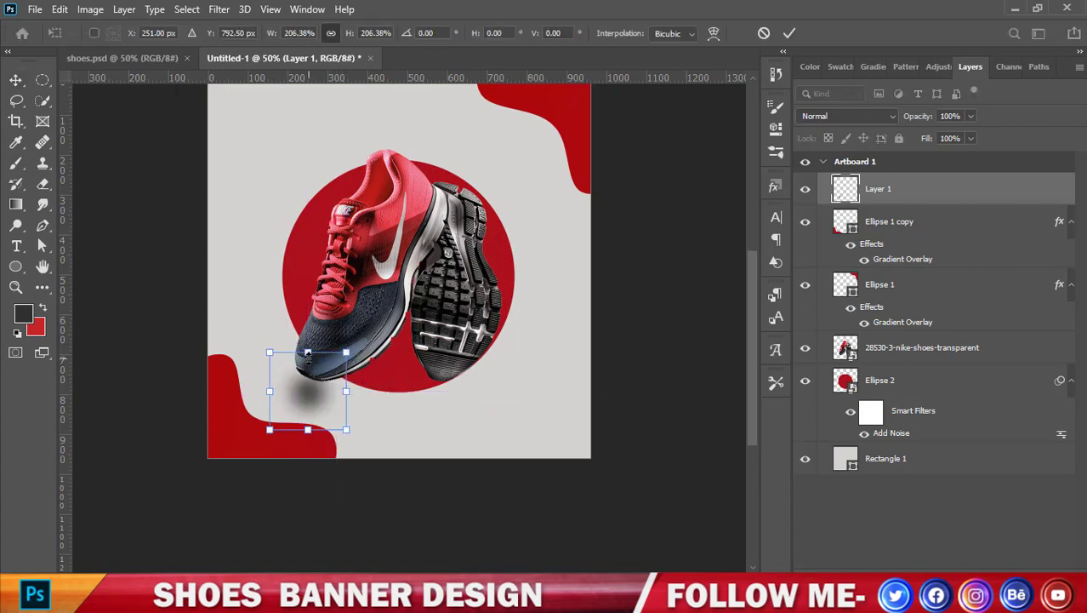
mouse_move(308, 361)
mouse_down()
mouse_move(308, 402)
mouse_move(534, 411)
mouse_up()
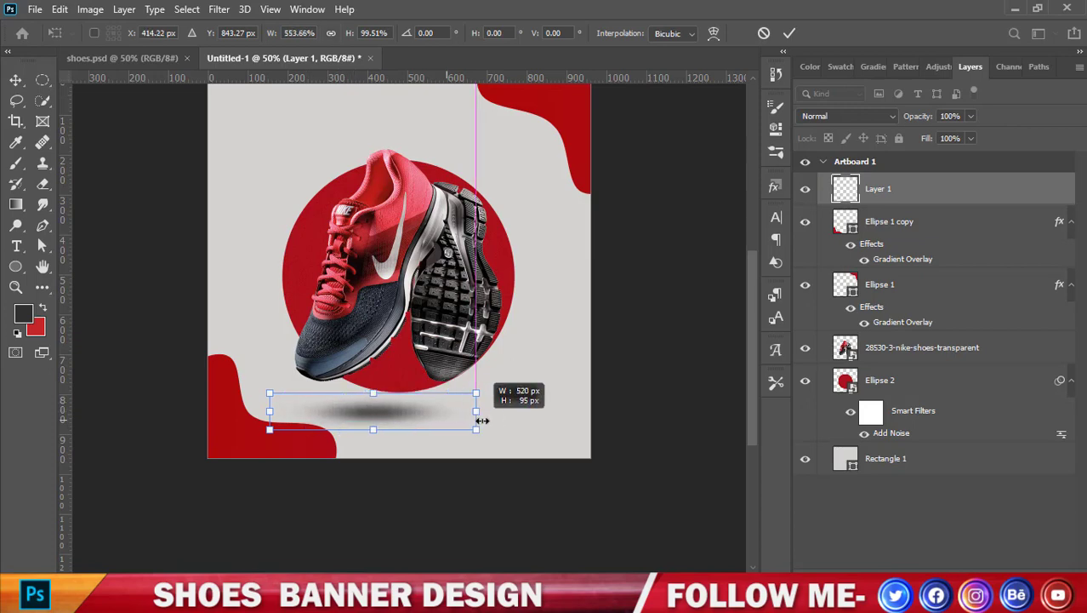
drag(274, 411, 168, 411)
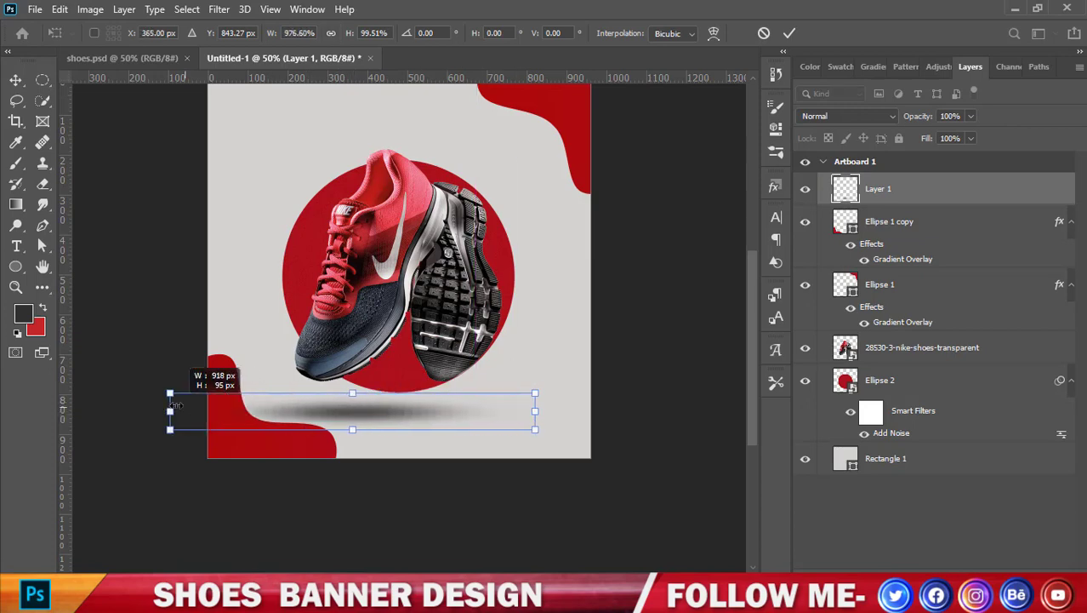
click(789, 33)
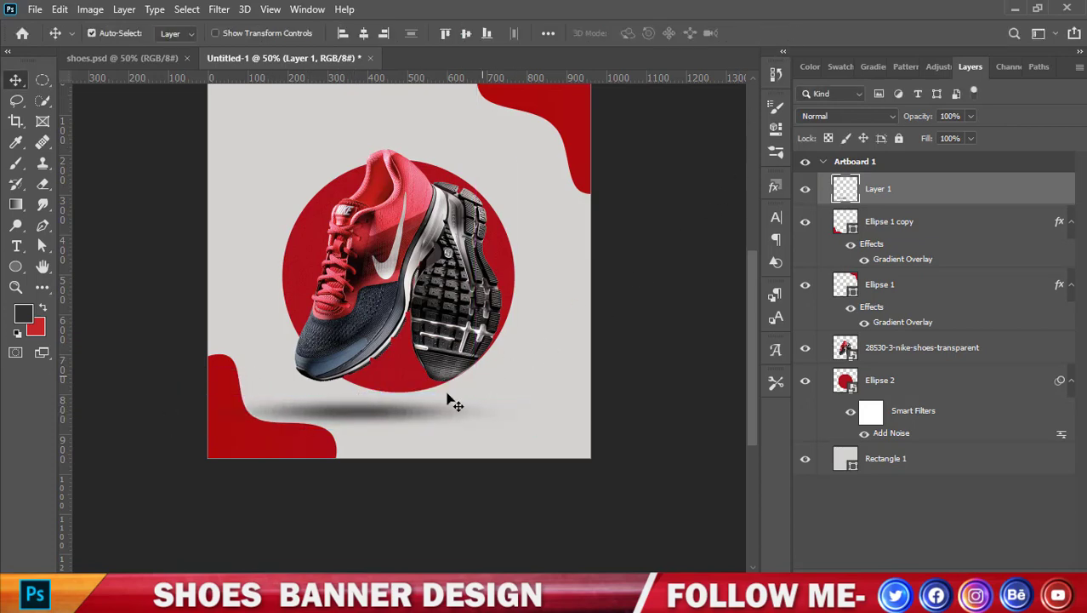
drag(385, 415, 418, 412)
Stretch the shadow wider to the right and nudge it slightly down beneath the shoes.
key(ctrl+t)
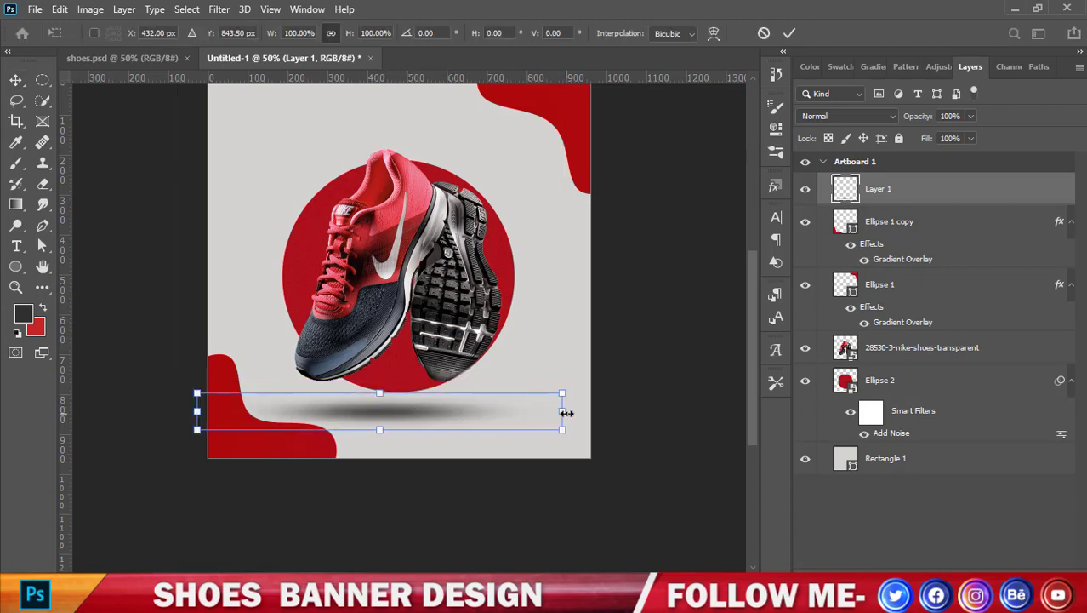
drag(556, 413, 600, 413)
drag(458, 425, 448, 412)
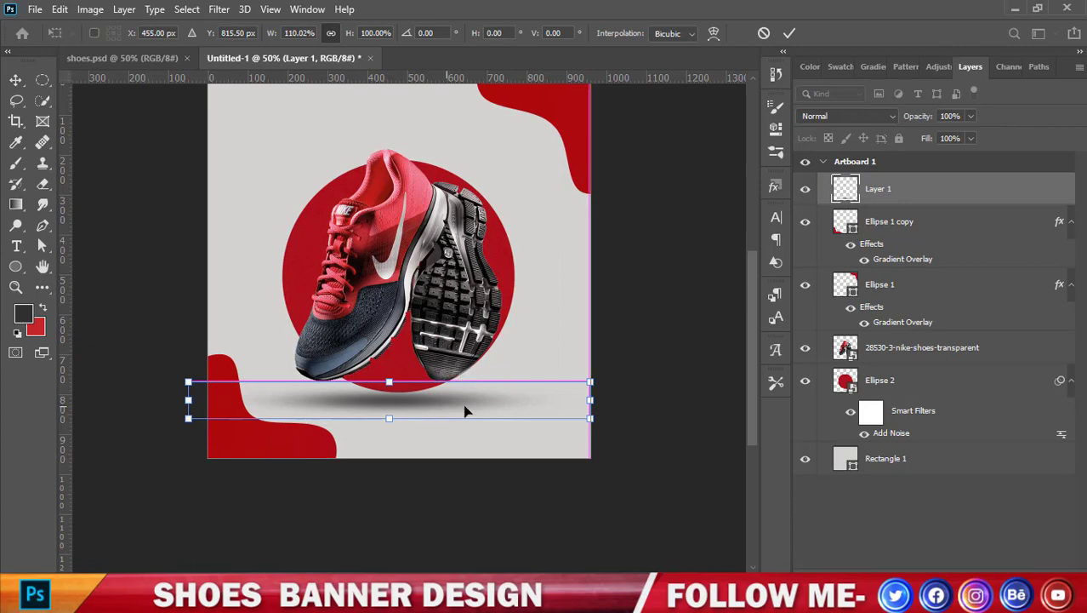
drag(590, 399, 648, 399)
drag(507, 407, 487, 409)
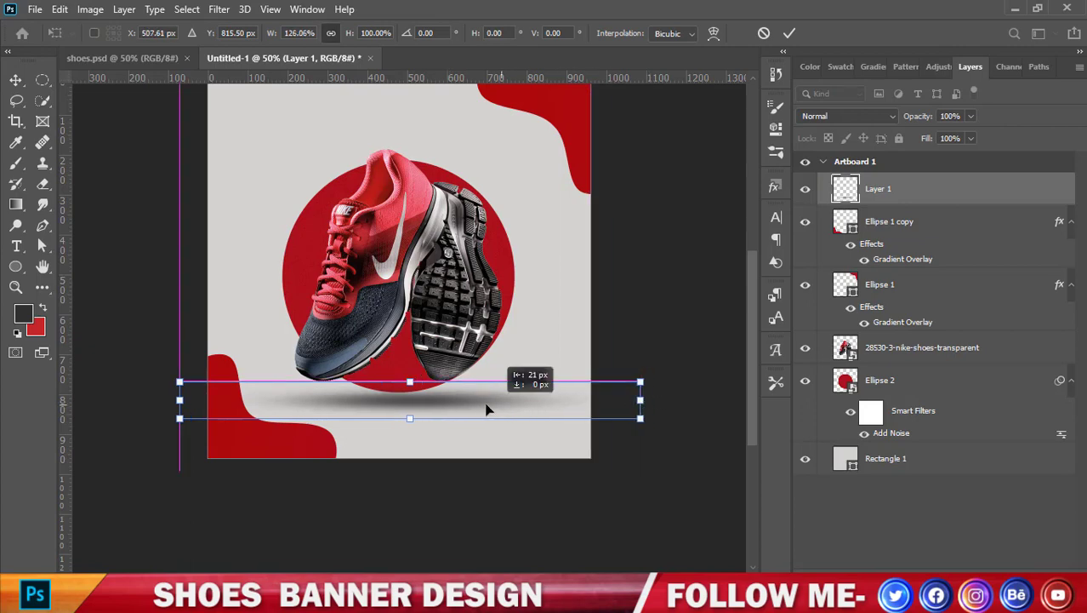
key(Down)
key(Down)
key(Down)
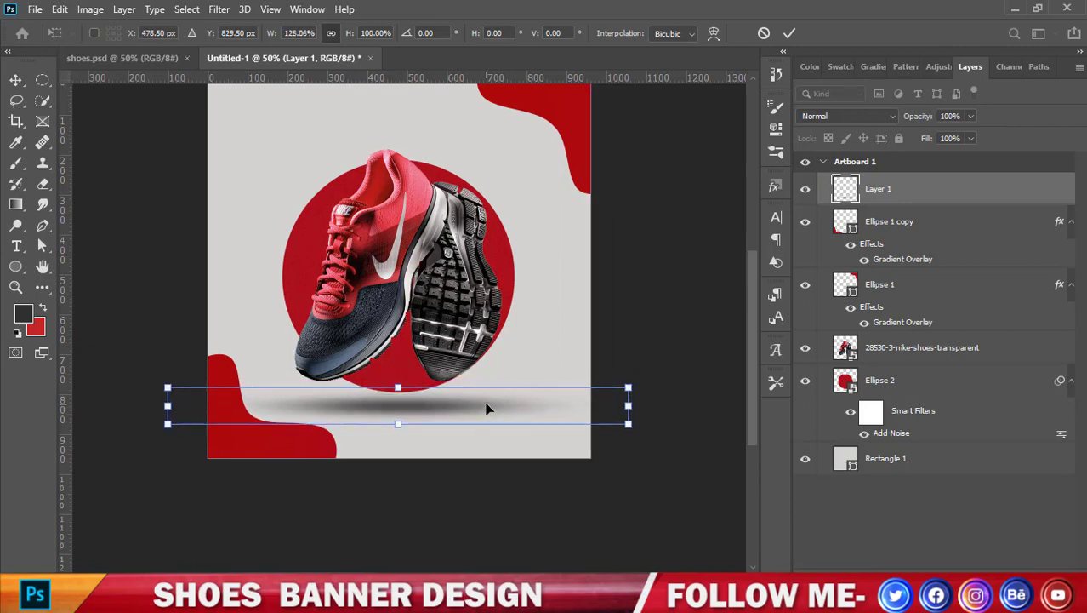
key(Down)
key(Down)
key(Down)
click(789, 33)
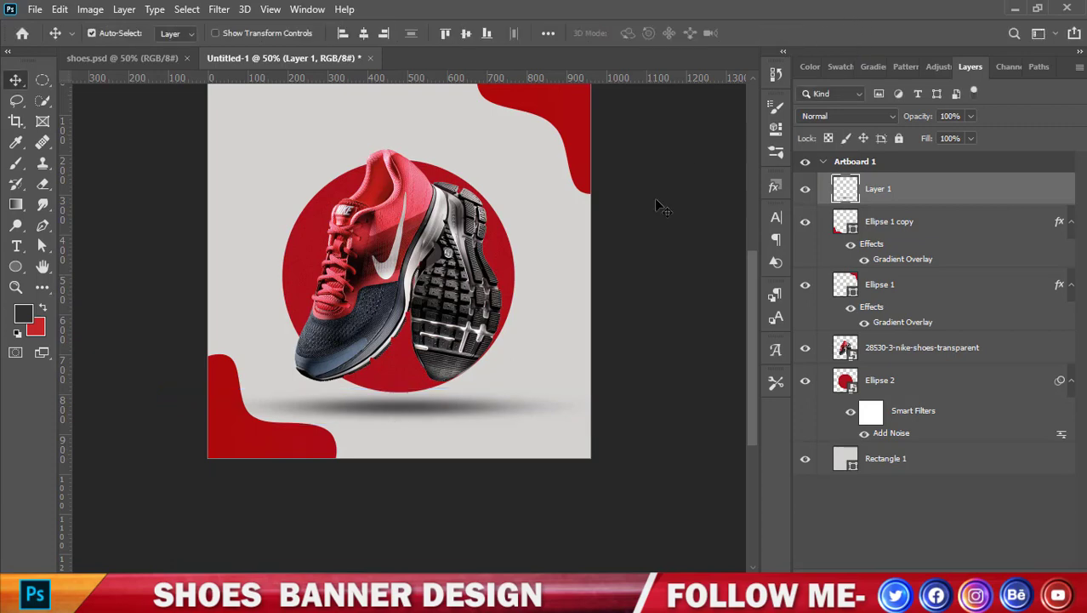
Fit the artboard in view and select the shoe, Ellipse 2 and shadow Layer 1 layers.
key(ctrl+0)
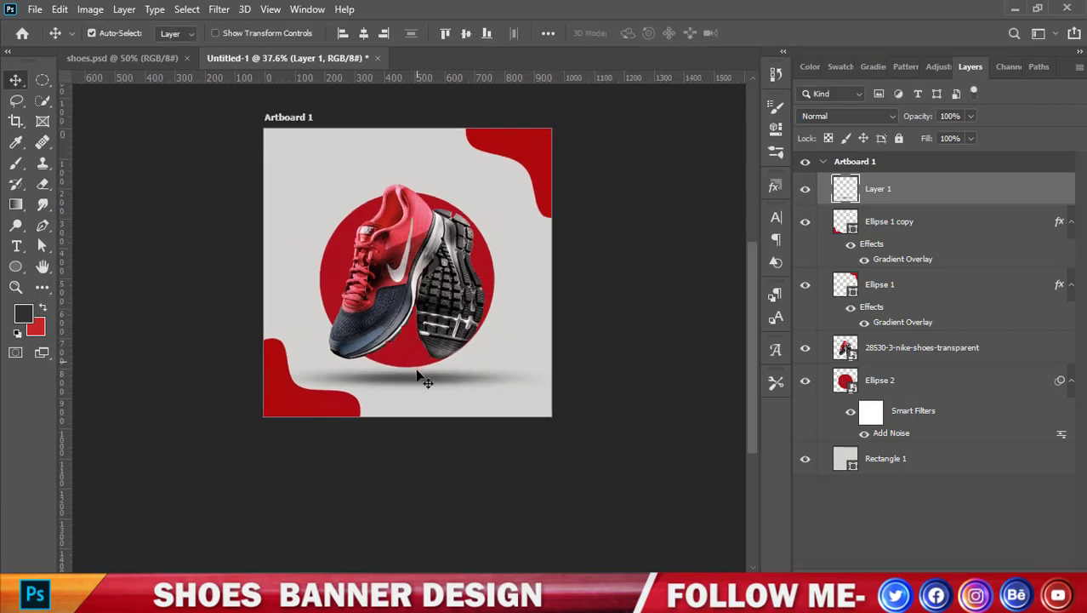
click(399, 275)
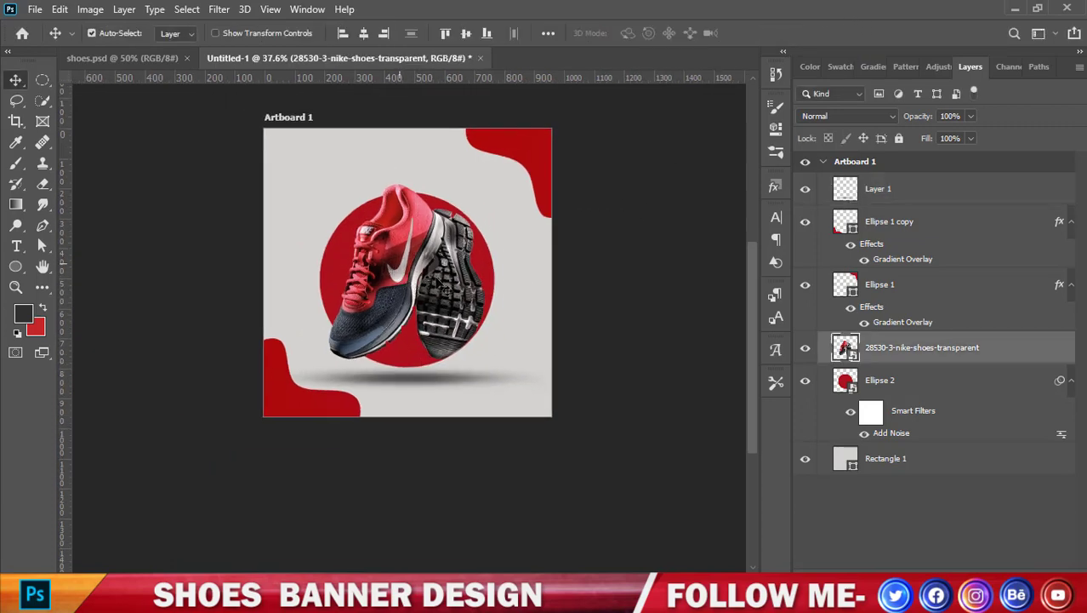
ctrl+click(883, 378)
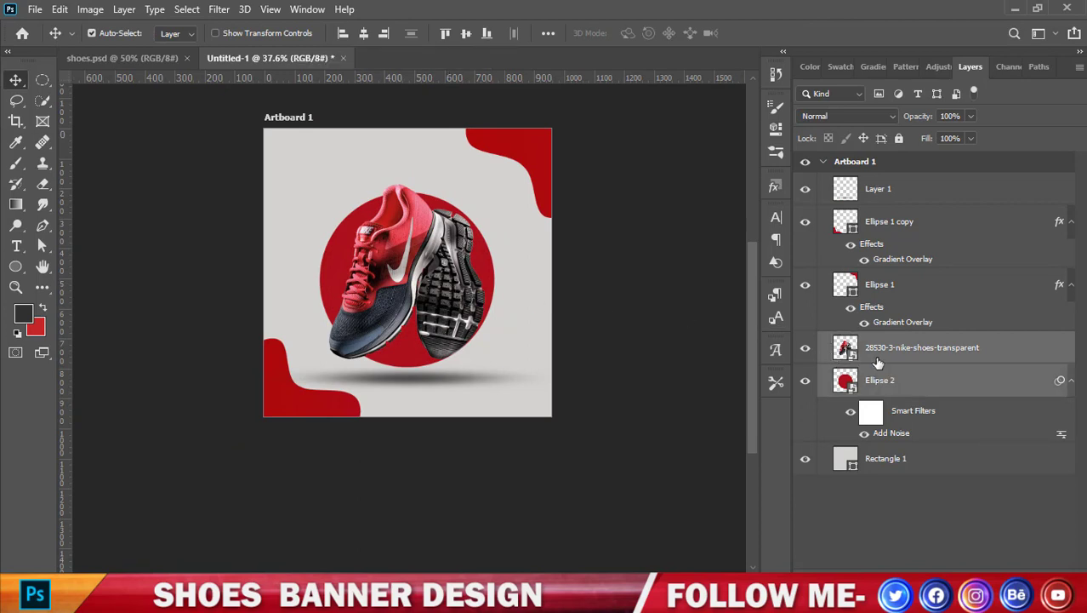
click(435, 382)
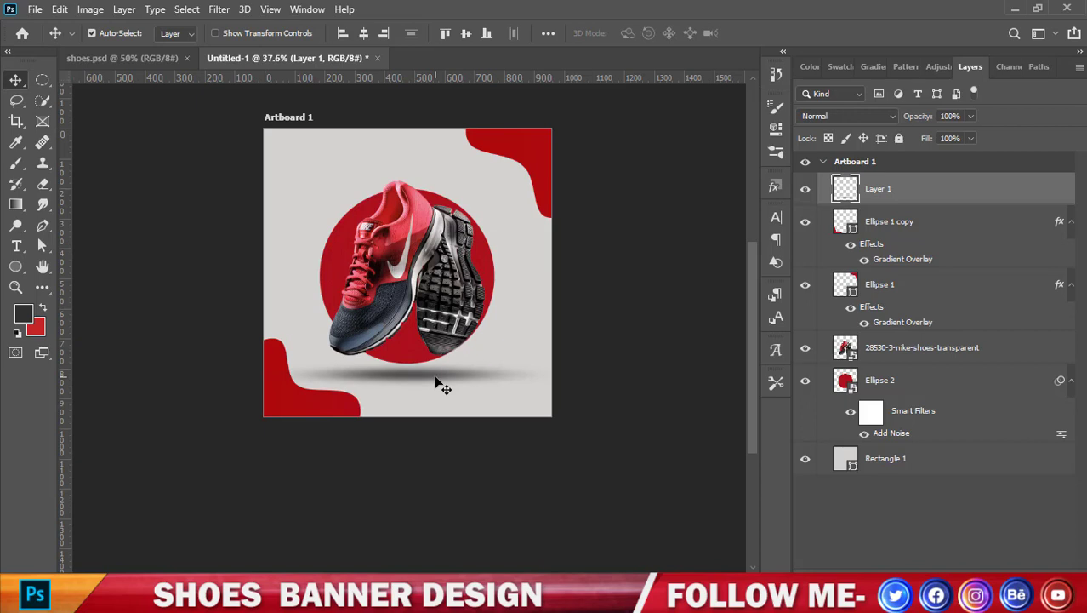
scroll(436, 383, up, 2)
Narrow the shadow by pulling in its left and right sides.
key(ctrl+t)
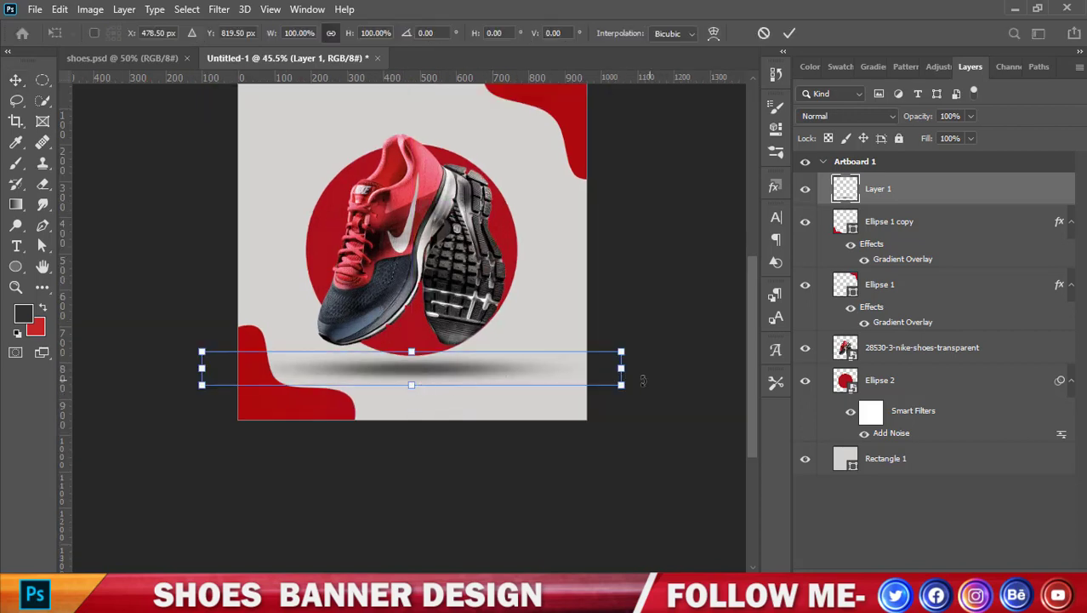
drag(622, 370, 587, 368)
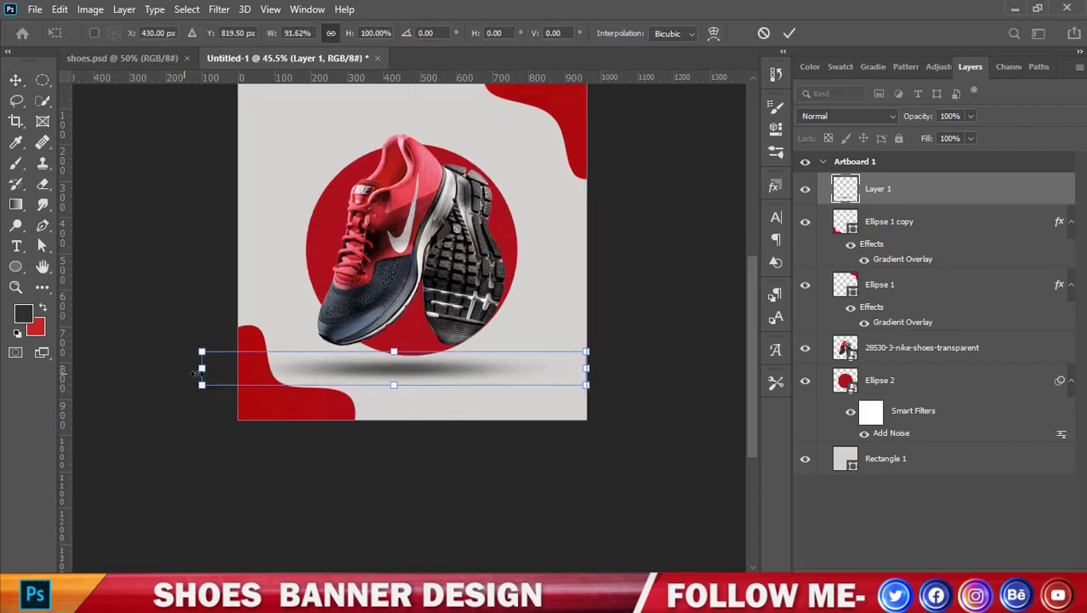
drag(202, 370, 228, 369)
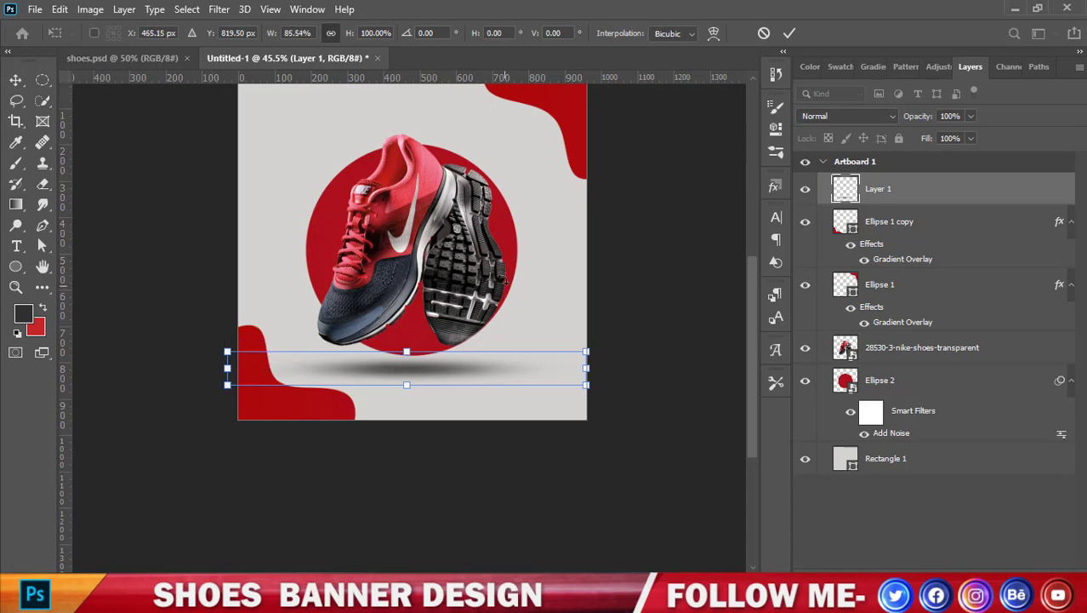
click(788, 33)
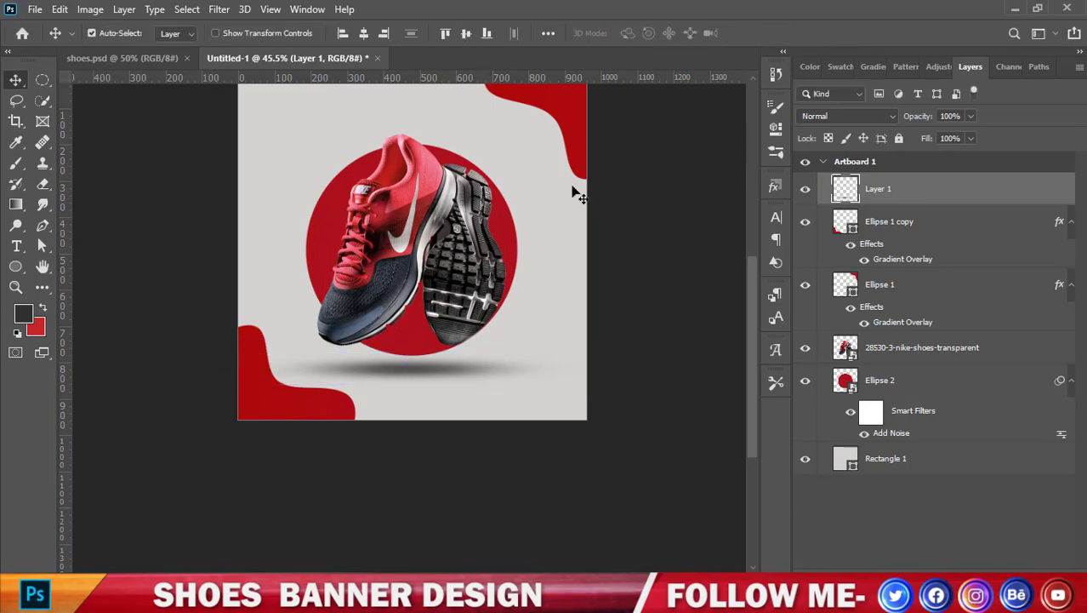
Nudge the shoes about 20 px lower and adjust the red Ellipse 2 circle's position.
click(499, 269)
key(Down)
key(Down)
key(Down)
key(Down)
key(Down)
key(Down)
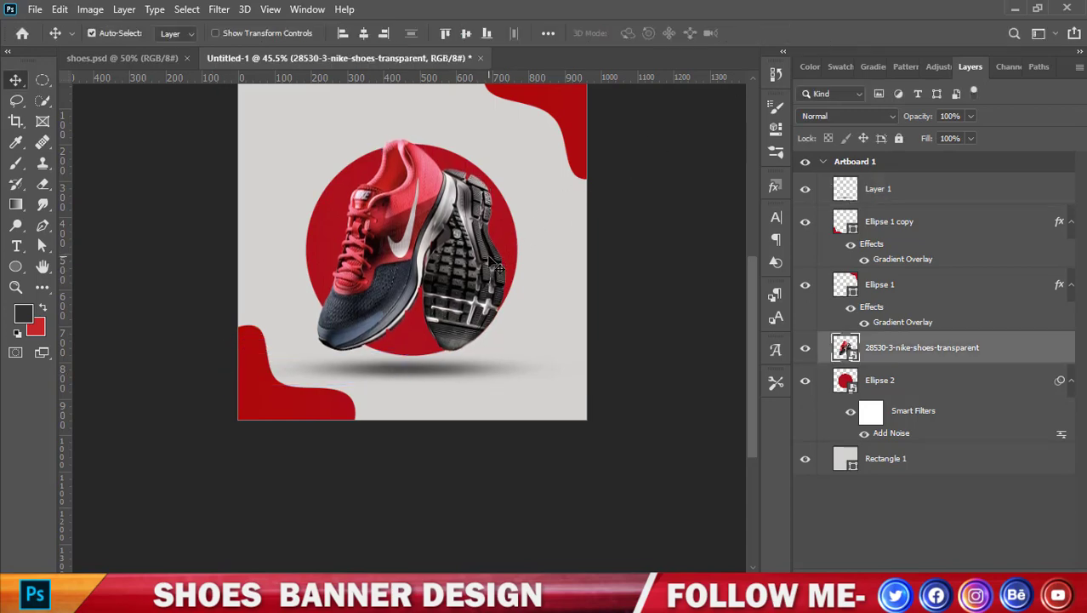
key(Down)
key(Down)
key(Down)
click(508, 238)
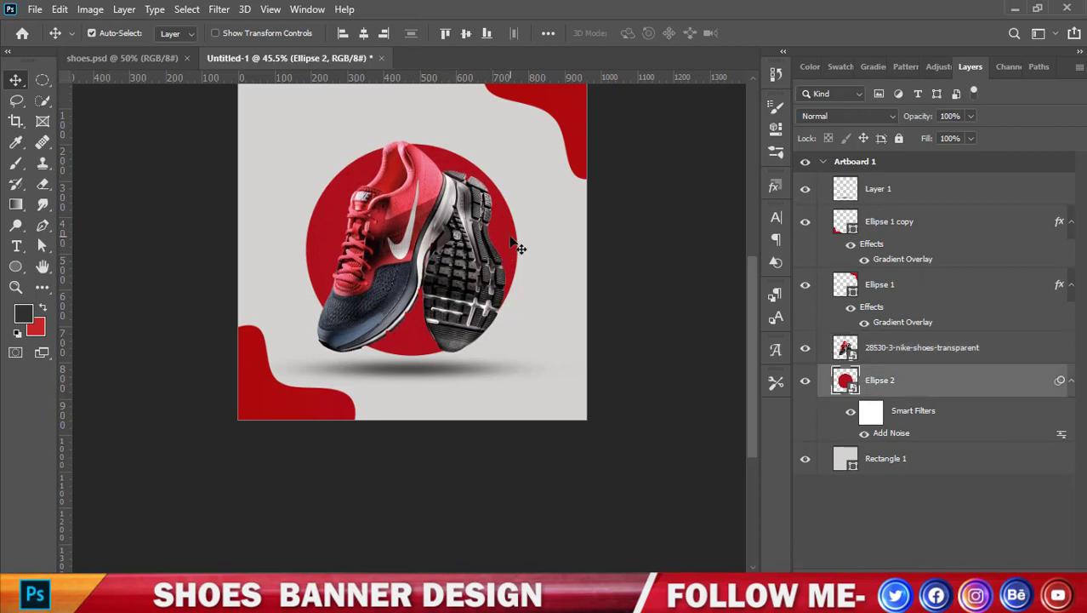
key(Down)
key(Down)
key(Down)
key(Down)
key(Down)
key(Down)
key(Down)
key(Down)
key(Down)
key(Down)
key(Down)
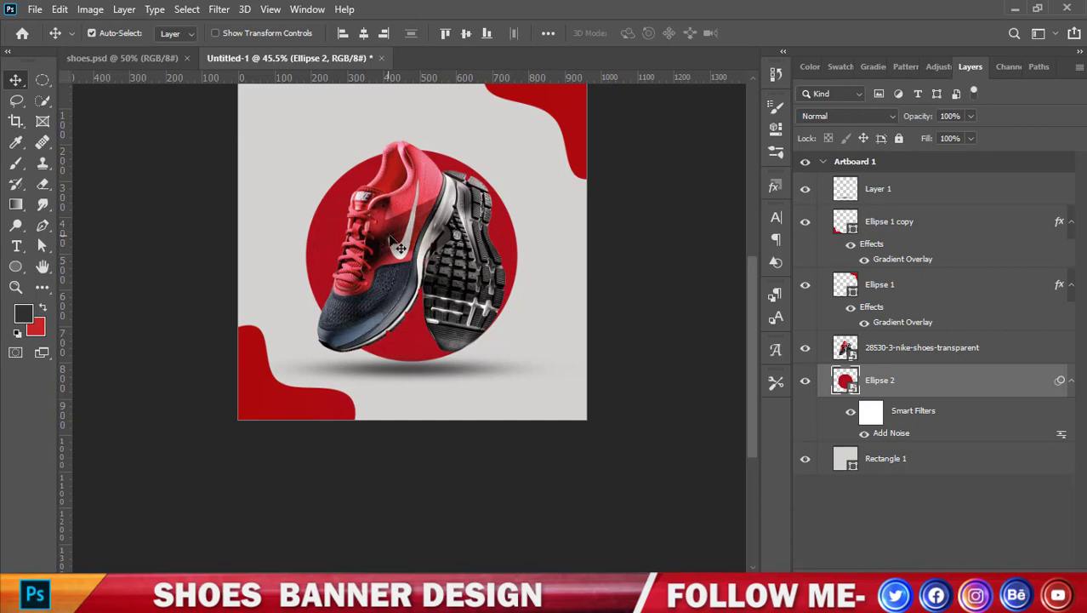
drag(398, 247, 392, 255)
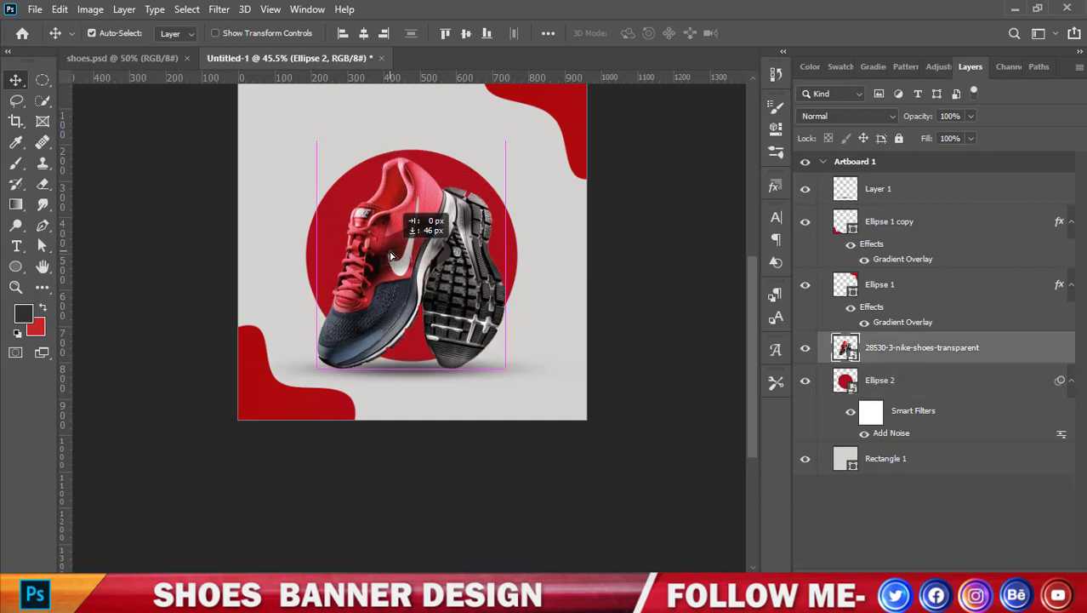
click(464, 183)
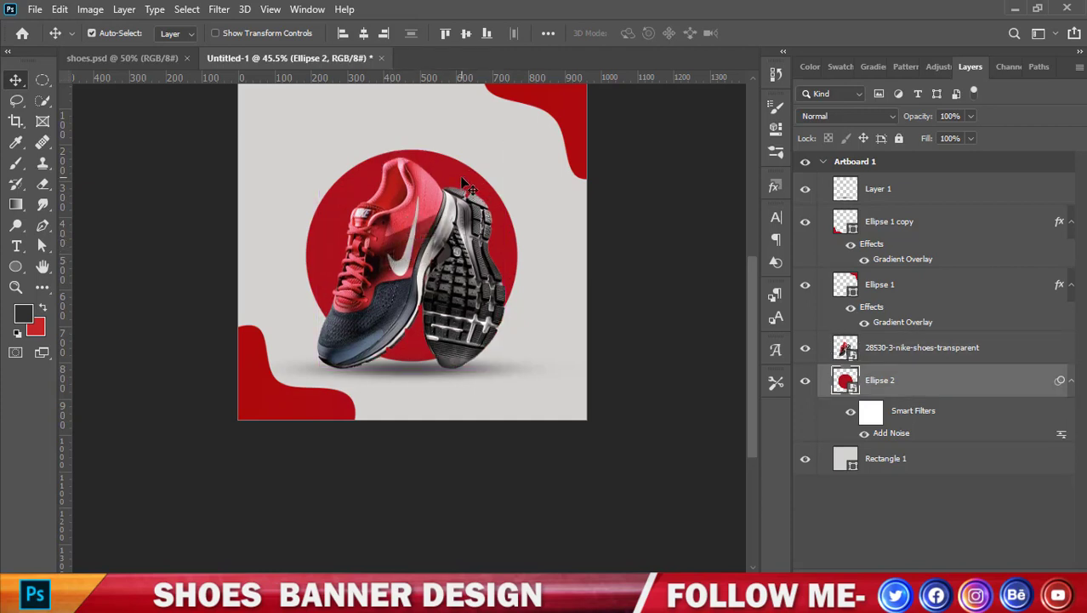
key(Down)
key(Down)
key(Down)
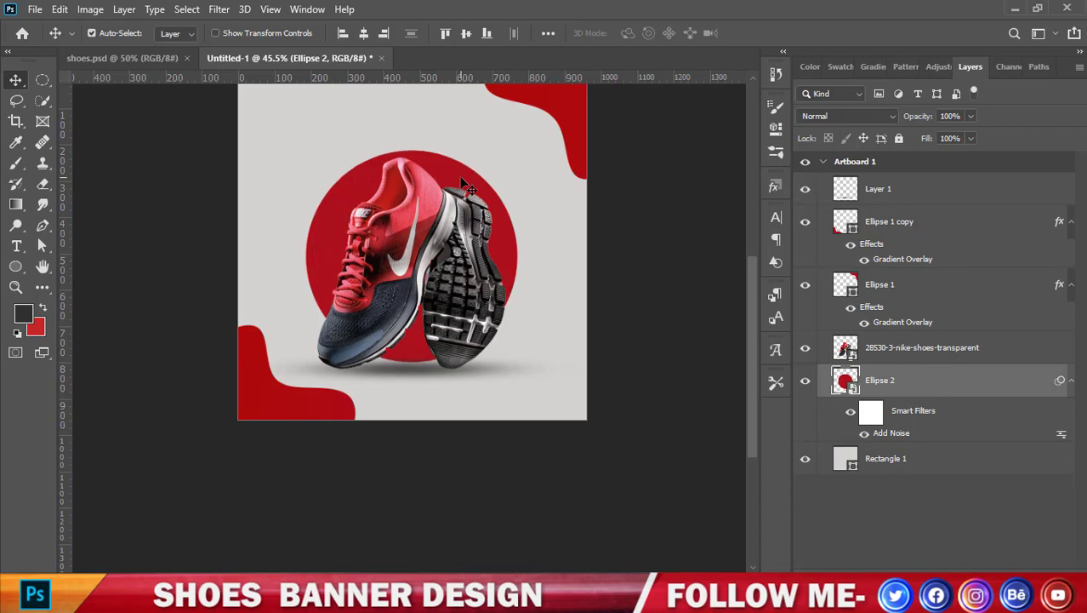
key(Down)
key(Down)
key(Down)
key(Down)
key(Down)
key(Down)
key(Up)
key(Up)
key(Up)
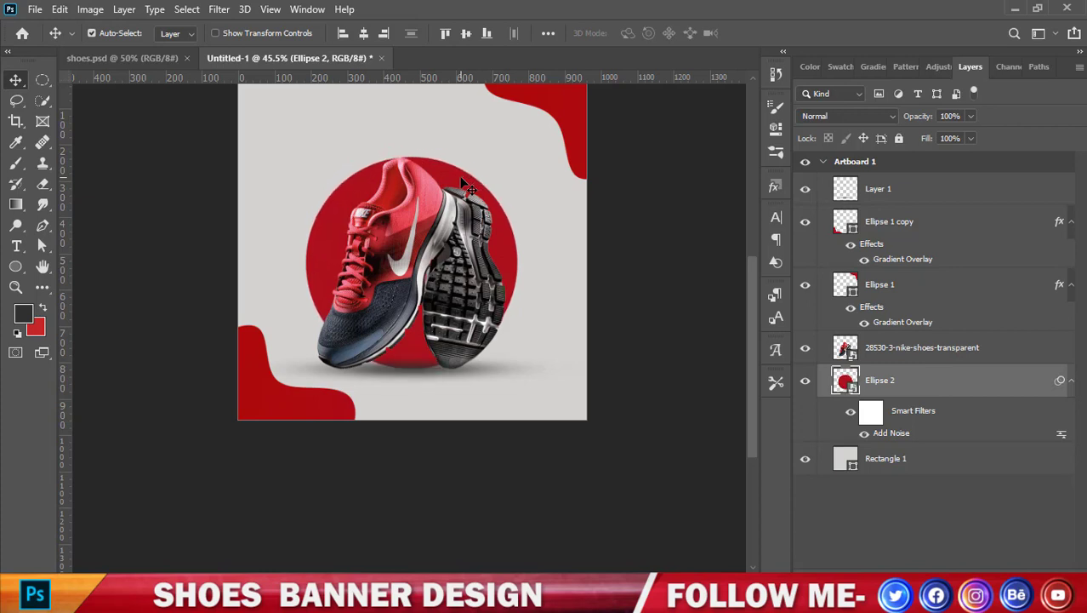
key(Up)
key(Up)
key(Up)
key(Up)
key(Up)
key(Up)
key(ctrl+t)
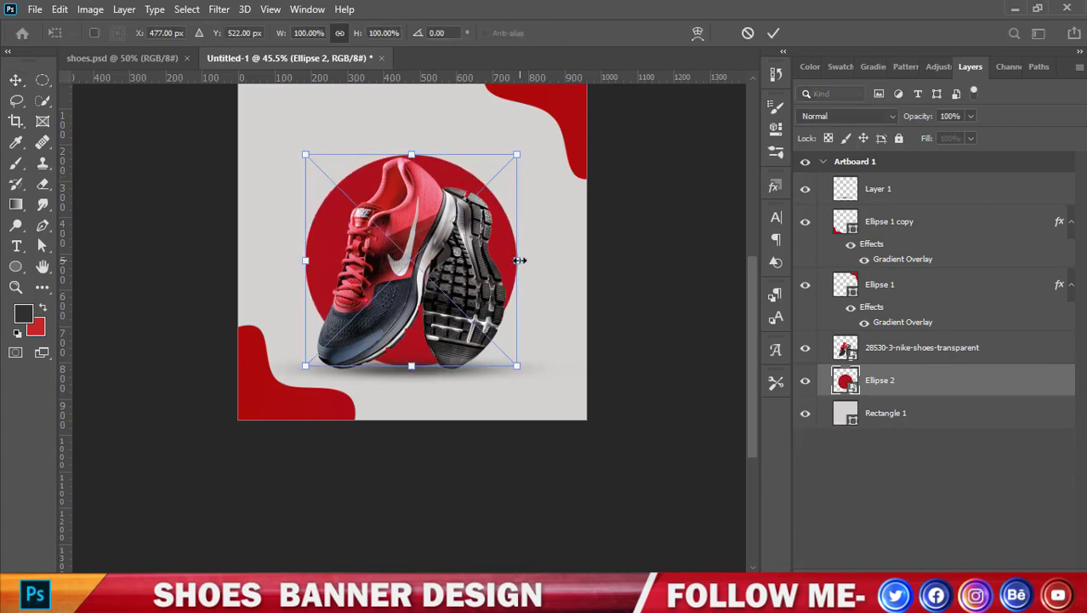
Shrink the red circle slightly and nudge it up.
drag(519, 260, 515, 261)
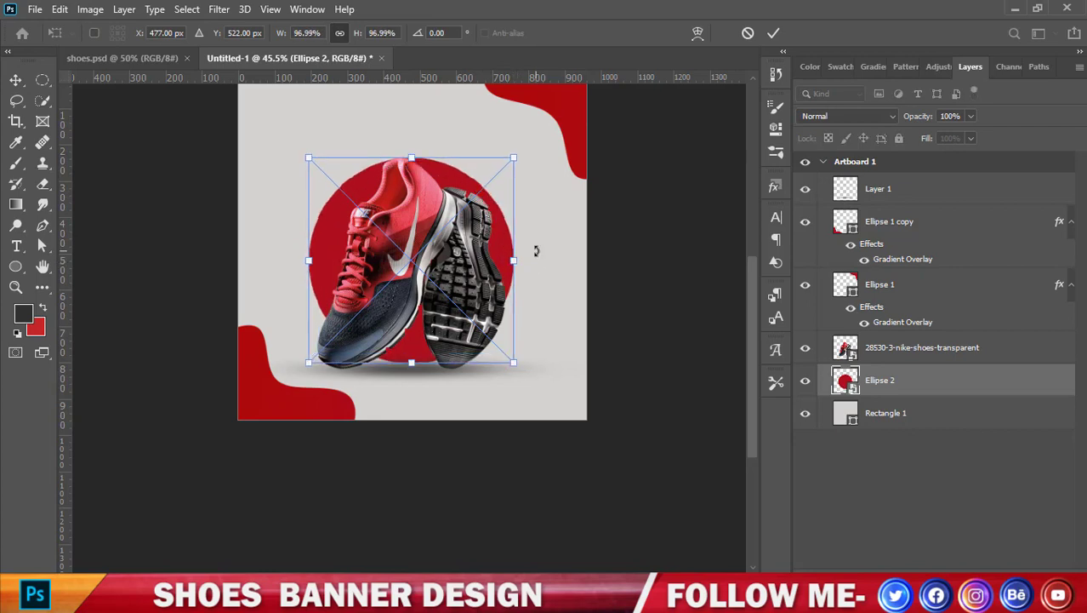
key(Up)
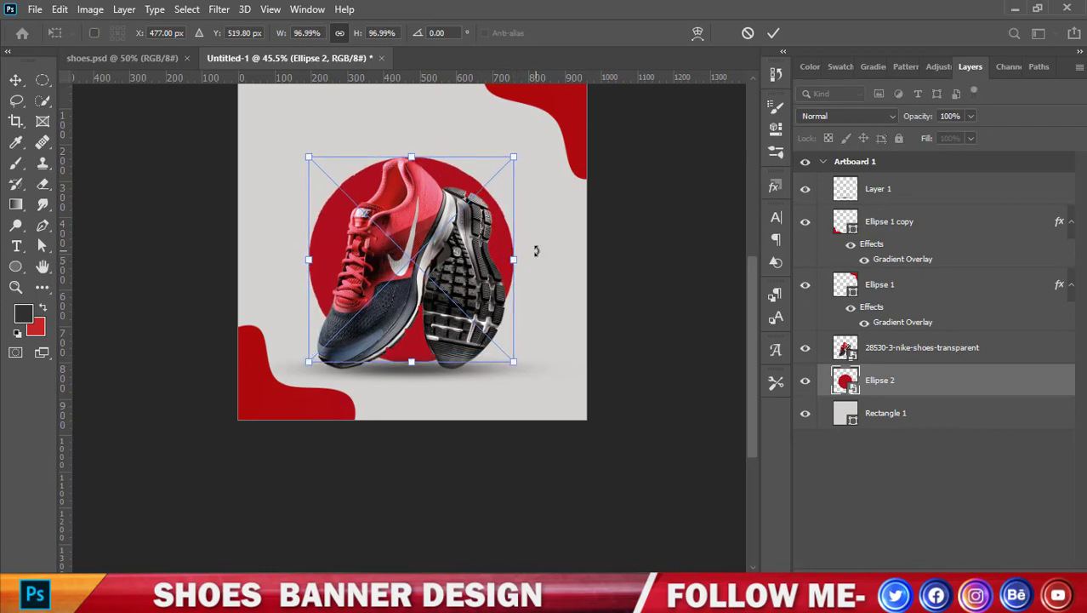
click(774, 33)
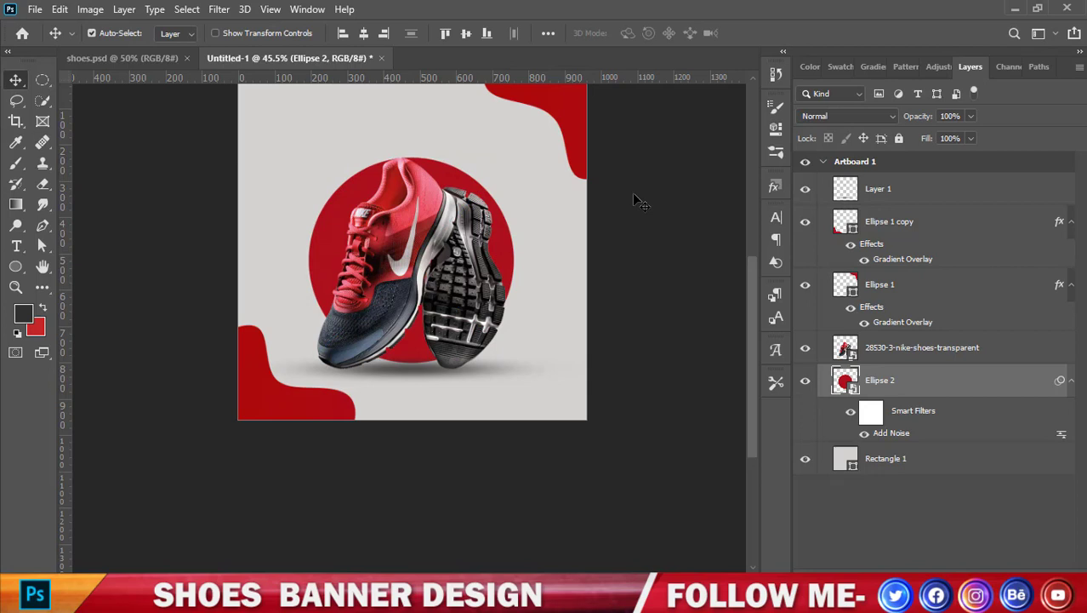
Scale the shoe image up to about 43.5% around its centre and zoom to 50%.
click(444, 268)
key(ctrl+t)
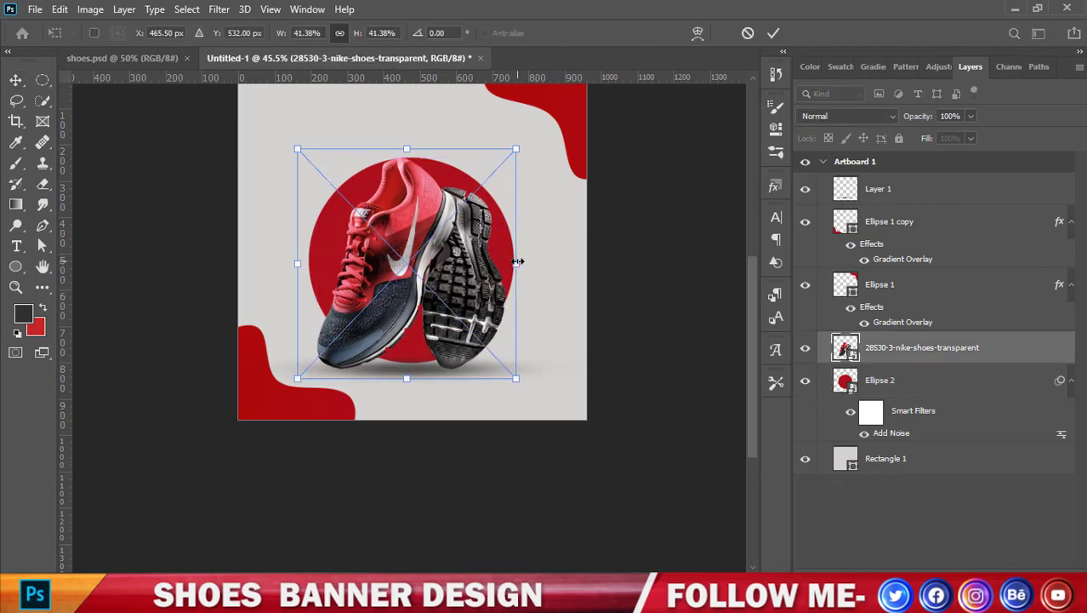
drag(517, 262, 523, 262)
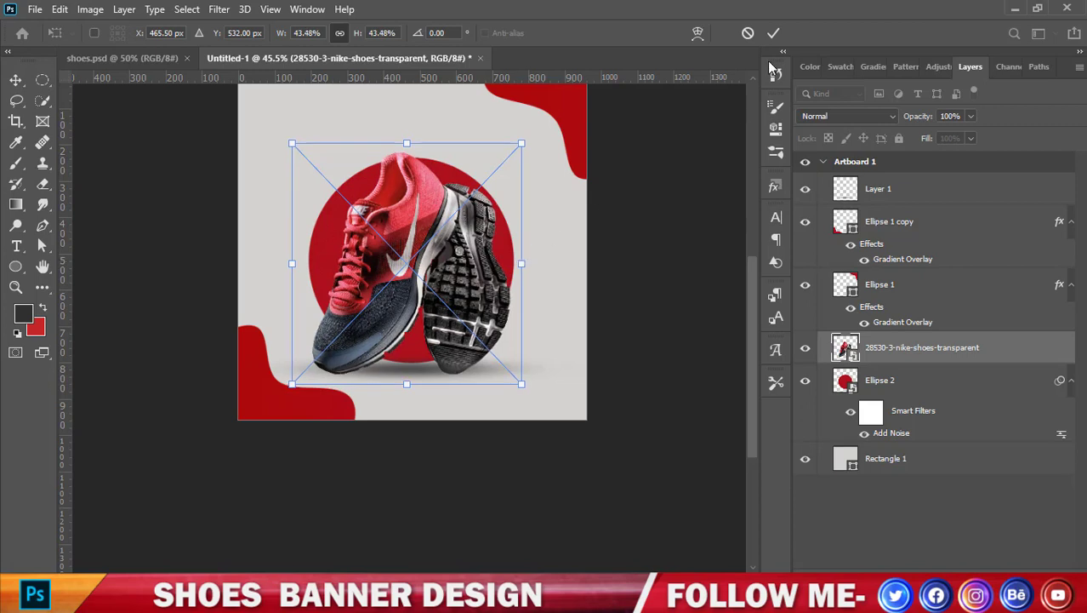
click(774, 33)
key(ctrl+plus)
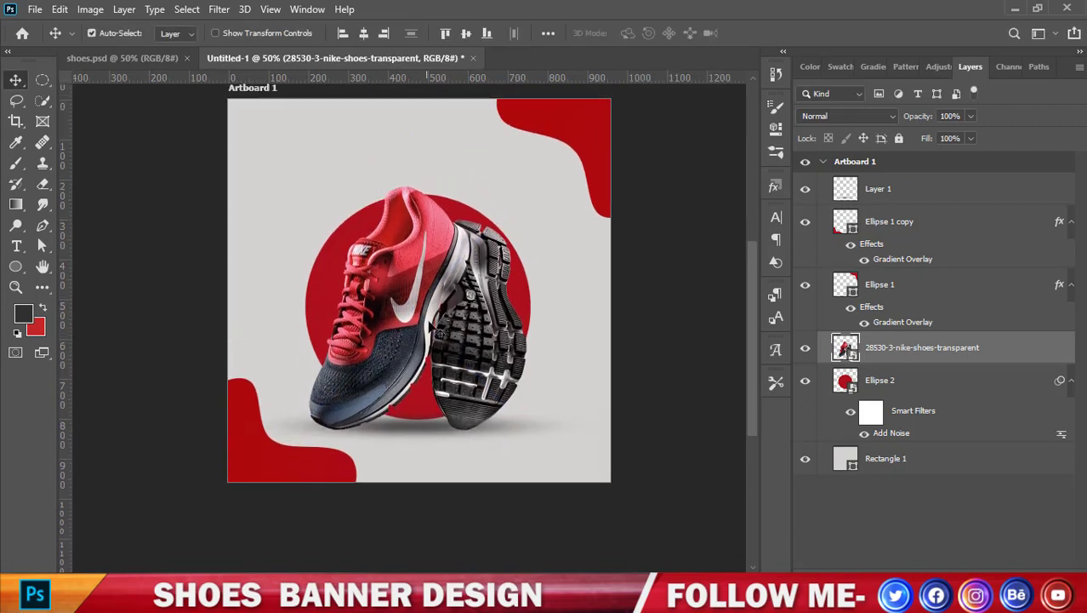
Select Layer 1 and open its Blending Options.
click(910, 170)
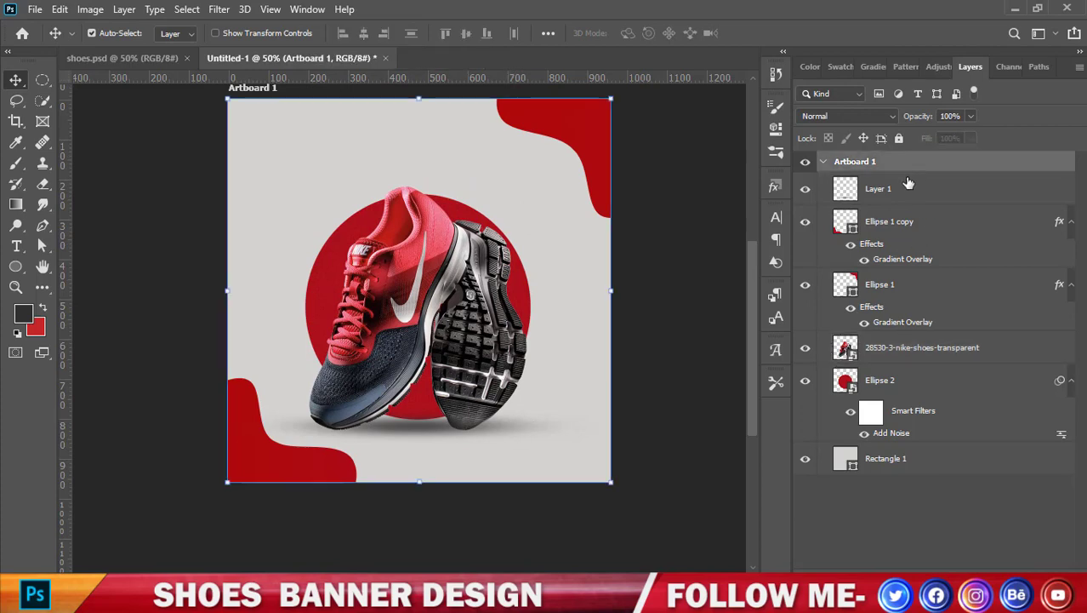
click(904, 191)
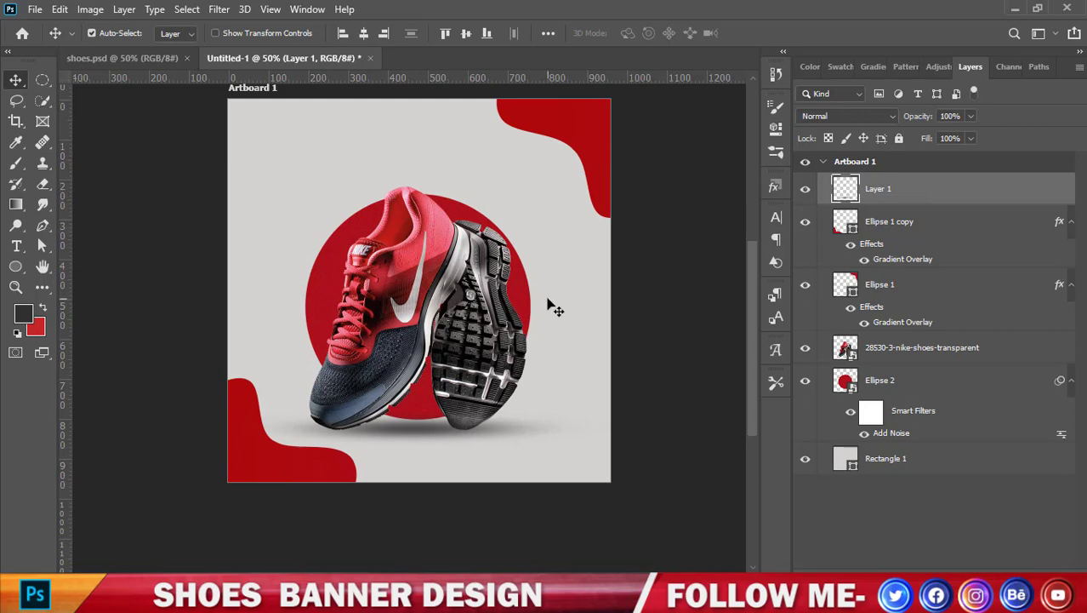
right_click(845, 196)
click(876, 202)
drag(749, 174, 899, 165)
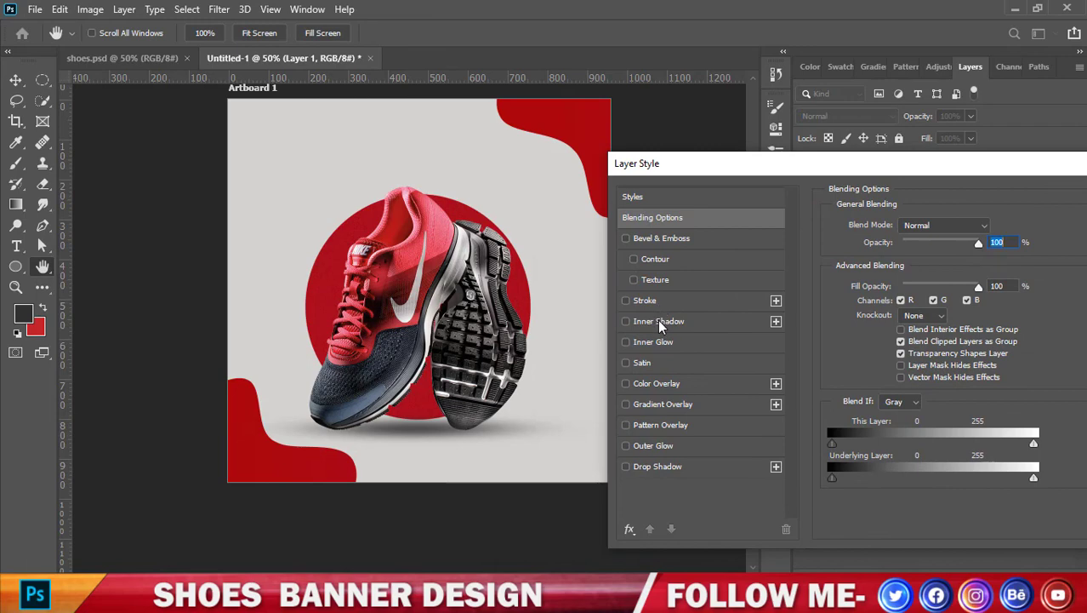
Enable Inner Shadow with choke 33, distance 26, size 0 and opacity 0.
click(662, 326)
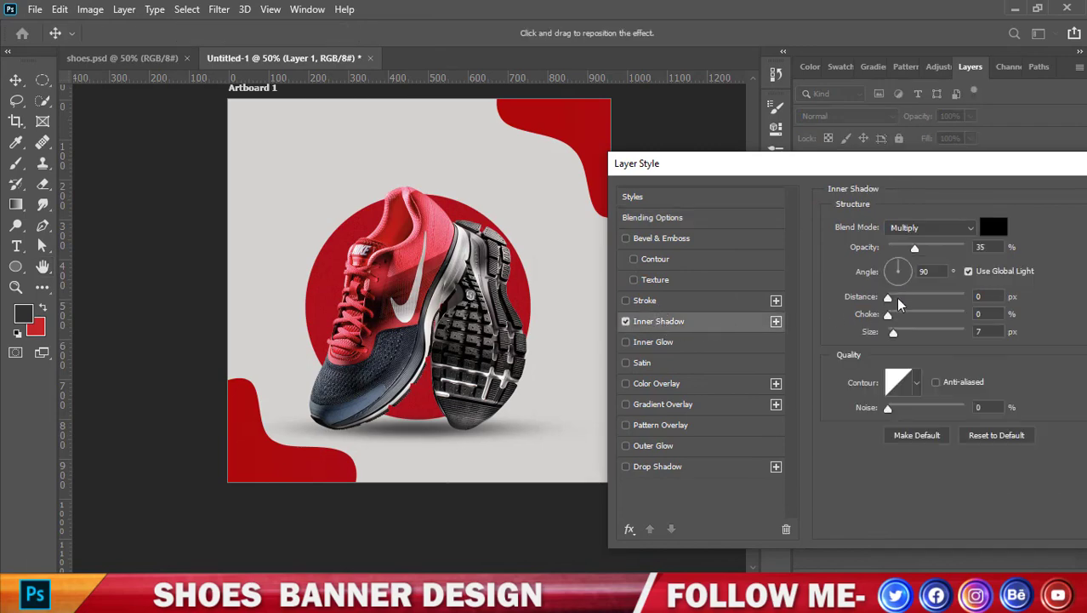
drag(916, 250, 912, 249)
mouse_move(888, 315)
mouse_down()
mouse_move(935, 319)
mouse_move(870, 328)
mouse_up()
drag(893, 332, 862, 339)
mouse_move(889, 298)
mouse_down()
mouse_move(940, 303)
mouse_move(830, 310)
mouse_up()
drag(918, 252, 867, 238)
drag(885, 175, 810, 176)
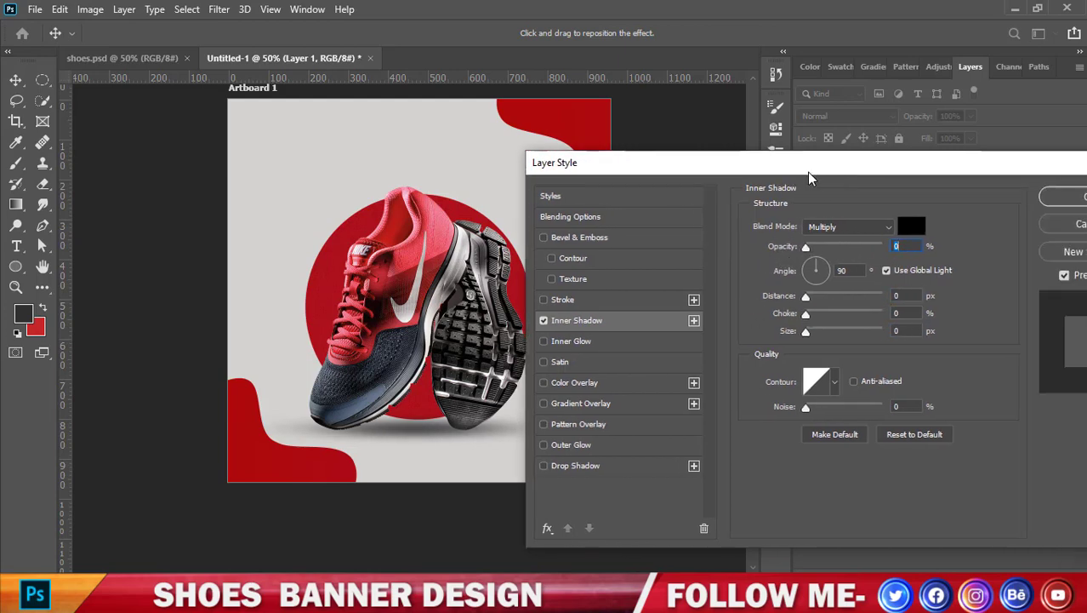
click(1061, 204)
scroll(611, 252, down, 1)
Deselect Layer 1 and pick the Rectangle Tool from the shape tool flyout.
scroll(587, 255, down, 1)
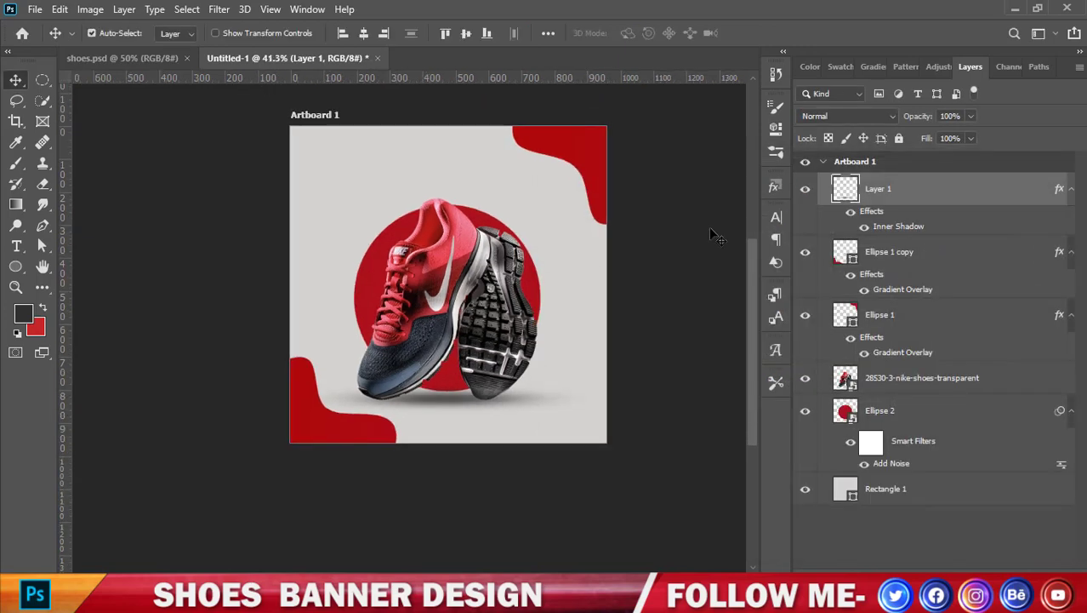
scroll(647, 307, up, 2)
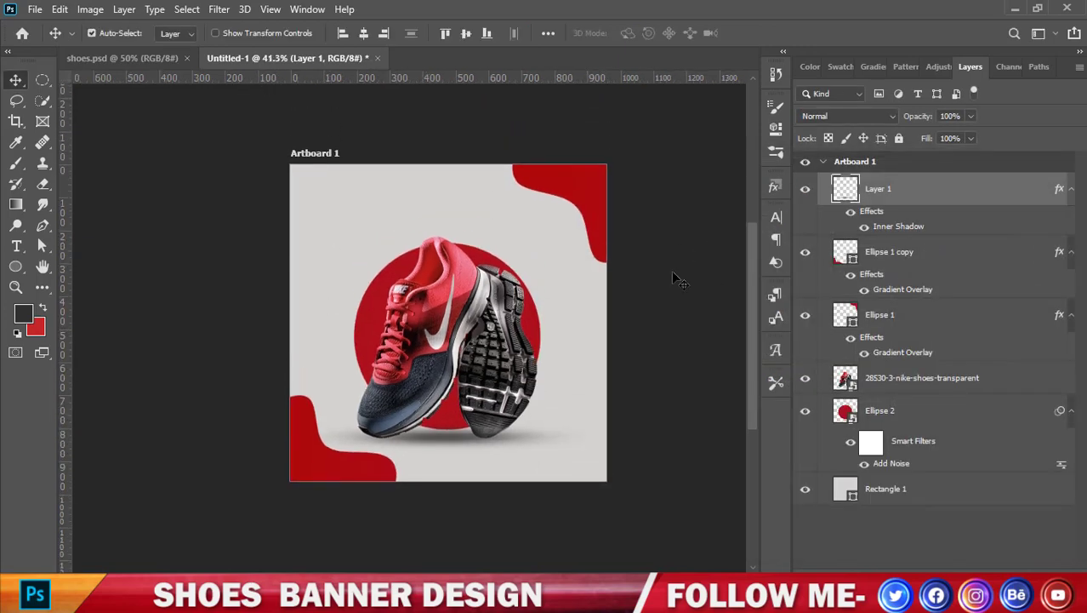
scroll(511, 332, up, 2)
scroll(485, 357, up, 1)
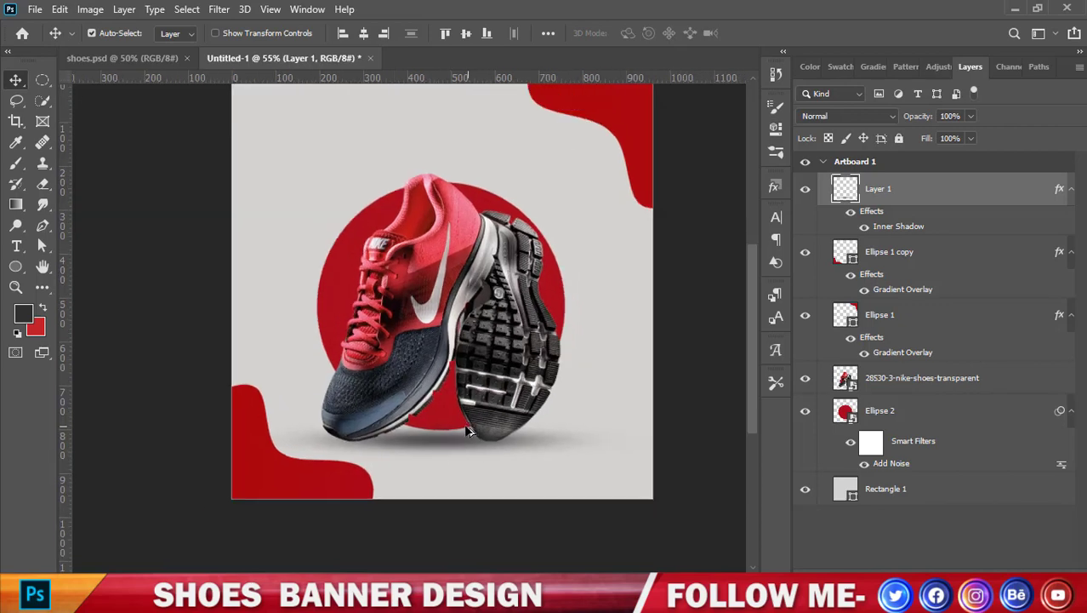
scroll(466, 382, down, 2)
scroll(341, 378, down, 4)
scroll(230, 376, up, 1)
scroll(196, 371, up, 5)
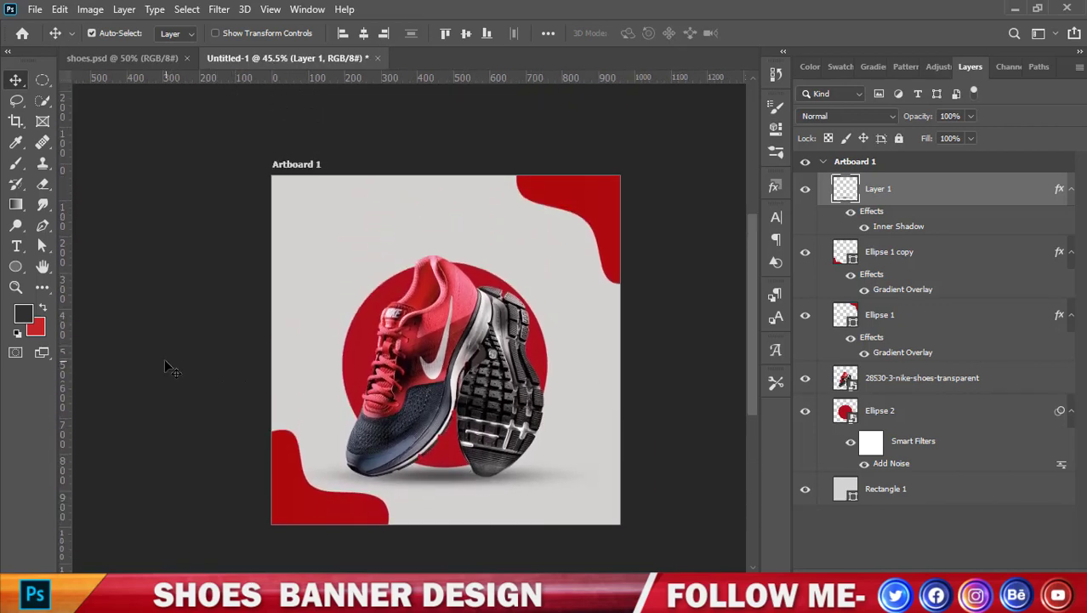
scroll(94, 340, up, 1)
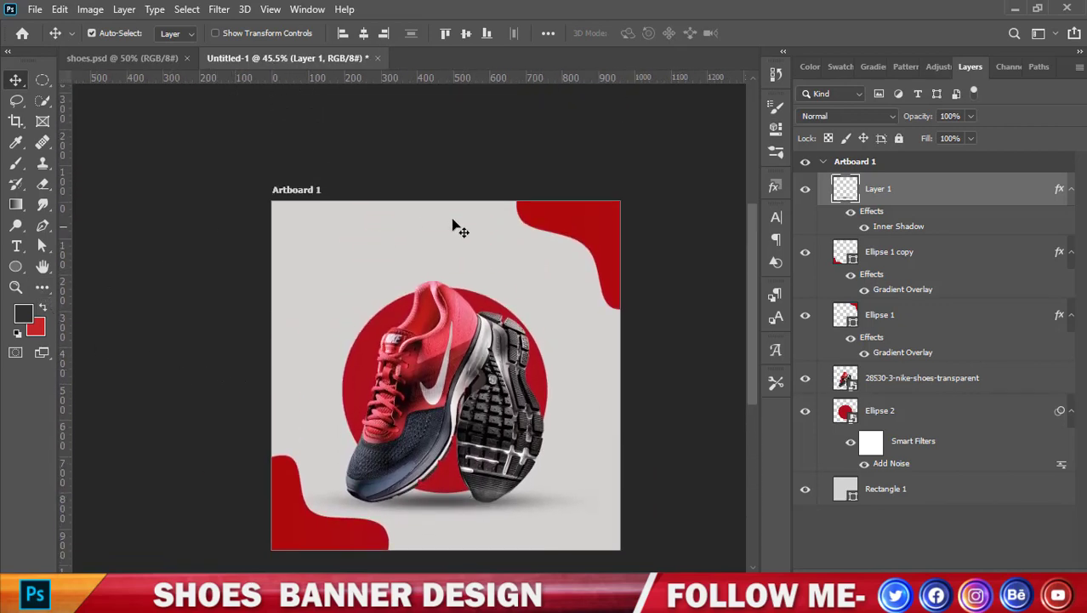
click(630, 175)
scroll(255, 229, down, 2)
scroll(247, 232, up, 1)
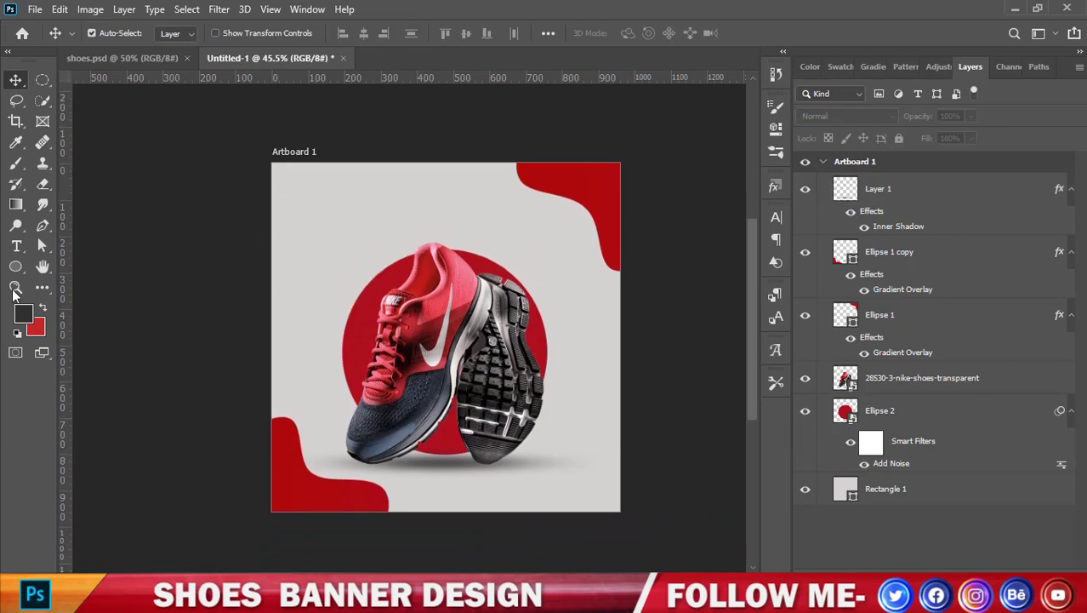
click(16, 267)
click(54, 267)
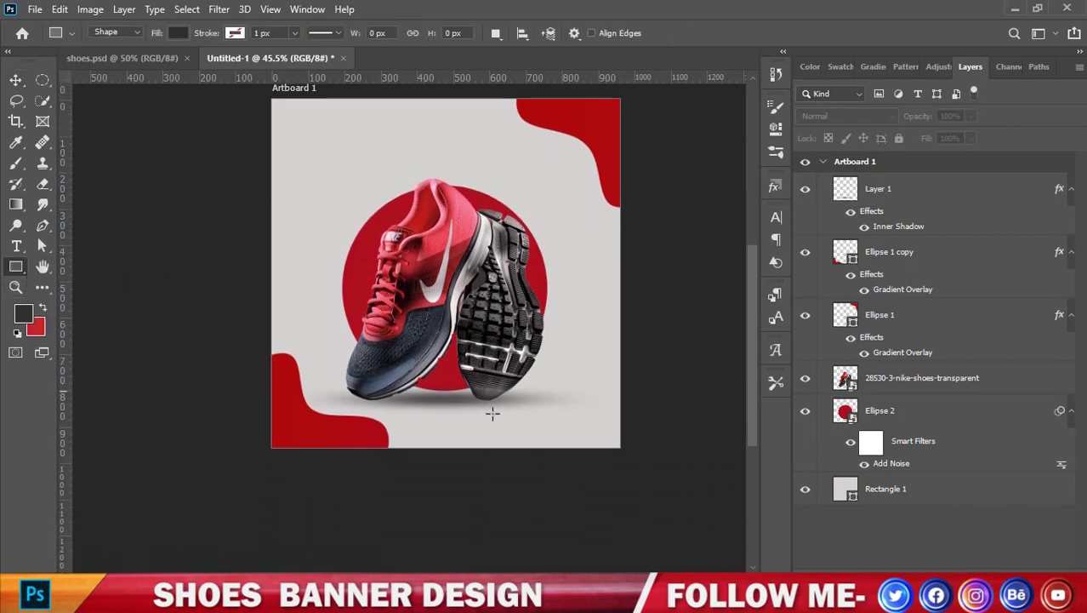
scroll(545, 454, up, 2)
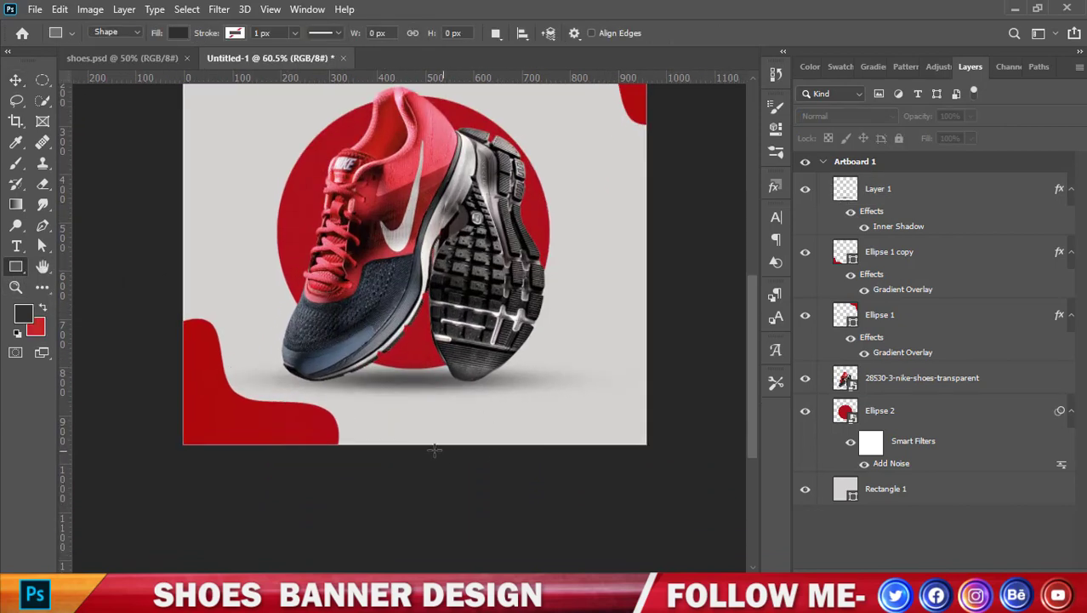
Add a horizontal guide near the banner's bottom and a vertical guide at about X 524 px.
drag(249, 81, 243, 393)
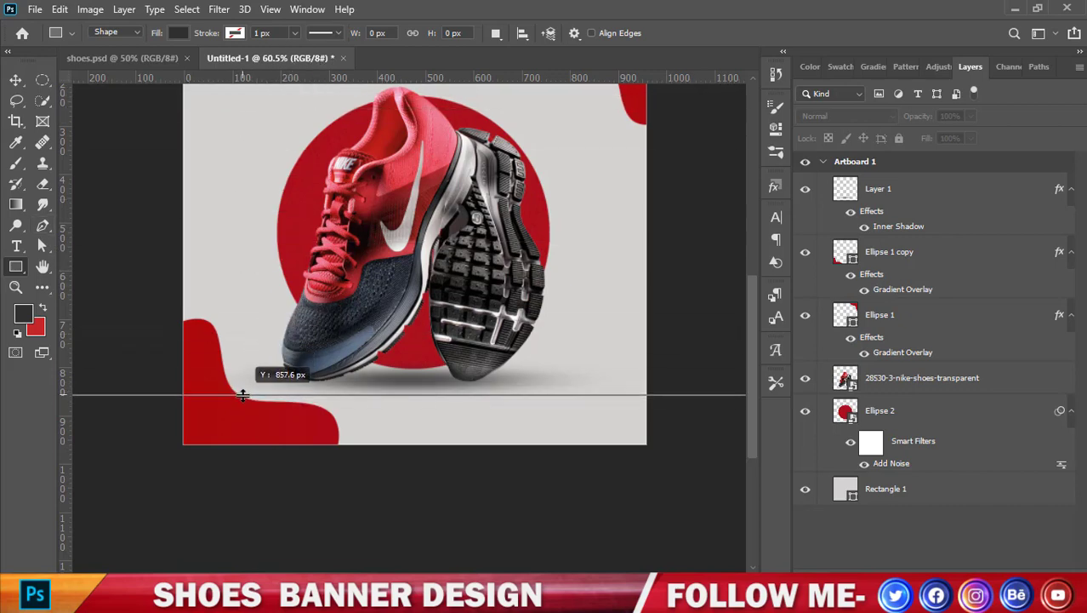
drag(243, 393, 244, 397)
mouse_move(64, 357)
mouse_down()
mouse_move(436, 383)
mouse_move(414, 383)
mouse_up()
With the Pen tool in Shape mode, plot the band's slanted left edge and top edge.
click(43, 225)
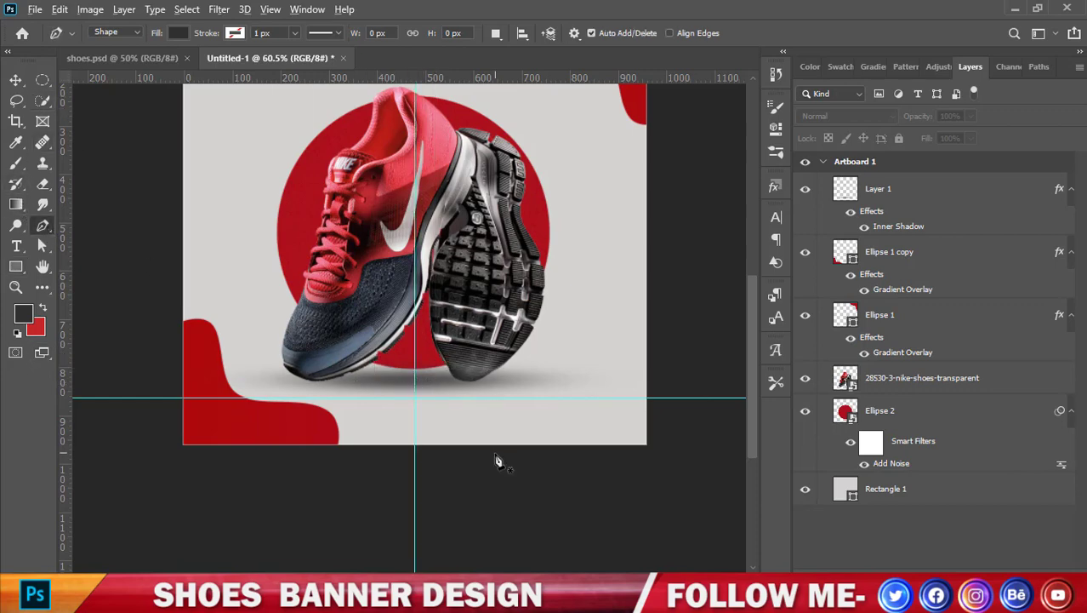
scroll(451, 456, up, 2)
scroll(401, 456, up, 1)
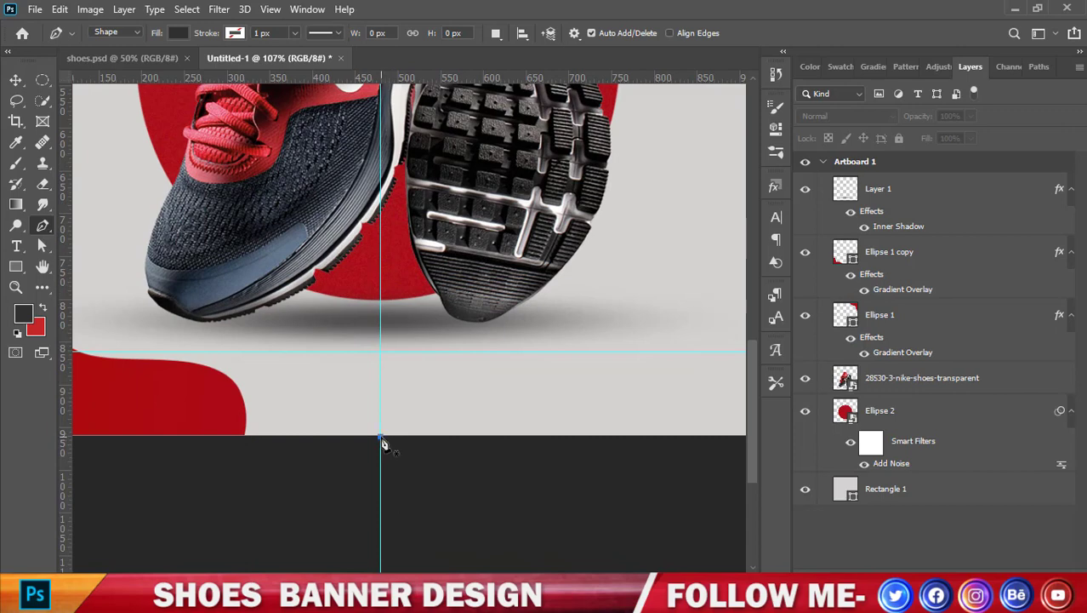
click(381, 437)
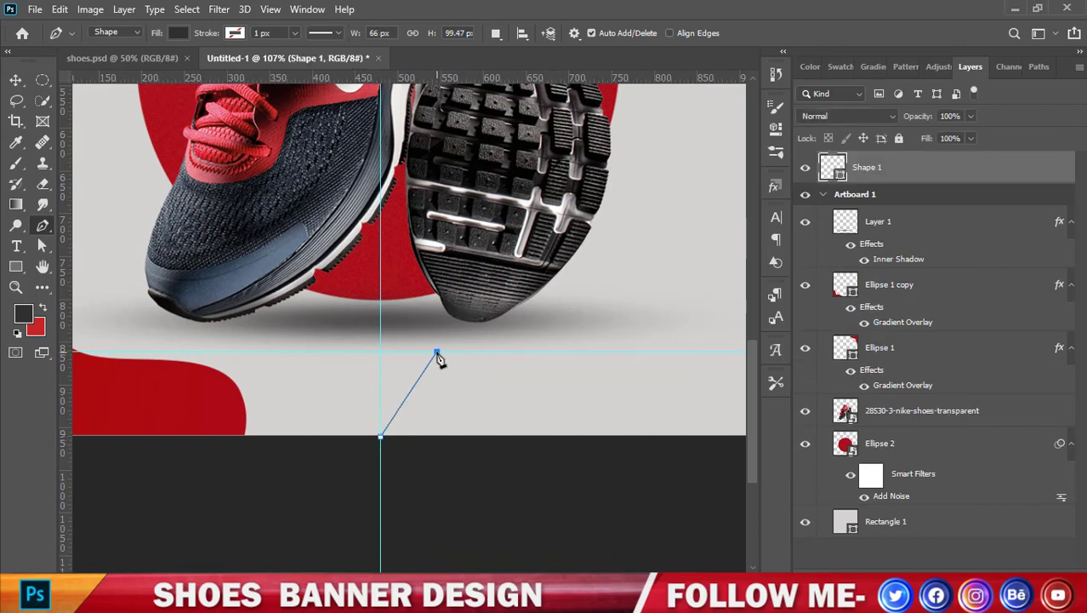
click(437, 353)
scroll(317, 356, down, 2)
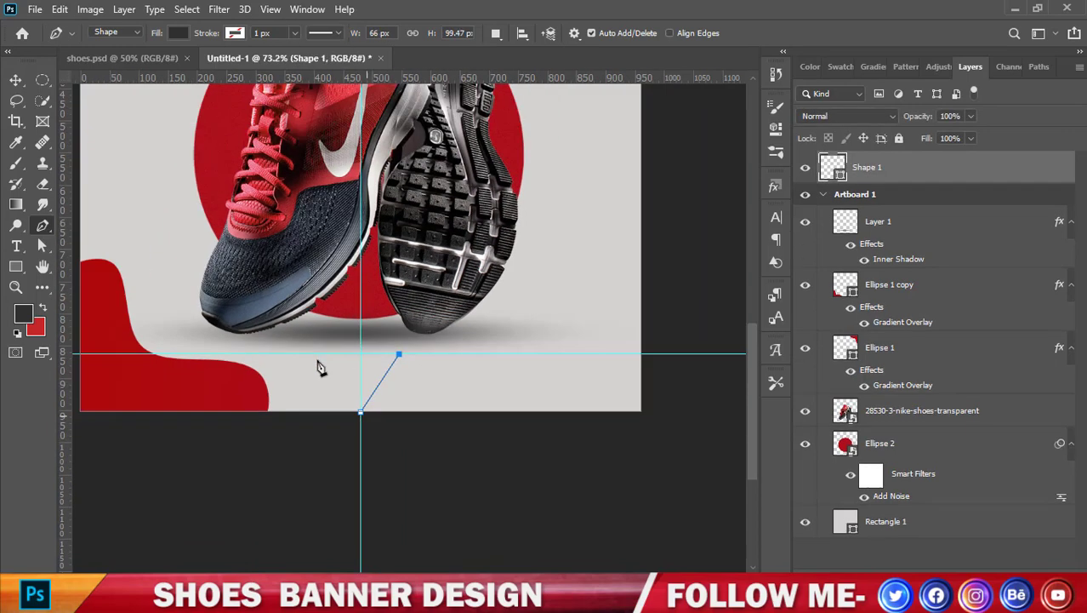
click(641, 354)
click(642, 411)
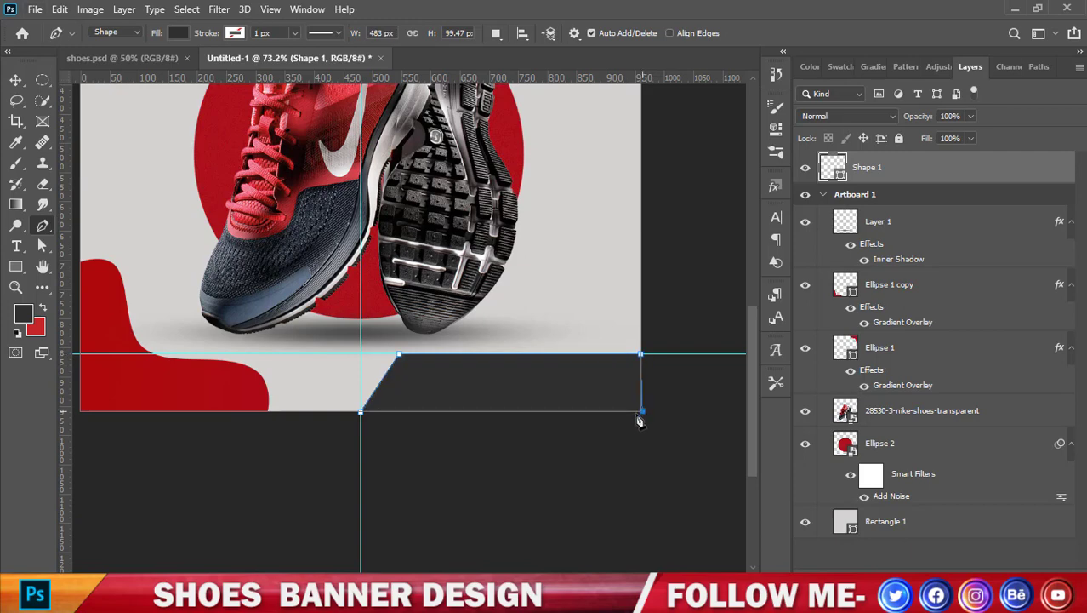
scroll(666, 412, up, 2)
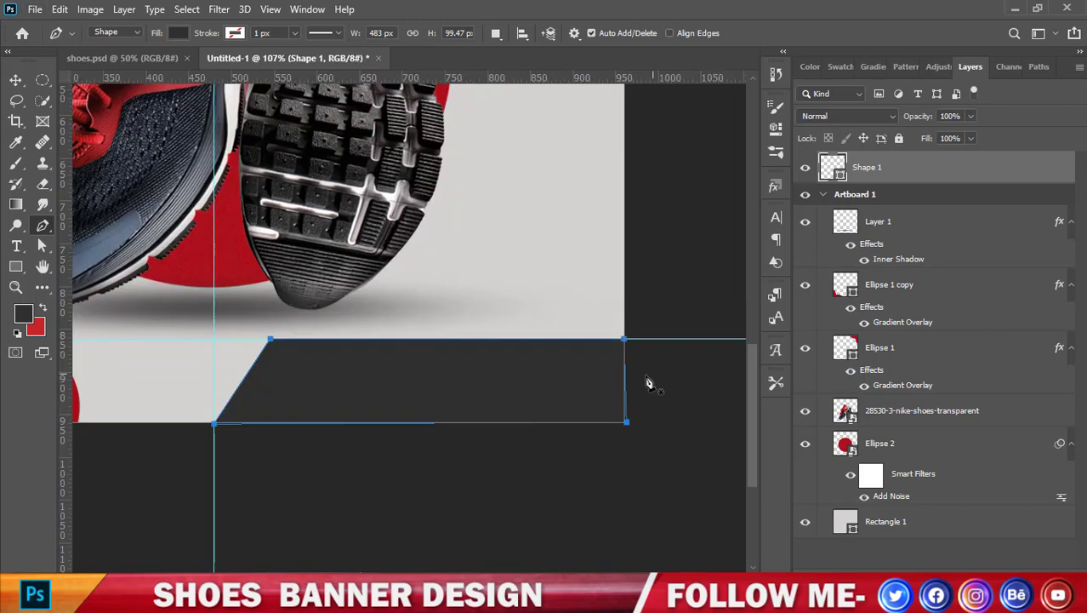
scroll(645, 381, up, 2)
scroll(629, 381, up, 2)
Redo the band's right side, placing the top-right point past the canvas edge.
key(ctrl+z)
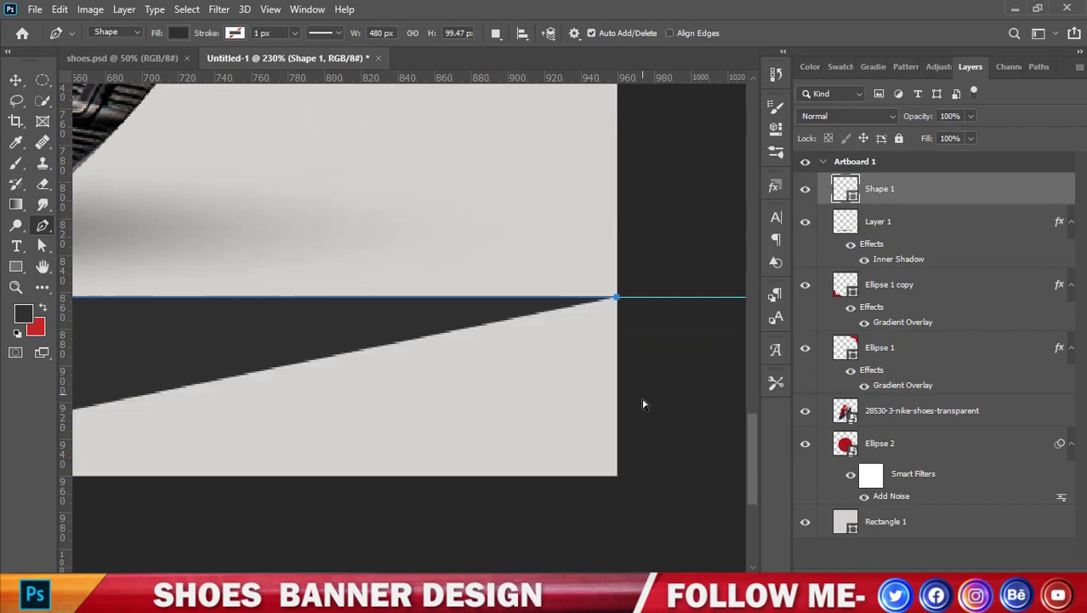
key(ctrl+z)
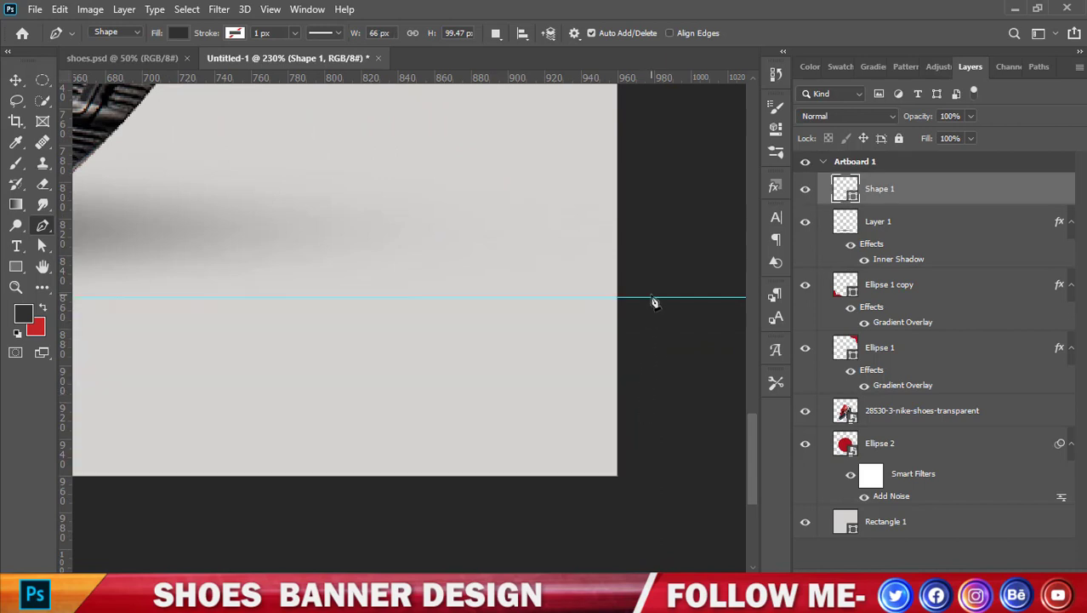
click(651, 298)
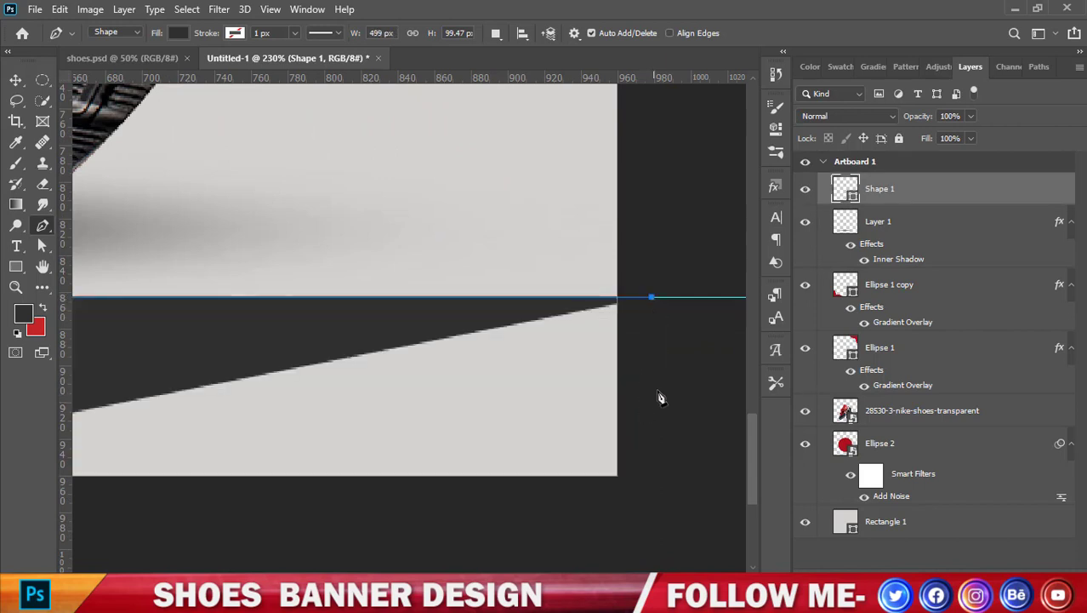
click(656, 500)
scroll(655, 498, down, 2)
scroll(634, 461, down, 2)
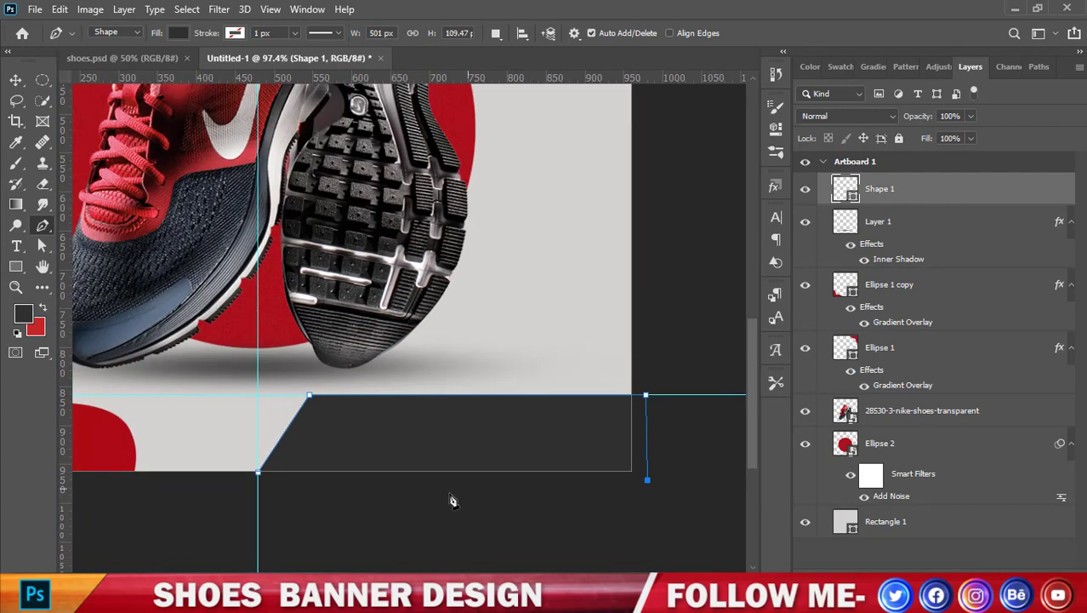
key(ctrl+z)
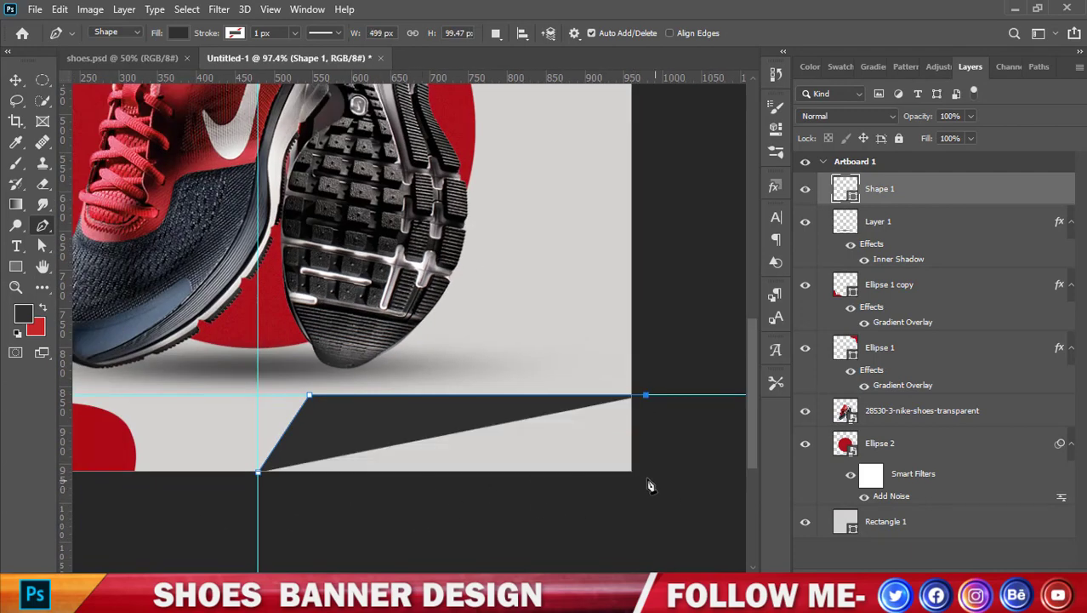
scroll(649, 480, up, 1)
Add a guide at the canvas bottom, place the bottom corners to close the band, and deselect.
drag(666, 80, 657, 470)
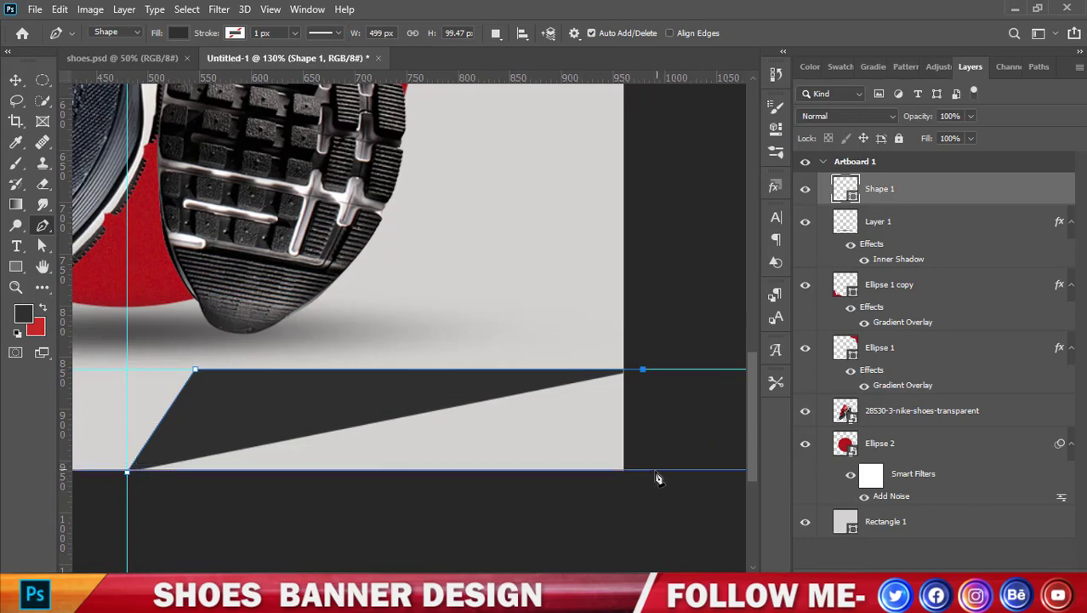
click(652, 473)
key(ctrl+z)
click(646, 471)
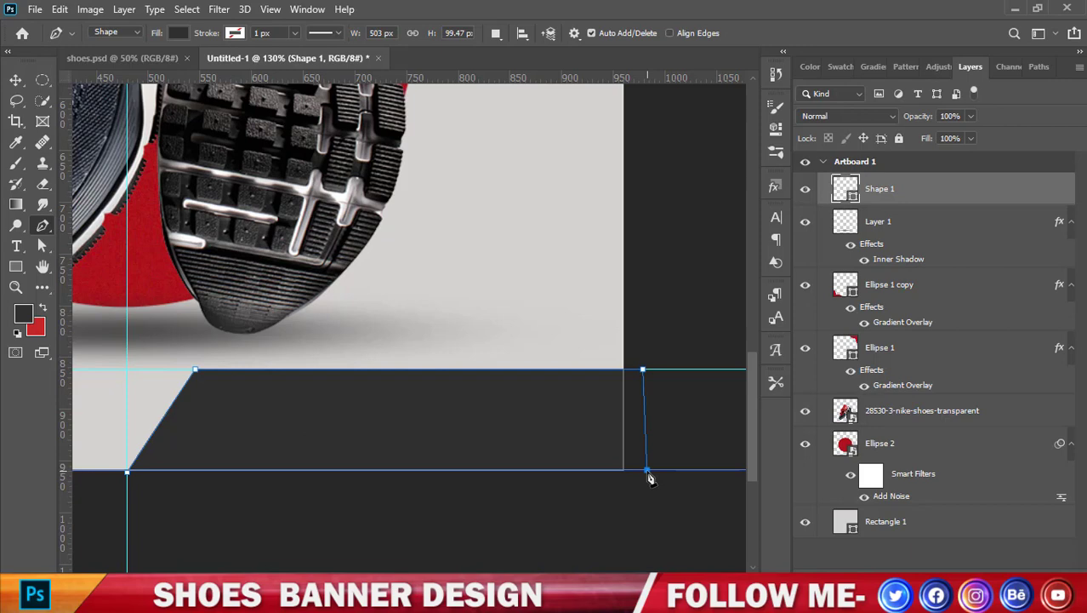
key(ctrl+z)
click(646, 470)
click(128, 472)
scroll(511, 446, down, 2)
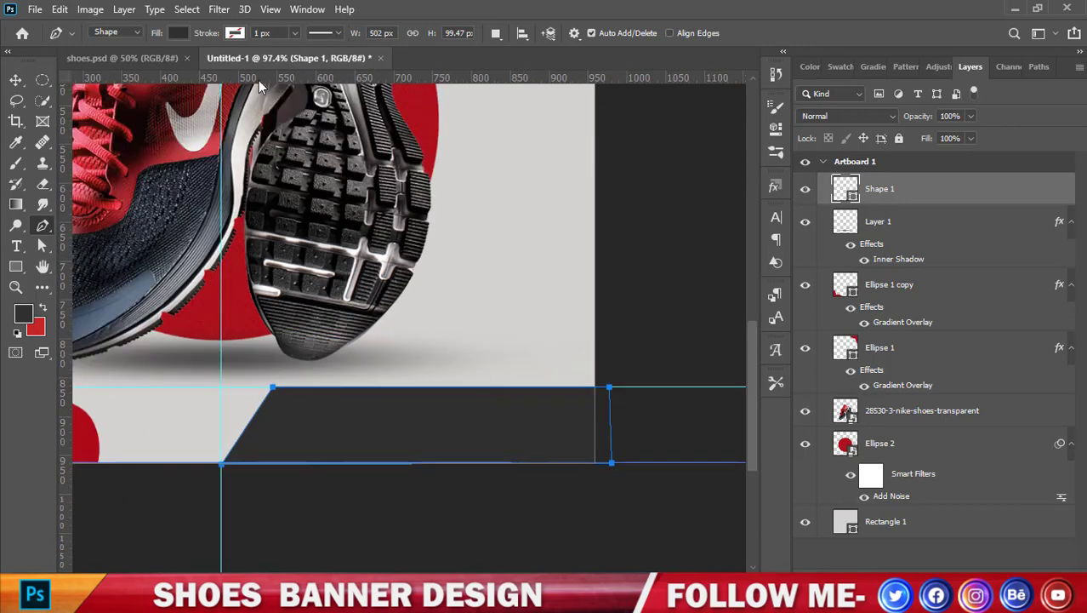
click(15, 80)
click(680, 296)
scroll(697, 301, down, 2)
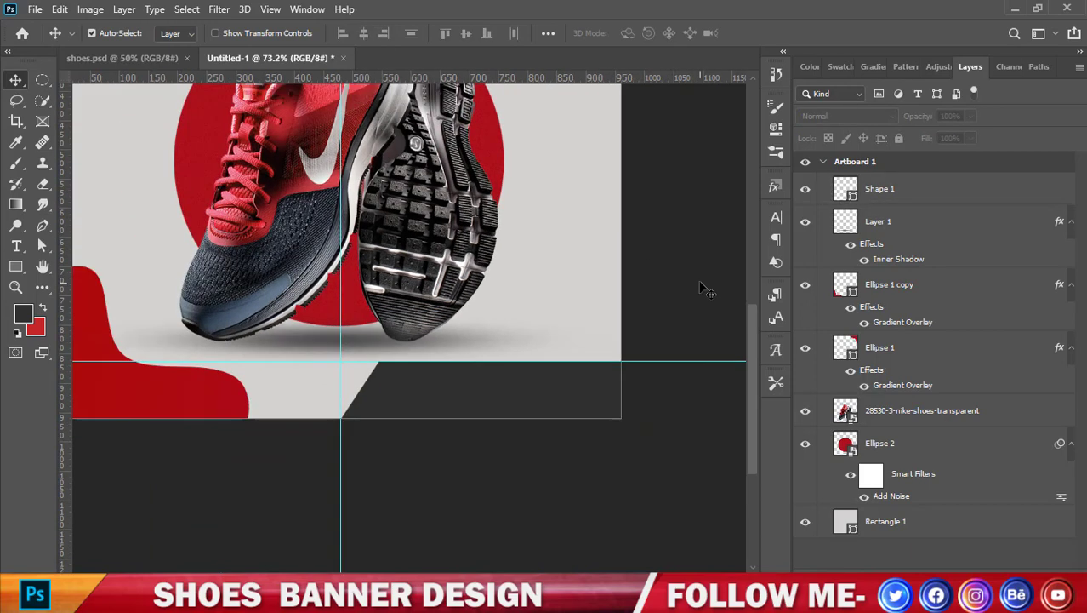
scroll(696, 302, down, 2)
Draw a thin upright rectangle and move it down onto the dark band.
click(542, 353)
scroll(559, 341, up, 1)
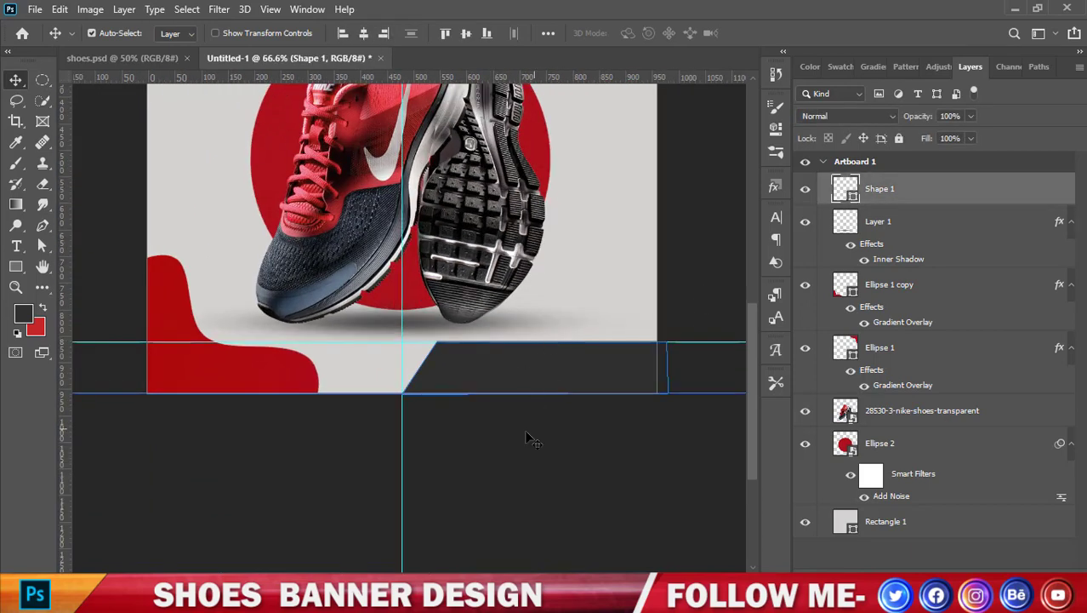
click(524, 466)
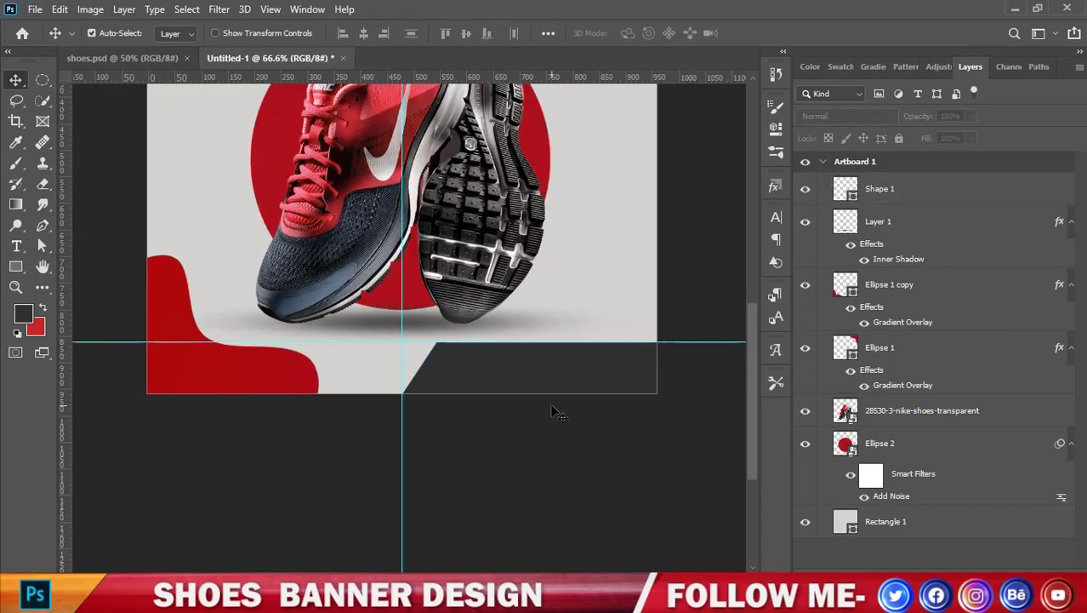
click(15, 267)
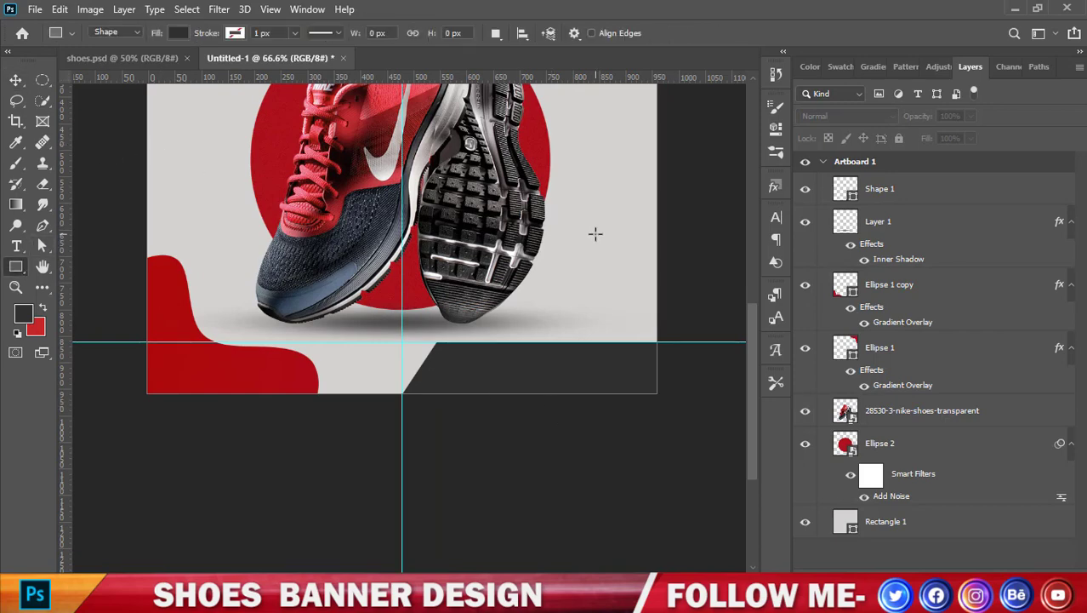
drag(597, 234, 605, 303)
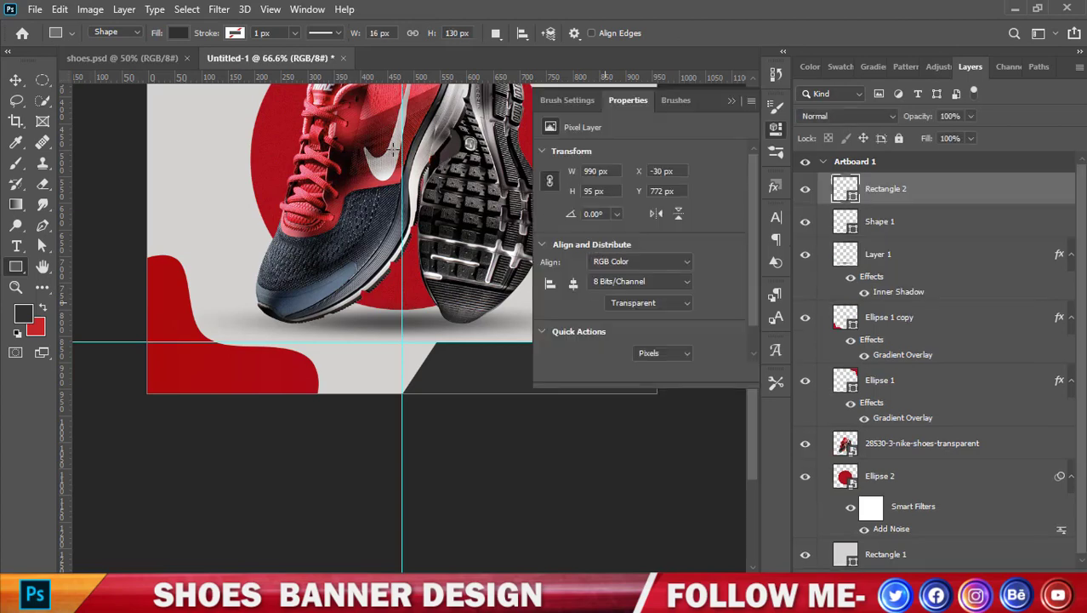
click(736, 102)
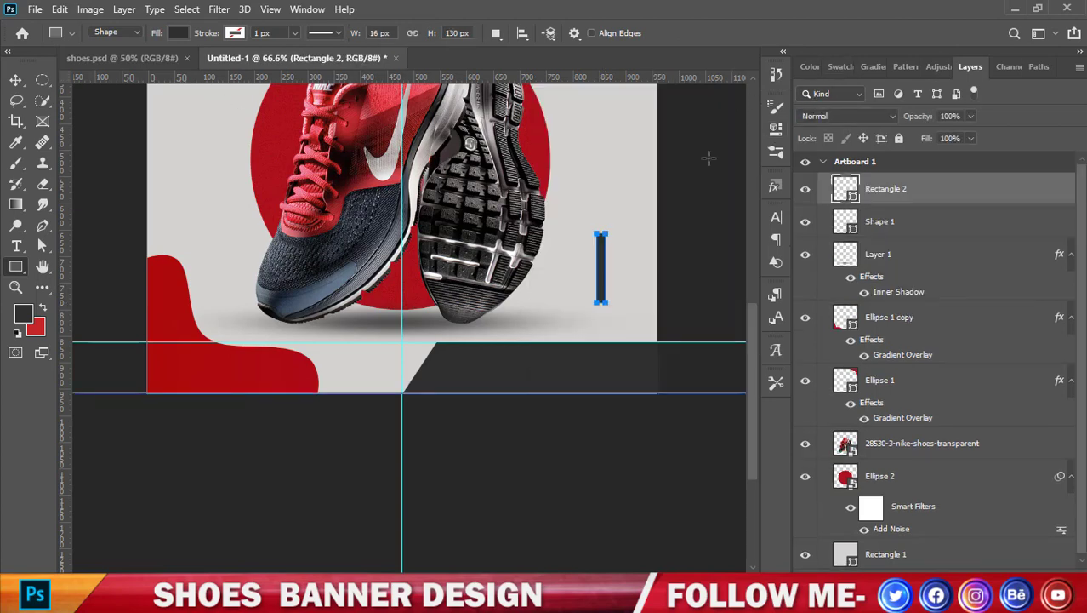
click(18, 82)
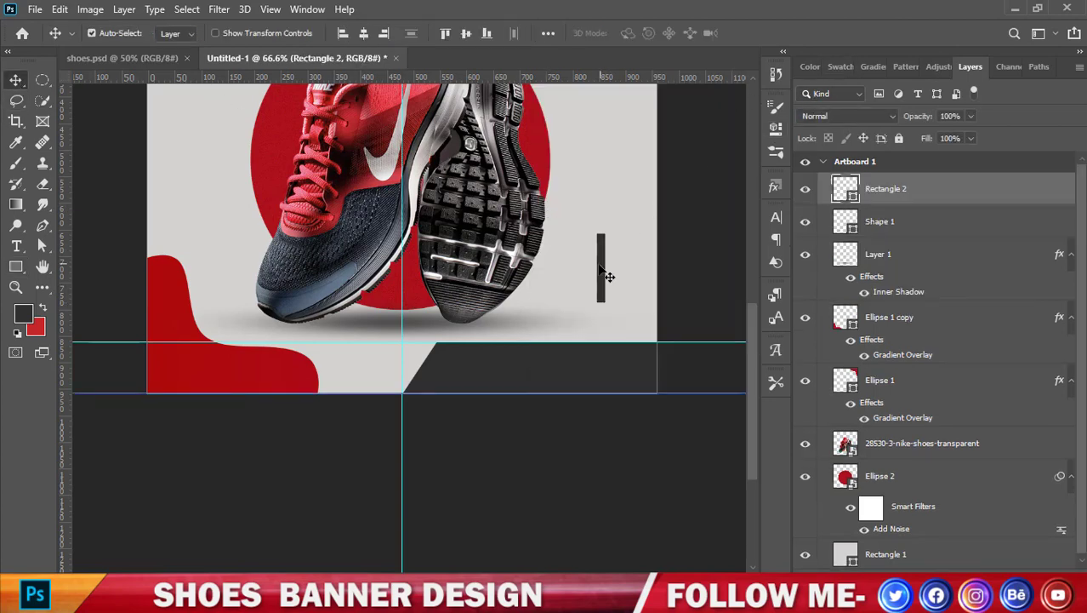
mouse_move(603, 275)
mouse_down()
mouse_move(572, 377)
mouse_move(591, 349)
mouse_up()
Rotate the thin rectangle about 12.4° and nudge it up and right into place.
scroll(595, 345, up, 3)
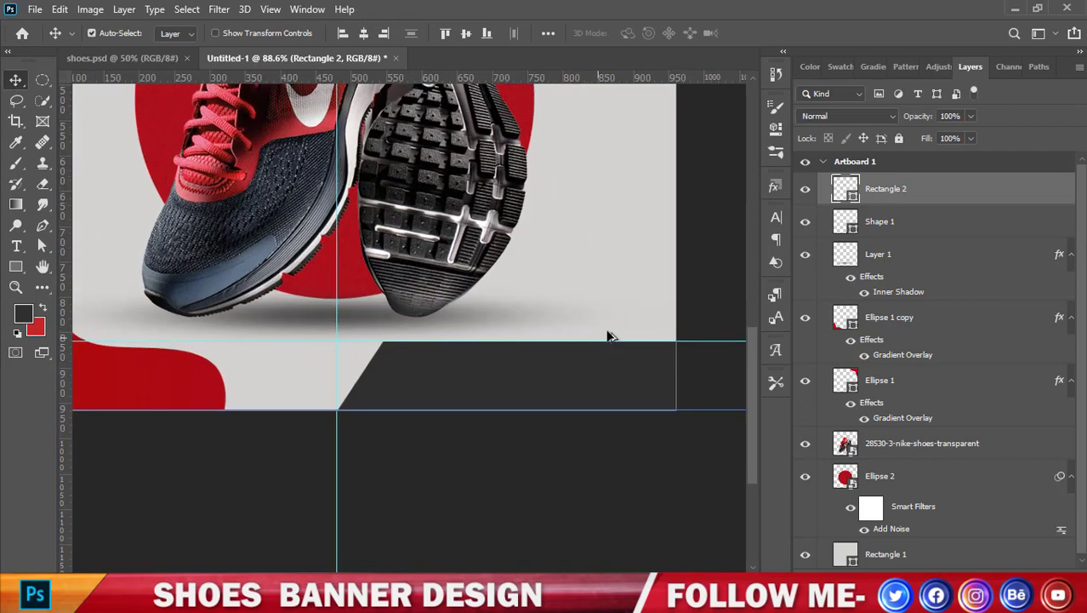
key(ctrl+t)
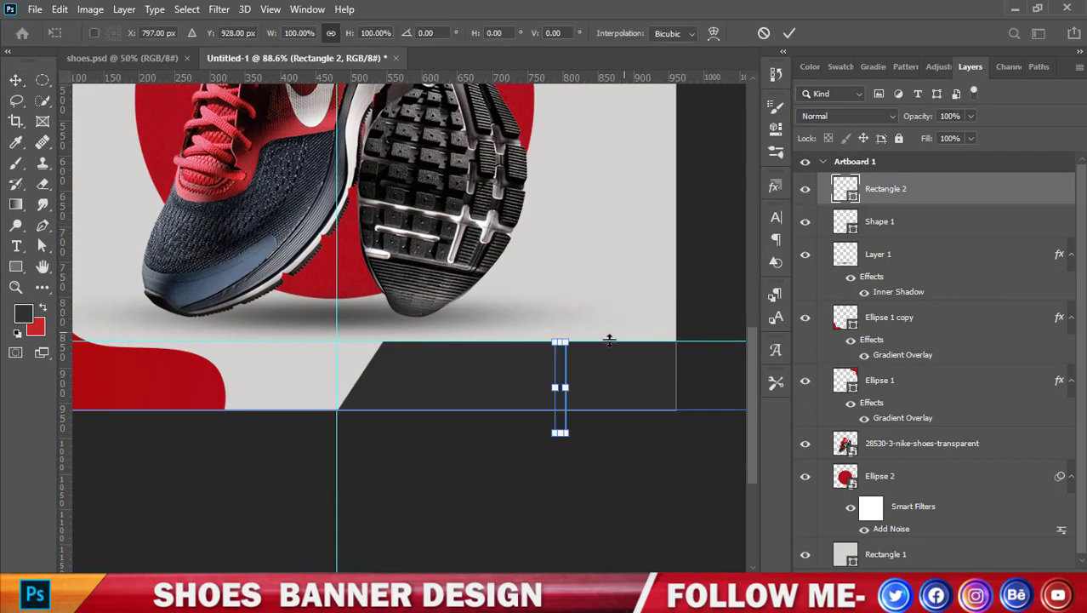
drag(584, 335, 617, 312)
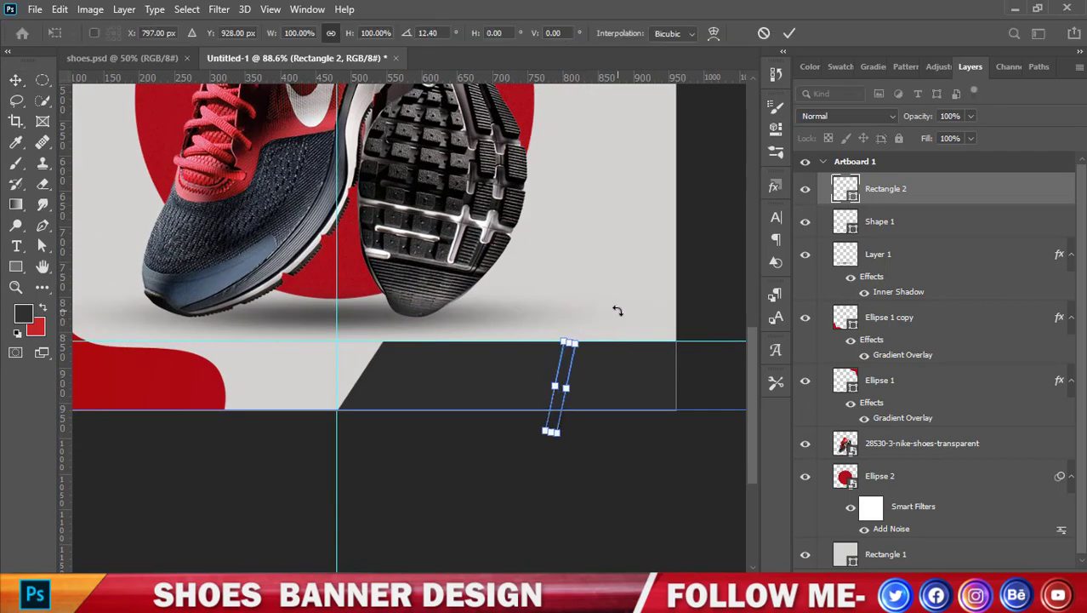
key(Up)
key(Up)
key(Up)
key(Up)
key(Up)
key(Up)
key(Right)
key(Up)
key(Up)
key(Up)
key(Right)
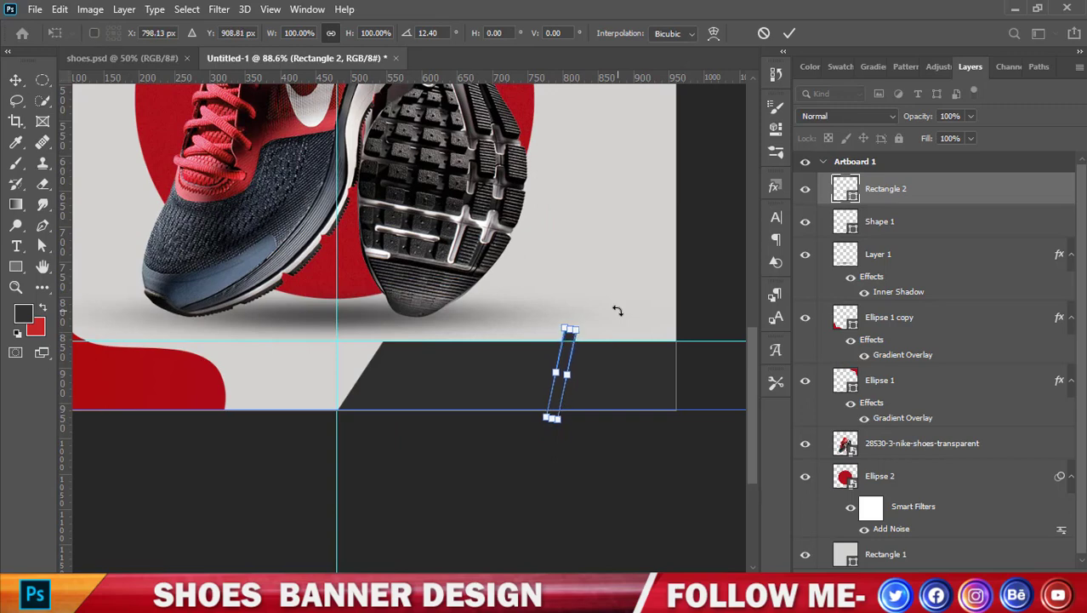
key(Up)
key(Up)
key(Up)
key(Right)
key(Right)
key(Right)
key(Right)
Commit the tilt and fill the stripe with light grey sampled from the background.
key(Return)
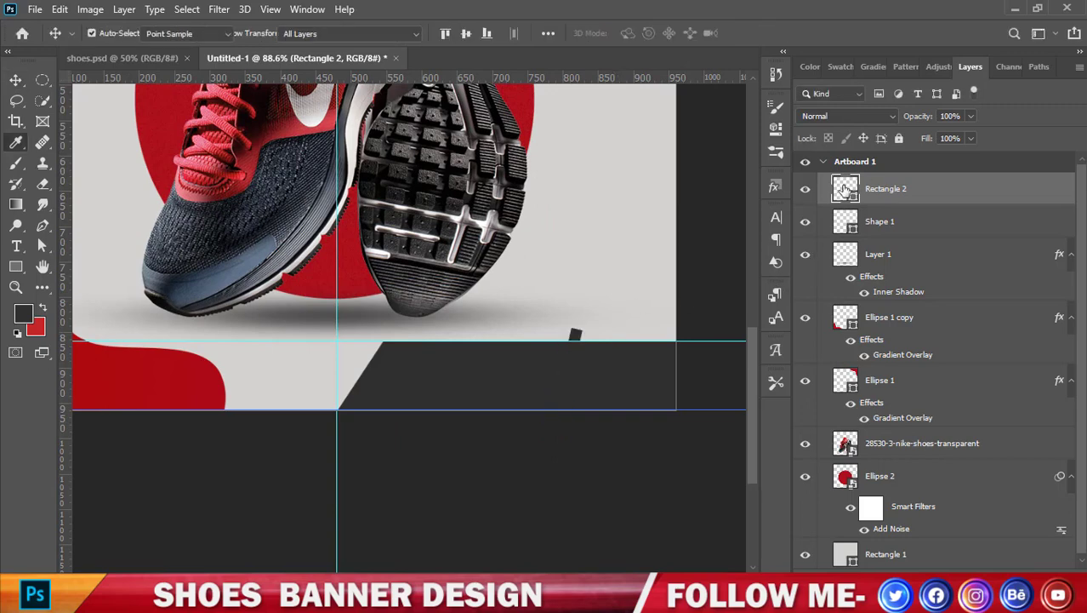
double_click(847, 189)
click(578, 237)
click(1023, 167)
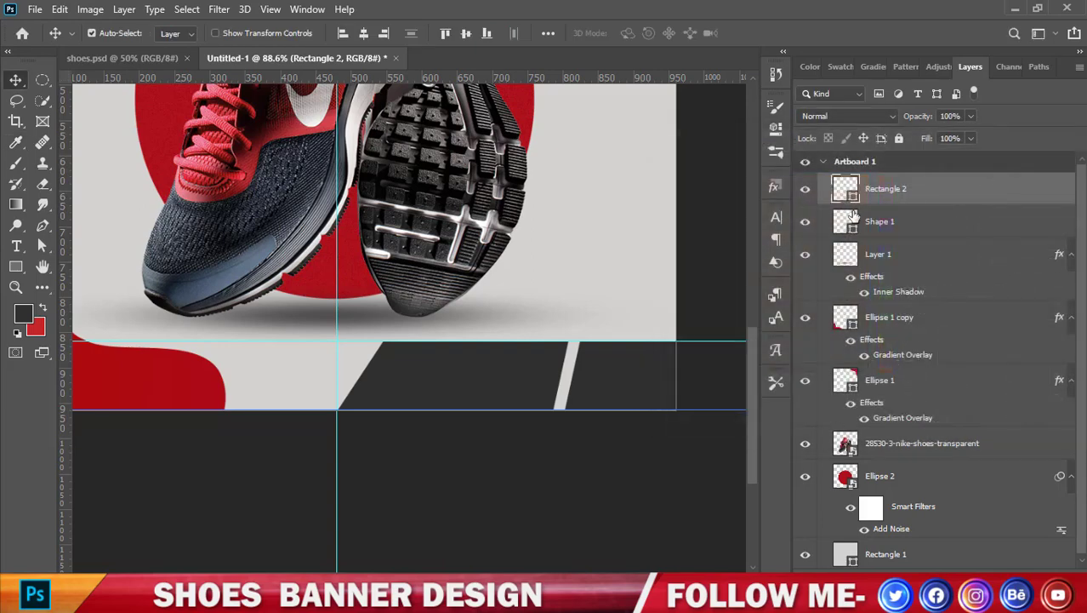
key(Right)
key(Right)
key(Right)
key(Right)
key(Right)
key(Right)
key(Right)
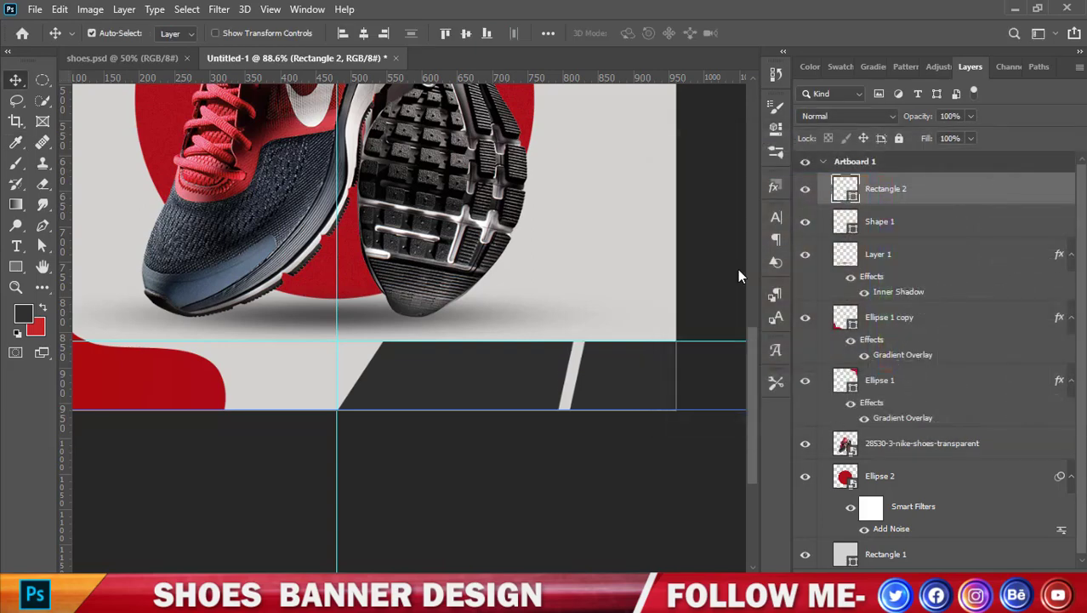
Alt-drag copies to make four diagonal stripes and nudge them into even spacing.
drag(572, 380, 668, 387)
key(alt+Right)
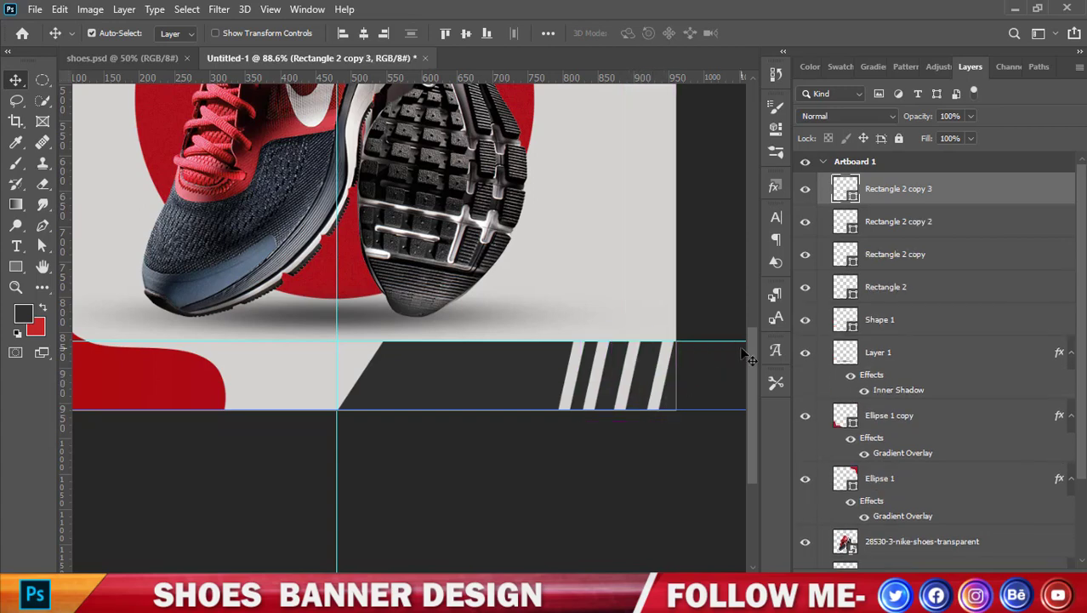
key(Right)
key(Right)
key(Right)
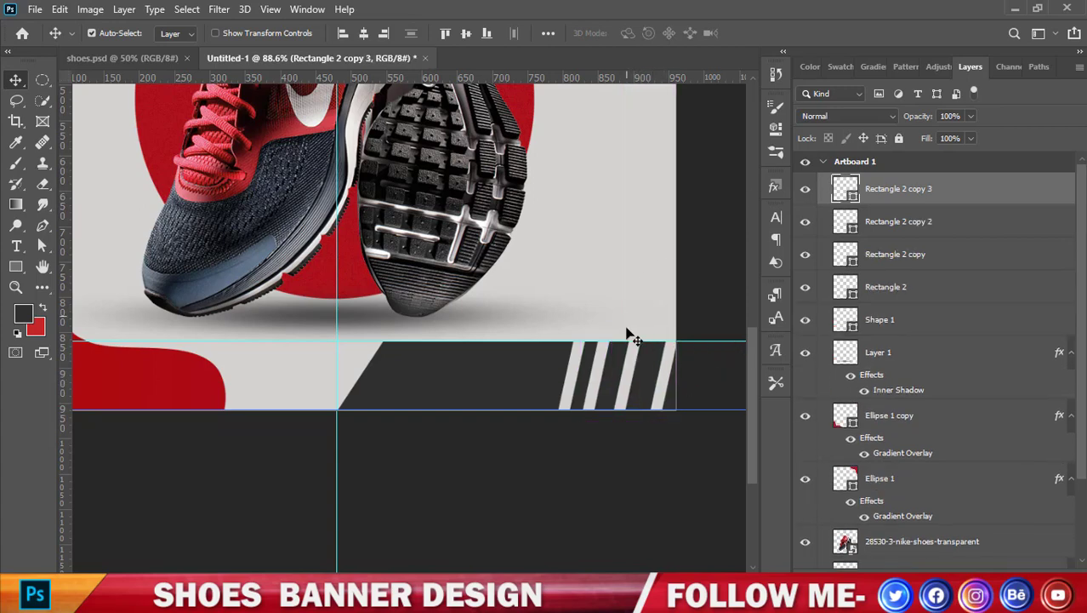
click(636, 365)
key(Right)
key(Right)
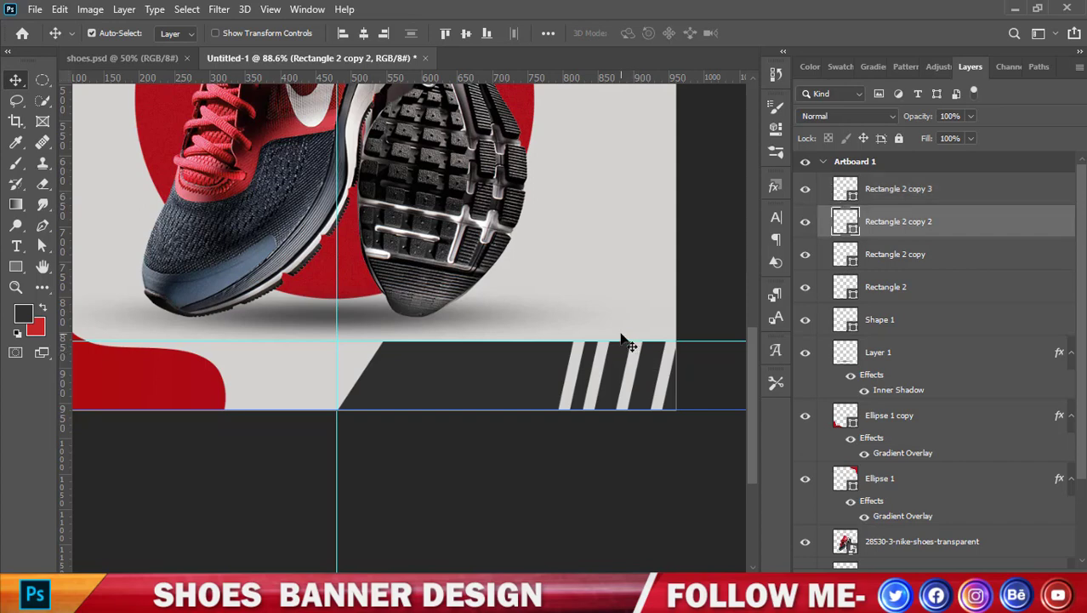
key(Right)
key(Right)
key(Right)
key(Right)
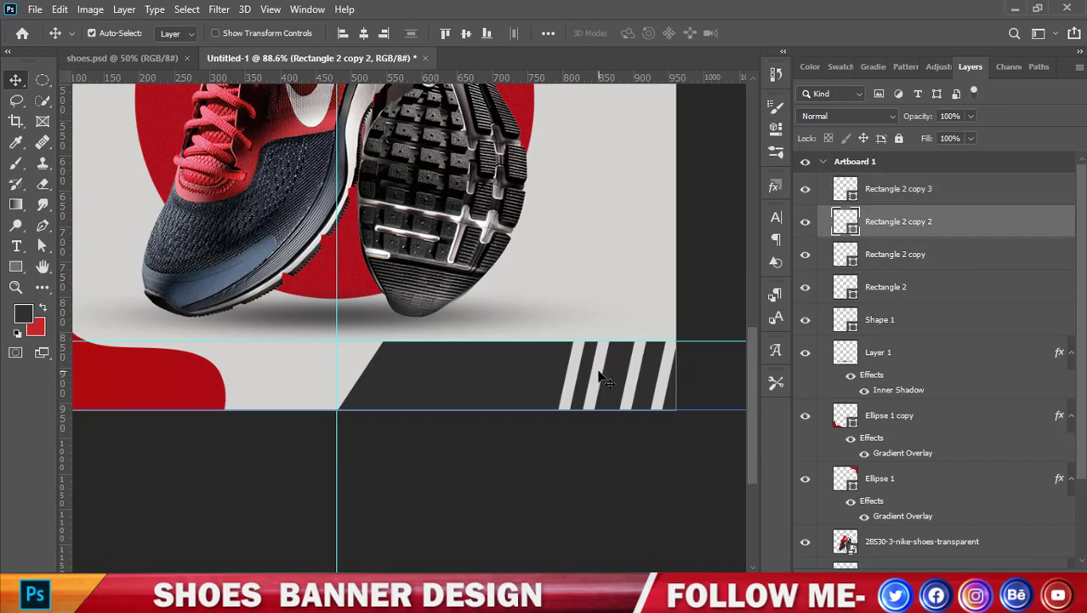
click(600, 377)
key(Right)
key(Right)
key(Right)
key(Right)
key(Right)
key(Right)
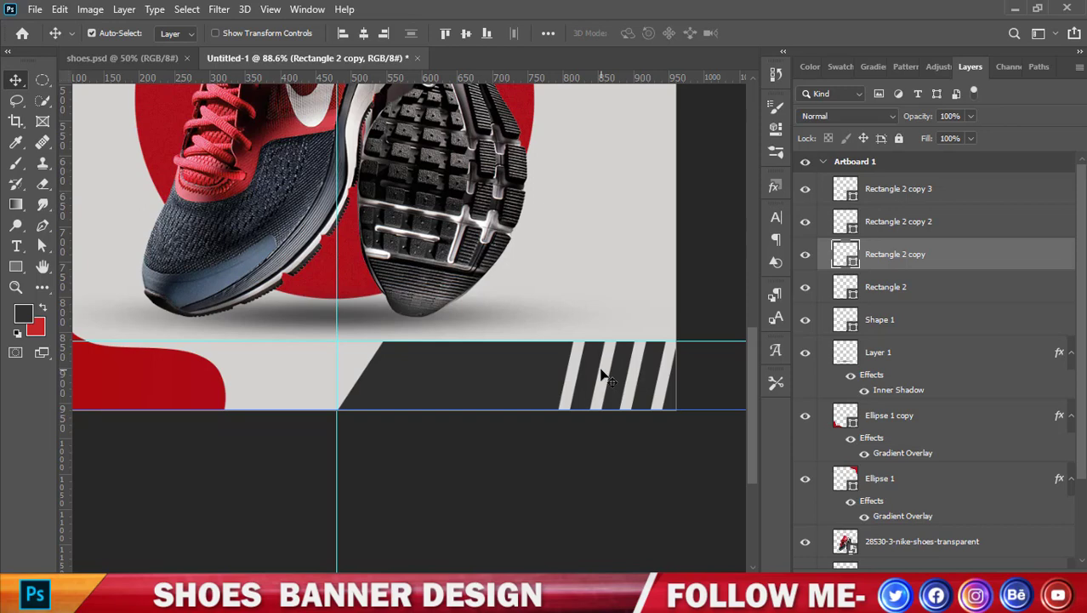
click(572, 383)
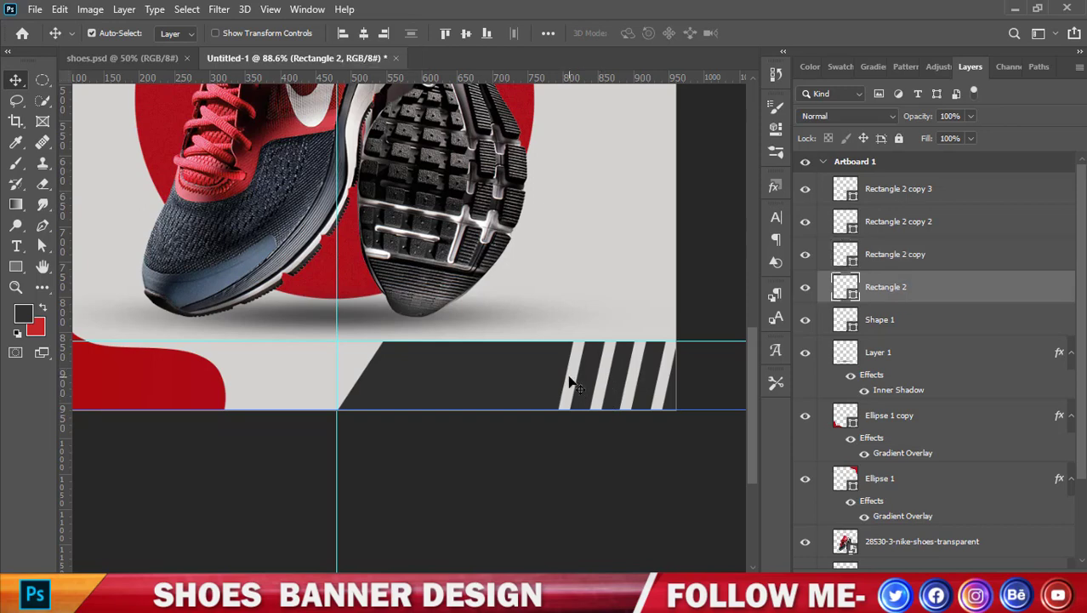
key(Right)
key(Right)
key(Right)
key(Right)
key(Right)
Free-transform the dark Shape 1 band to about 108% width, extending its left edge.
click(478, 361)
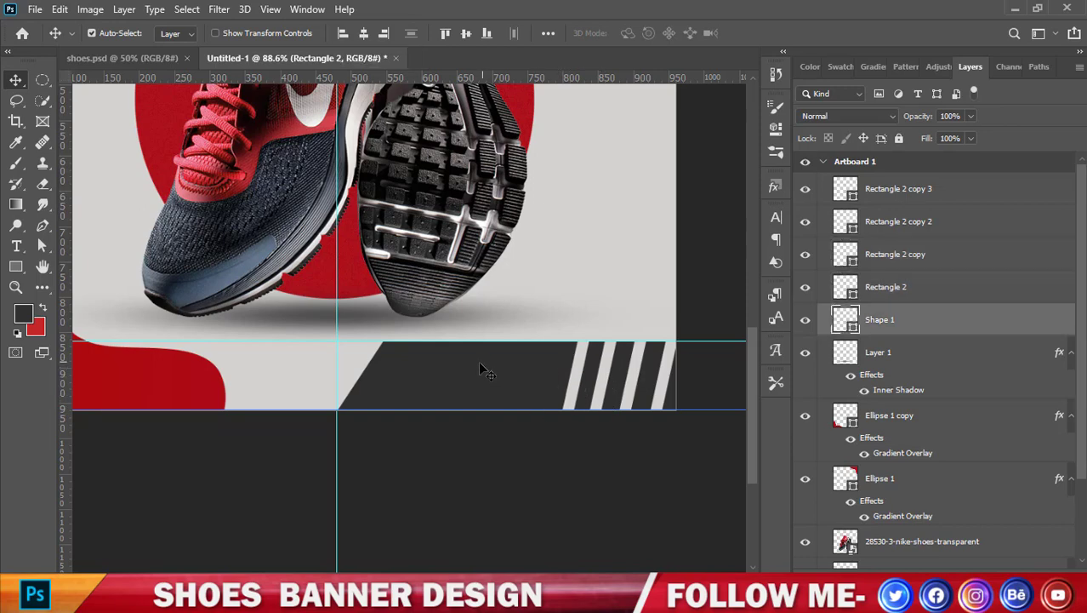
key(t)
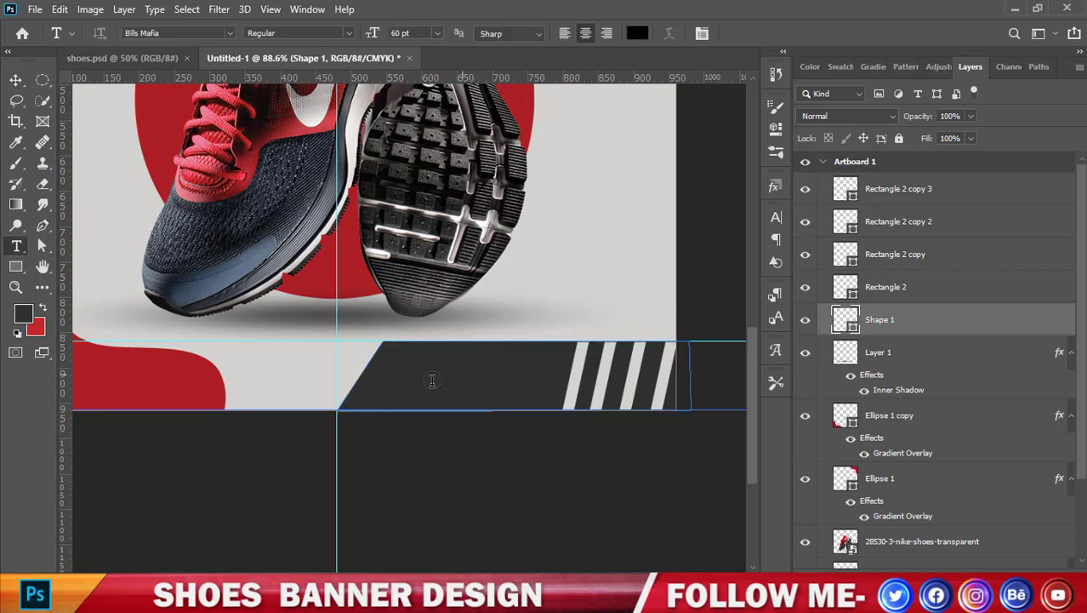
click(16, 79)
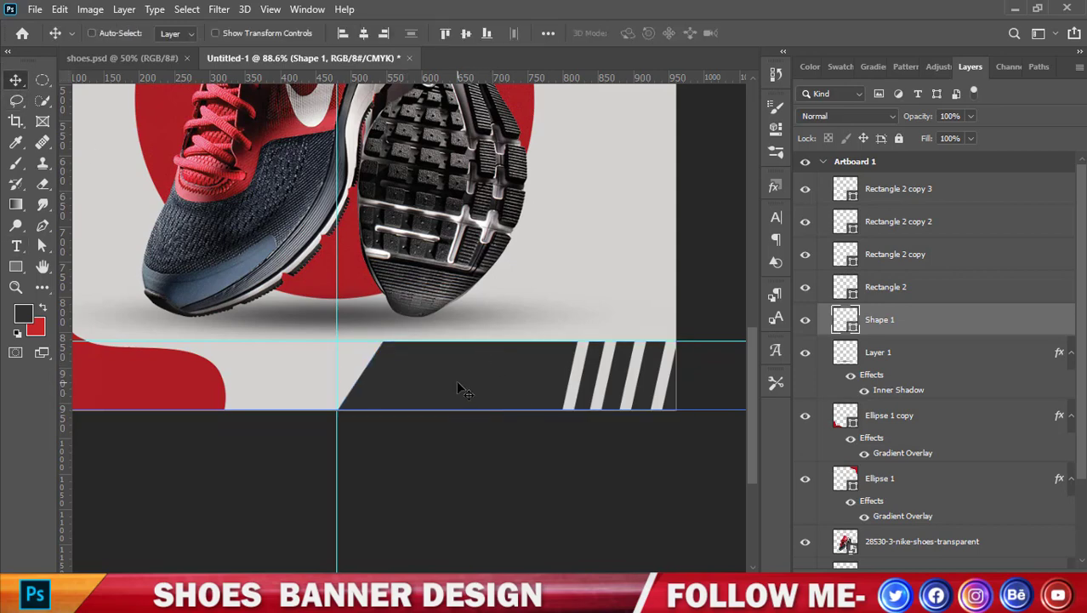
key(ctrl+t)
drag(336, 375, 304, 375)
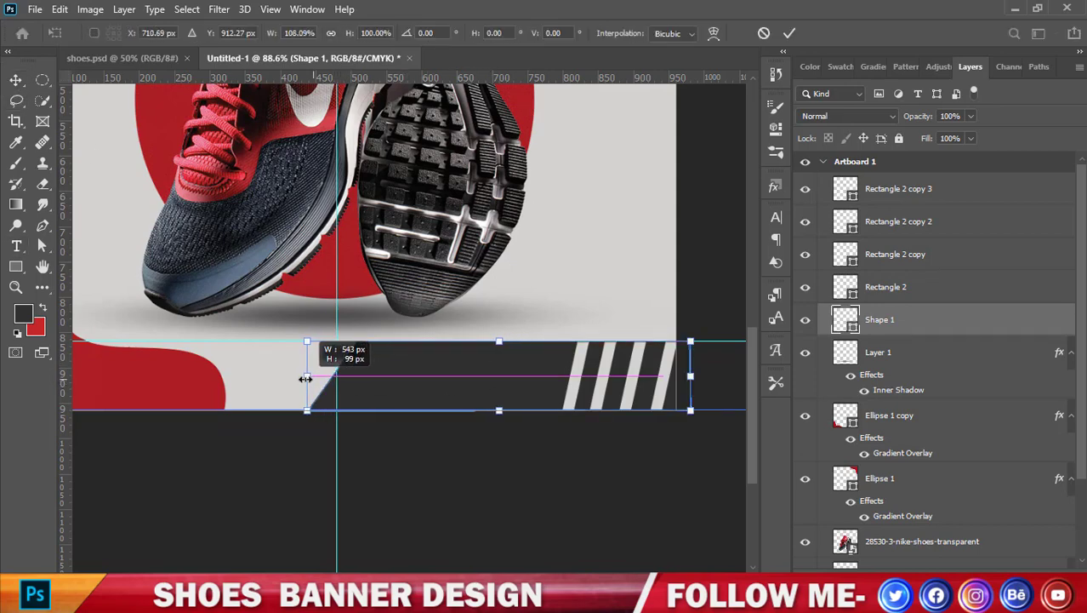
click(790, 34)
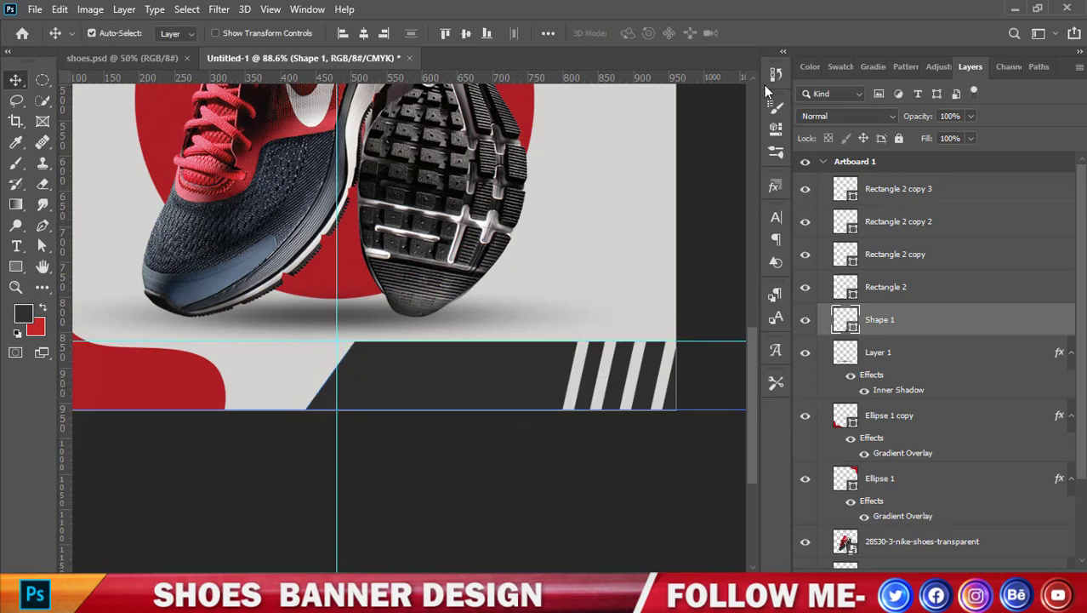
scroll(609, 356, down, 3)
scroll(609, 356, up, 2)
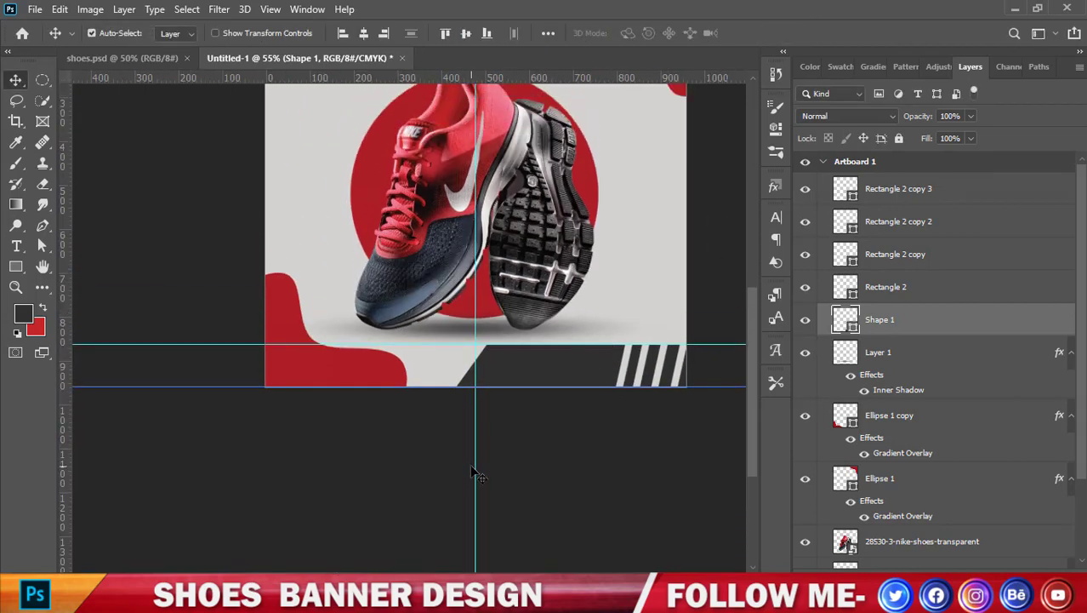
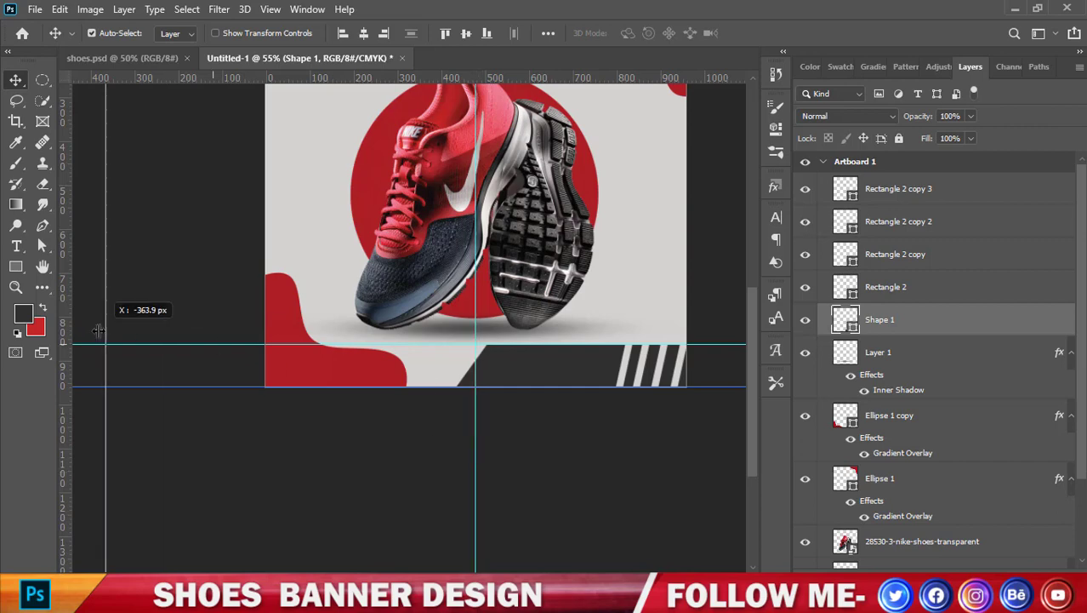
Remove the vertical and horizontal guides by dragging them back into the rulers.
drag(478, 473, 68, 325)
drag(252, 341, 304, 79)
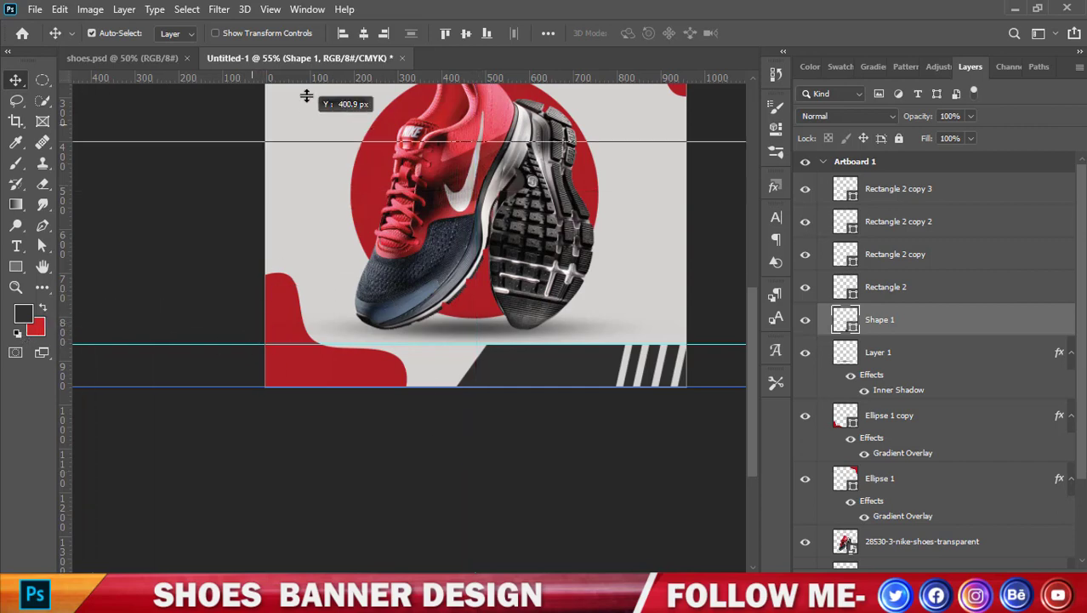
scroll(188, 160, up, 2)
scroll(187, 160, up, 1)
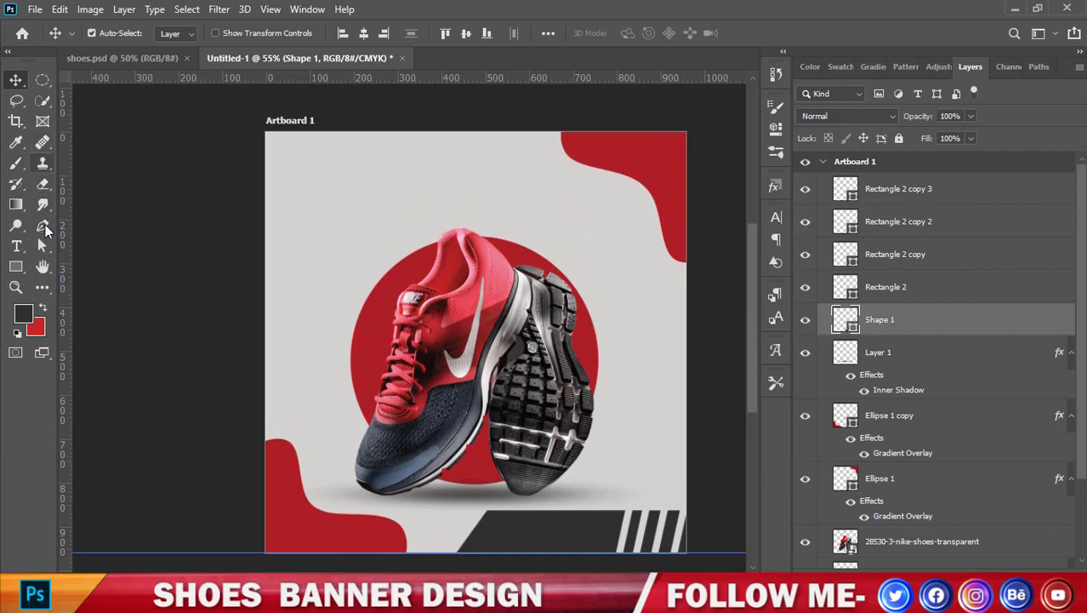
Add black ORDER NOW text near the banner's top-left and select it.
click(16, 246)
click(348, 205)
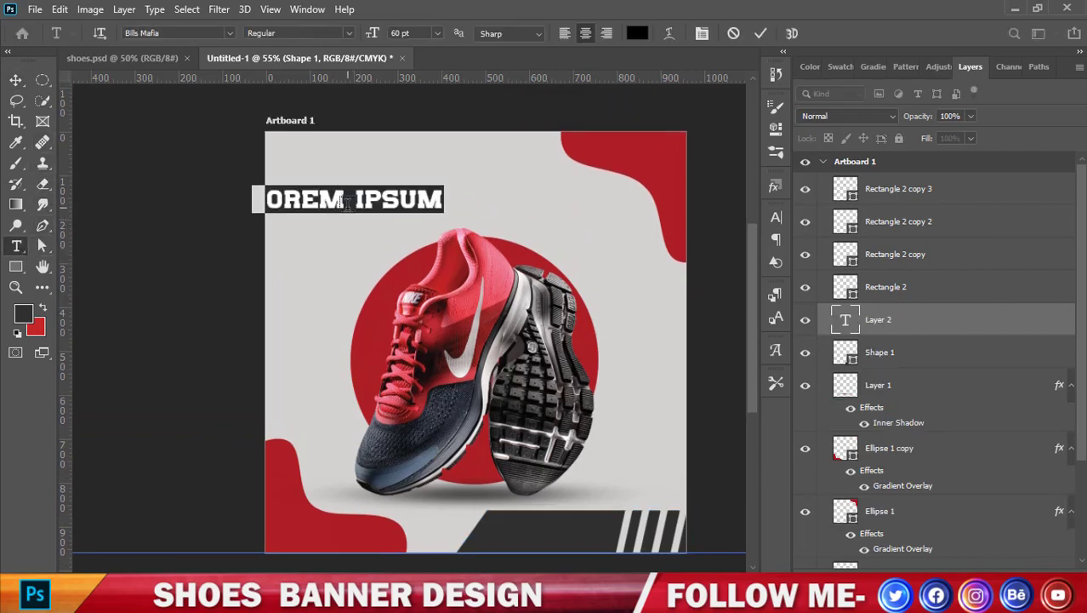
key(BackSpace)
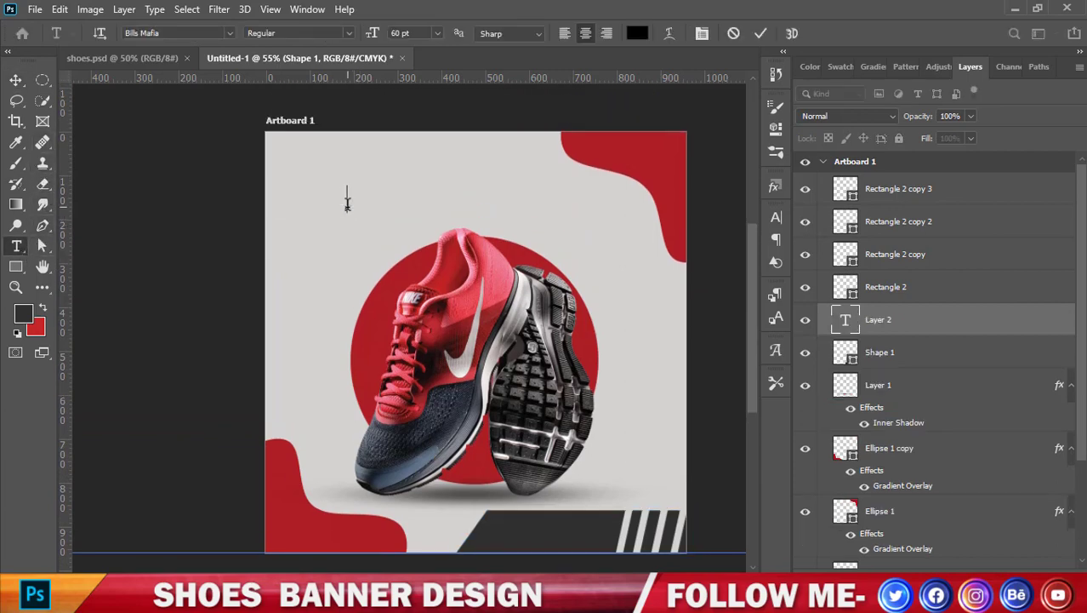
text(ORDER)
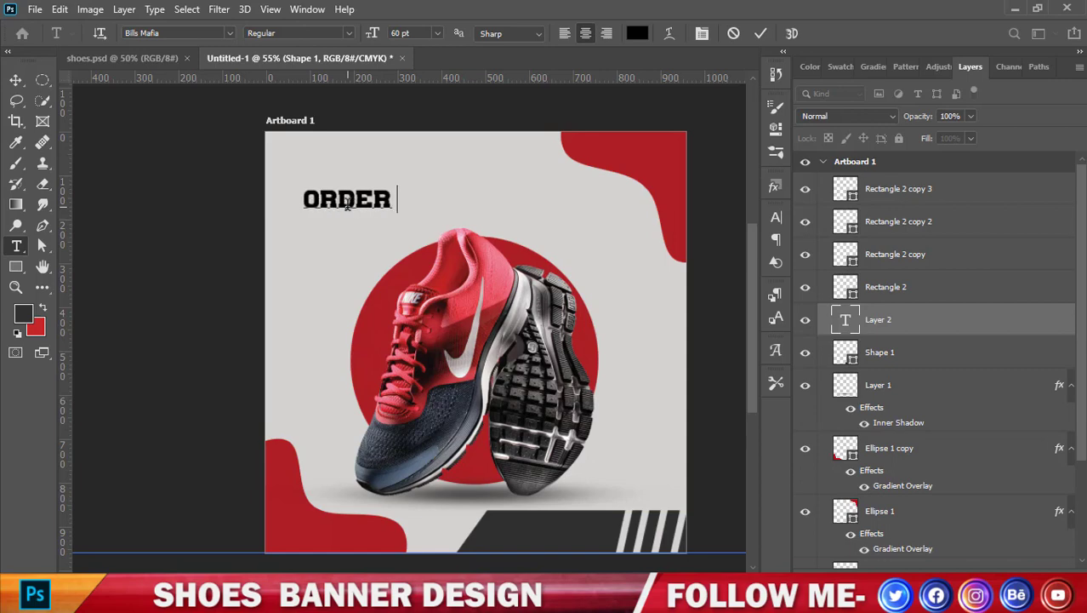
text( NOW)
click(16, 79)
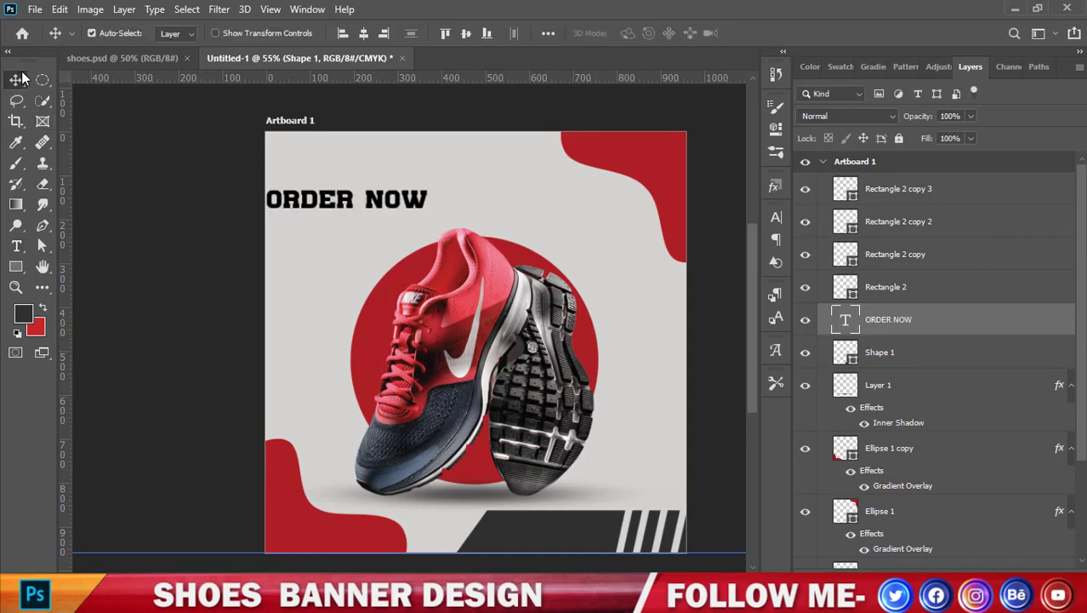
double_click(842, 320)
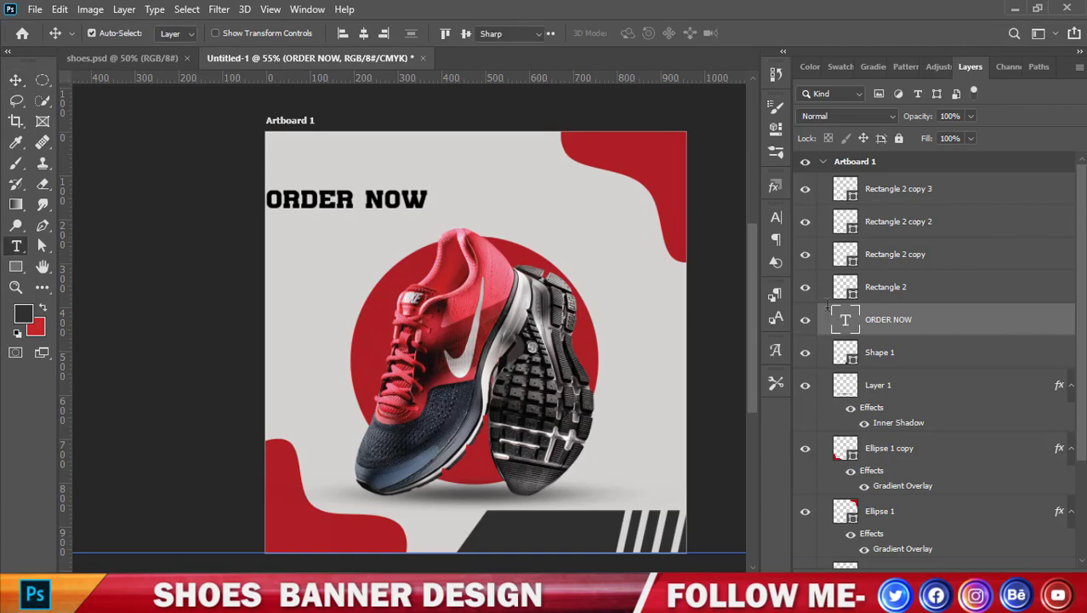
Set the ORDER NOW text colour to off-white f7f7f7.
click(635, 30)
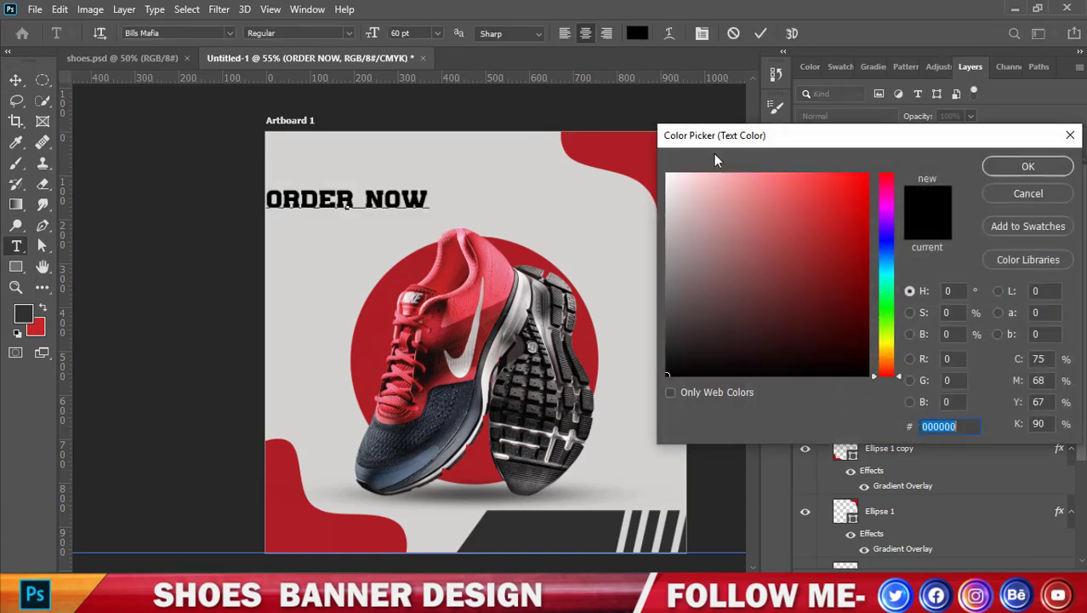
text(ffffff)
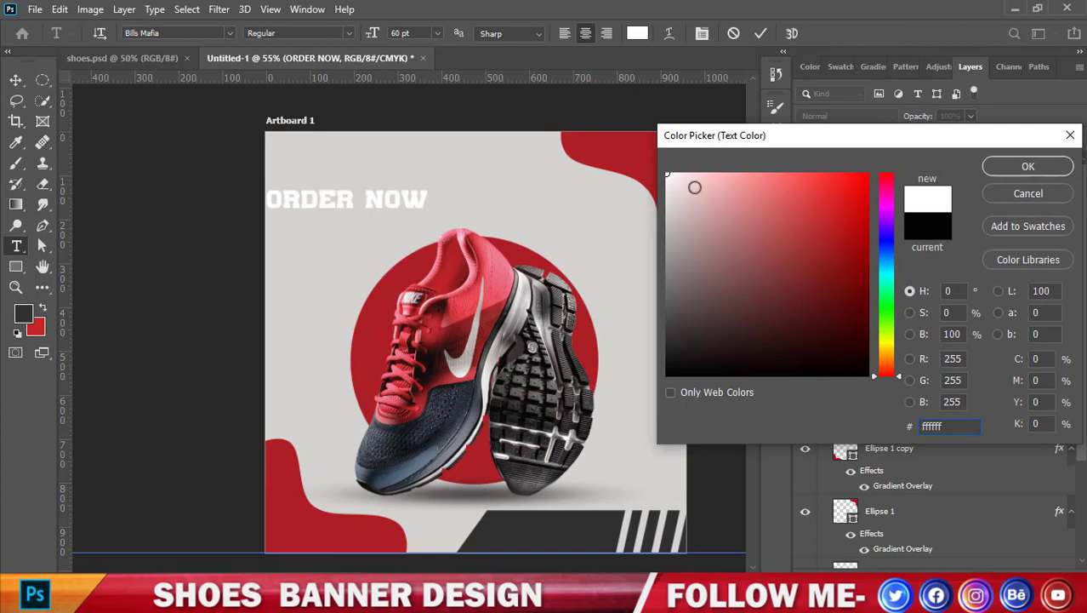
click(668, 178)
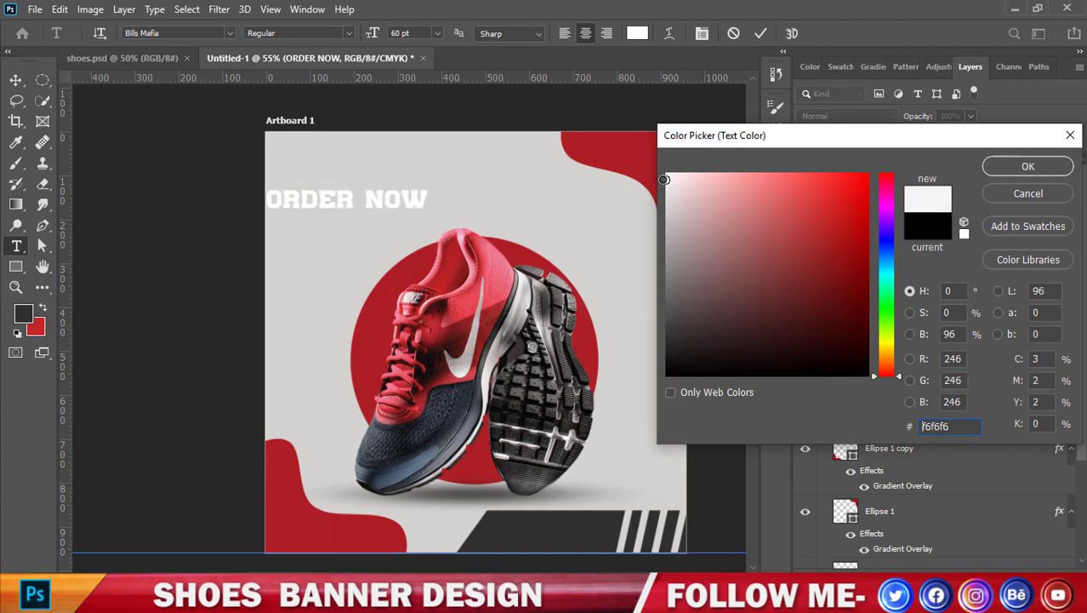
click(1028, 166)
scroll(509, 157, down, 2)
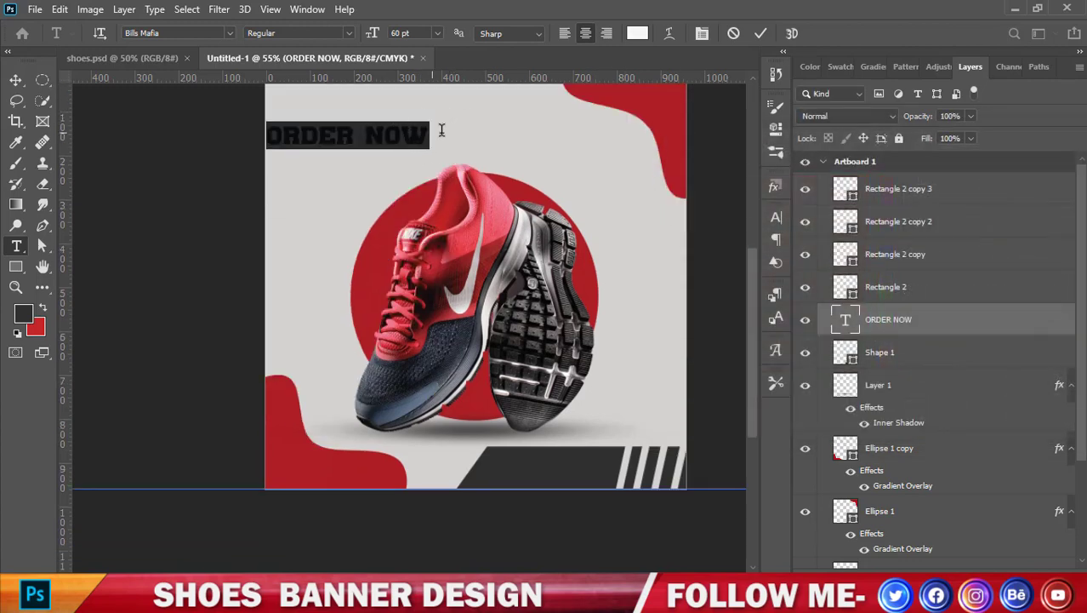
Move ORDER NOW onto the dark bottom bar and scale it down to 45.28 pt.
click(16, 80)
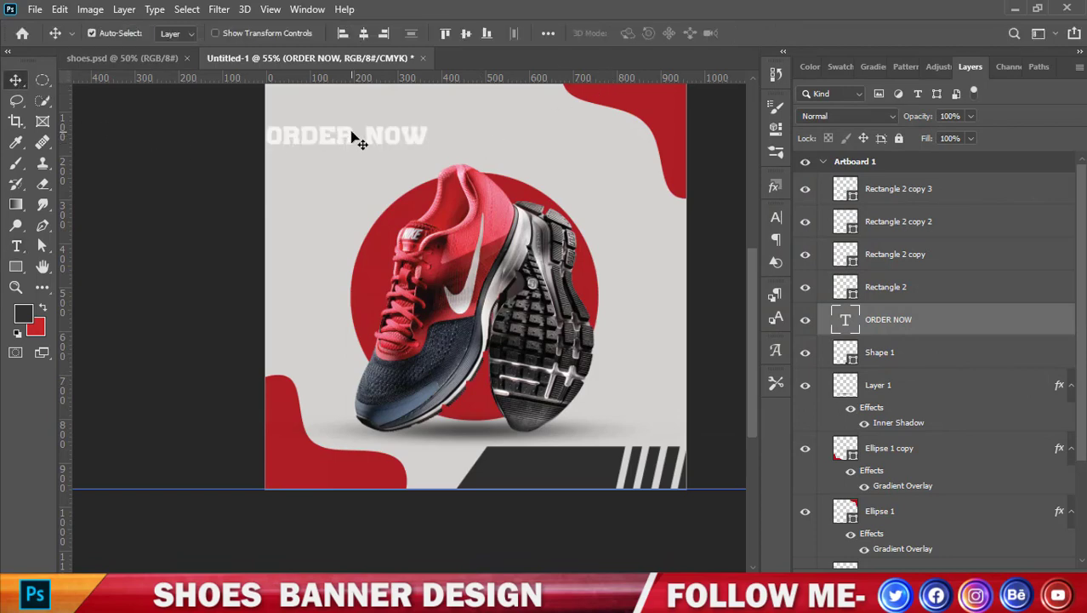
mouse_move(354, 138)
mouse_down()
mouse_move(508, 319)
mouse_move(534, 478)
mouse_up()
scroll(575, 512, up, 3)
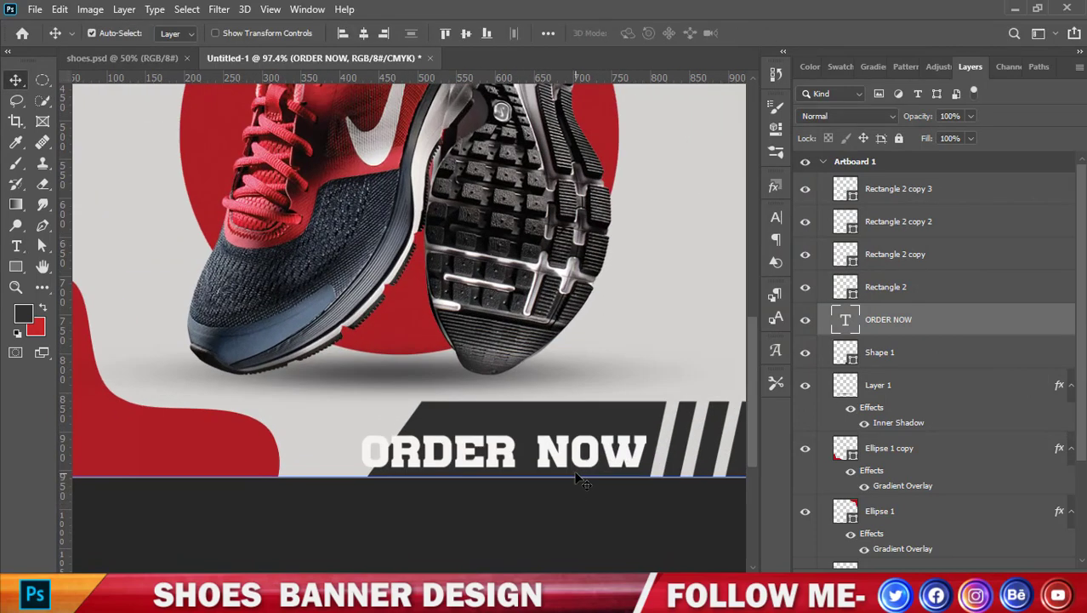
key(ctrl+t)
drag(639, 452, 589, 450)
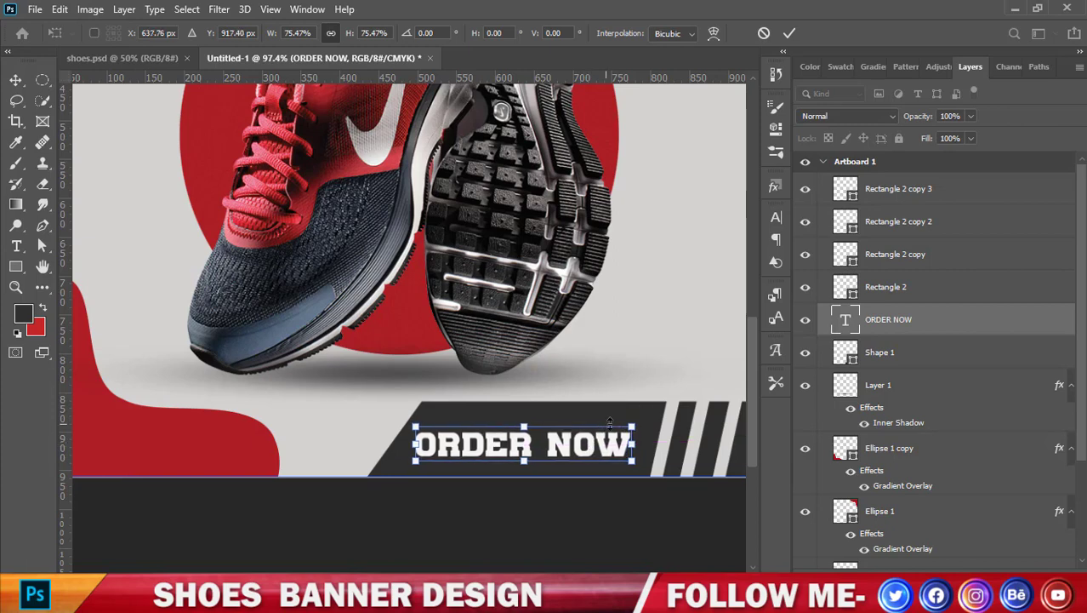
key(Return)
Recolour the ORDER NOW text to grey #d5d3d2.
key(h)
double_click(819, 327)
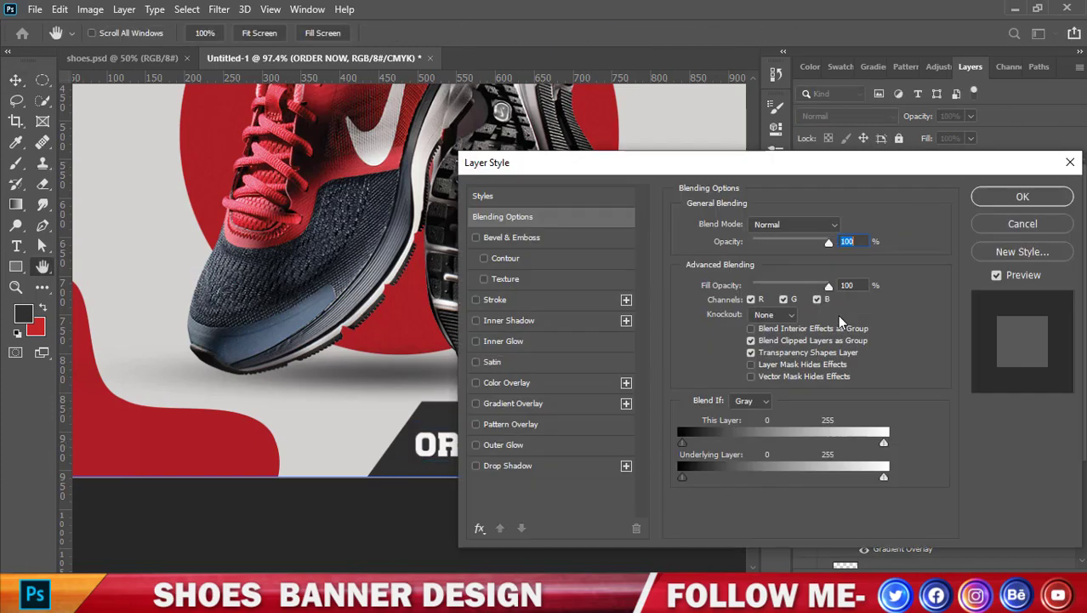
click(1028, 224)
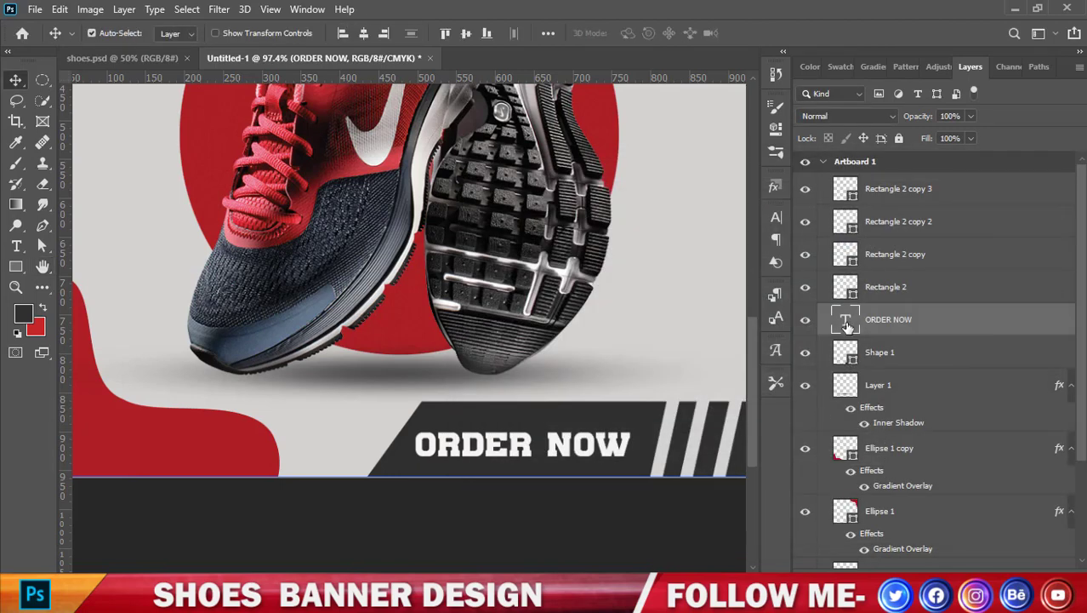
double_click(847, 319)
click(637, 33)
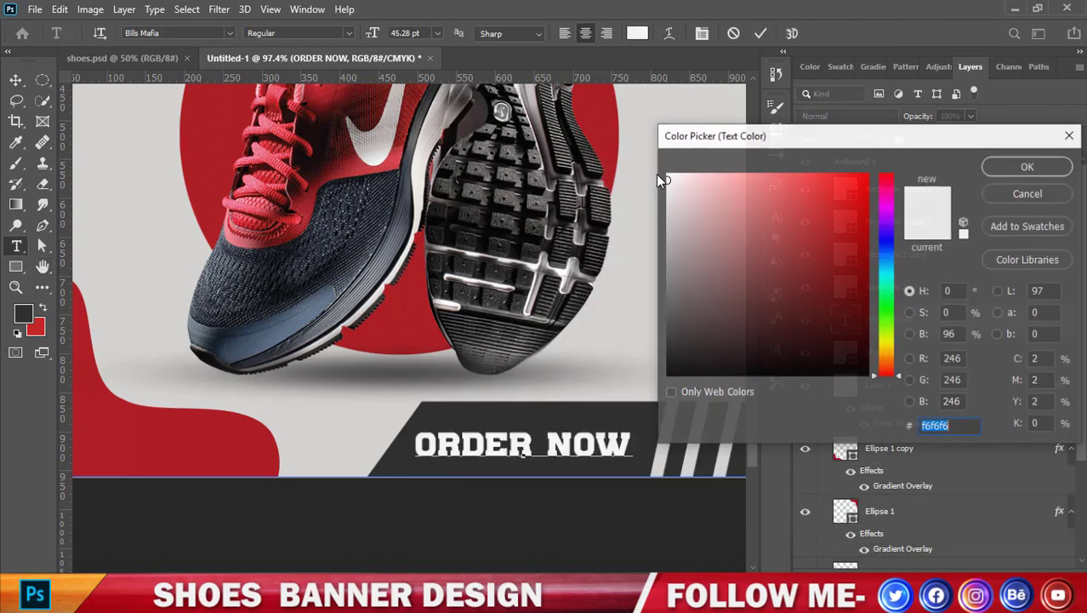
text(d5d3d2)
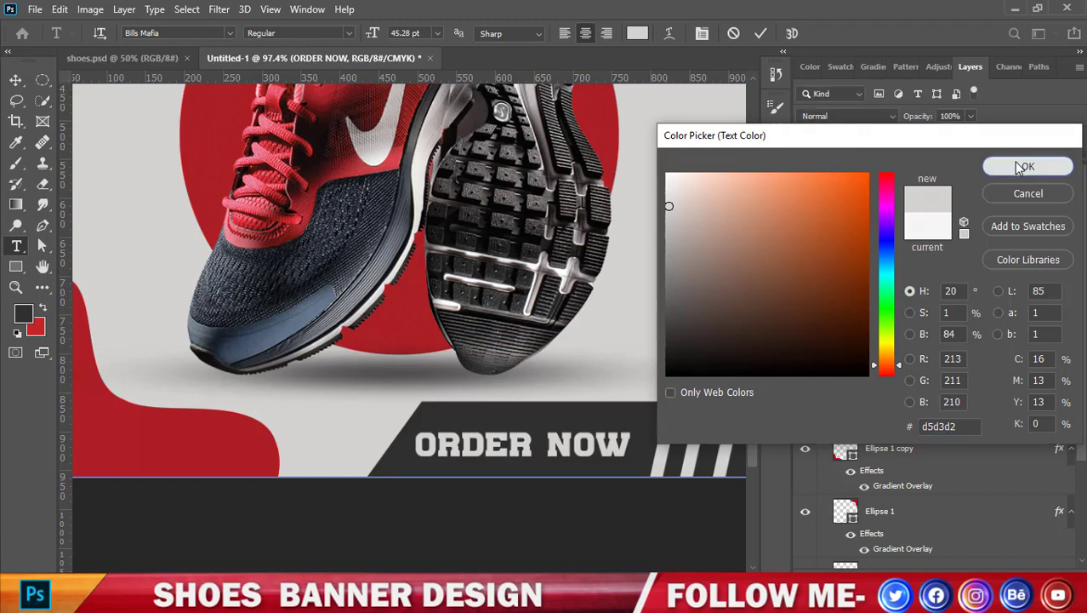
click(1021, 166)
click(15, 79)
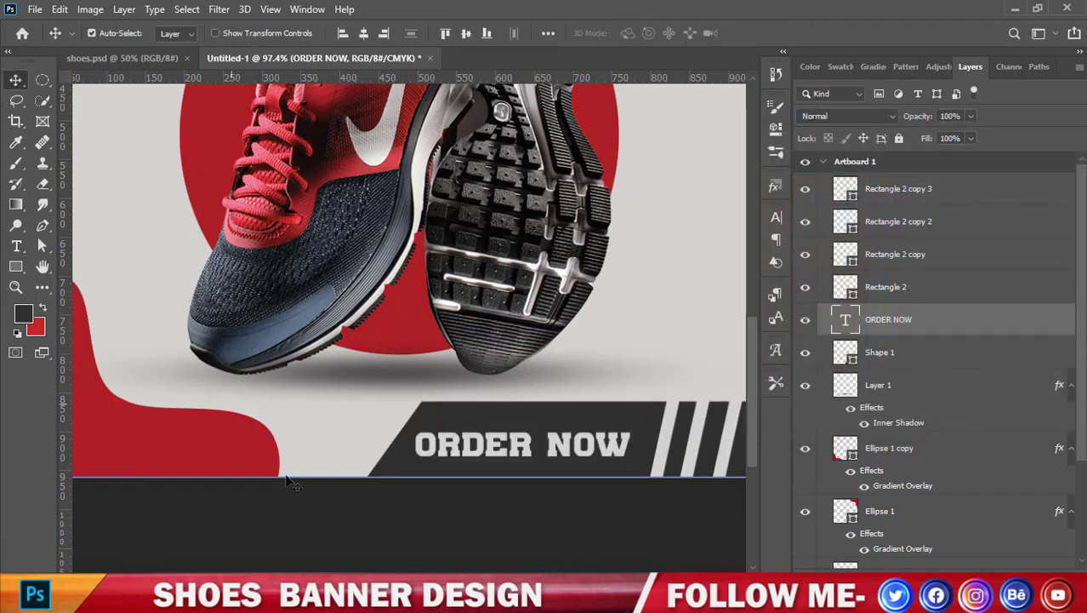
Deselect the text and select the Shape 1 bar layer.
click(313, 515)
scroll(326, 498, down, 3)
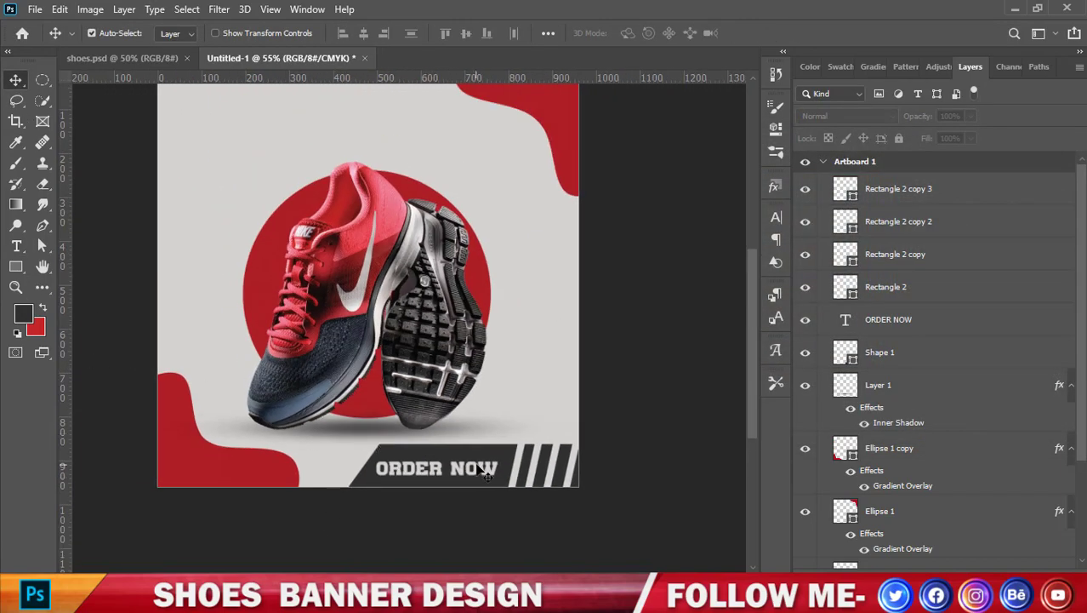
scroll(395, 460, up, 3)
scroll(401, 466, down, 3)
scroll(469, 502, up, 1)
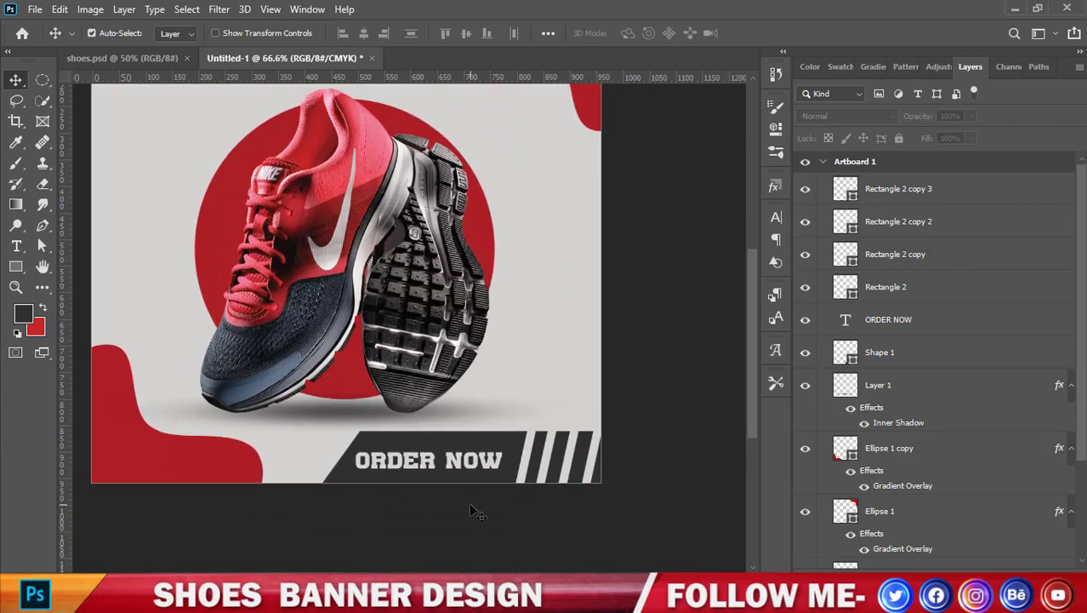
scroll(469, 502, up, 1)
click(500, 438)
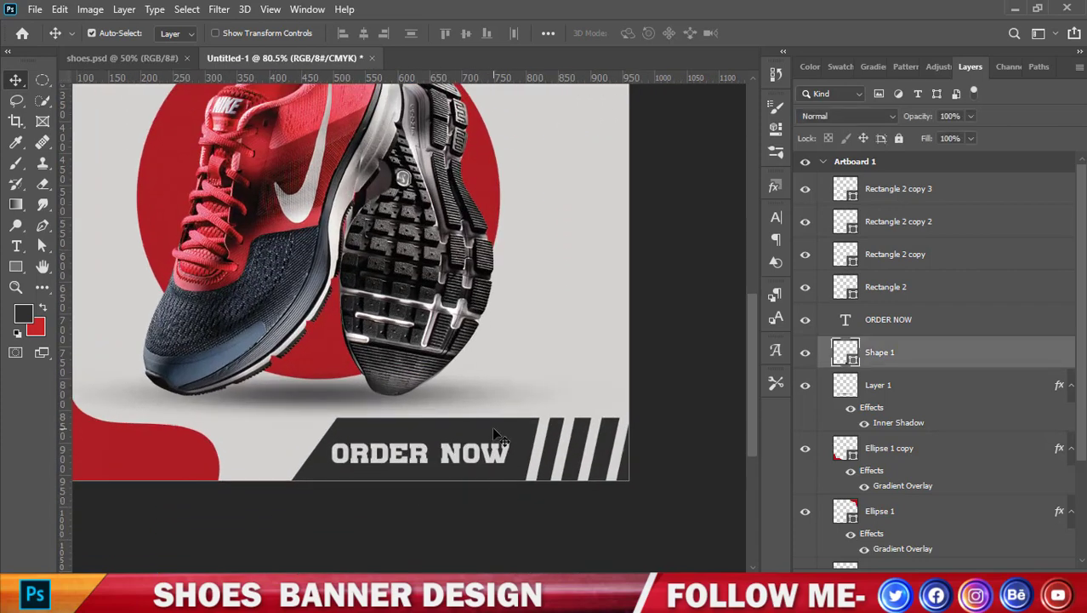
Open the Blending Options for the Shape 1 bar layer.
double_click(839, 359)
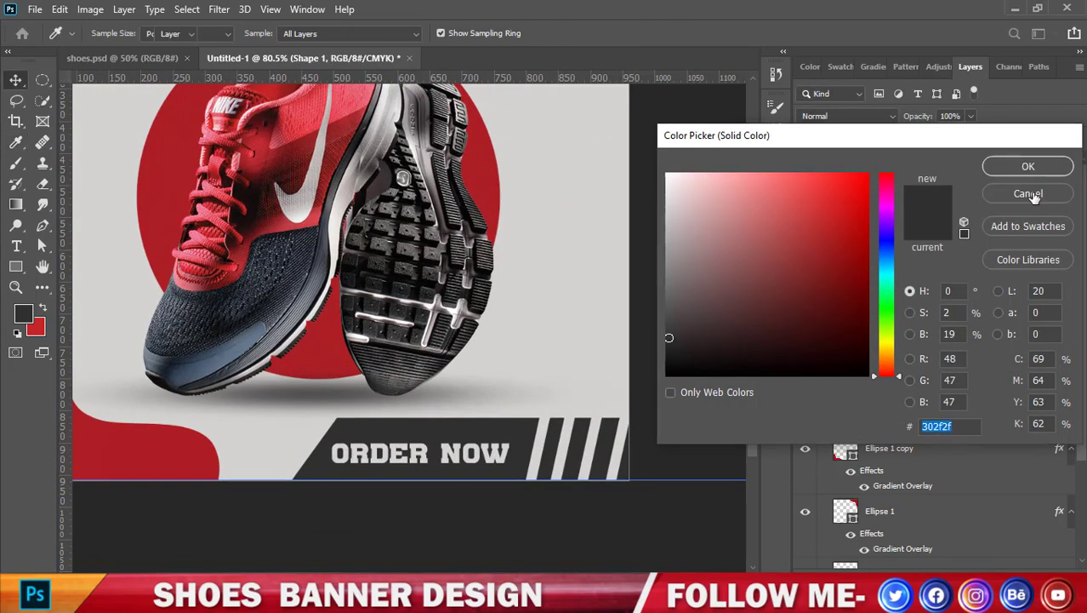
click(1031, 193)
right_click(854, 351)
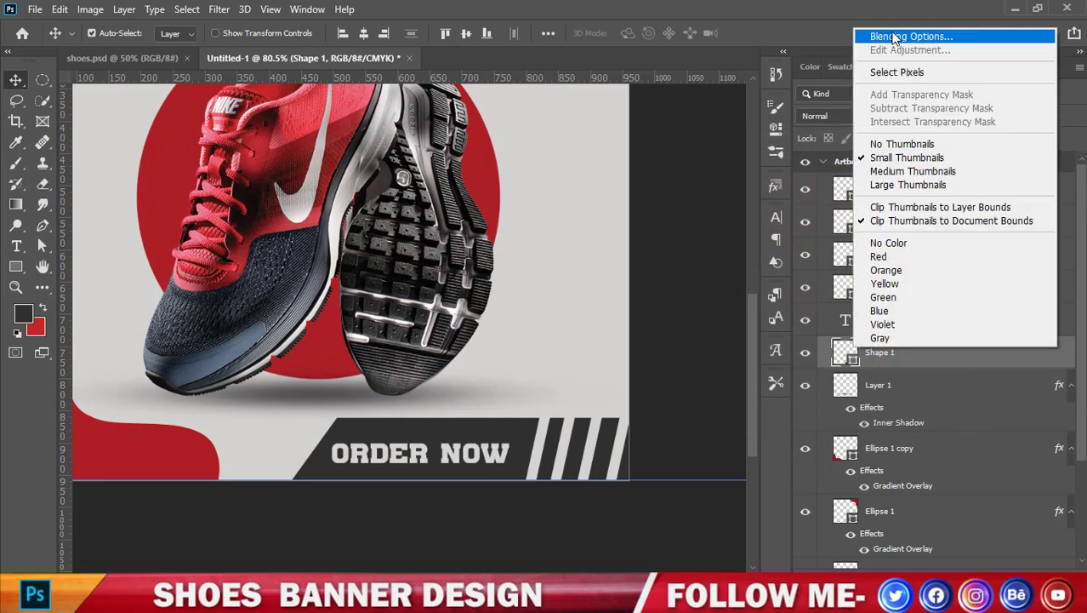
click(910, 37)
drag(768, 163, 973, 144)
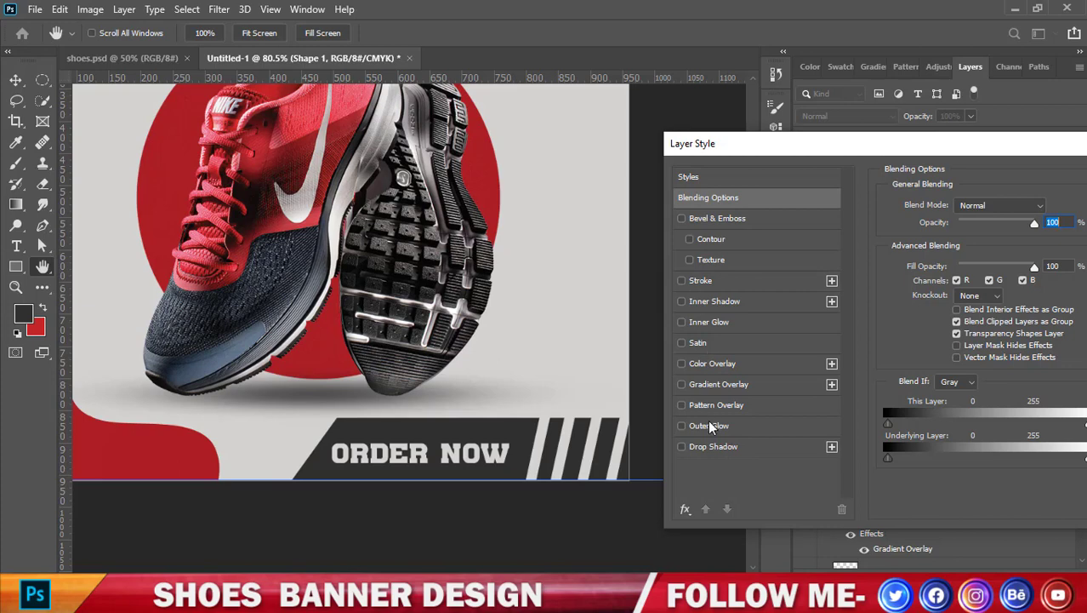
Add a gradient overlay with both colour stops set to near-black charcoal.
click(711, 386)
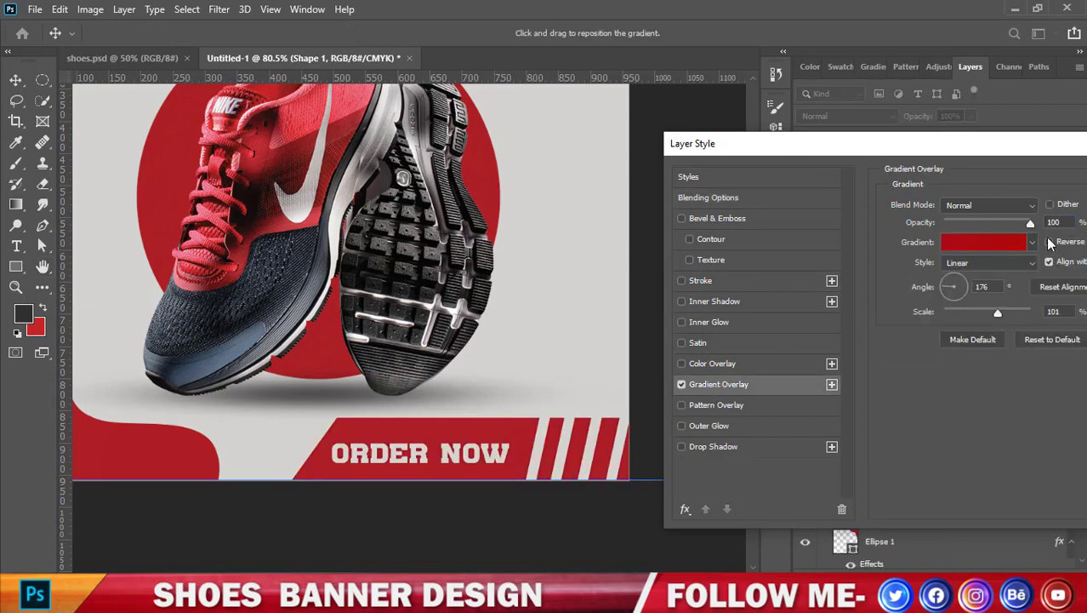
click(1003, 239)
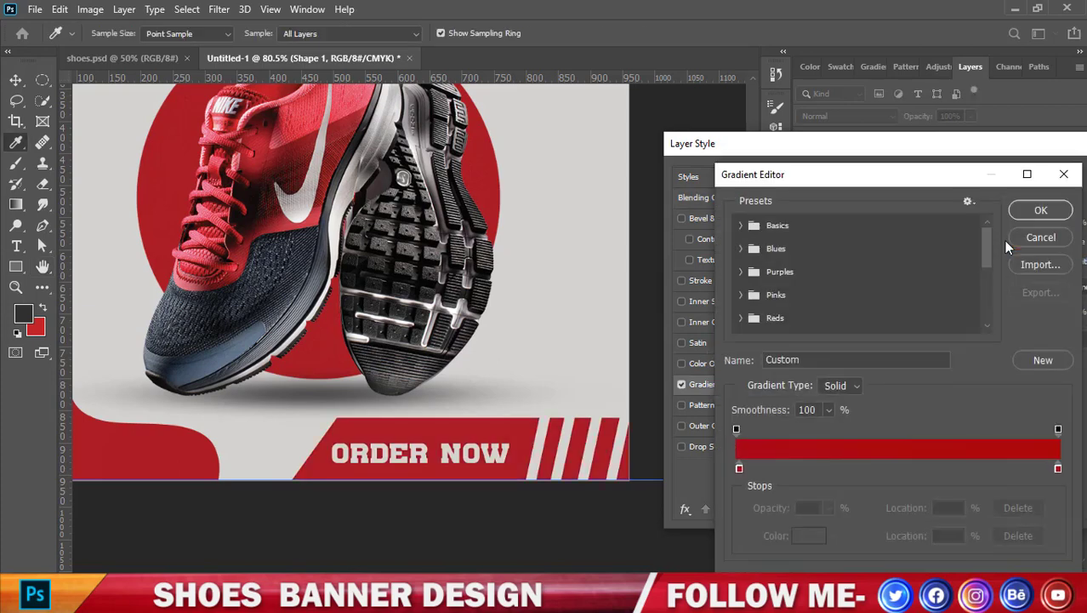
click(738, 468)
double_click(737, 468)
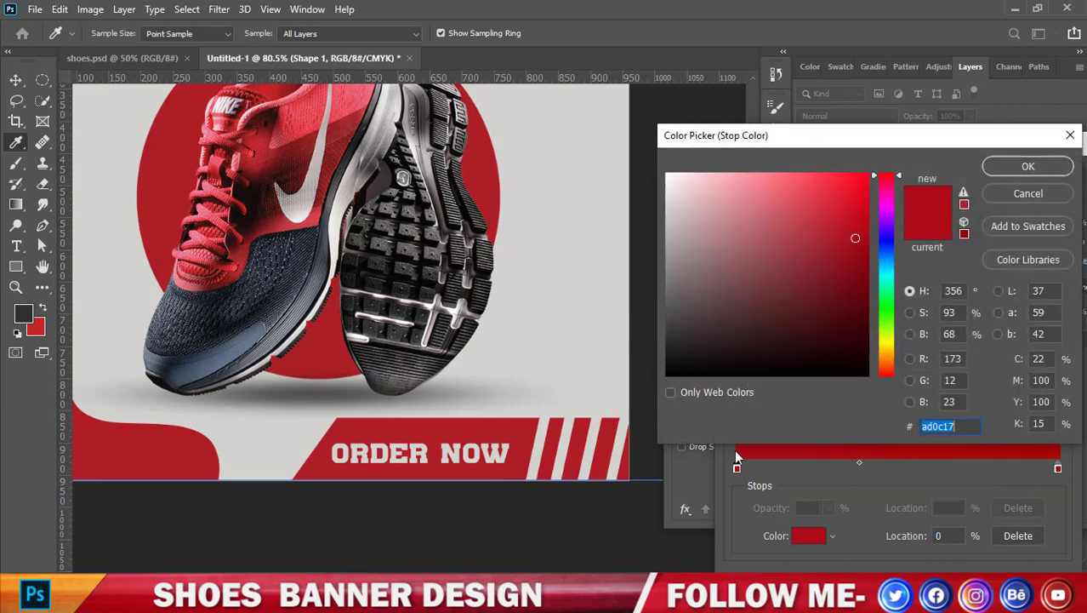
click(683, 359)
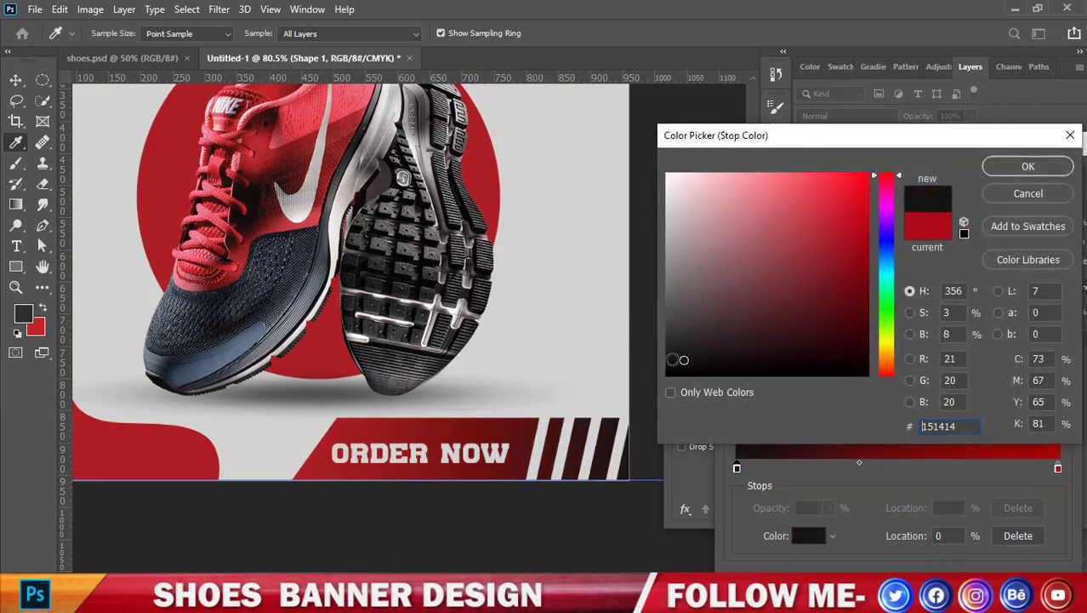
click(1029, 168)
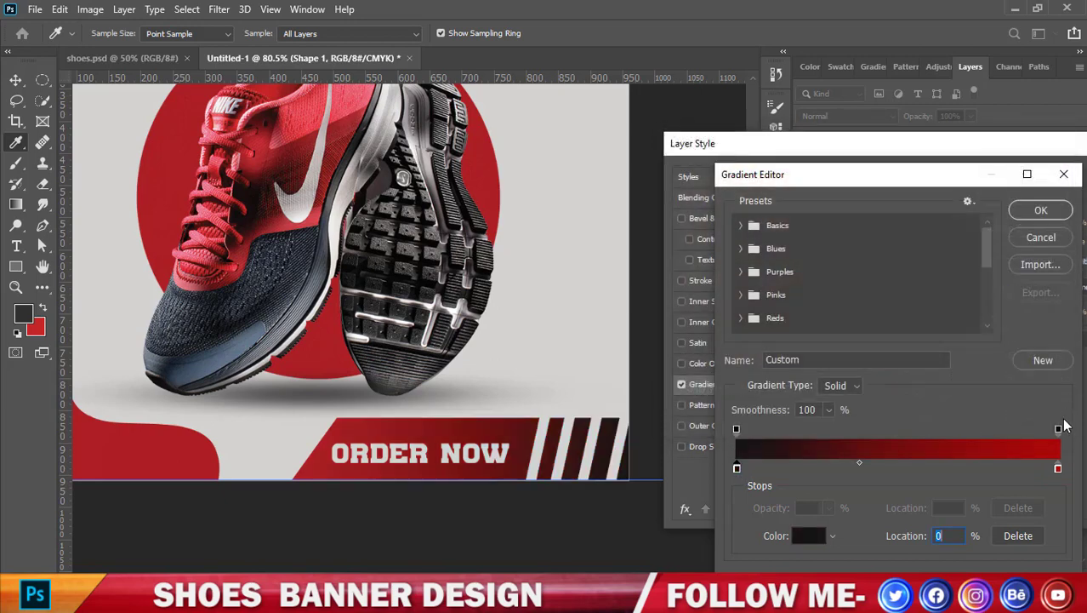
double_click(1058, 469)
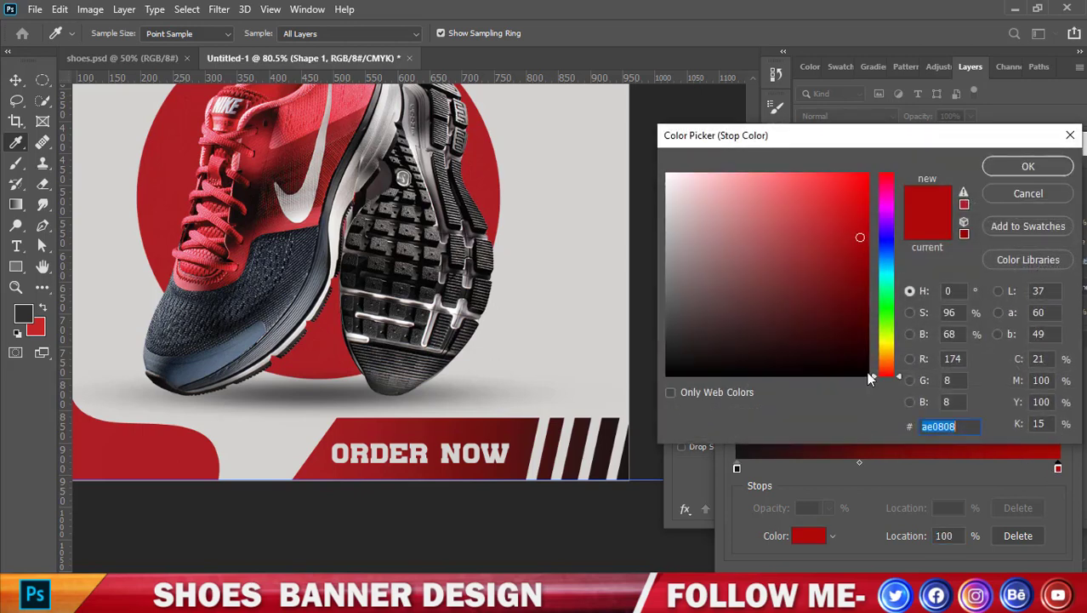
mouse_move(686, 358)
mouse_down()
mouse_move(671, 332)
mouse_move(669, 341)
mouse_up()
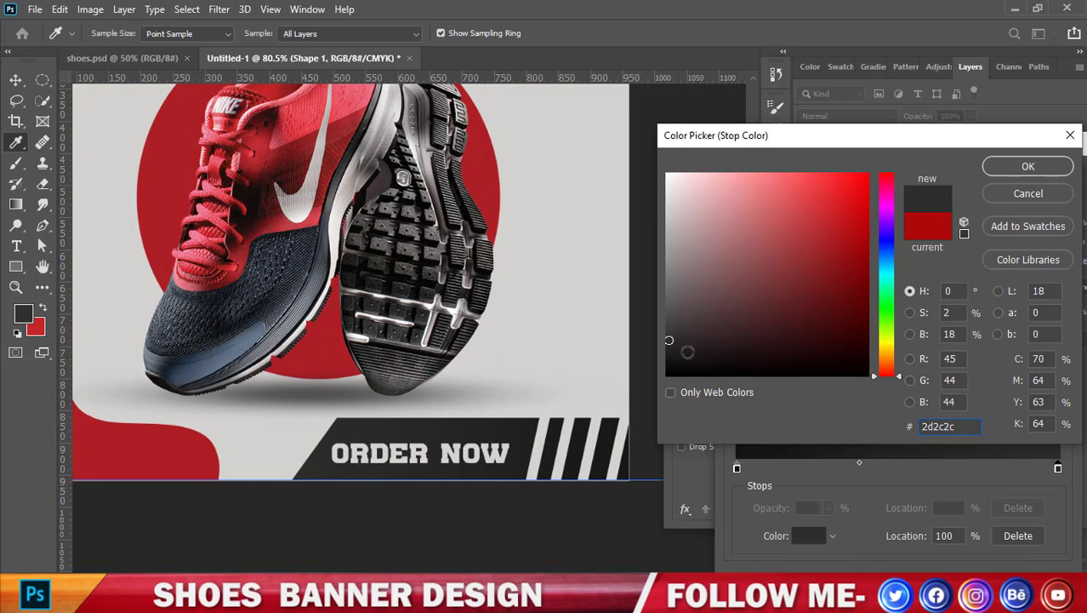
click(1030, 169)
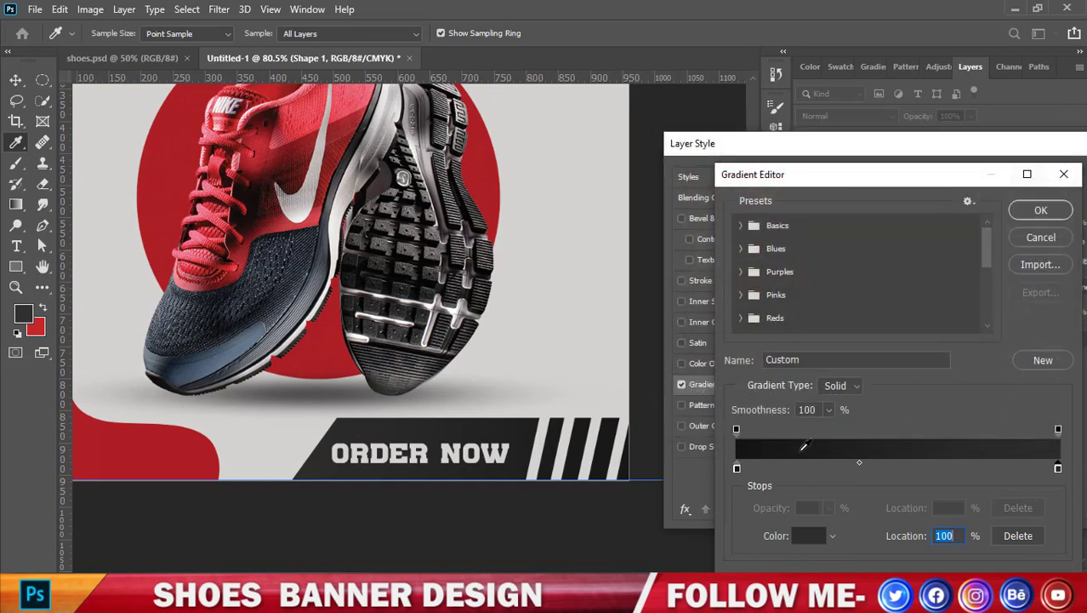
Move the left gradient stop to about 25% and apply the dark overlay.
drag(738, 467, 815, 467)
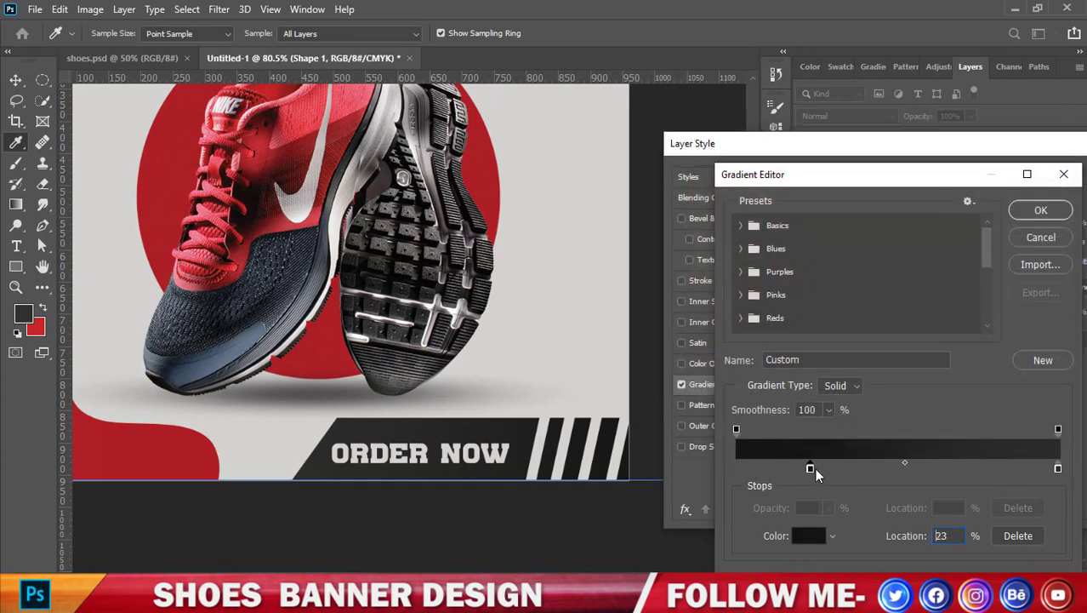
click(1039, 211)
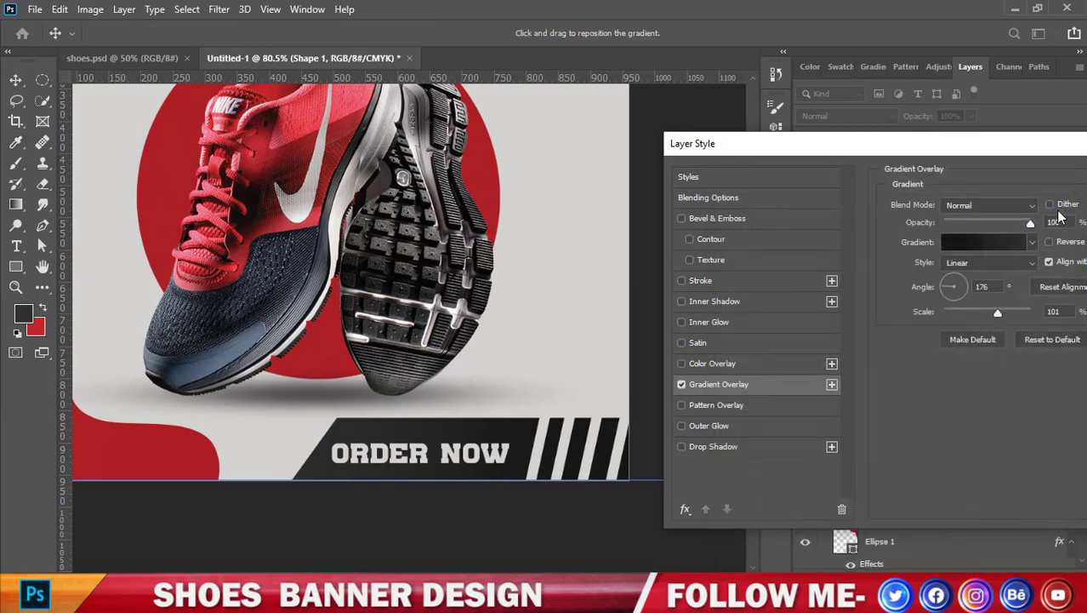
drag(1021, 143, 829, 178)
click(1039, 194)
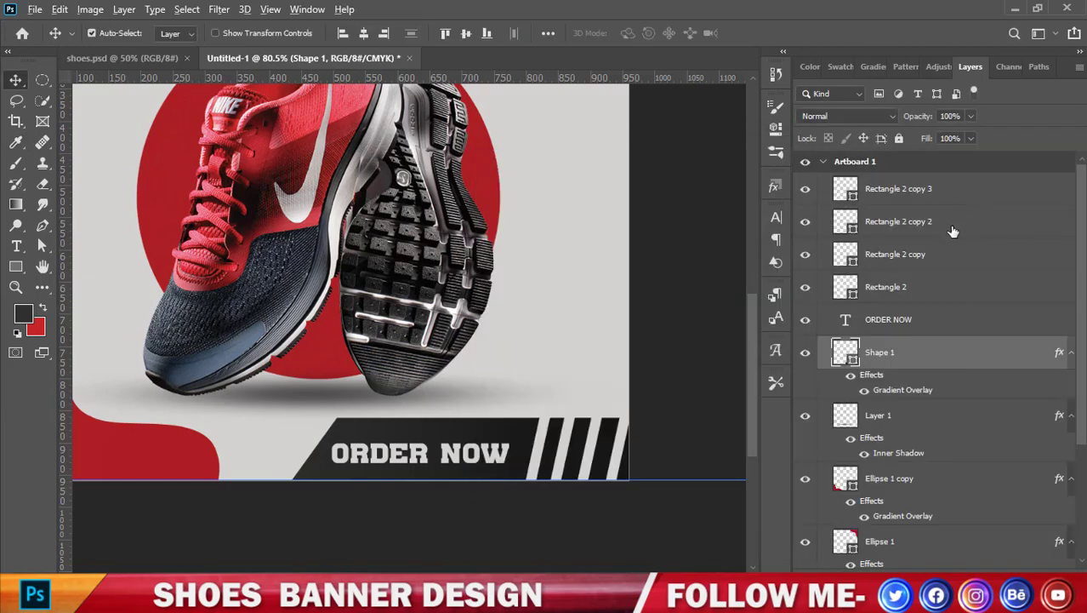
click(696, 217)
scroll(698, 235, down, 2)
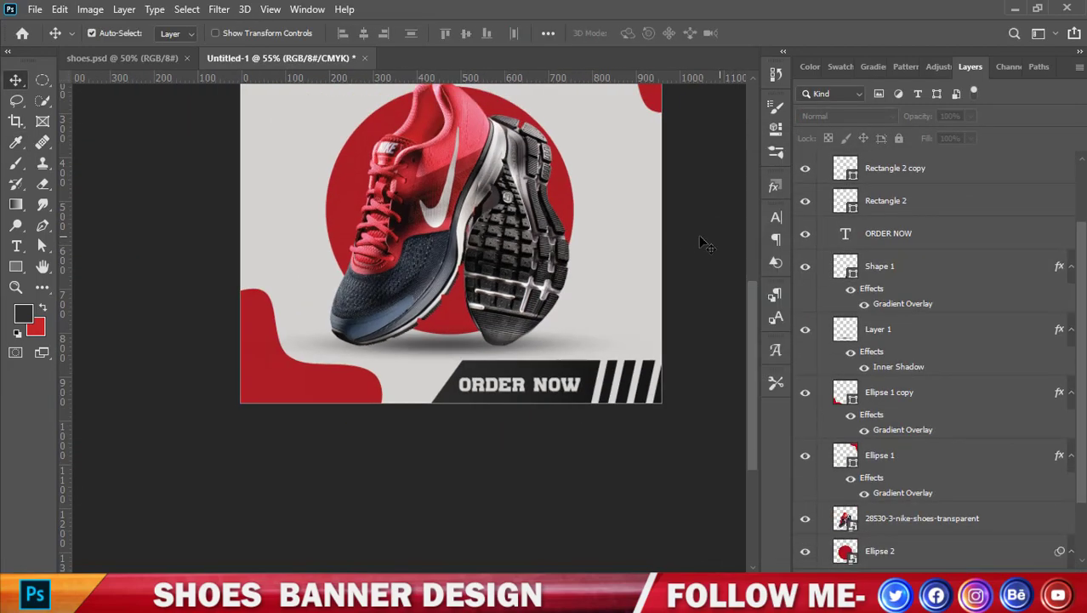
Draw a 162 px light grey circle, Ellipse 3, beside the shoe sole.
scroll(587, 247, up, 3)
scroll(555, 262, up, 1)
scroll(553, 247, up, 2)
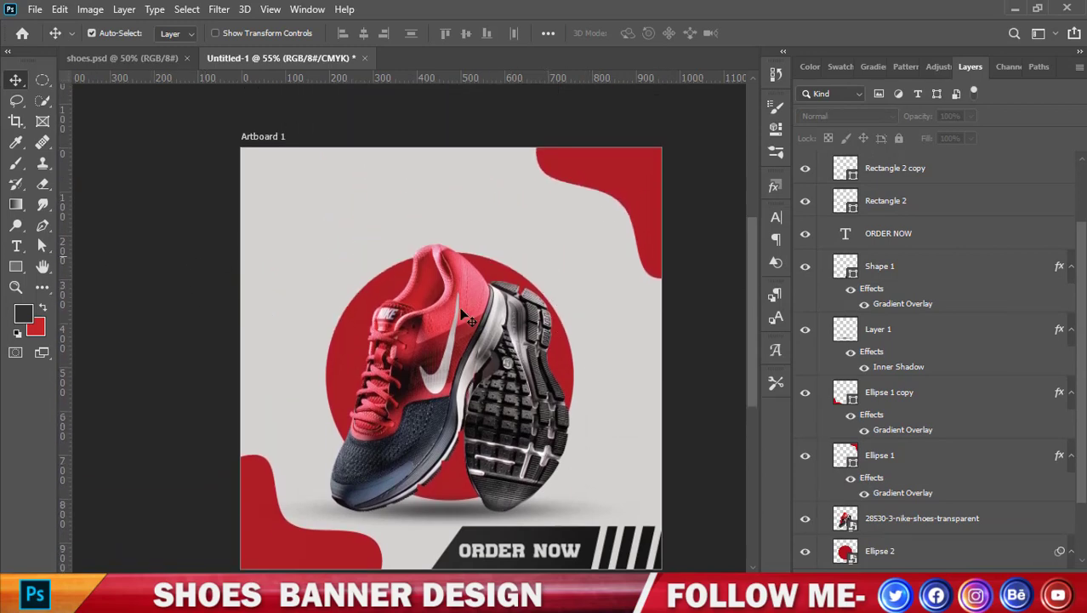
right_click(15, 266)
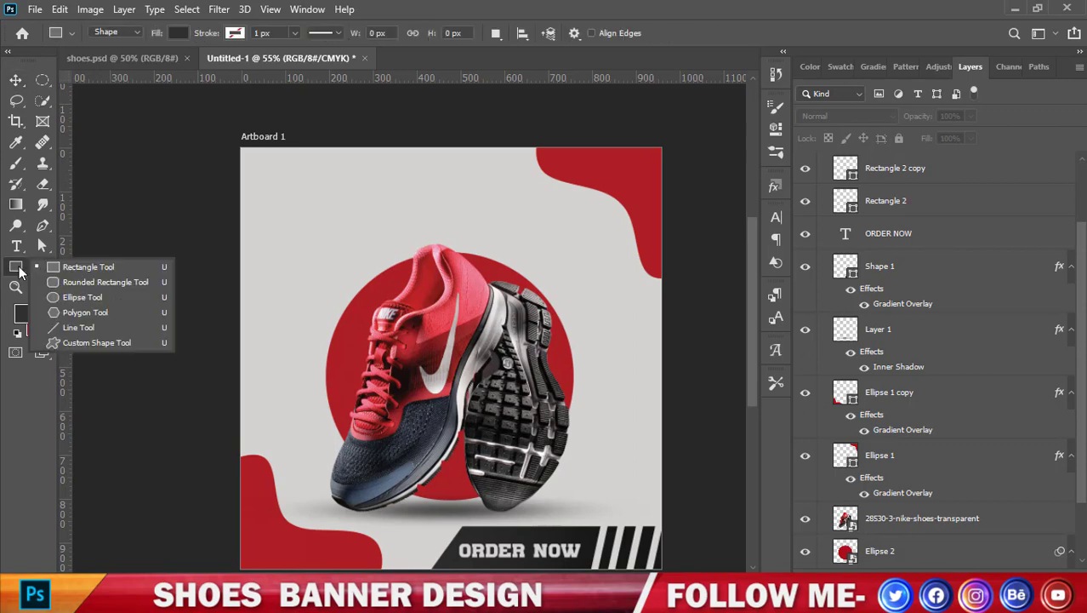
click(77, 287)
scroll(600, 381, down, 4)
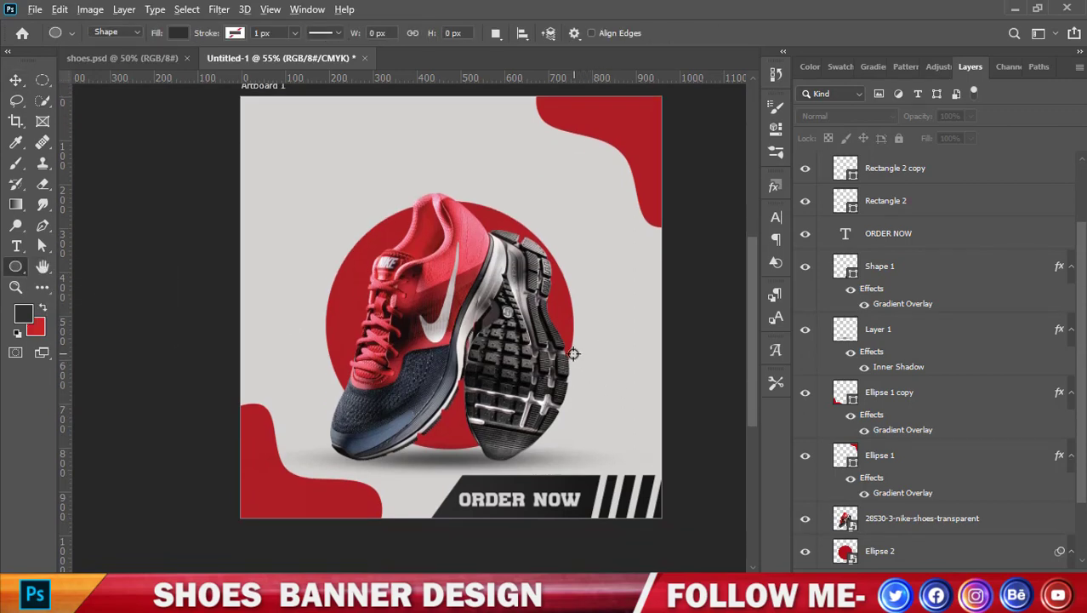
mouse_move(614, 391)
mouse_down()
mouse_move(539, 338)
mouse_move(611, 410)
mouse_up()
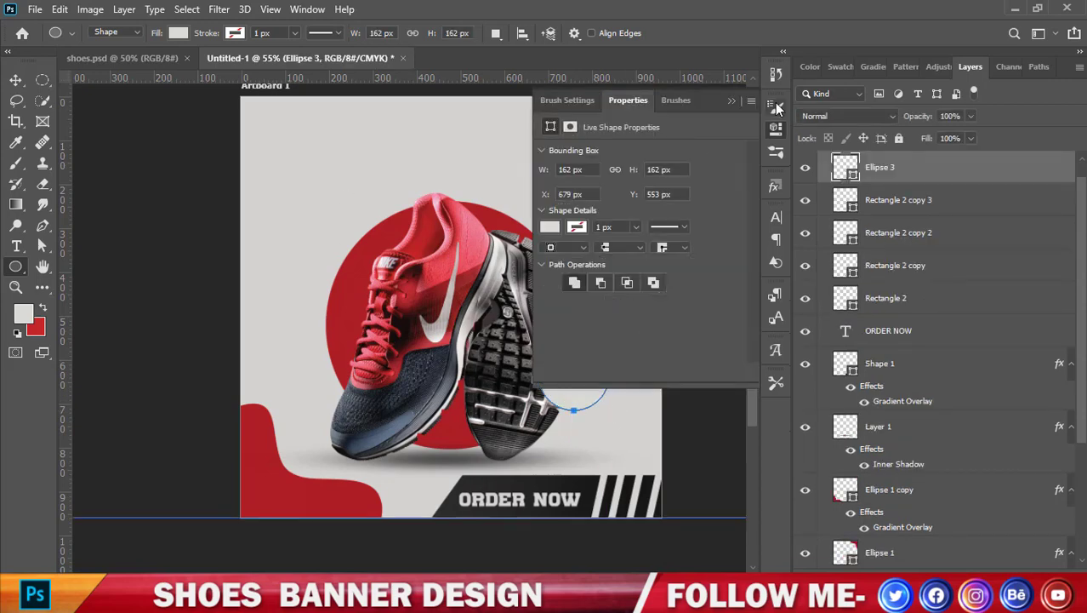
Open the Blending Options for the Ellipse 3 layer.
click(776, 106)
click(16, 80)
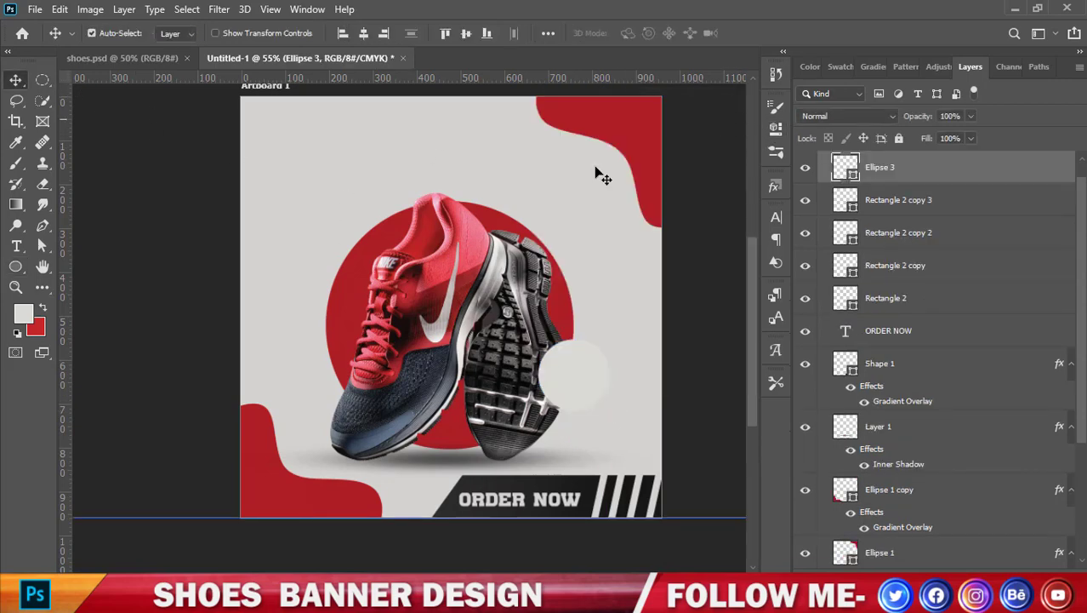
right_click(851, 174)
click(857, 179)
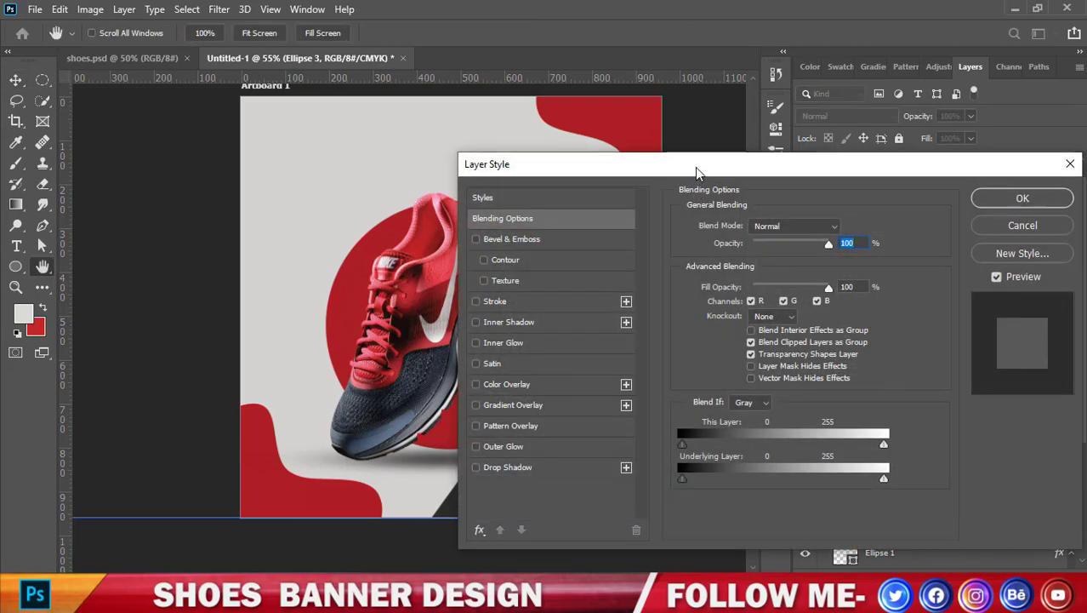
Add a gradient overlay to the circle with a bright yellow f0e921 stop near the left.
mouse_move(696, 170)
mouse_down()
mouse_move(991, 168)
mouse_move(963, 180)
mouse_up()
click(805, 402)
click(1005, 263)
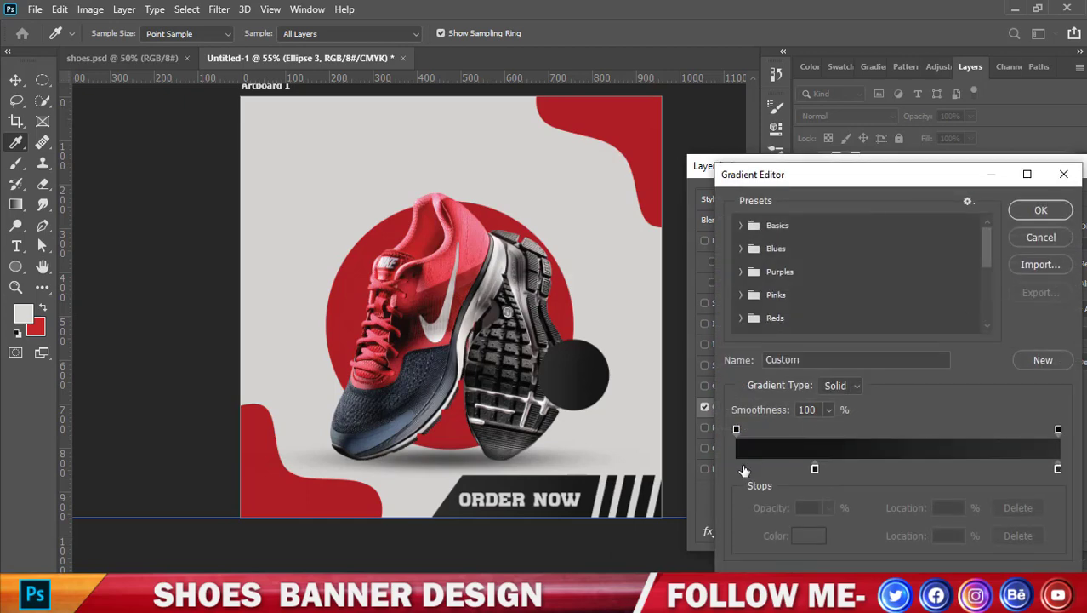
click(812, 468)
drag(815, 468, 757, 469)
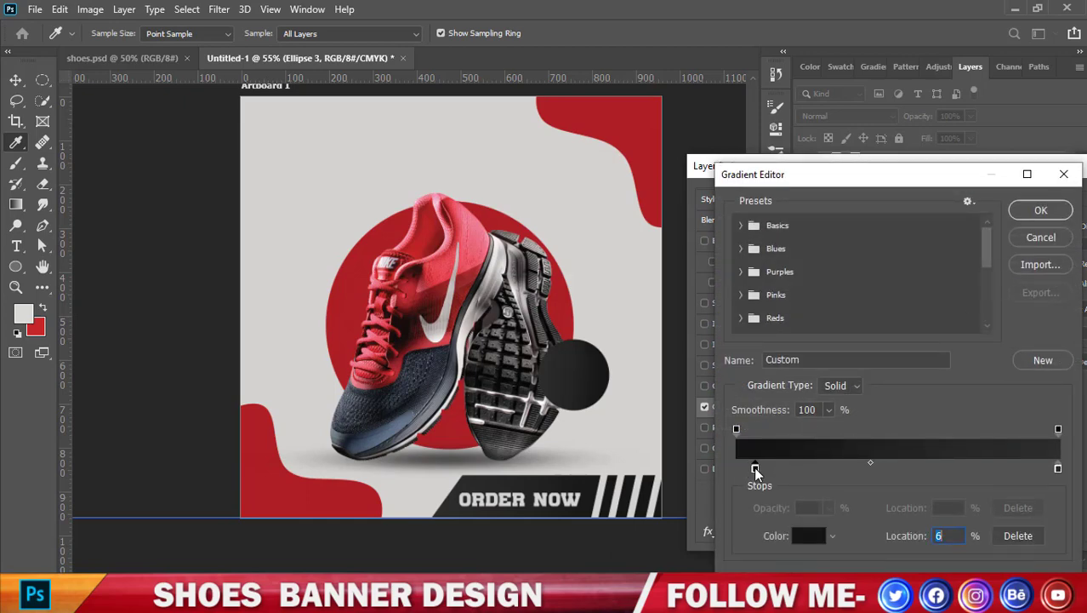
double_click(755, 469)
mouse_move(885, 347)
mouse_down()
mouse_move(886, 356)
mouse_move(870, 339)
mouse_move(897, 349)
mouse_up()
click(842, 185)
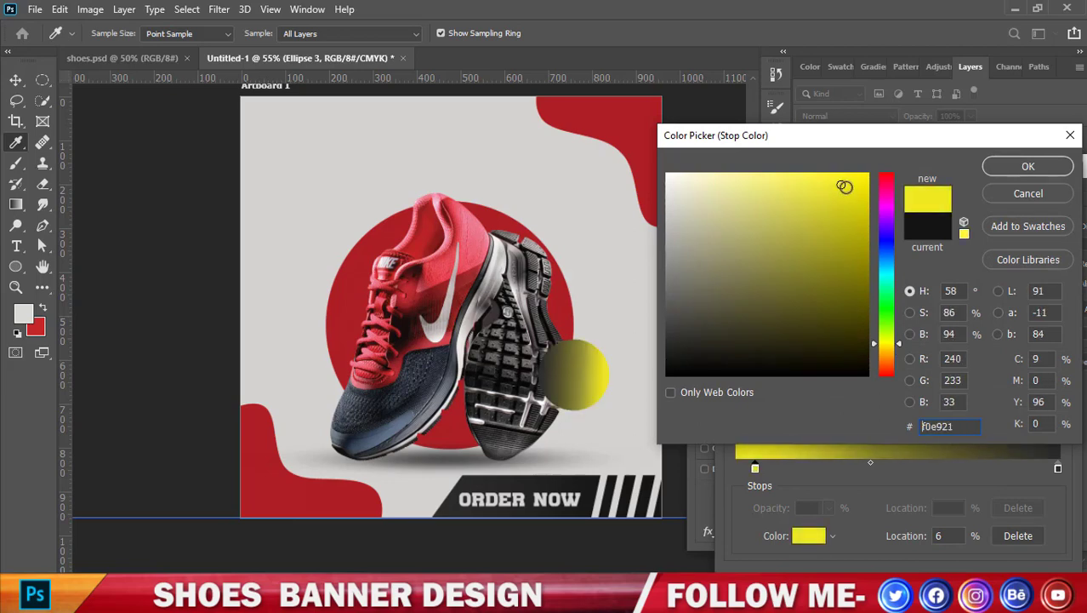
click(1029, 166)
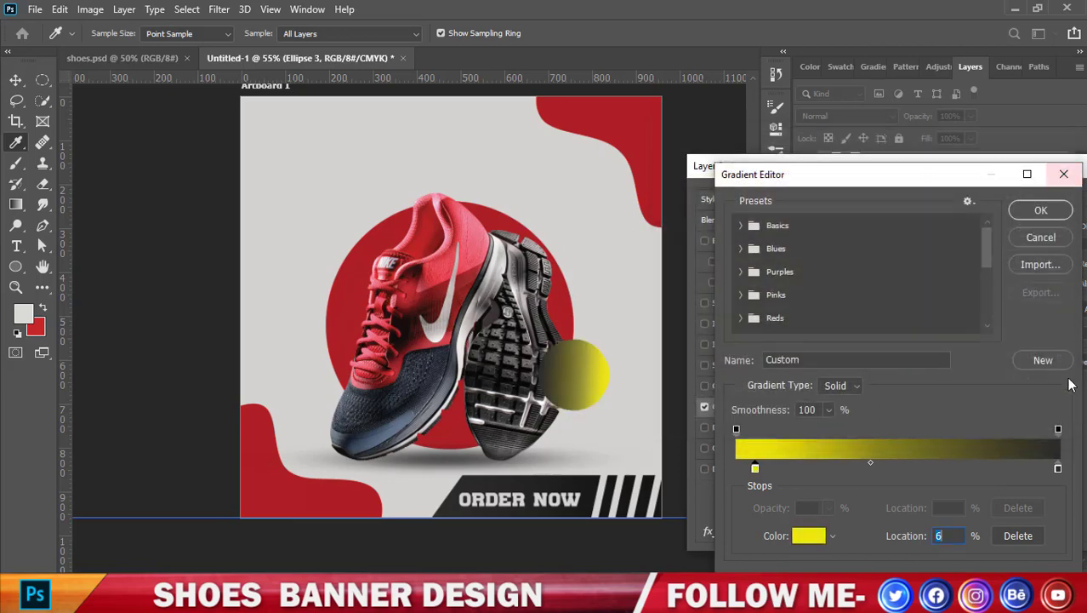
Set the gradient's right-end stop to an olive green.
double_click(1058, 467)
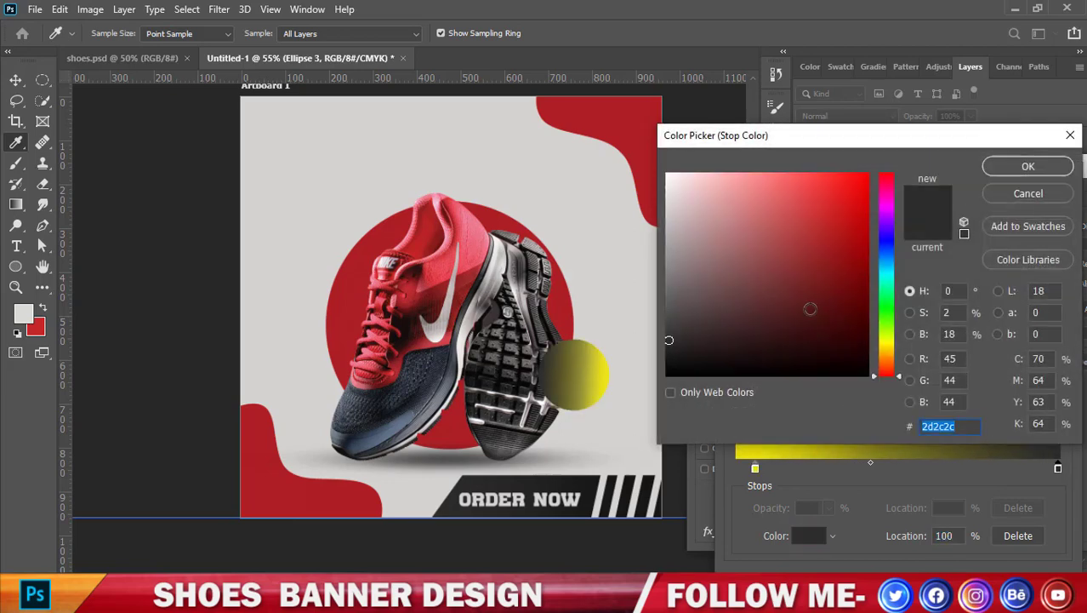
drag(667, 343, 668, 279)
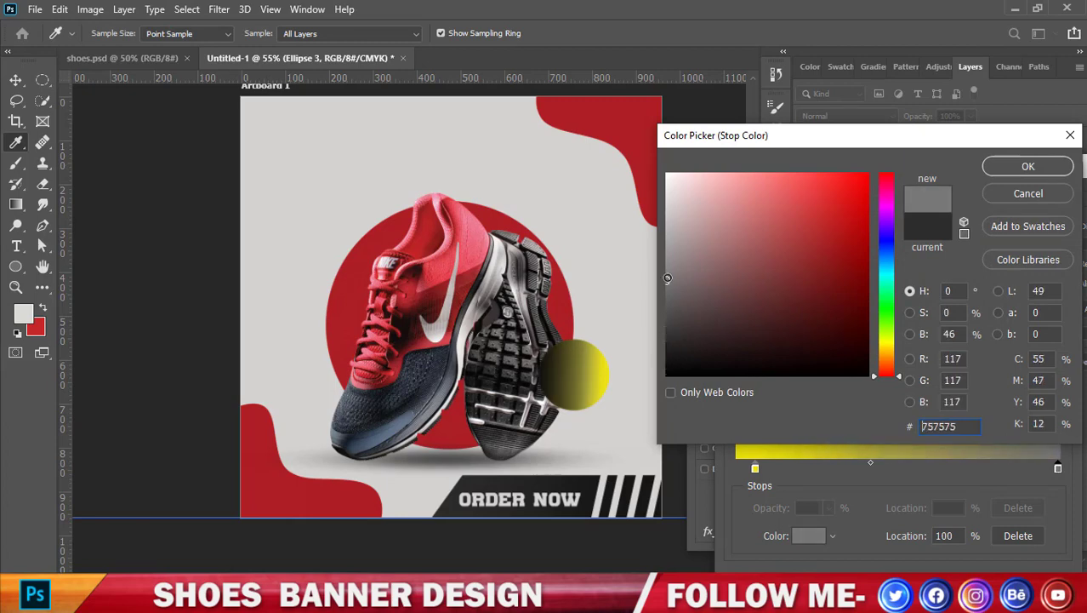
click(893, 350)
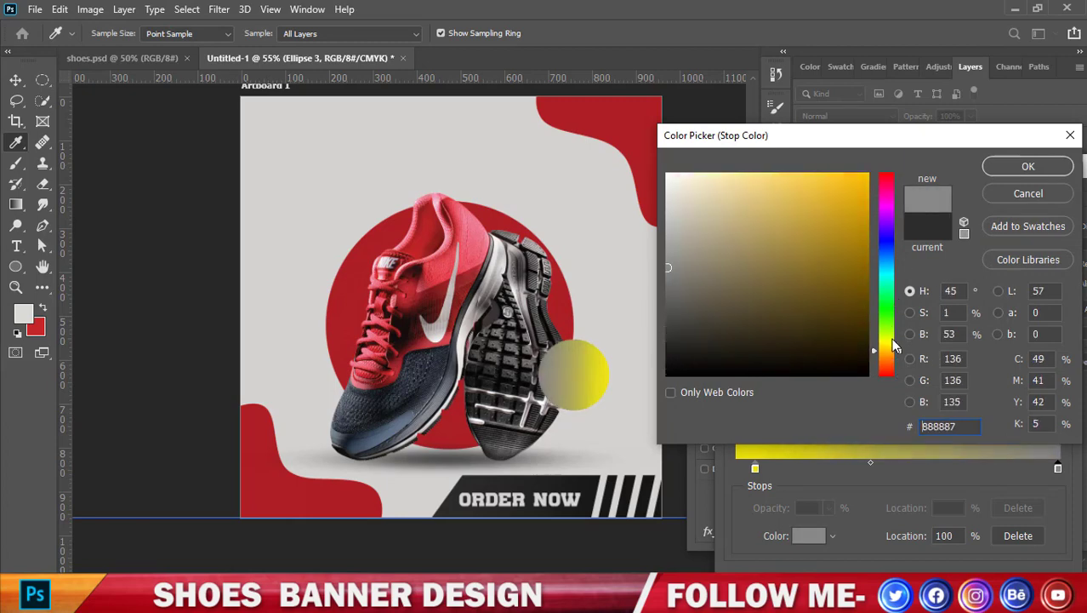
drag(893, 345, 894, 338)
mouse_move(680, 287)
mouse_down()
mouse_move(738, 316)
mouse_move(763, 283)
mouse_move(799, 275)
mouse_up()
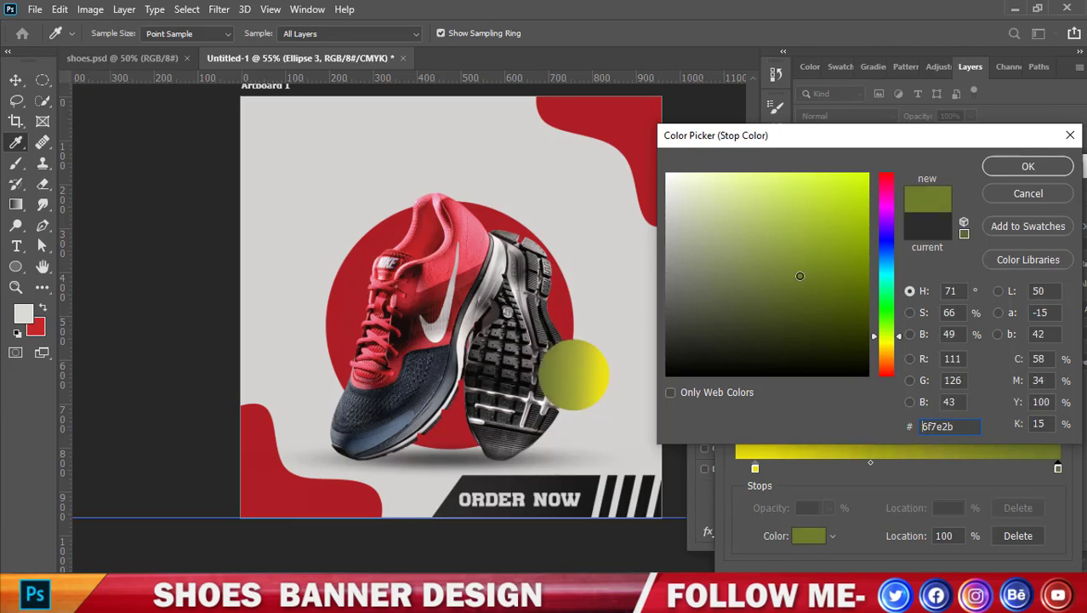
click(1026, 167)
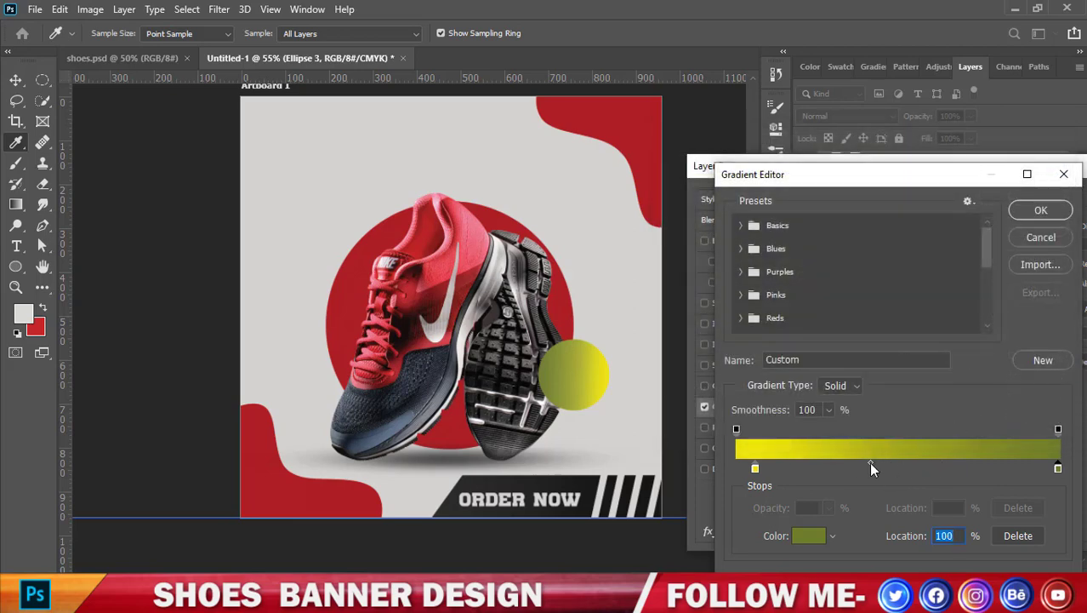
Move the gradient midpoint to 70%, brighten the right stop to #92a636, and enlarge the scale.
click(870, 463)
drag(885, 464, 967, 463)
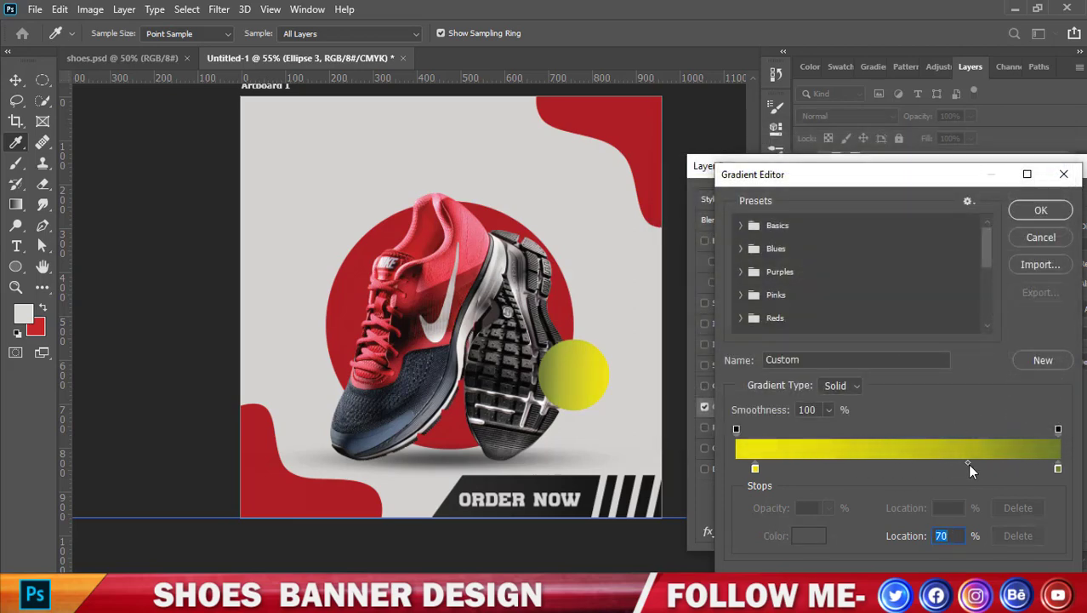
double_click(1058, 468)
drag(800, 274, 803, 245)
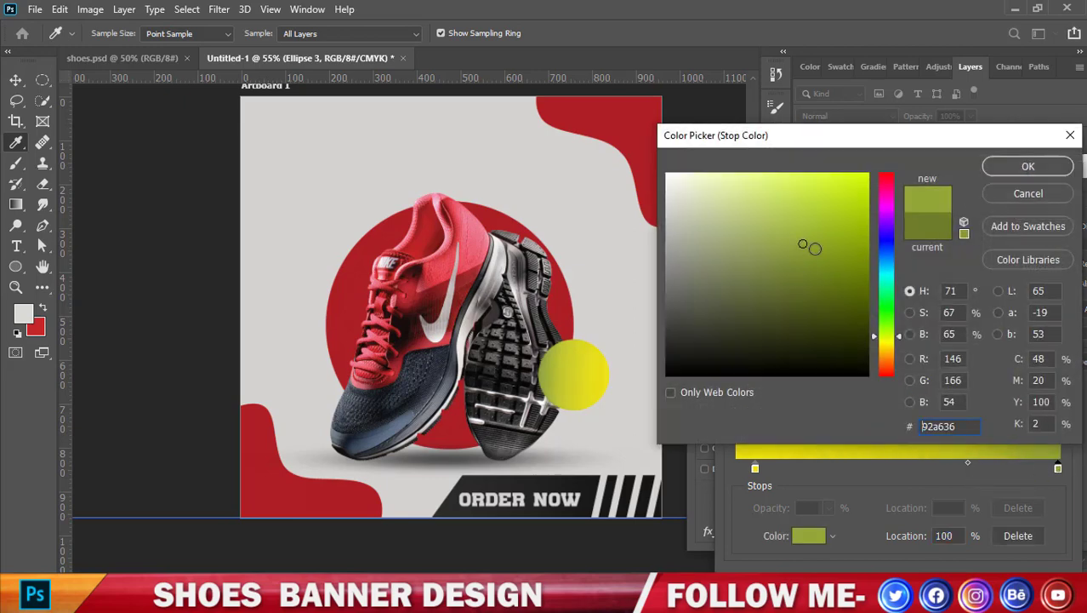
click(1030, 166)
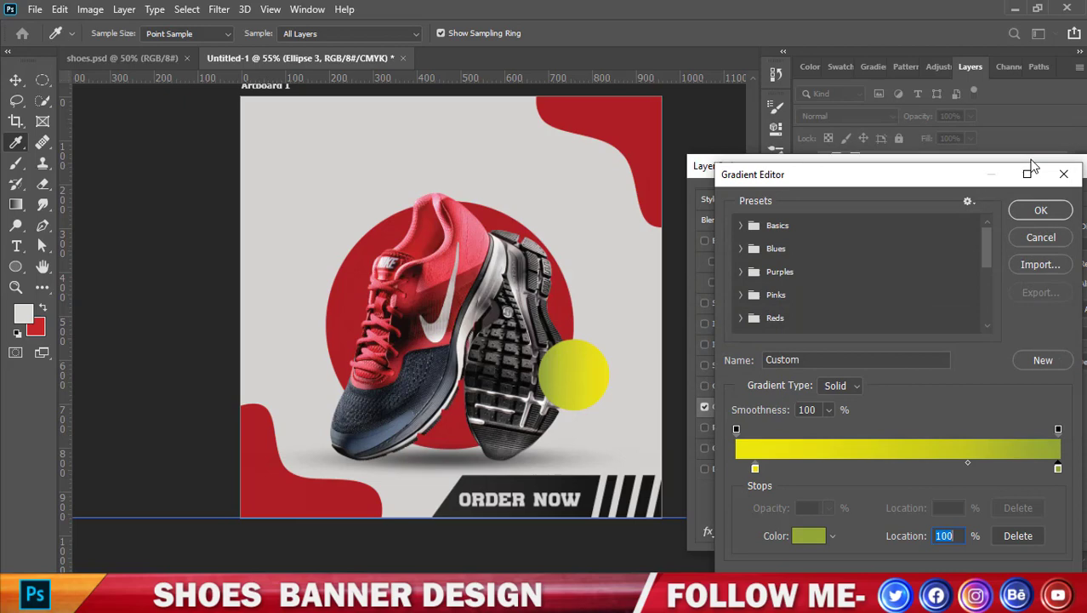
click(1036, 210)
mouse_move(1021, 334)
mouse_down()
mouse_move(1046, 334)
mouse_move(1034, 334)
mouse_up()
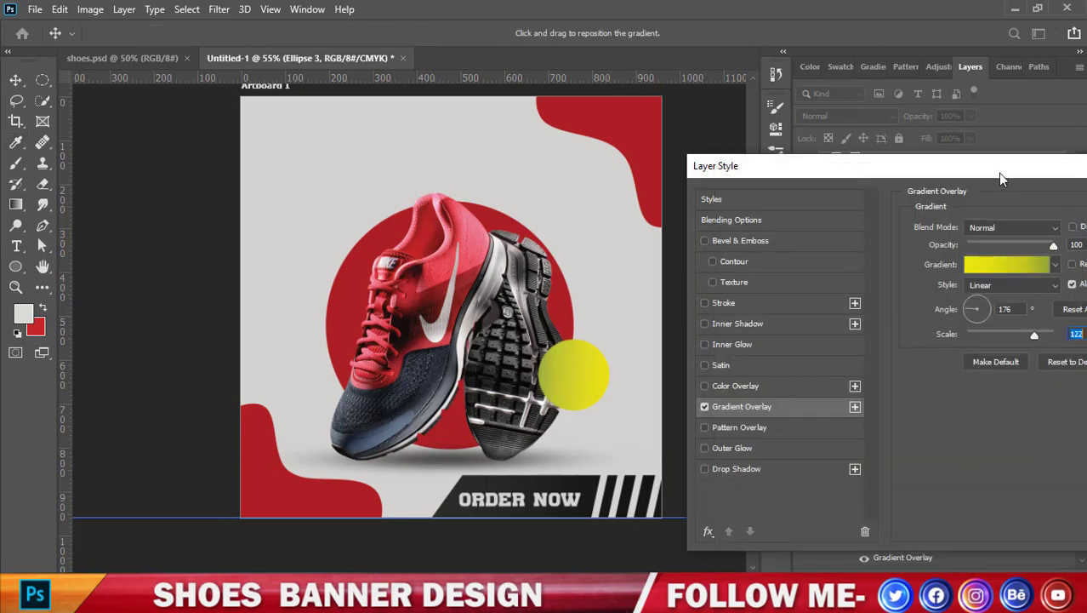
drag(998, 173, 912, 182)
drag(1002, 182, 905, 193)
Apply the circle's gradient overlay and nudge the yellow circle slightly upward.
click(1044, 223)
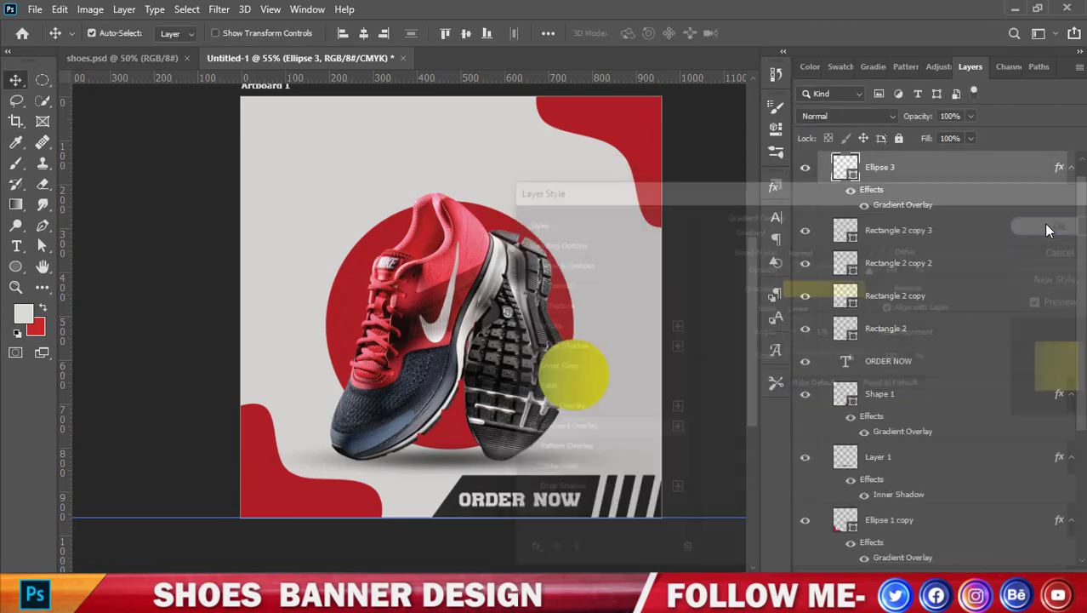
drag(579, 387, 577, 381)
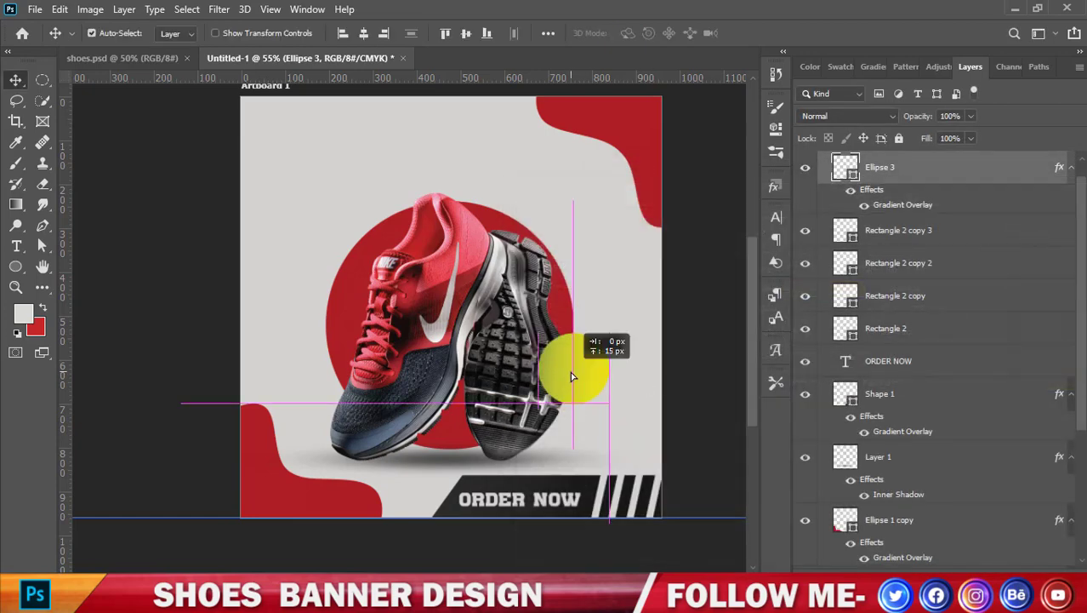
scroll(102, 271, up, 2)
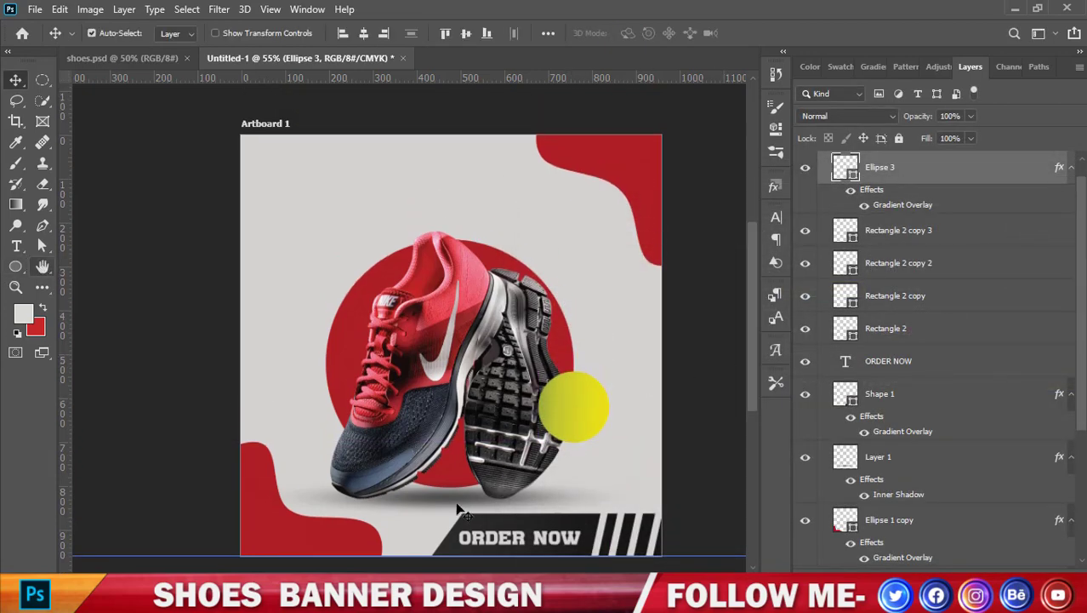
Duplicate the ORDER NOW text near the top and make the copy black.
drag(477, 536, 426, 212)
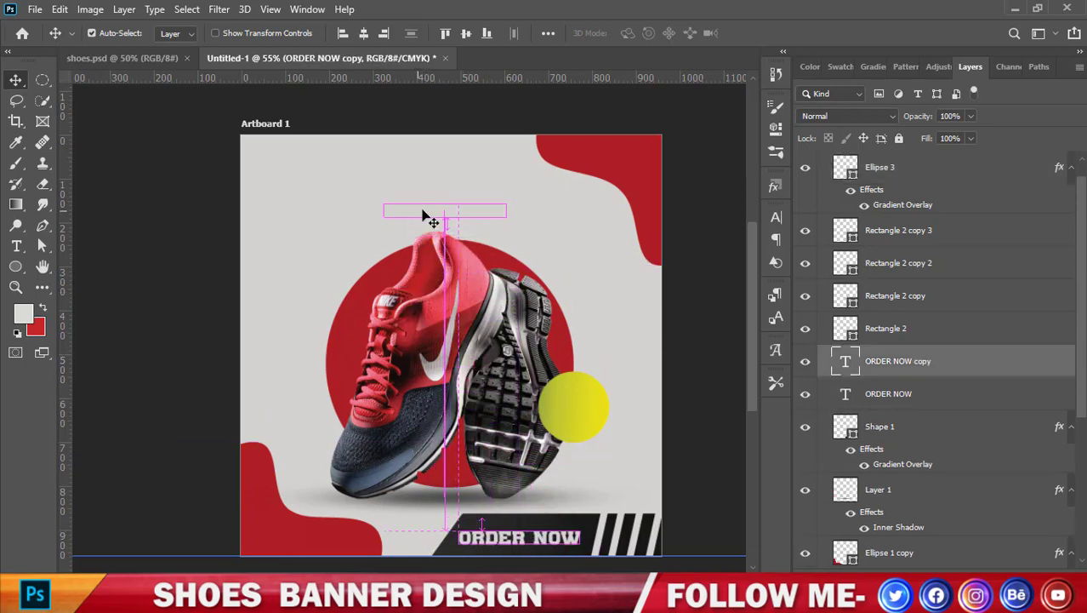
double_click(425, 211)
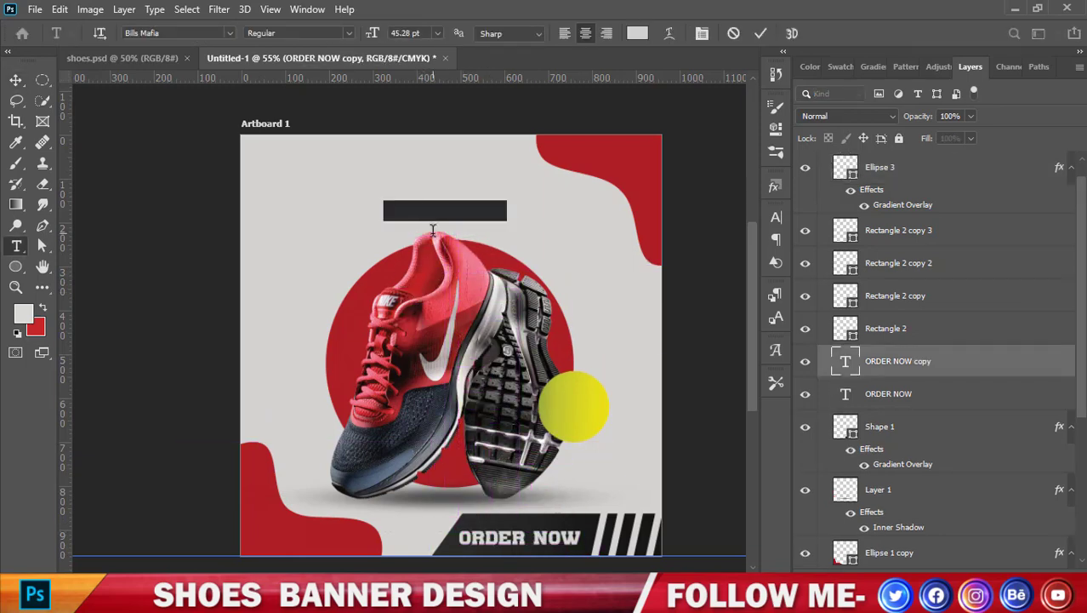
click(637, 34)
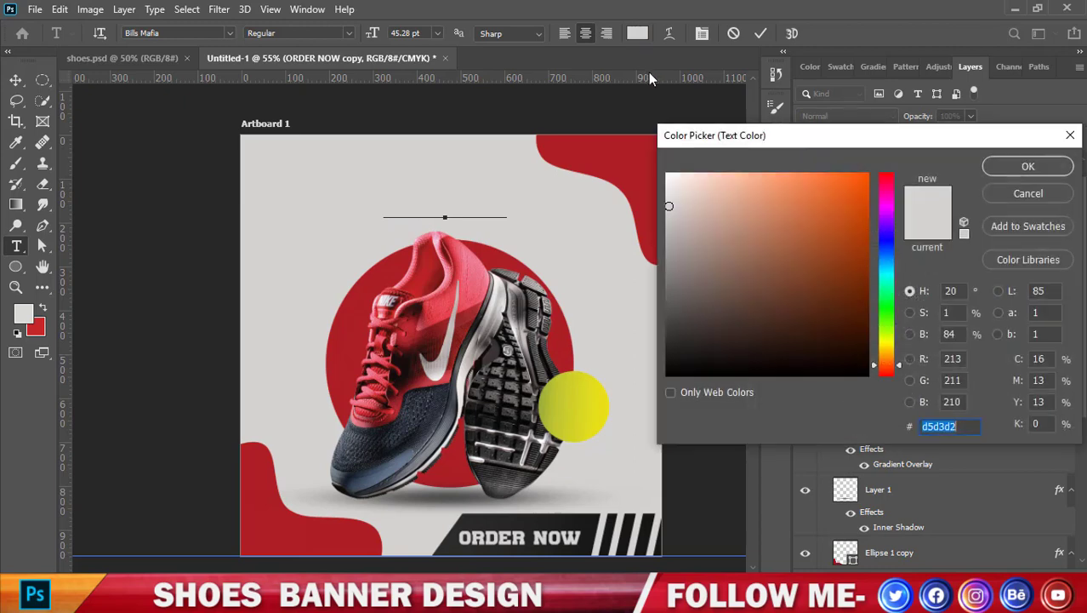
drag(681, 259, 668, 371)
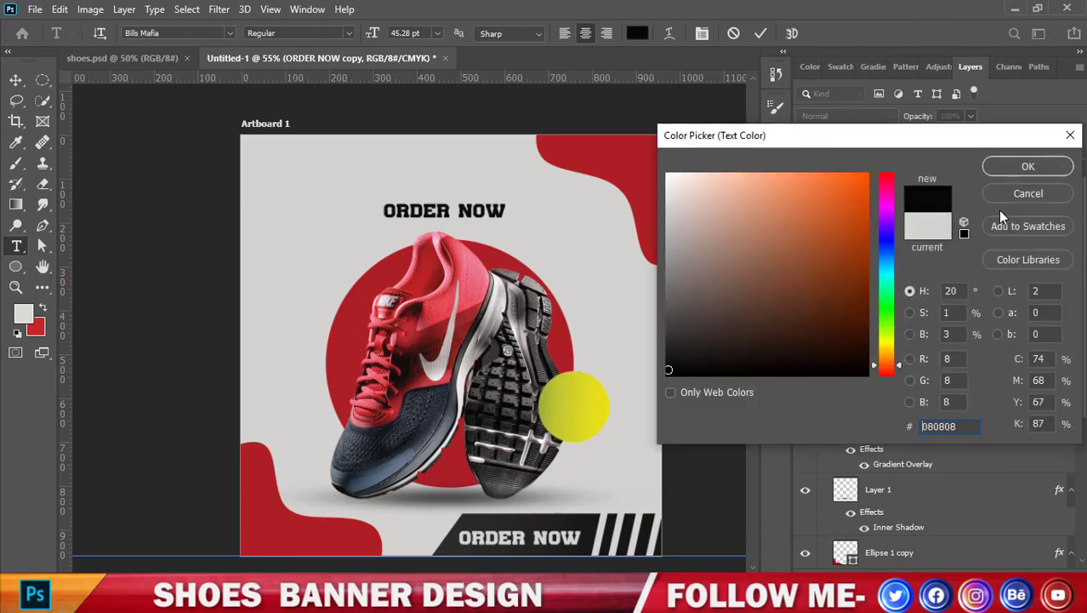
click(1025, 166)
click(476, 204)
Retype the black copy as NEW and move it up near the banner's top.
double_click(474, 205)
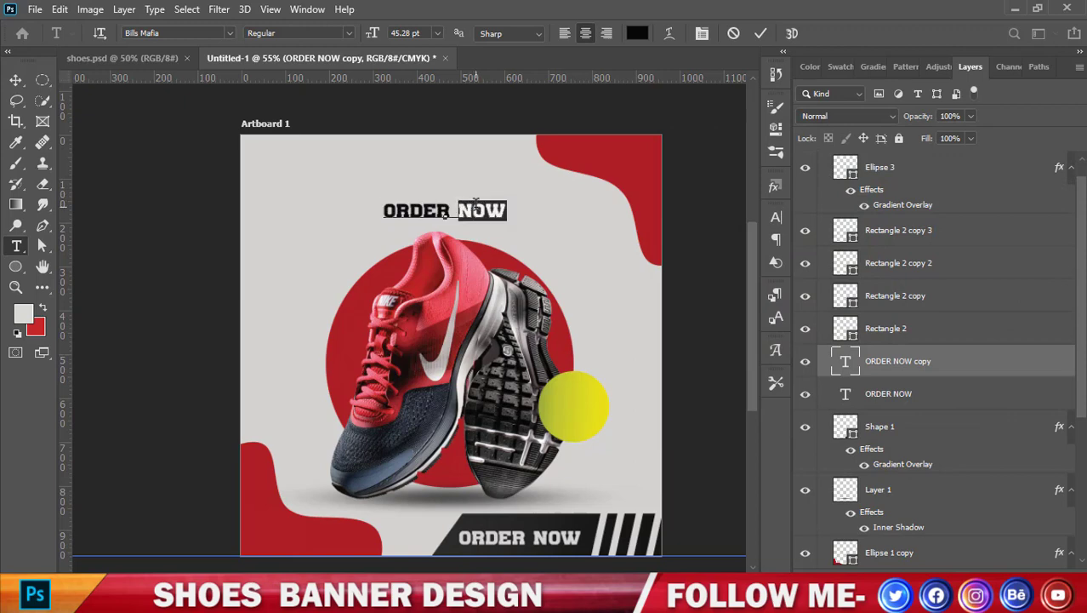
key(BackSpace)
key(BackSpace)
key(BackSpace)
key(BackSpace)
key(BackSpace)
key(BackSpace)
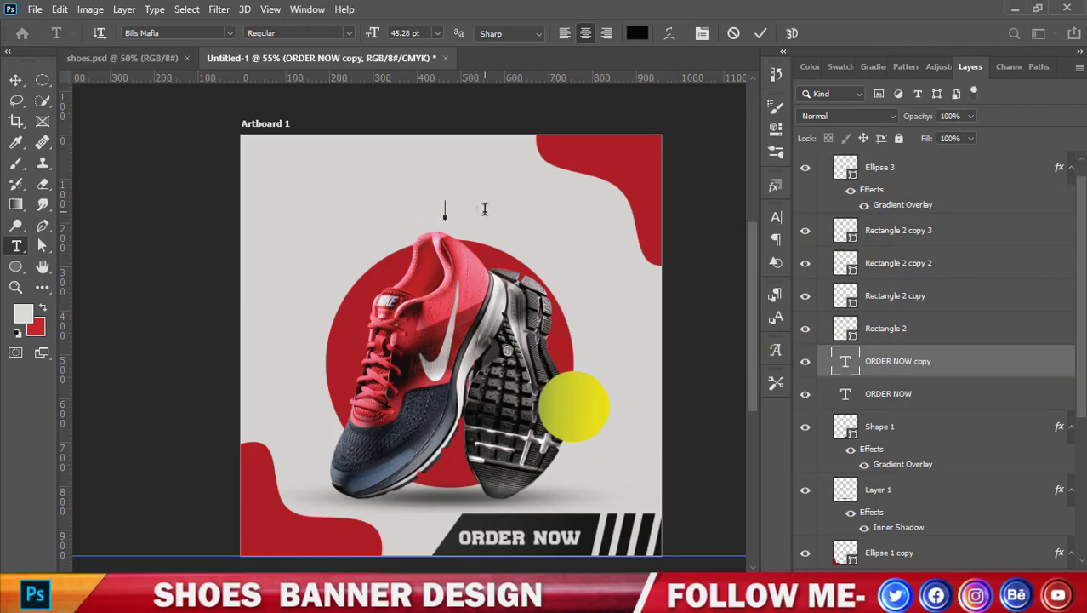
text(NEW)
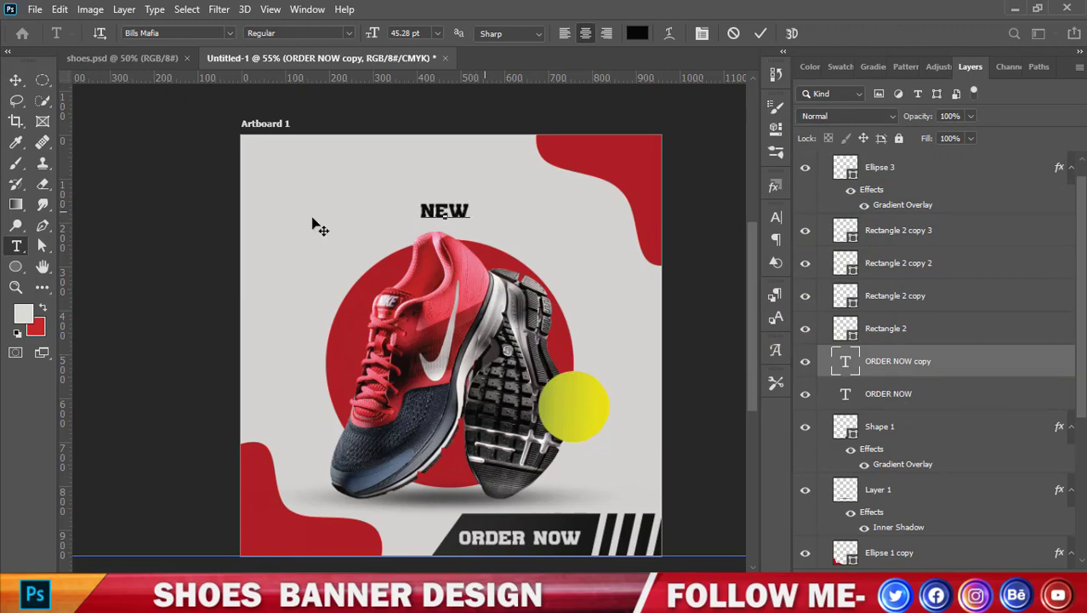
click(15, 80)
mouse_move(442, 212)
mouse_down()
mouse_move(440, 179)
mouse_move(440, 201)
mouse_up()
Retype the duplicated line as ARRIVAL, then select the ORDER NOW text.
double_click(442, 196)
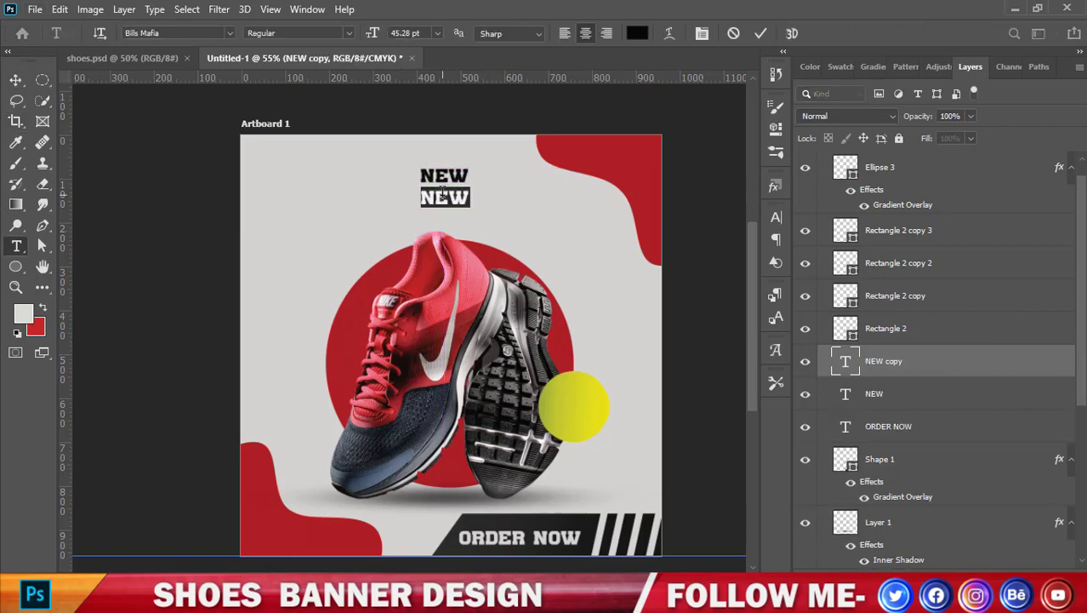
text(ARR)
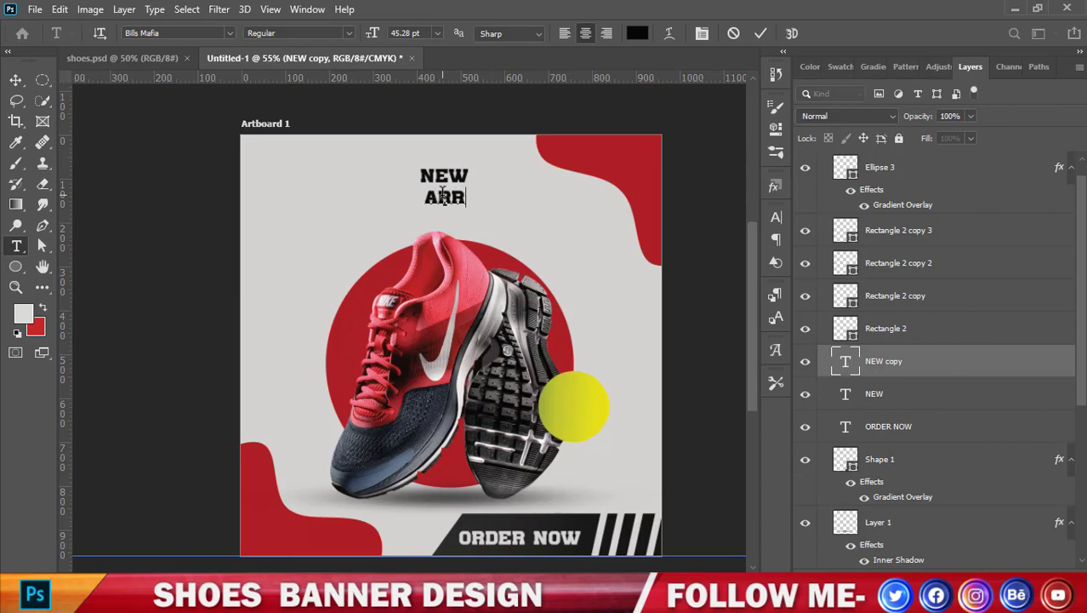
text(IVAL)
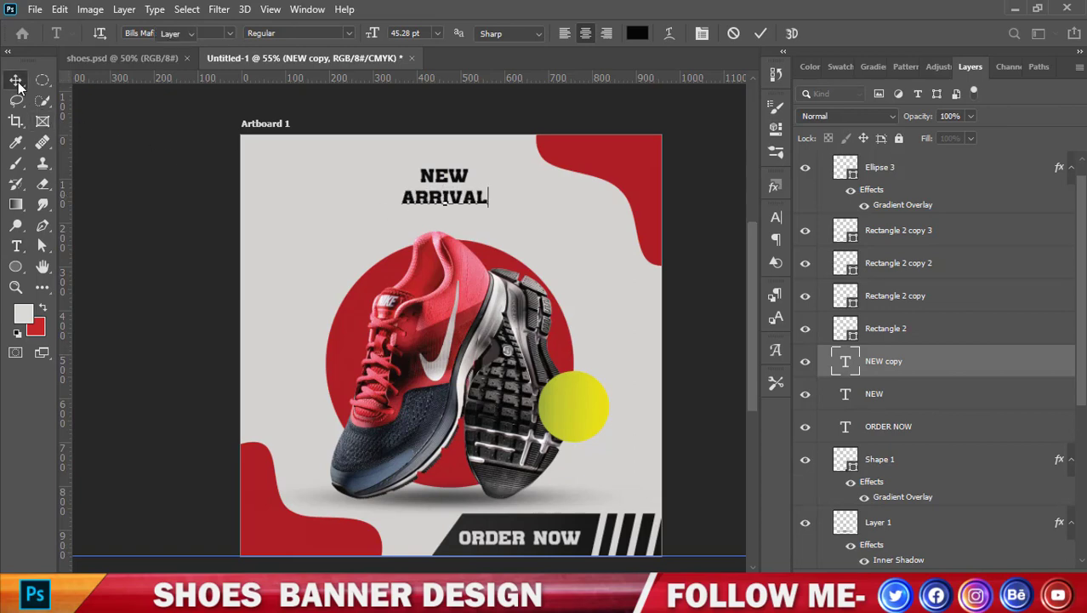
click(16, 80)
click(546, 541)
double_click(545, 541)
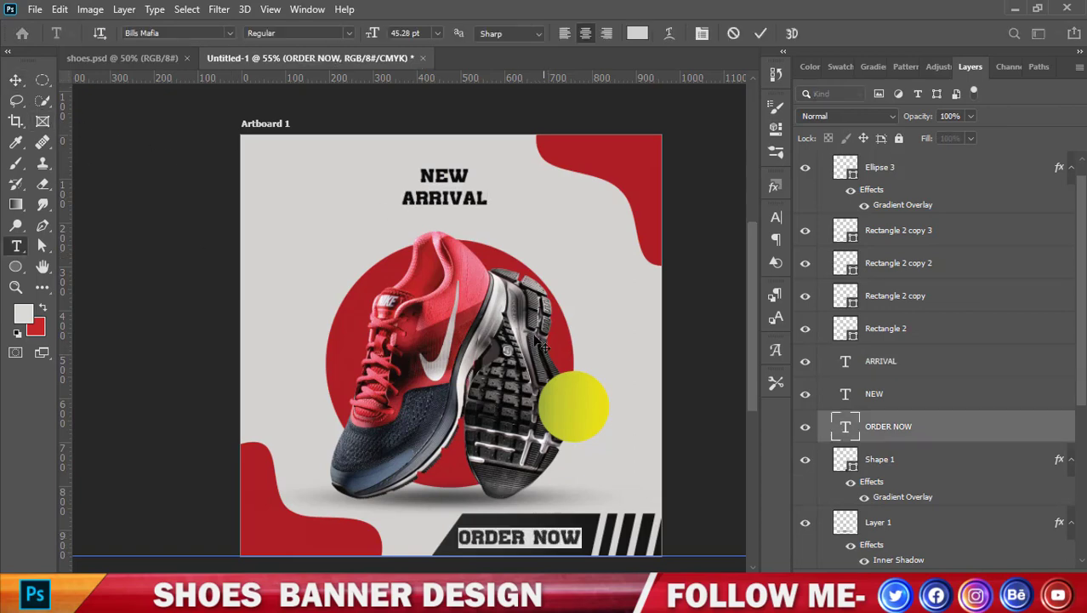
Set the ORDER NOW text colour to near-white.
click(637, 34)
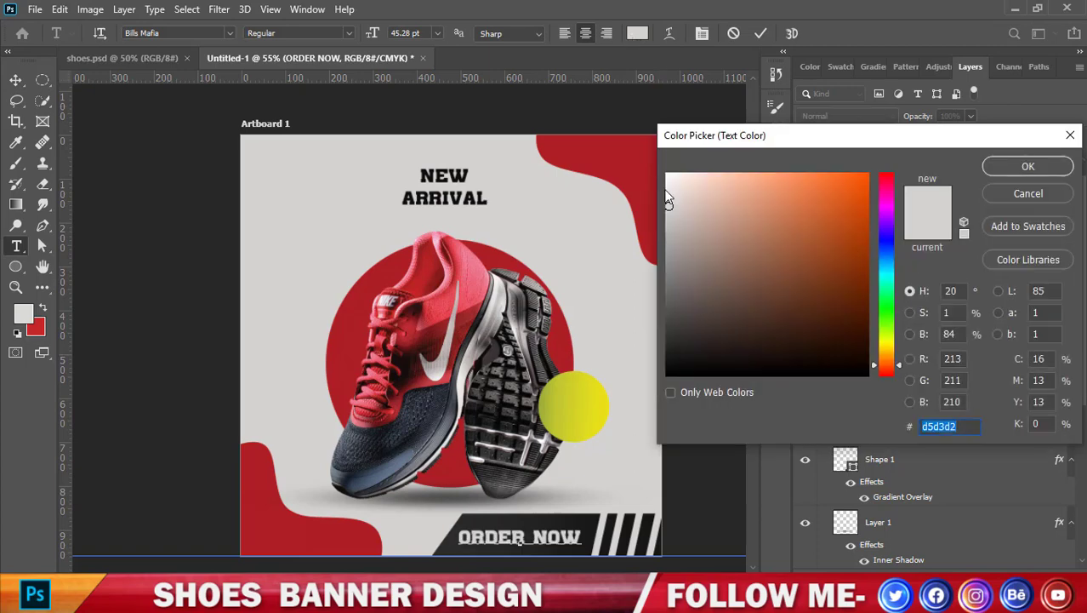
drag(667, 199, 668, 180)
click(1035, 170)
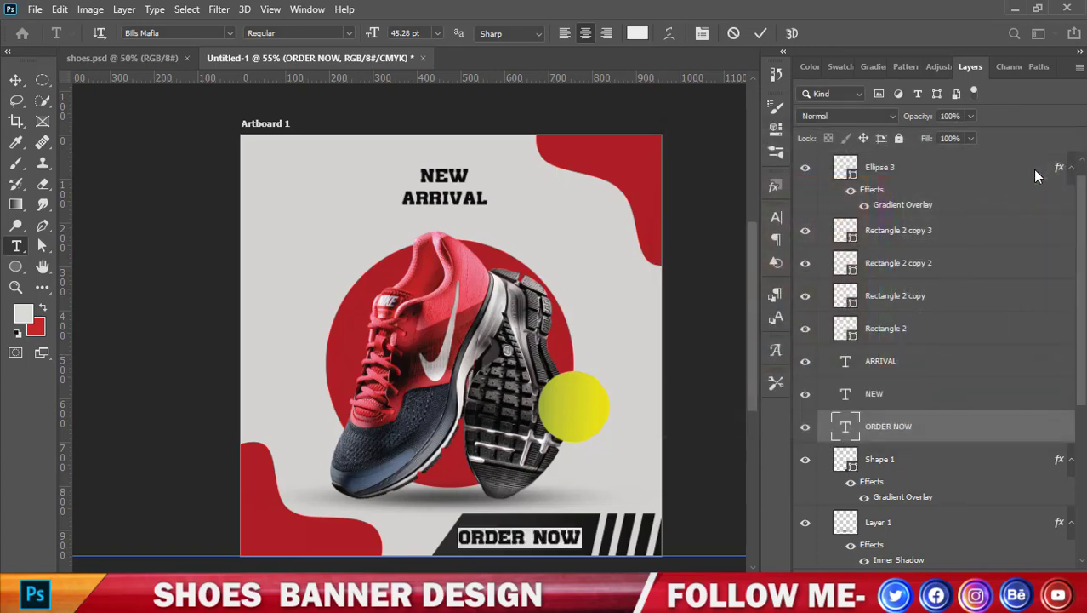
click(15, 79)
scroll(562, 553, up, 1)
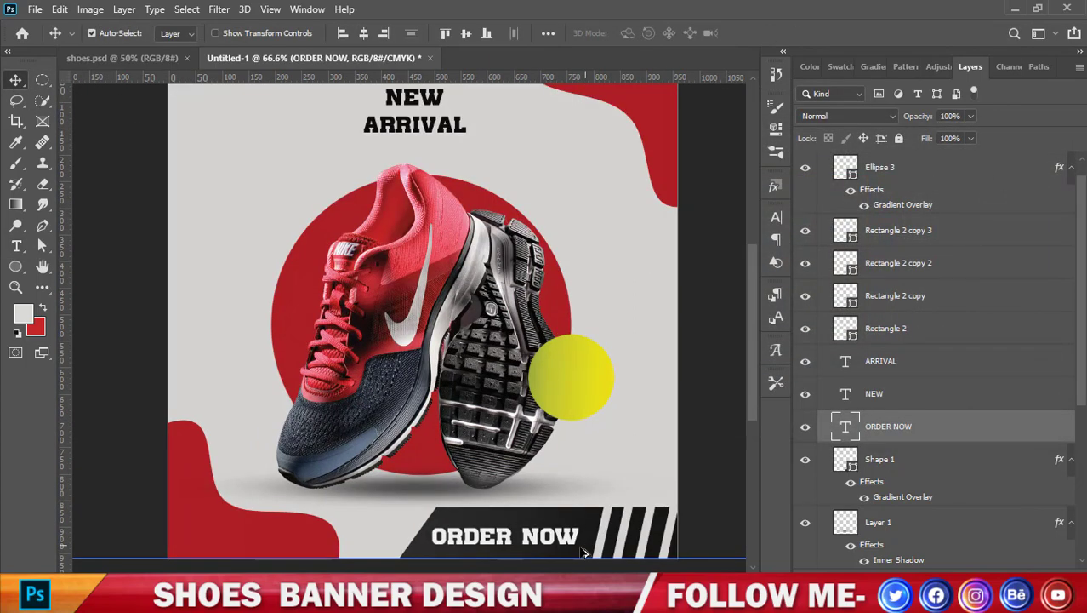
scroll(557, 561, up, 1)
Scale ORDER NOW up to about 114%, then down to about 89%, to fit the bar.
key(ctrl+t)
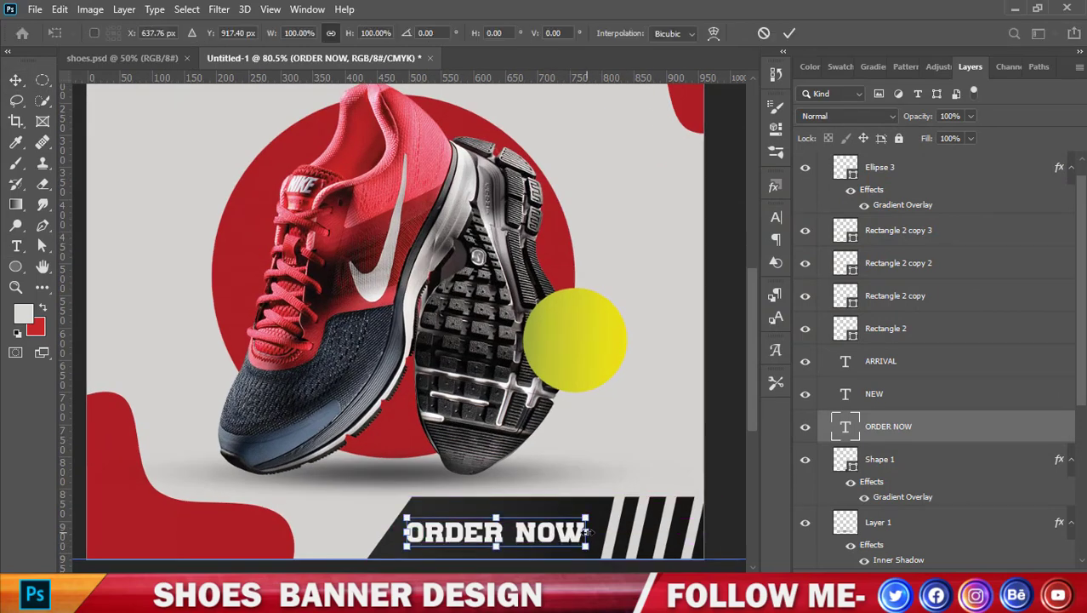
drag(585, 532, 597, 532)
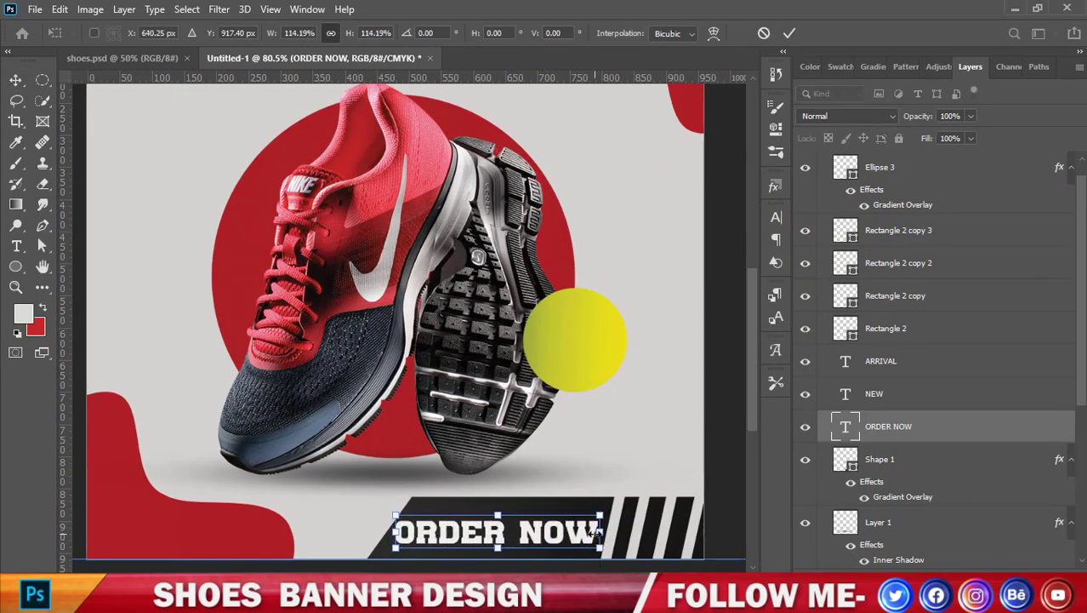
click(790, 39)
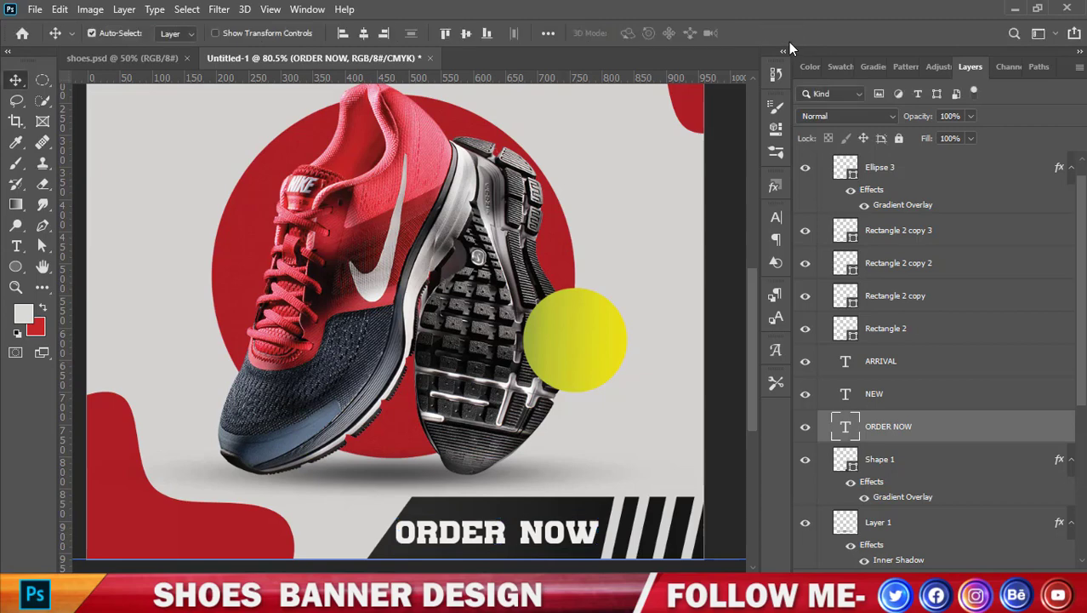
scroll(669, 316, down, 2)
scroll(668, 317, down, 1)
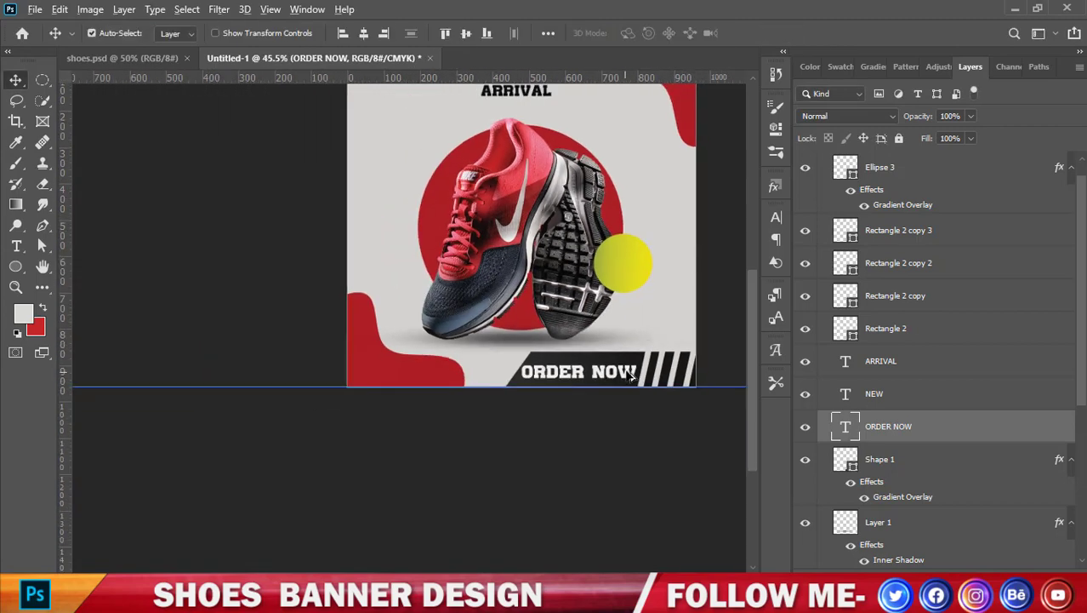
scroll(632, 379, up, 2)
key(ctrl+t)
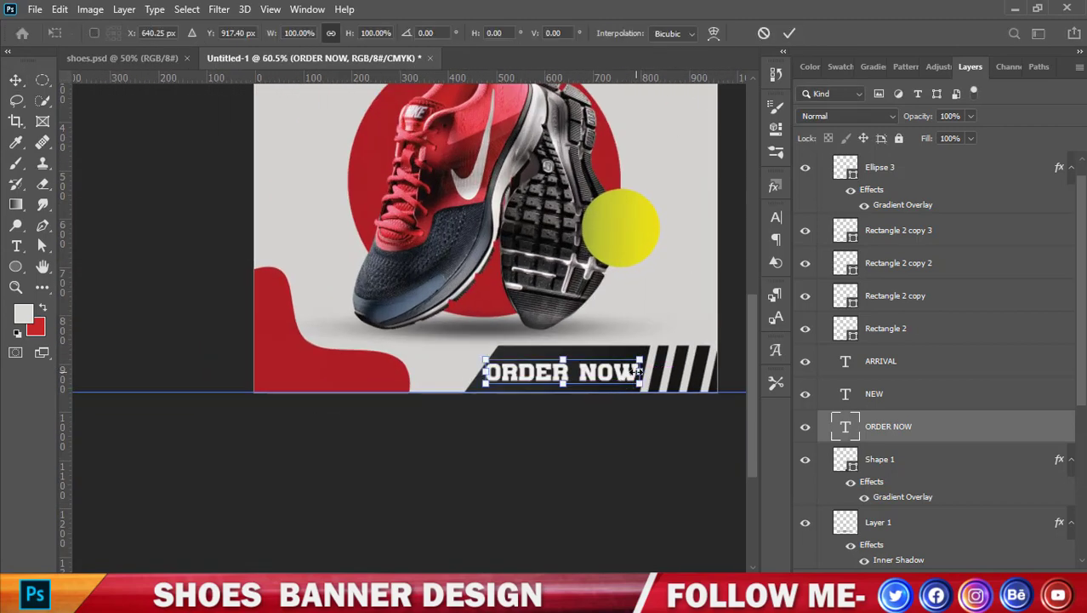
drag(638, 372, 630, 372)
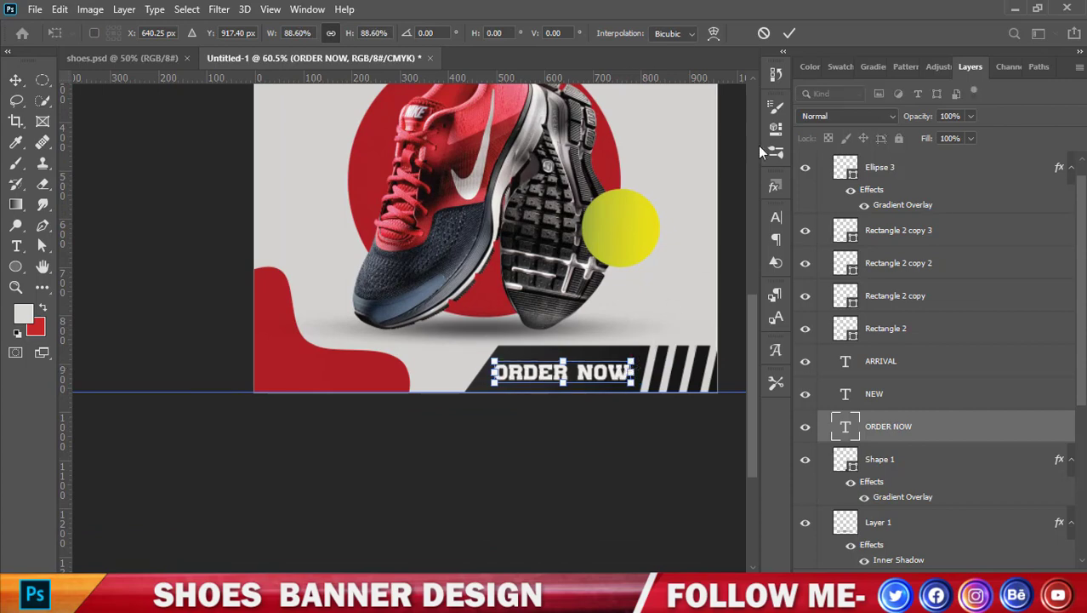
click(789, 34)
scroll(656, 309, up, 3)
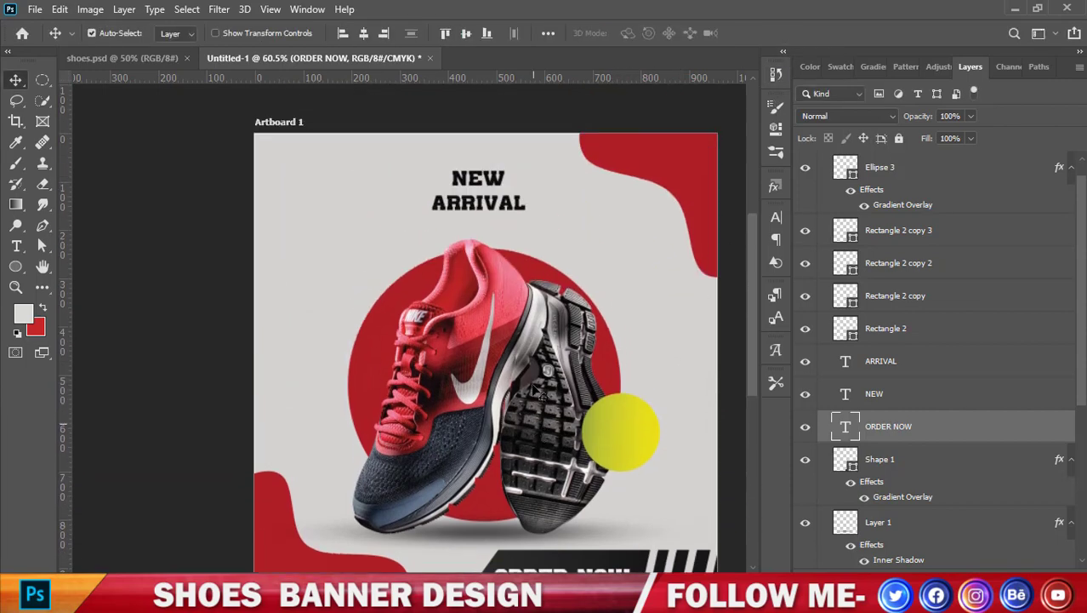
scroll(475, 240, up, 2)
Move the NEW and ARRIVAL text onto the yellow circle, stacked above Ellipse 3, and scale it to 61%.
click(475, 239)
shift+click(479, 211)
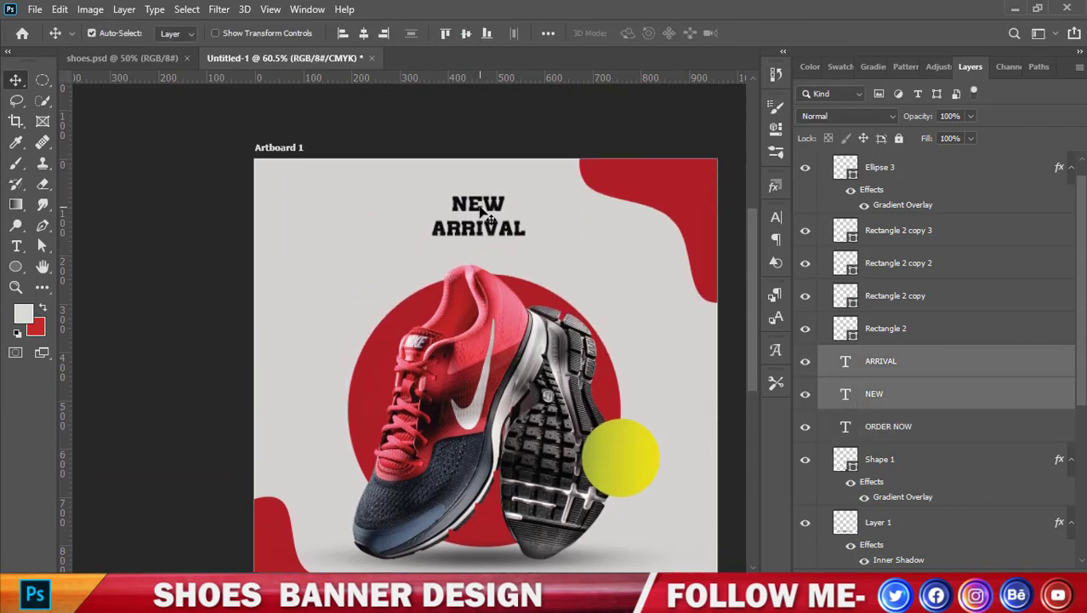
drag(482, 220, 633, 459)
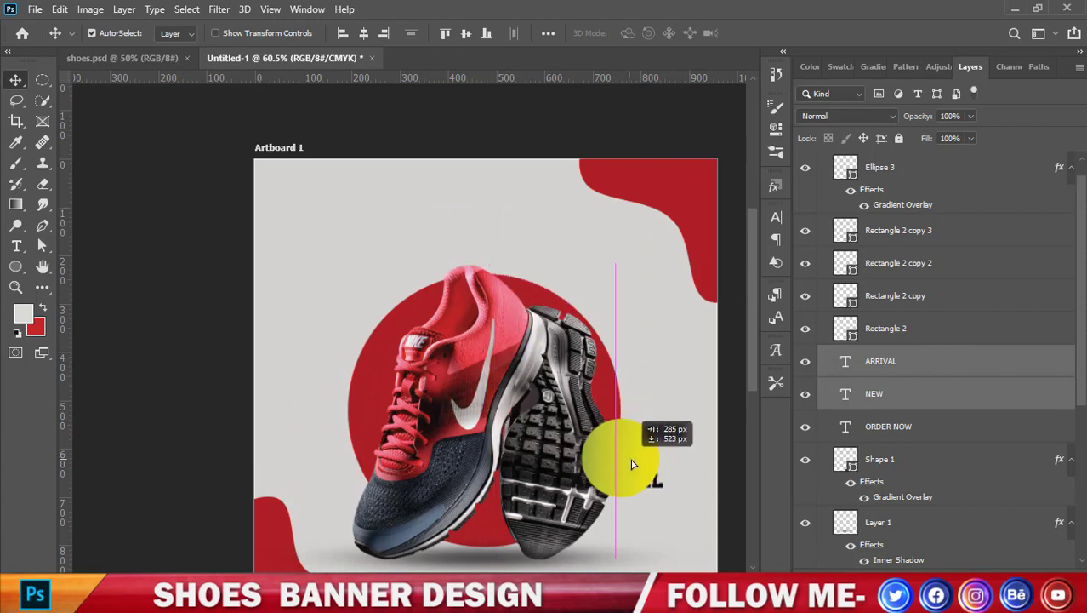
drag(871, 375, 858, 185)
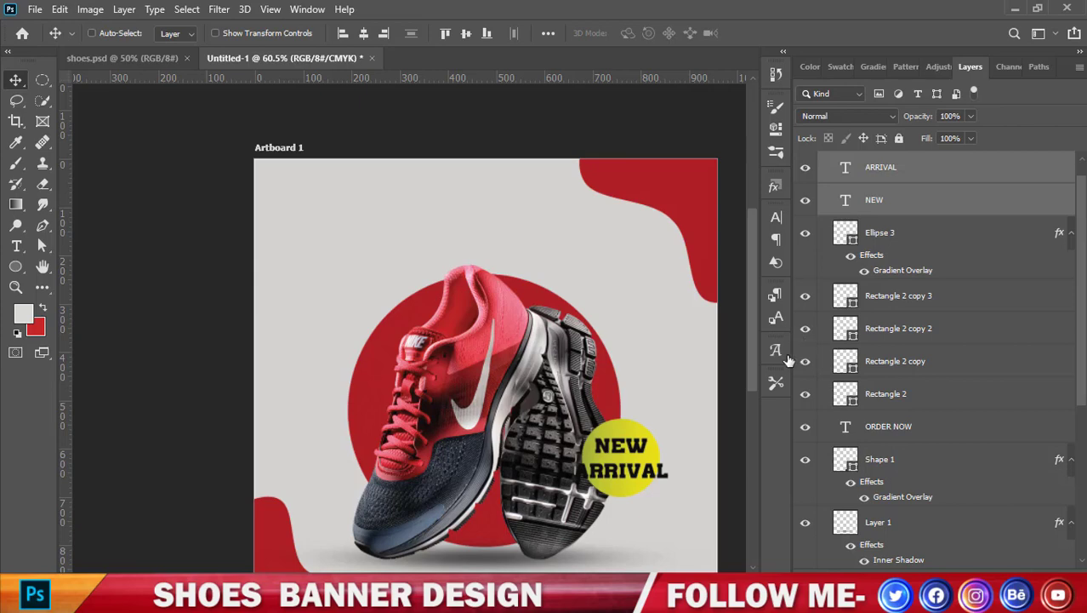
key(ctrl+t)
drag(671, 460, 651, 457)
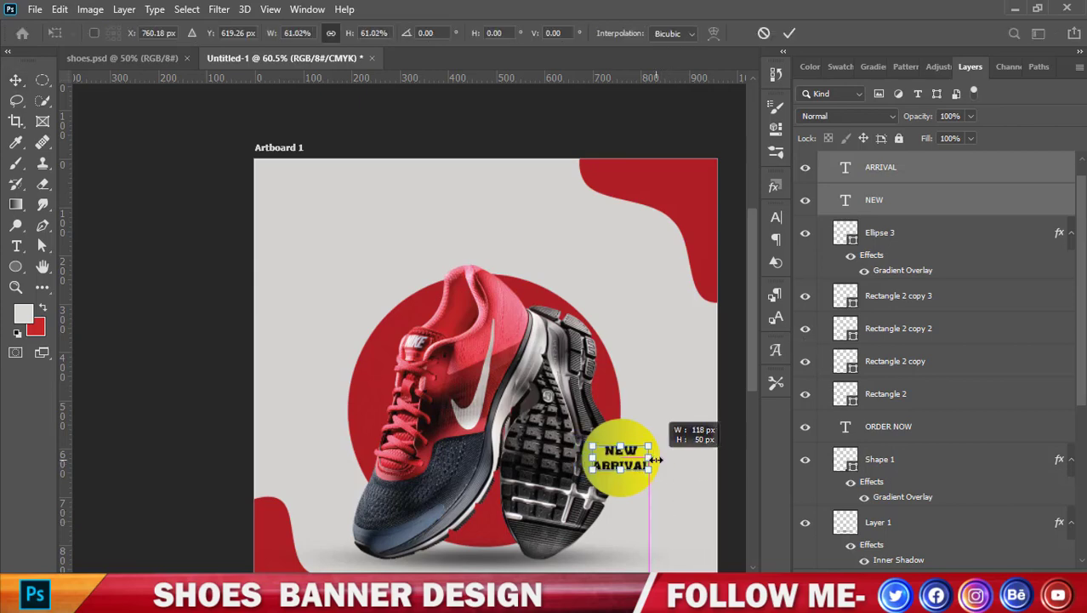
click(789, 34)
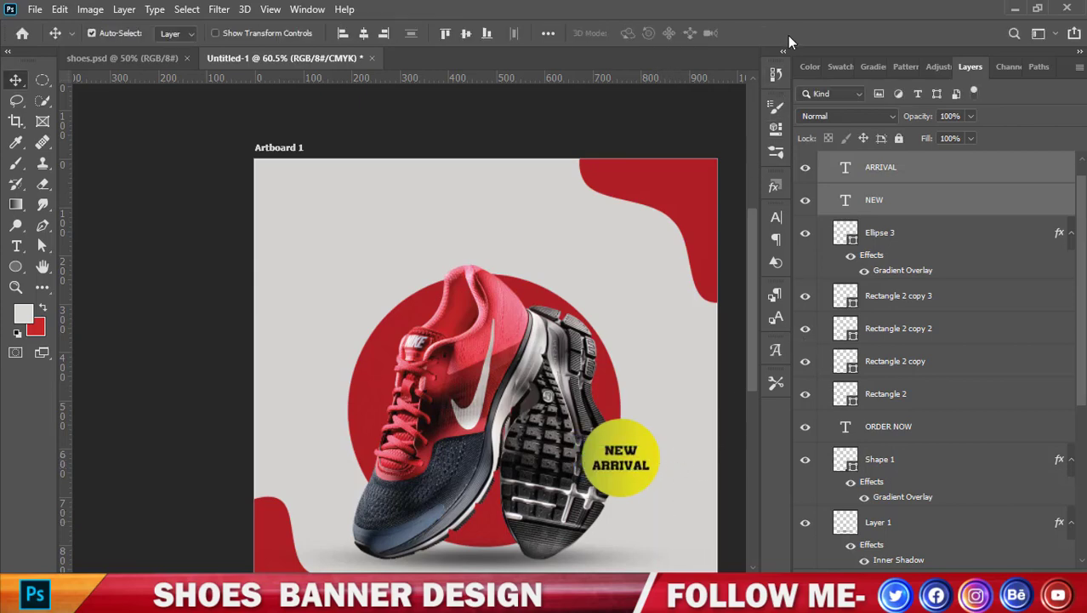
scroll(389, 199, down, 3)
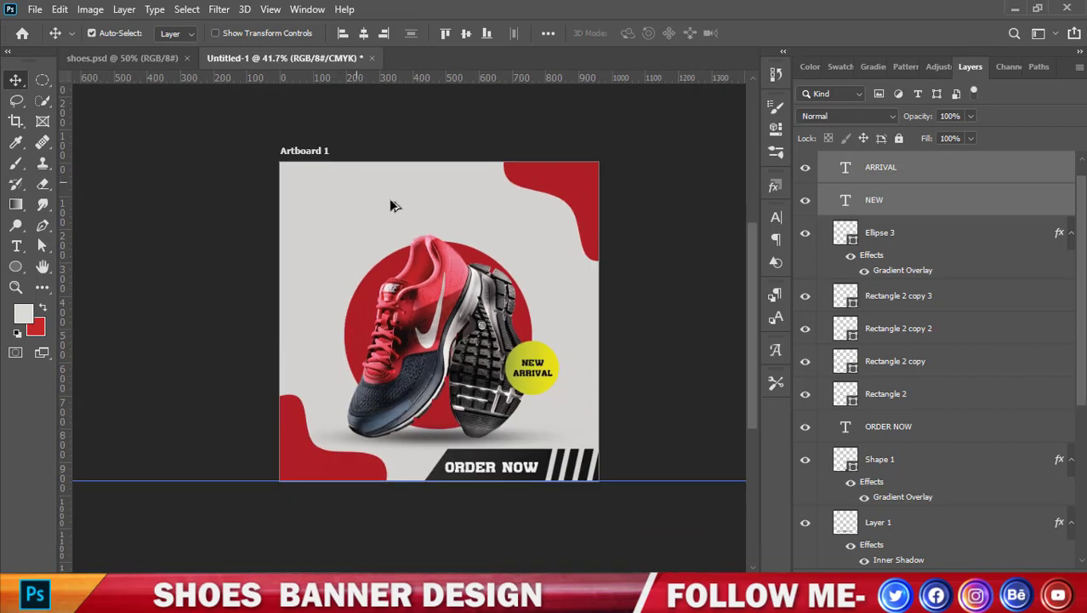
scroll(389, 198, up, 5)
Scale the yellow circle (Ellipse 3) down to about 93%.
click(934, 230)
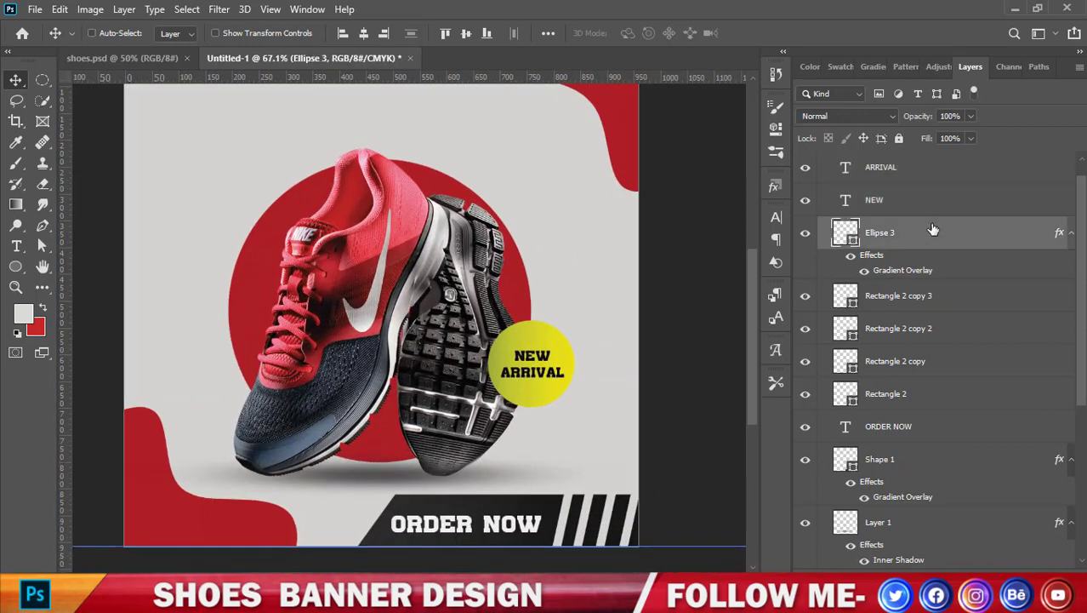
key(ctrl+t)
drag(572, 363, 566, 364)
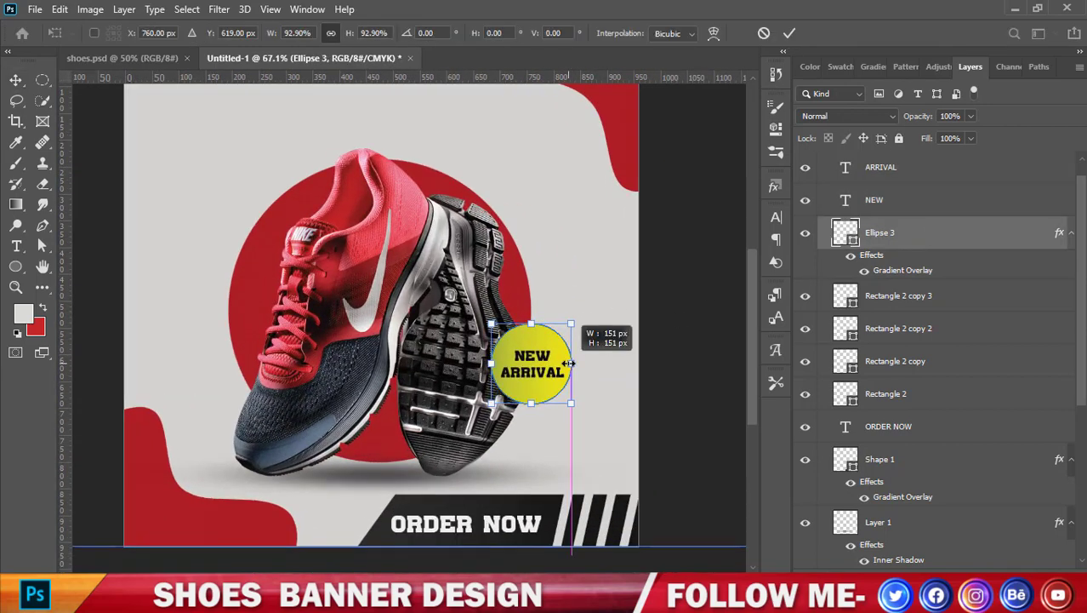
click(790, 34)
scroll(685, 166, down, 1)
scroll(684, 166, down, 1)
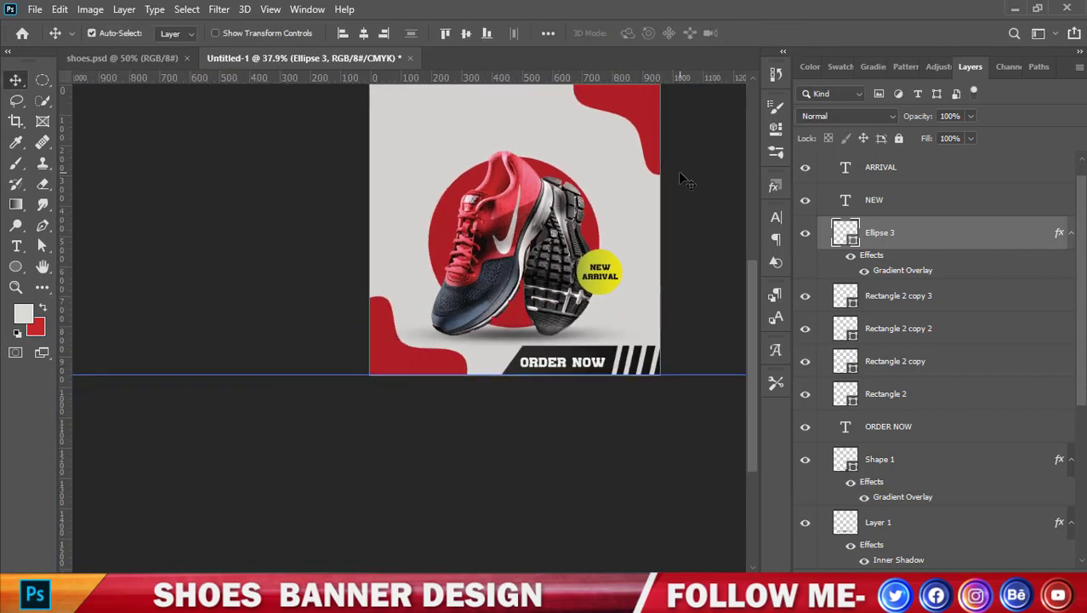
scroll(680, 175, up, 2)
scroll(600, 272, up, 1)
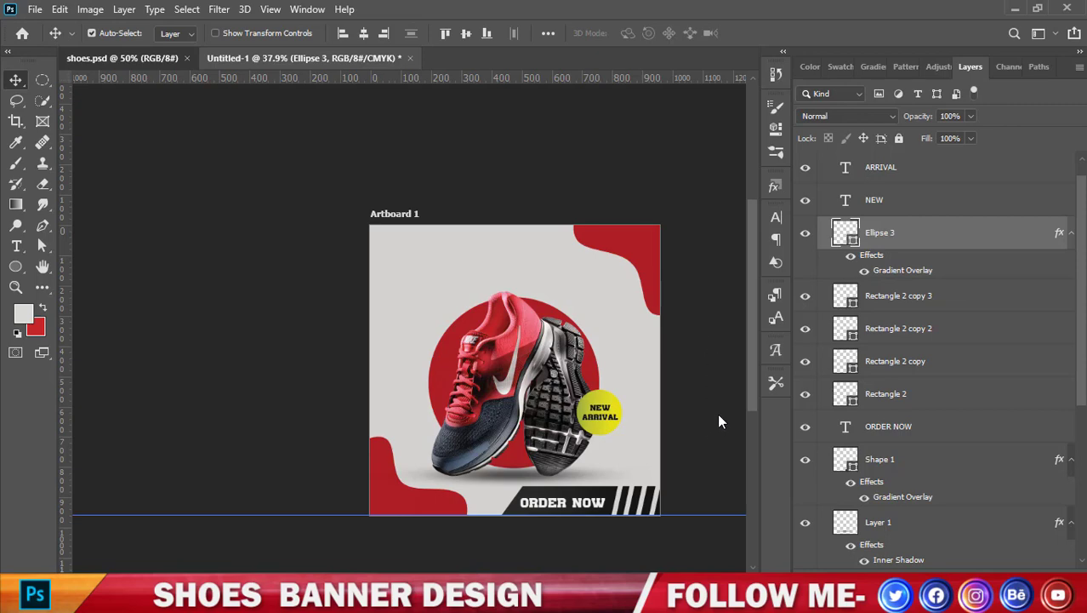
Drag the SPORTY STYLE and SPECIAL EDITION headings from shoes.psd into the banner's top-left corner.
key(ctrl+Tab)
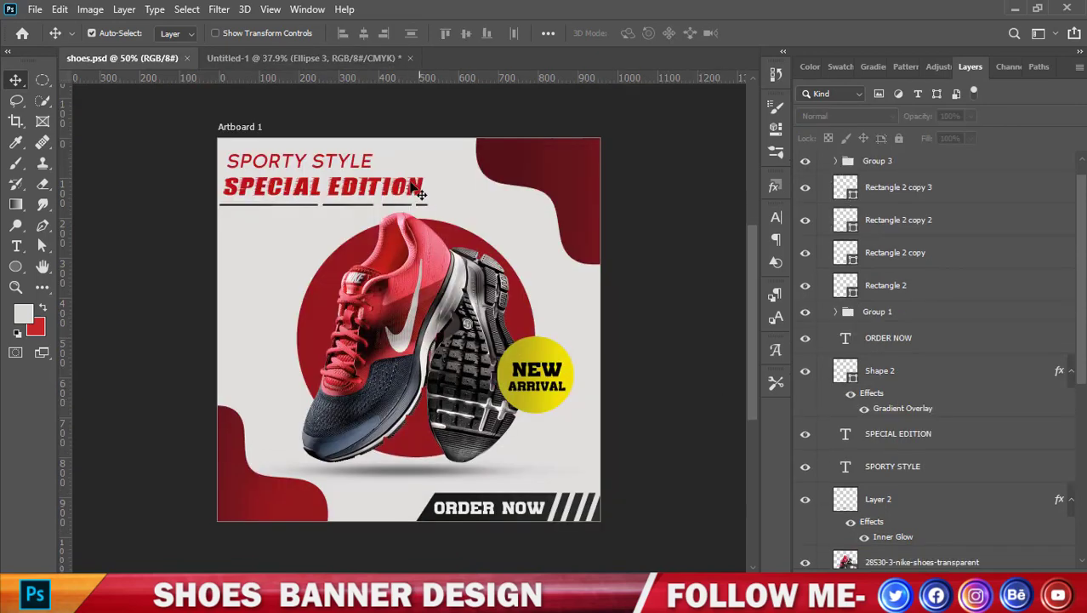
click(393, 189)
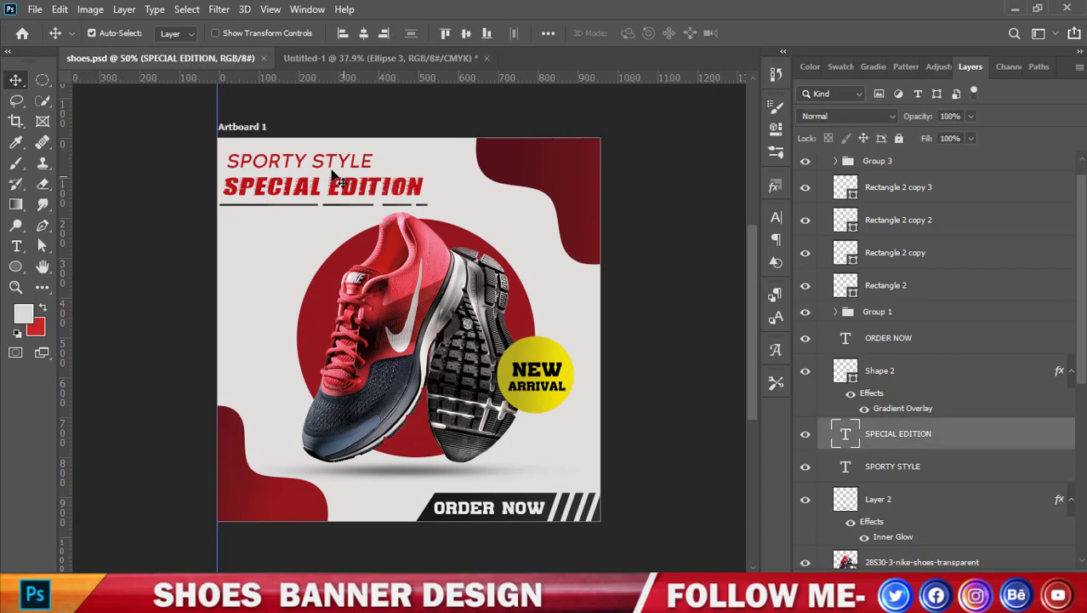
shift+click(882, 470)
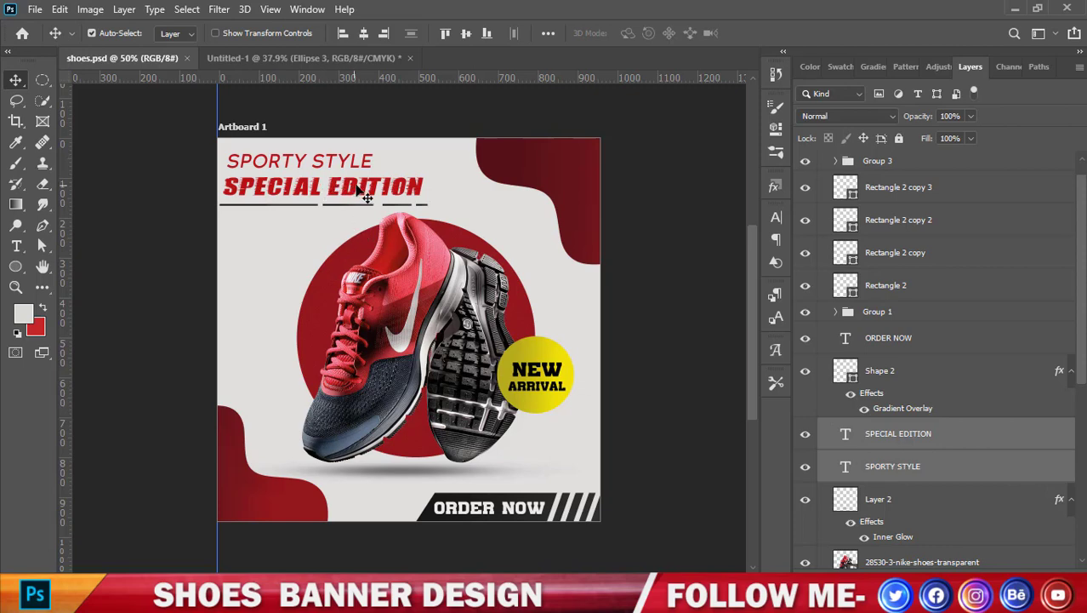
mouse_move(358, 188)
mouse_down()
mouse_move(380, 65)
mouse_move(443, 240)
mouse_move(428, 253)
mouse_up()
key(Left)
key(Left)
key(Left)
key(Left)
key(Left)
key(Left)
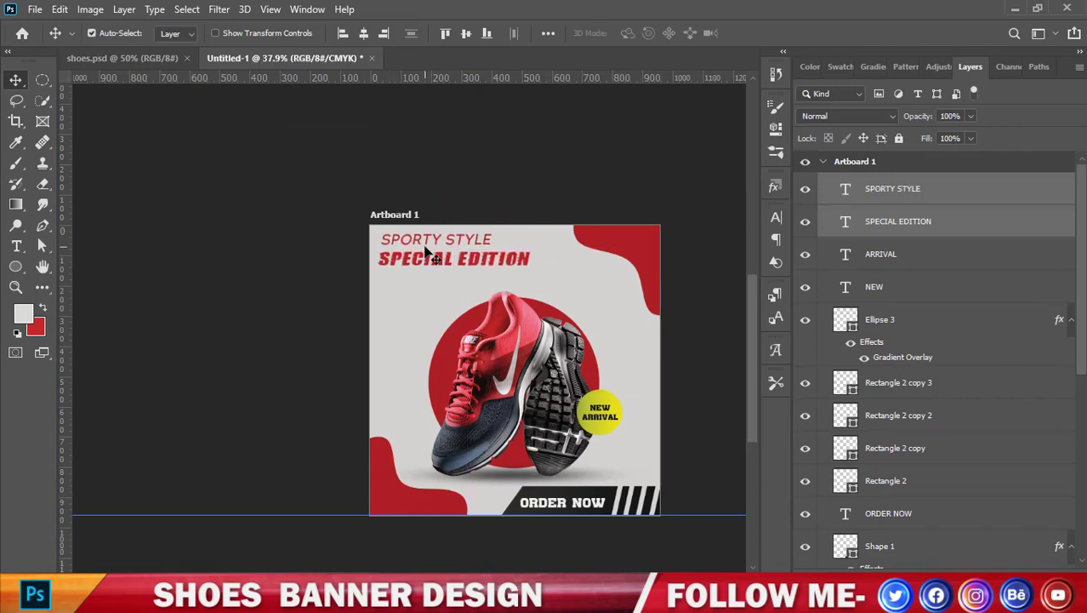
key(Down)
key(Down)
key(Down)
key(Down)
key(Down)
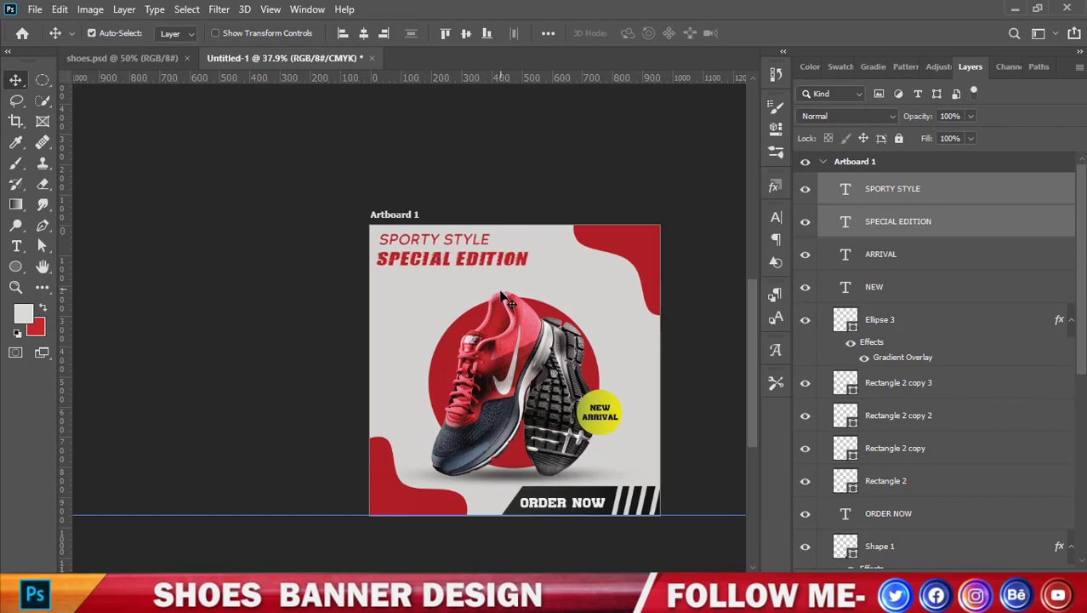
scroll(151, 225, down, 2)
scroll(125, 253, up, 1)
click(43, 225)
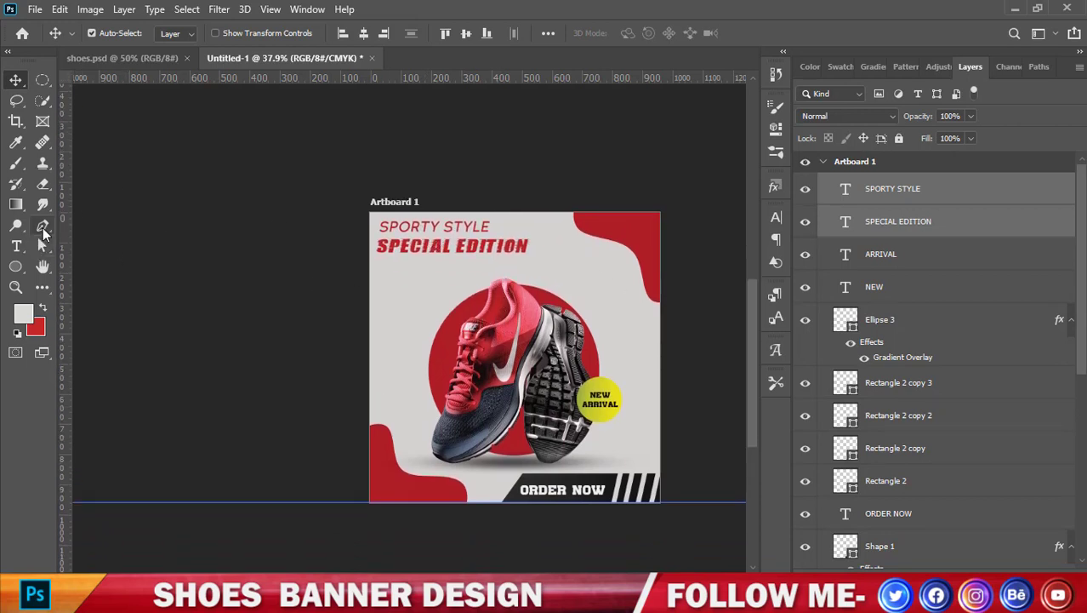
scroll(623, 230, up, 1)
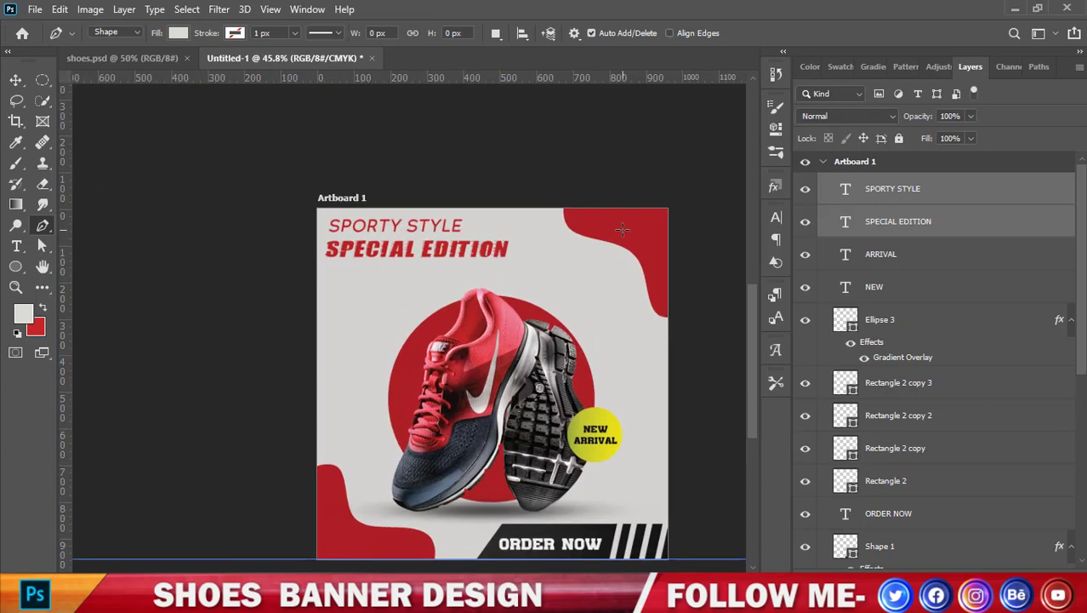
scroll(624, 230, up, 1)
click(177, 32)
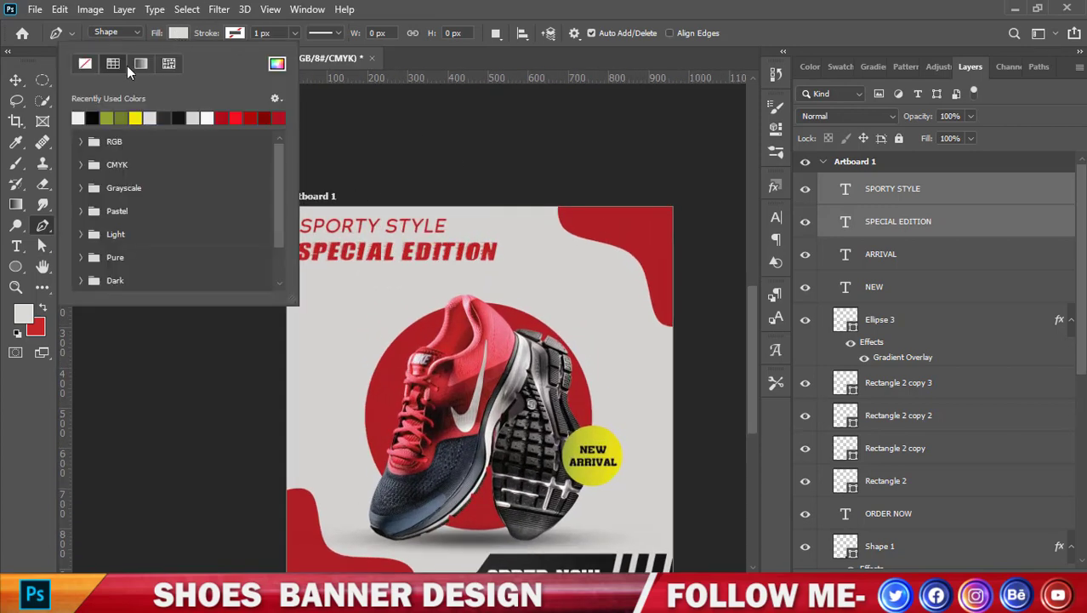
click(86, 63)
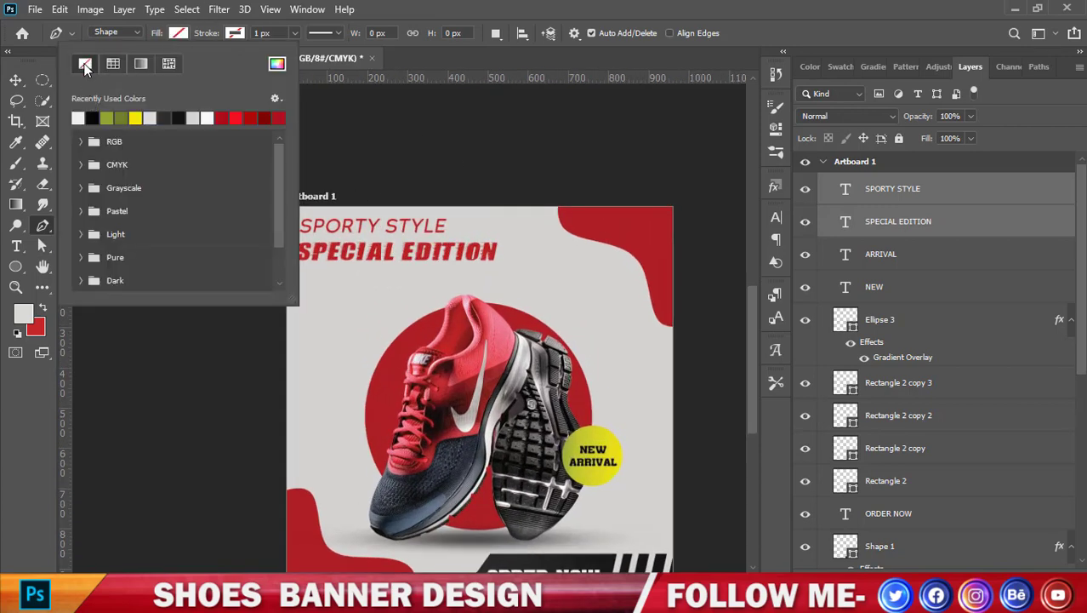
click(236, 34)
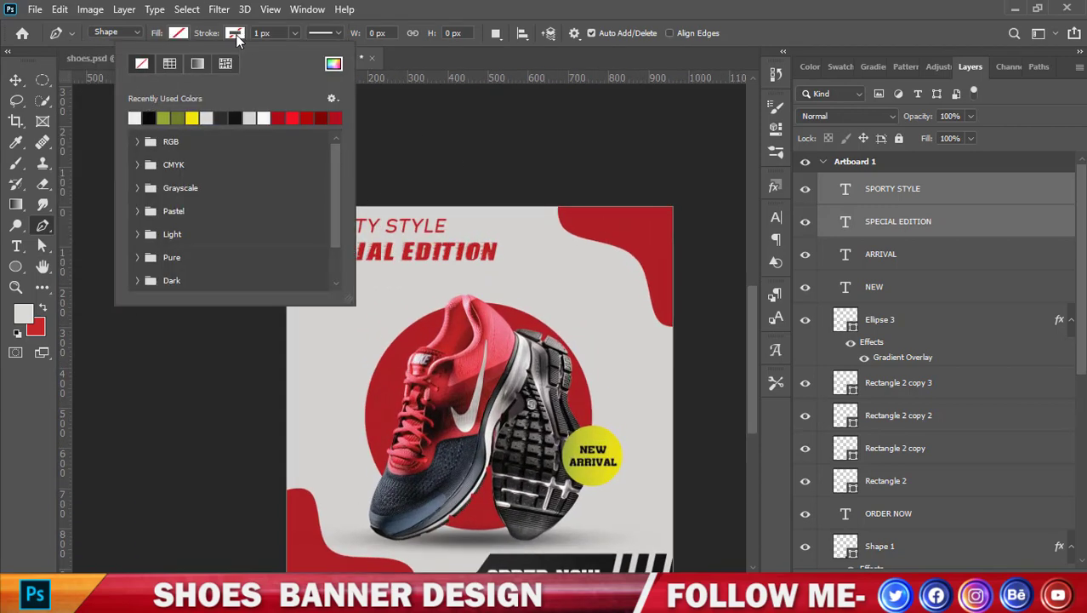
click(232, 117)
click(406, 105)
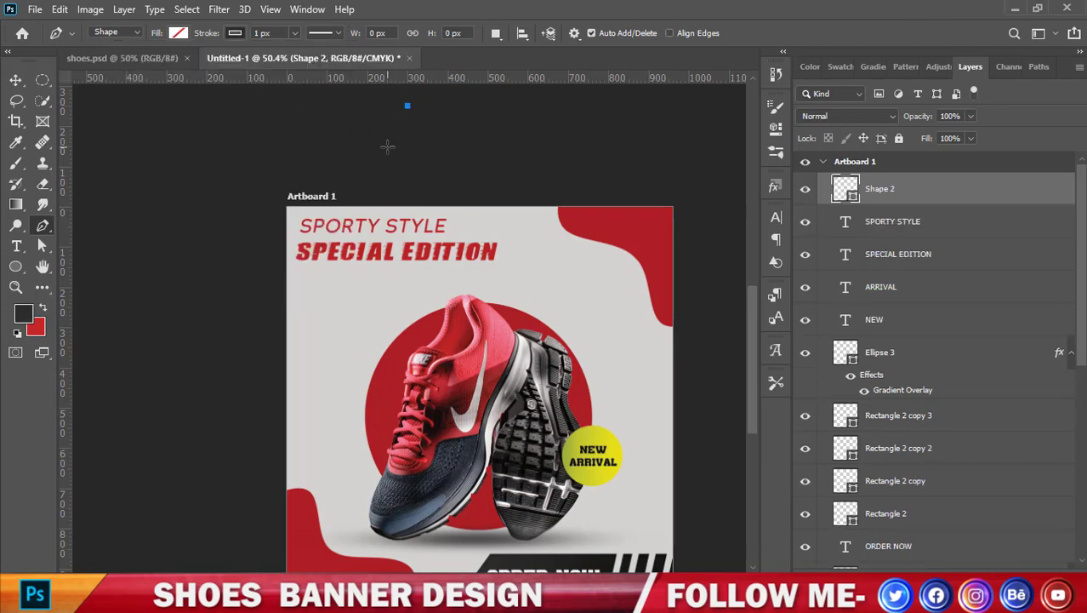
key(z)
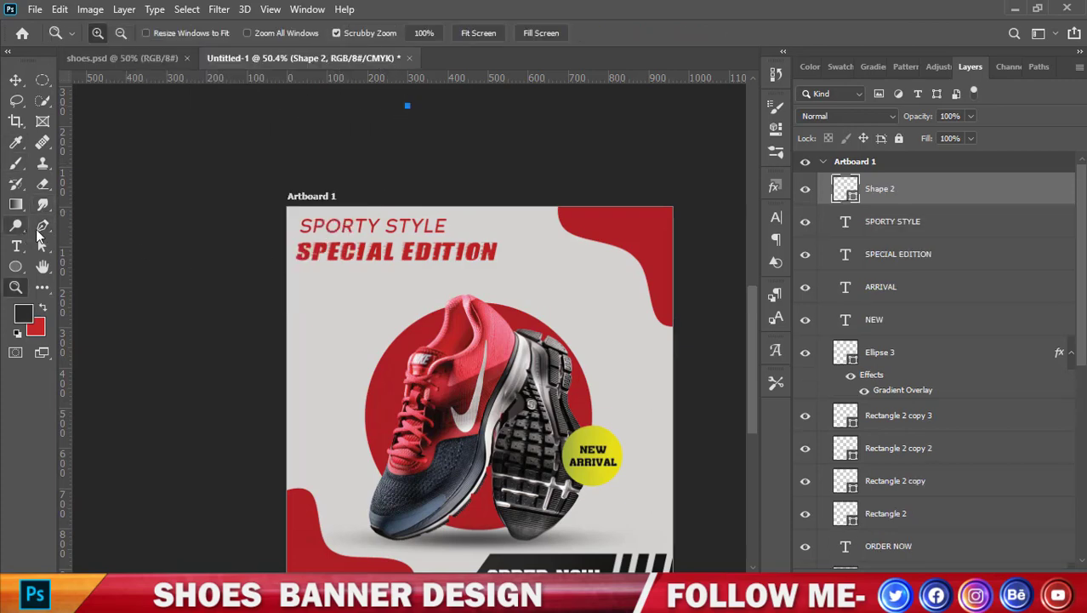
click(42, 225)
scroll(310, 294, up, 3)
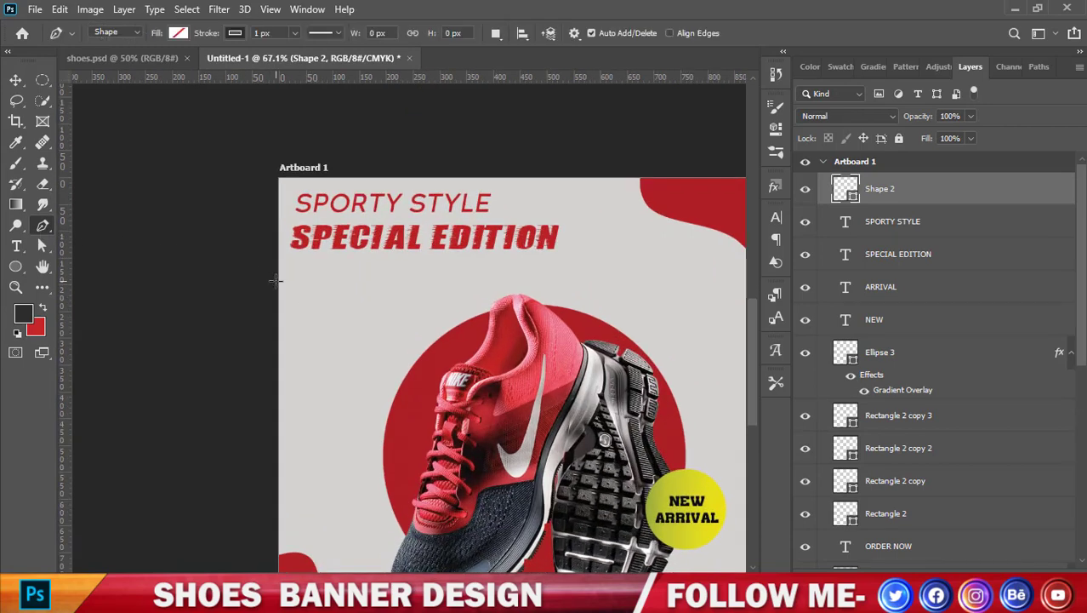
key(ctrl+z)
Switch to the shoes.psd document and select Layer 2 in its layers.
click(15, 79)
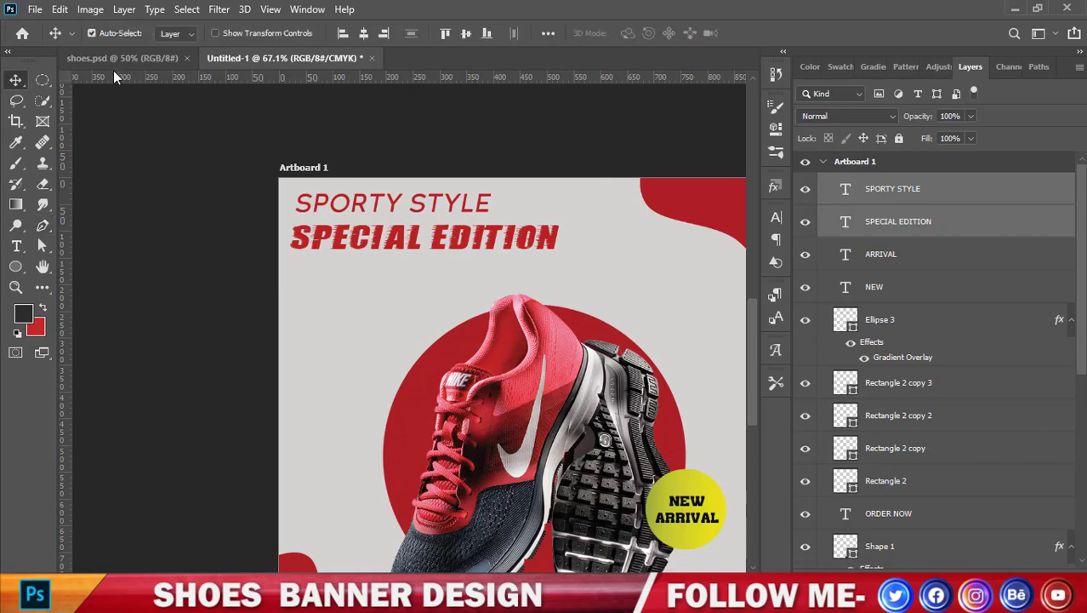
click(115, 58)
scroll(856, 340, down, 1)
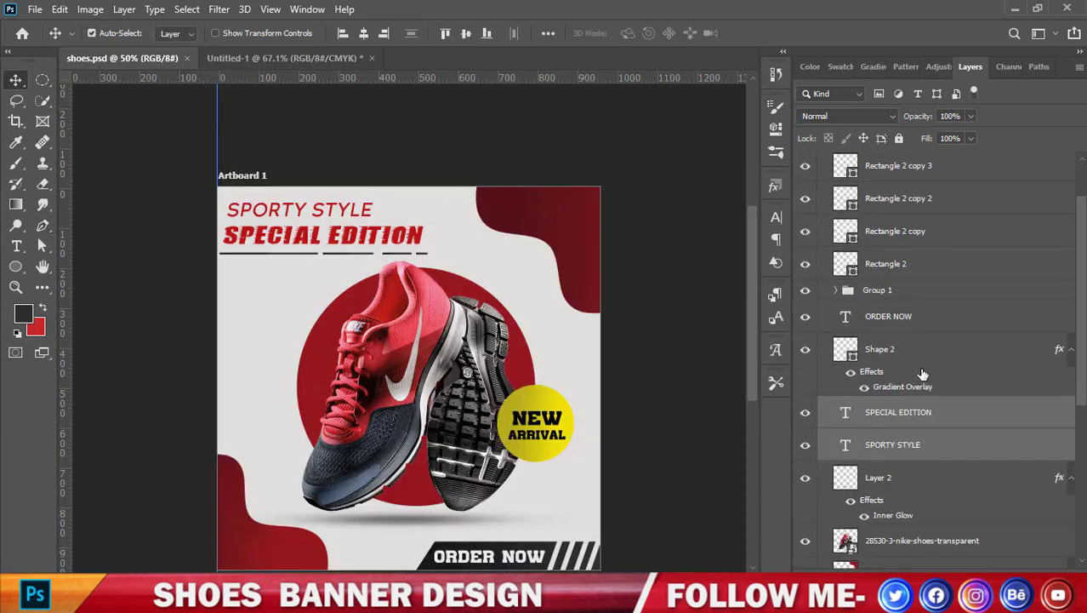
scroll(863, 374, down, 2)
scroll(877, 375, down, 2)
click(885, 365)
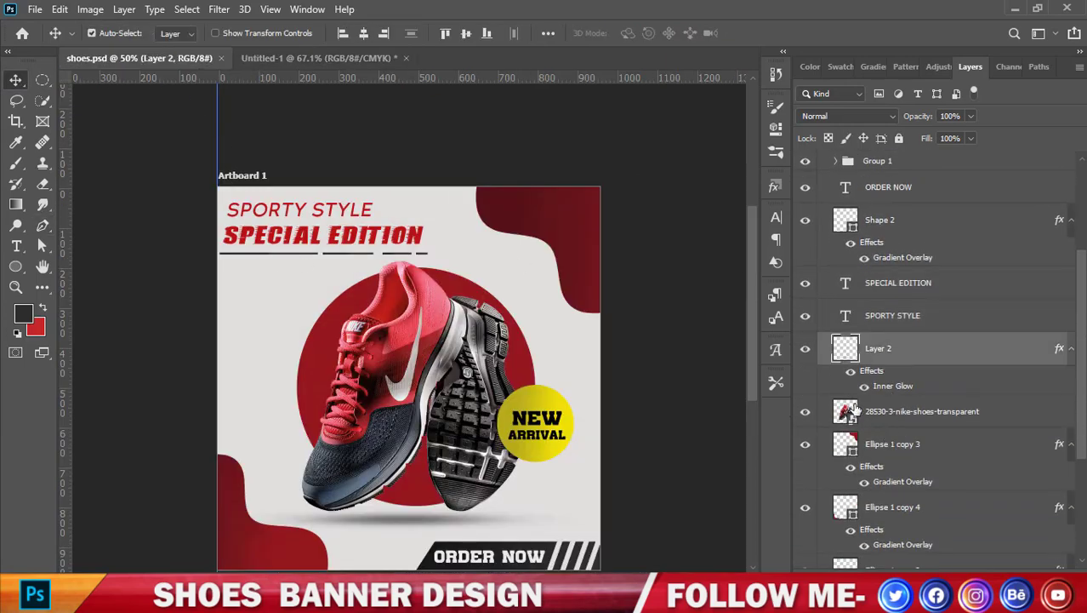
scroll(262, 270, up, 2)
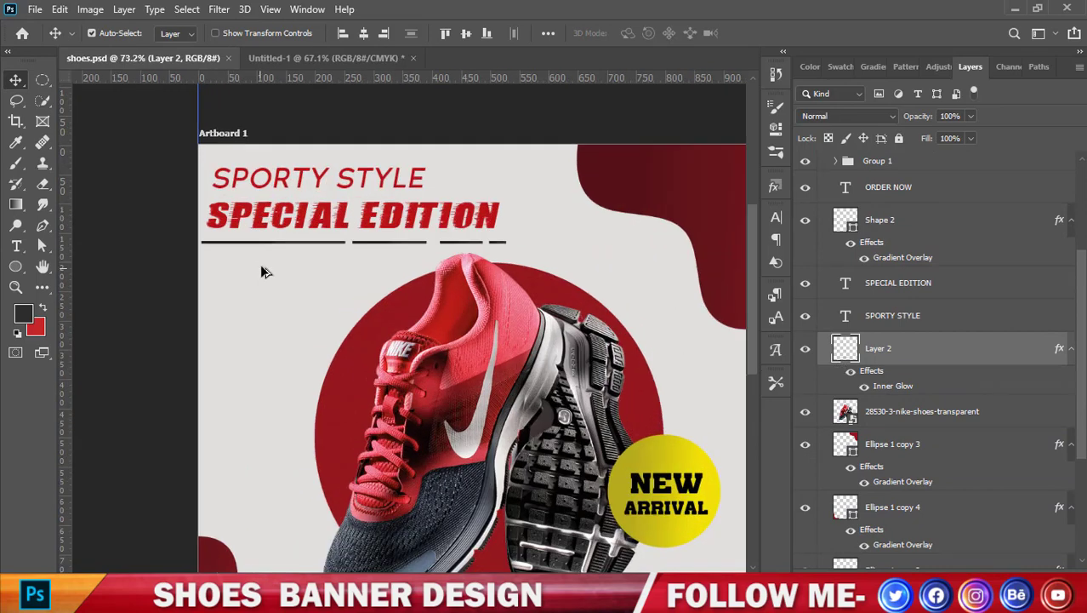
scroll(262, 270, up, 1)
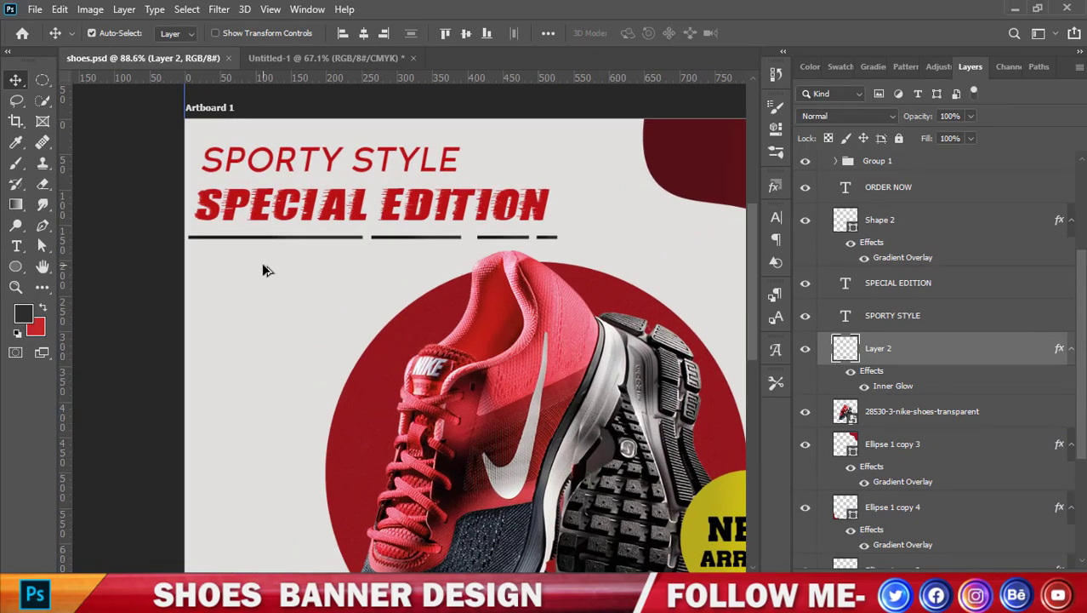
Select the four underline bars beneath the headline and drag them toward the Untitled-1 banner.
click(305, 242)
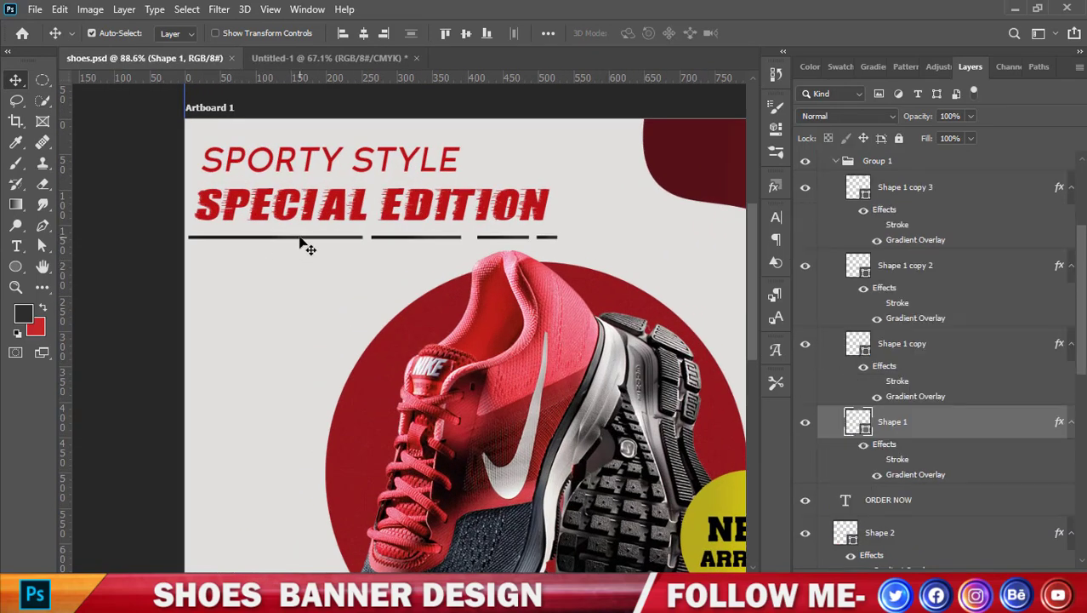
drag(300, 243, 294, 245)
shift+click(449, 242)
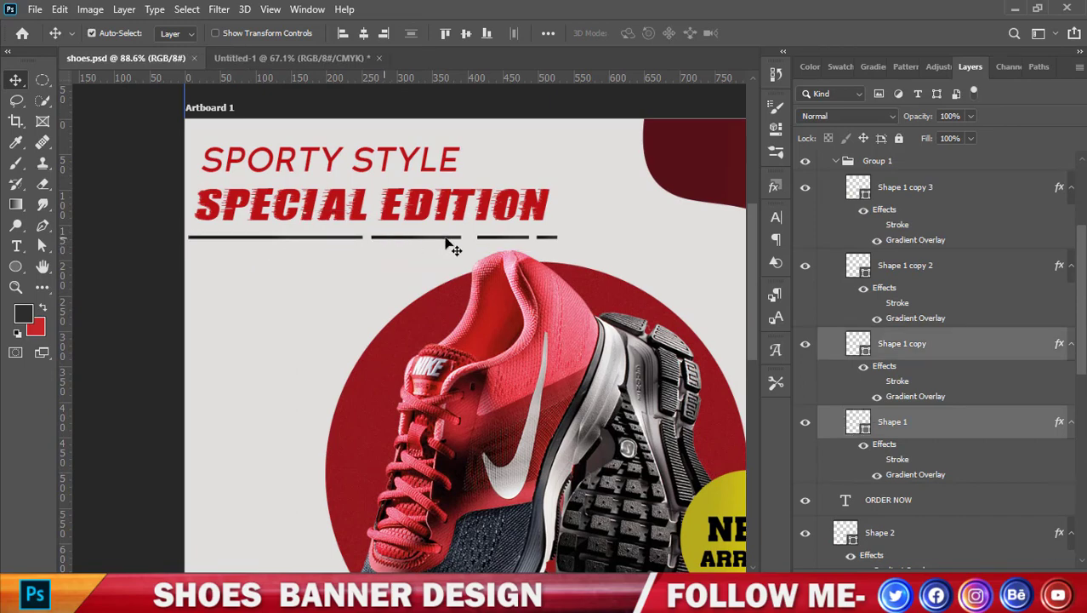
shift+click(503, 243)
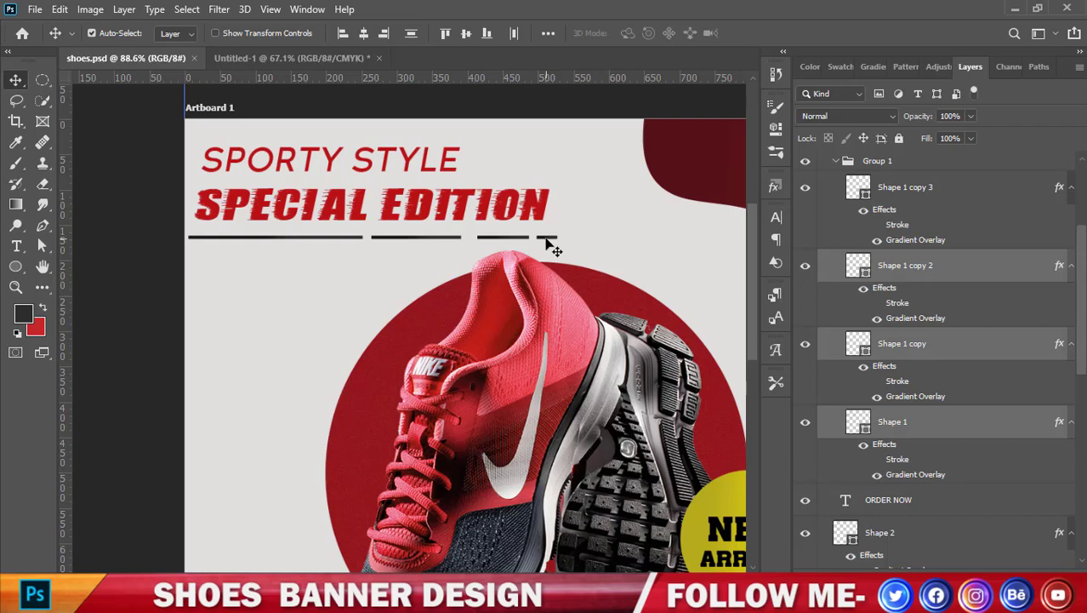
shift+click(546, 240)
drag(547, 241, 355, 221)
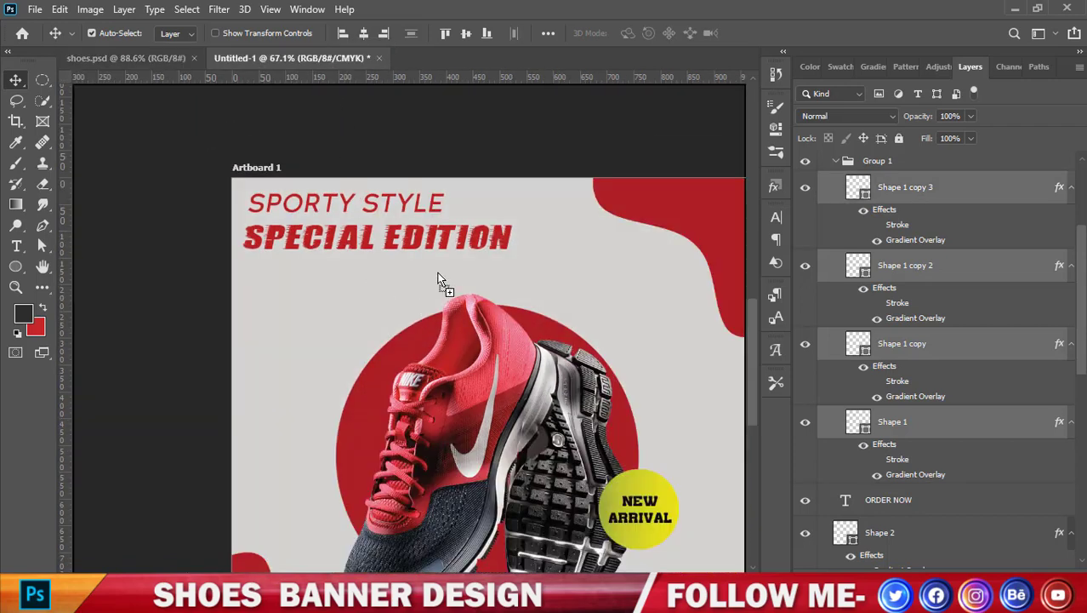
Drop the underline bars into the Untitled-1 banner and hide the grey Rectangle 1.
drag(438, 280, 438, 280)
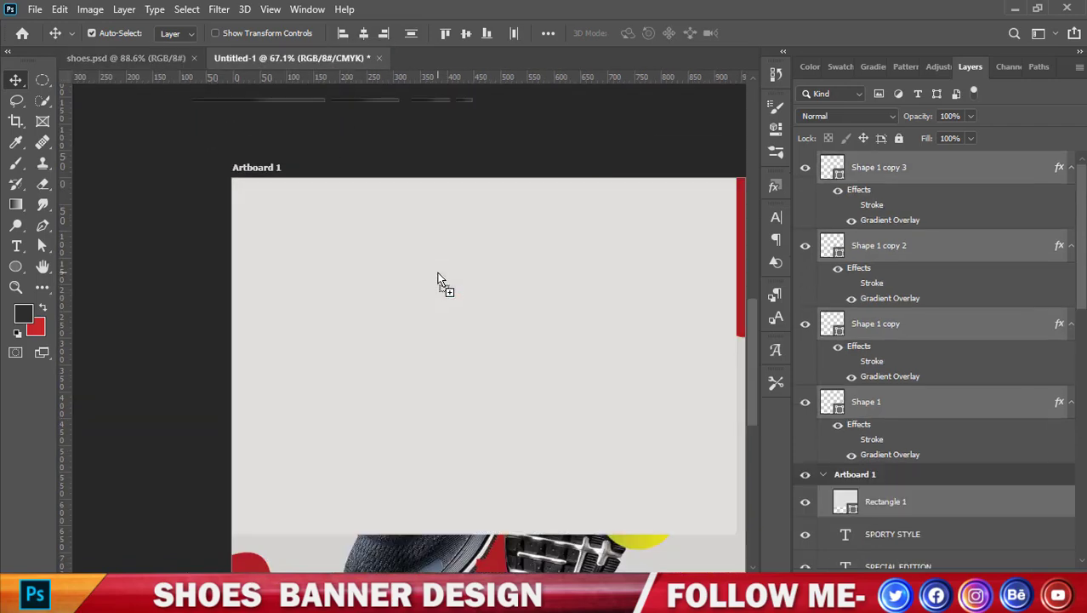
scroll(438, 276, down, 2)
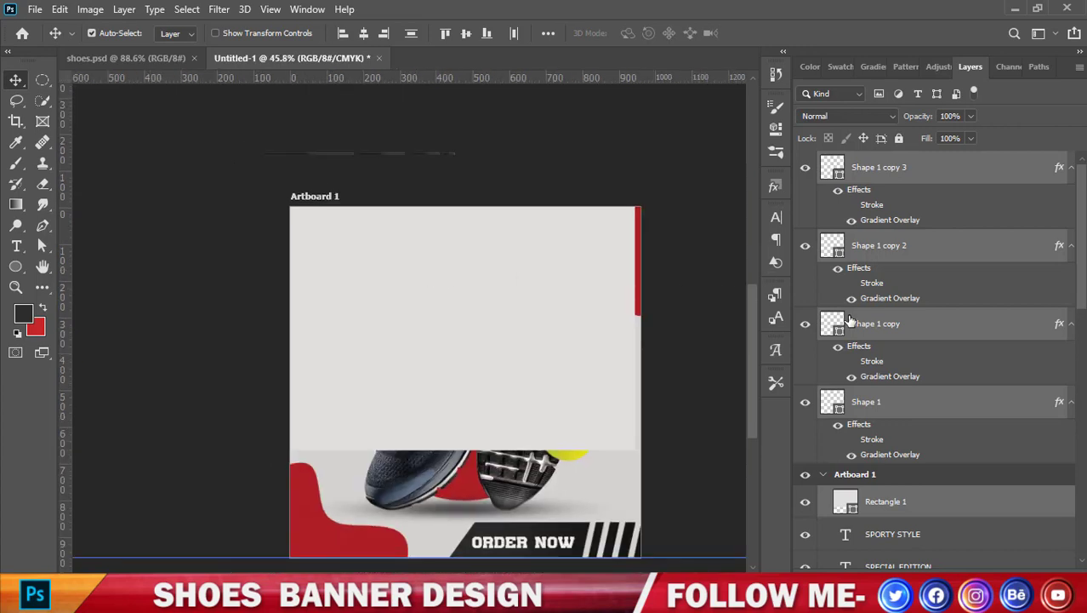
scroll(877, 452, down, 3)
click(804, 269)
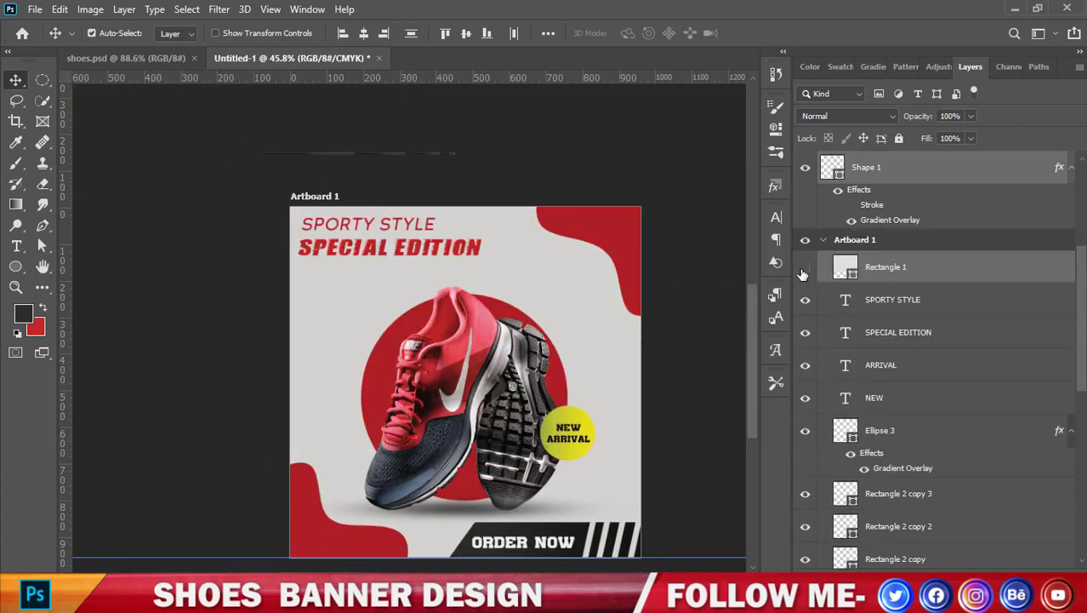
scroll(651, 306, up, 1)
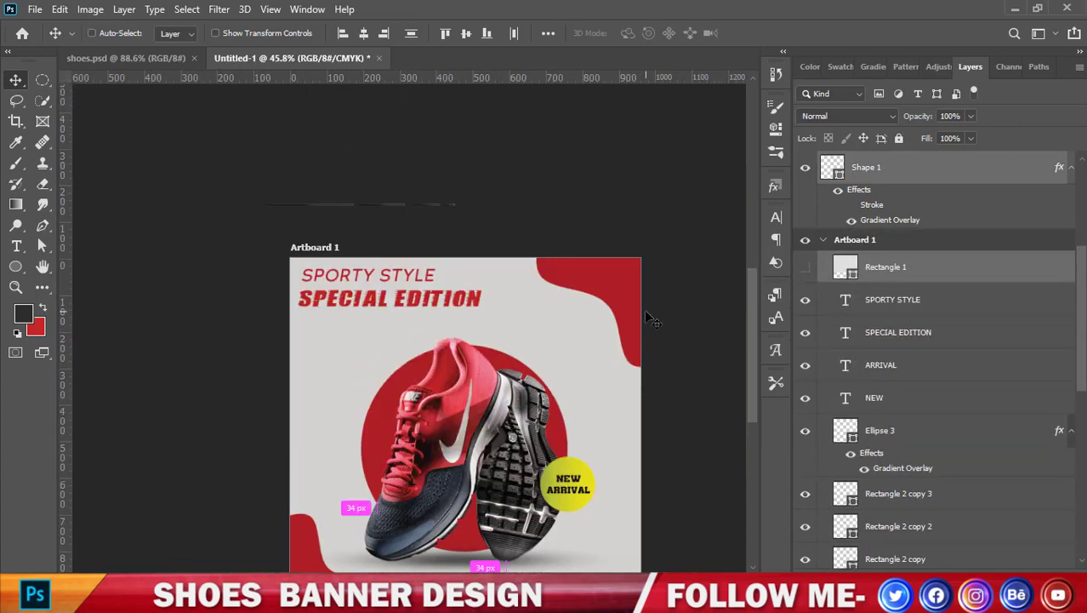
Reposition the four underline bars just beneath the SPECIAL EDITION headline.
key(ctrl+t)
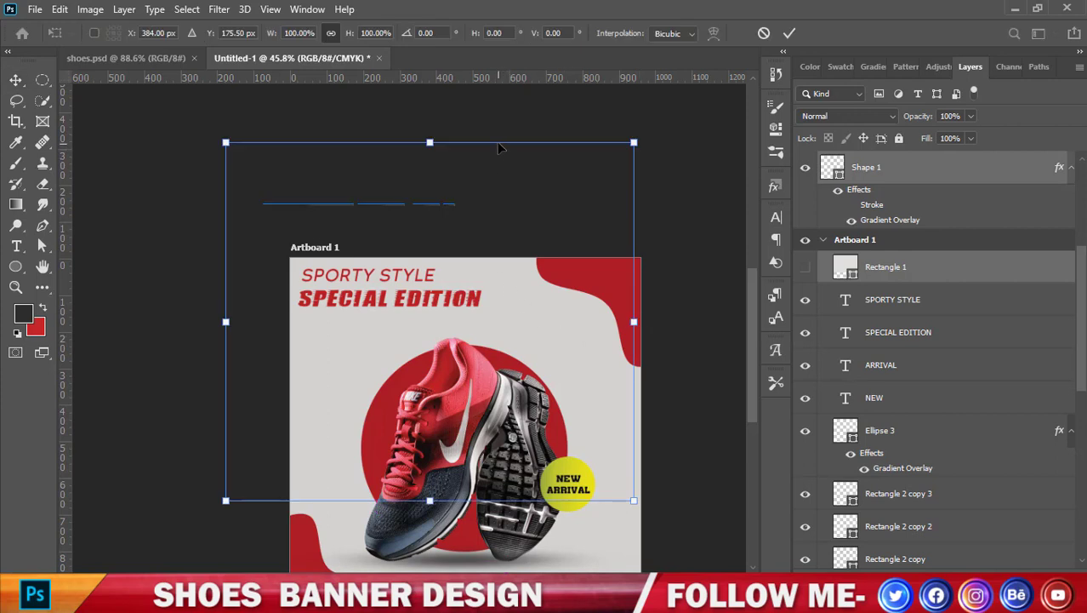
drag(499, 148, 528, 261)
click(791, 34)
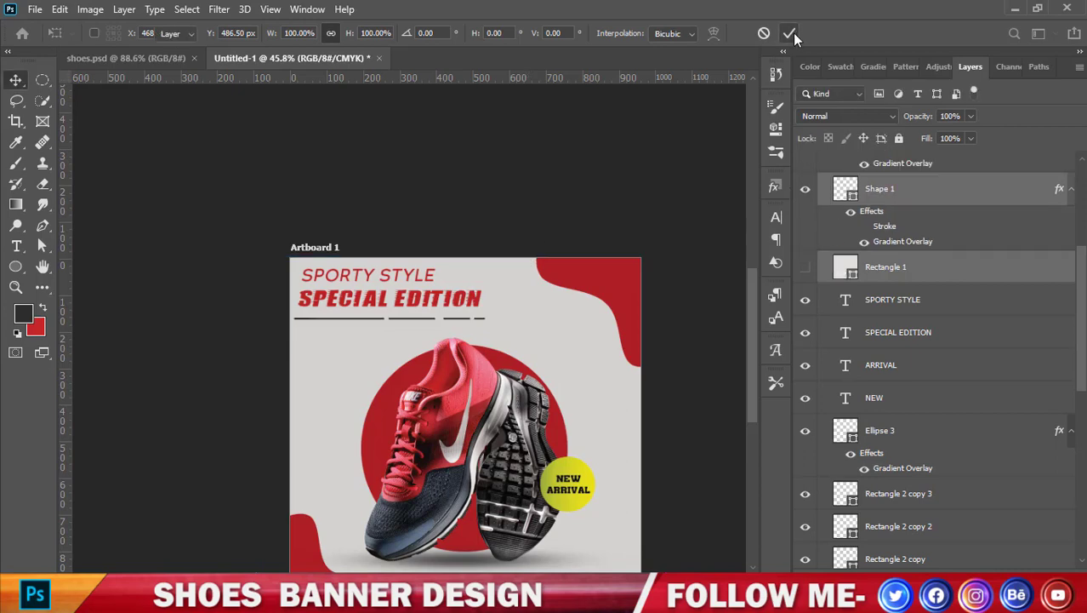
click(909, 268)
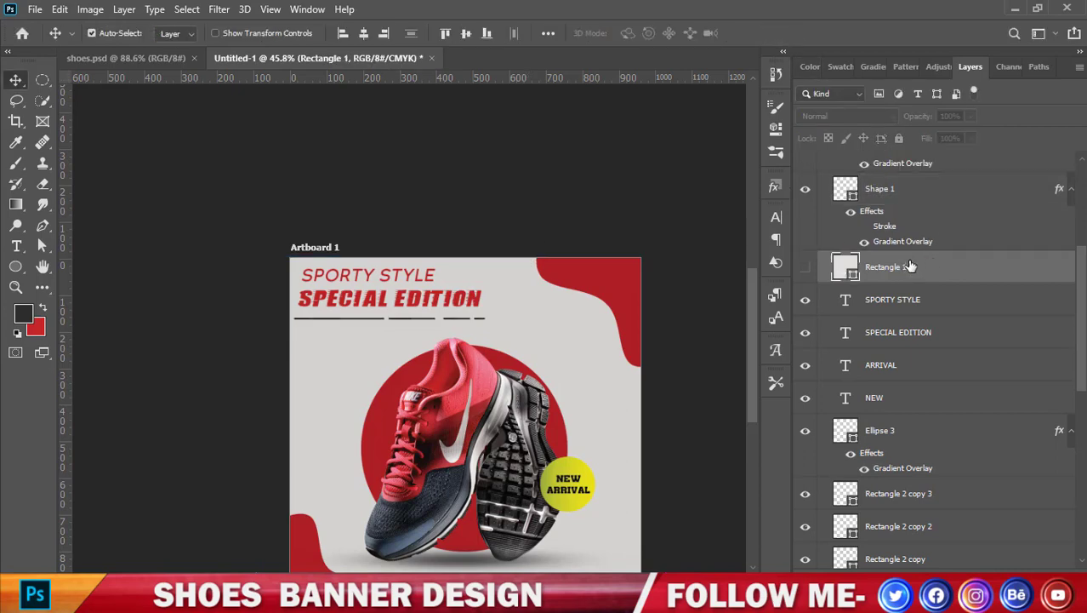
Delete the hidden grey Rectangle 1 layer.
key(Delete)
scroll(920, 321, up, 1)
scroll(923, 320, up, 3)
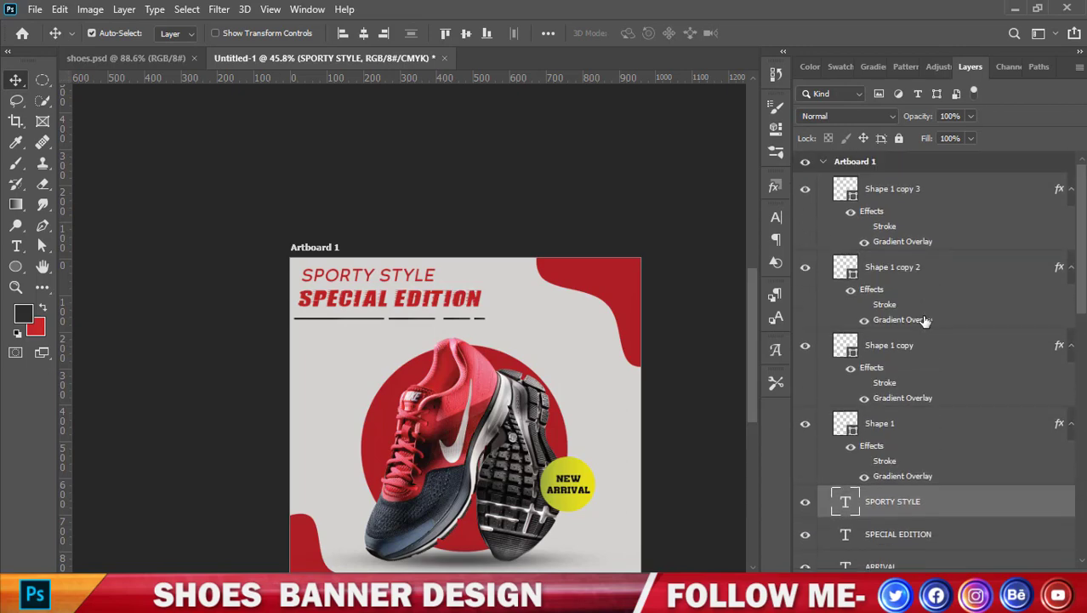
Select Shape 1 and its three copies and adjust their alignment under SPECIAL EDITION.
click(895, 187)
ctrl+click(895, 269)
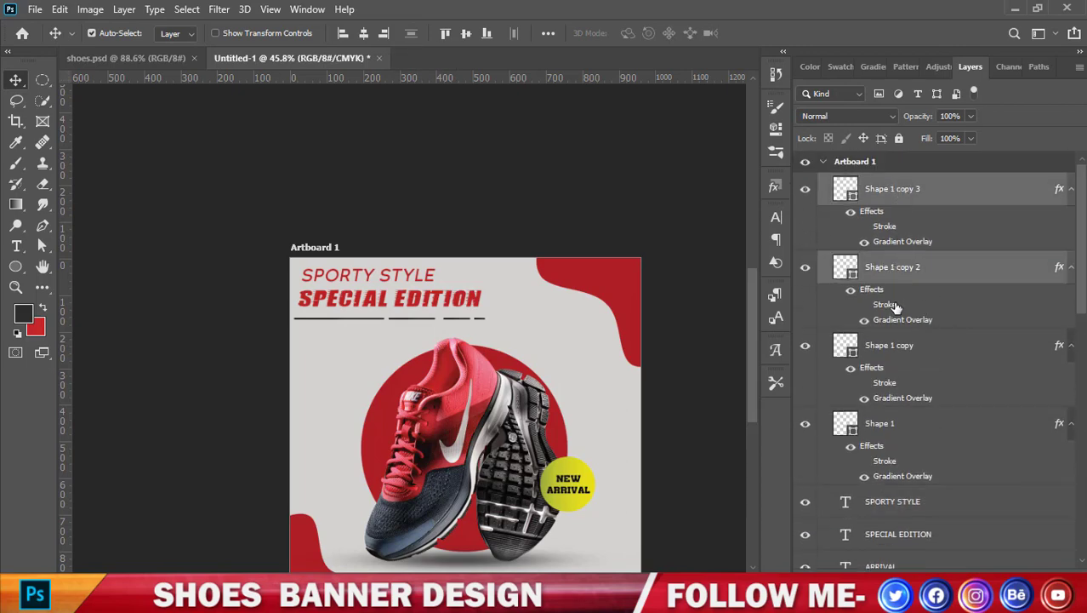
ctrl+click(890, 345)
ctrl+click(916, 422)
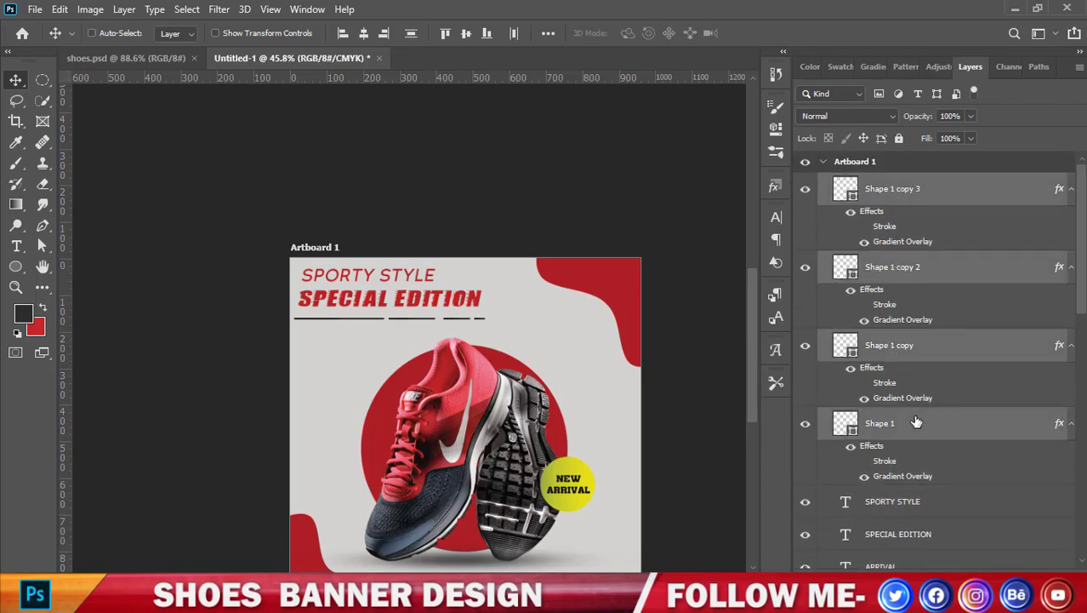
key(ctrl+t)
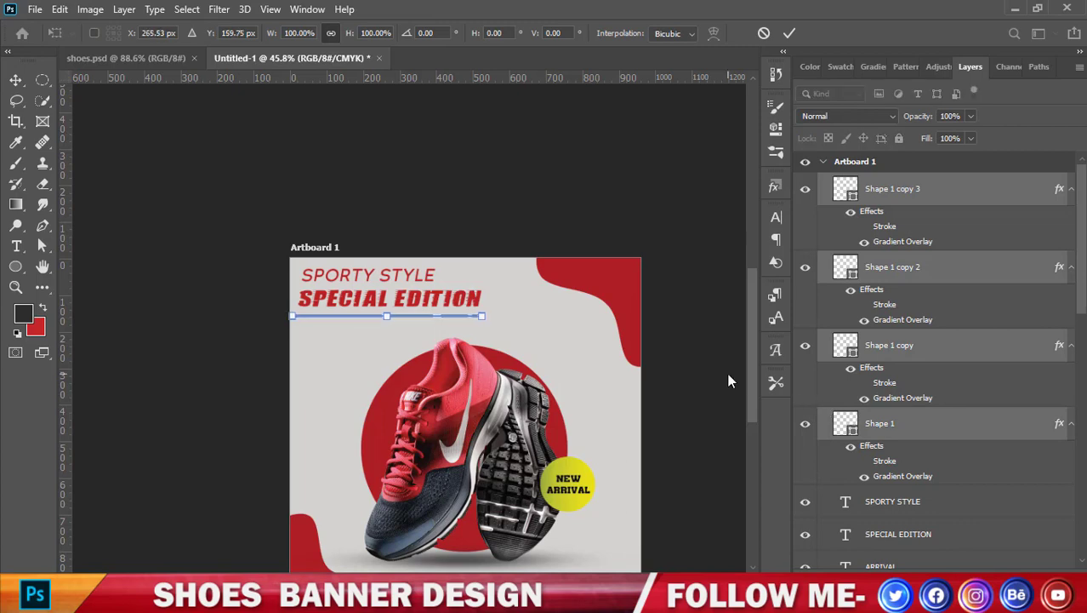
click(789, 32)
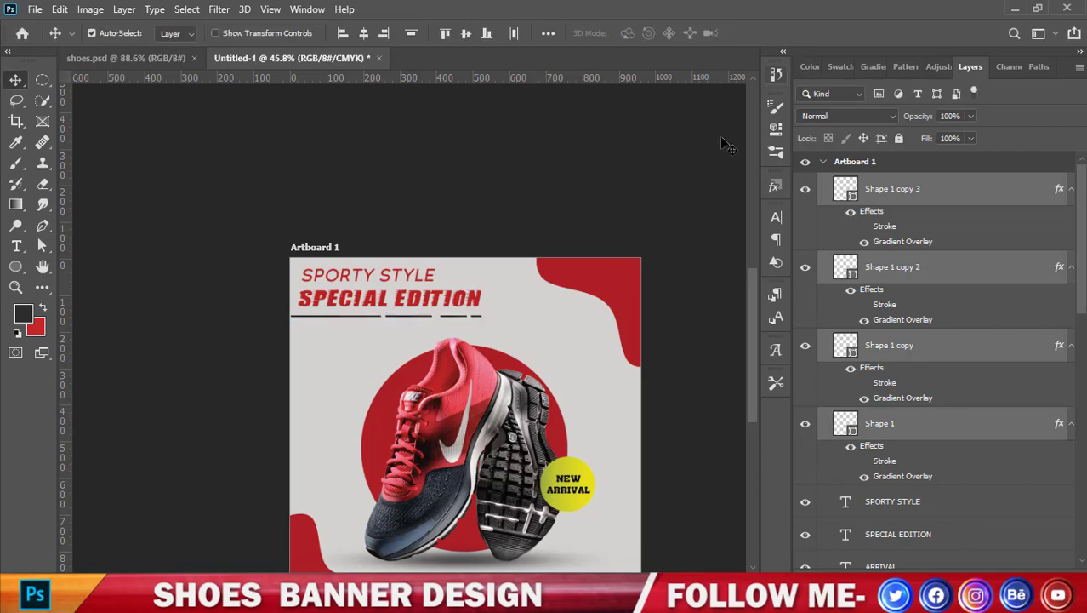
scroll(434, 271, down, 1)
scroll(434, 271, down, 1)
scroll(559, 462, up, 2)
scroll(604, 415, up, 1)
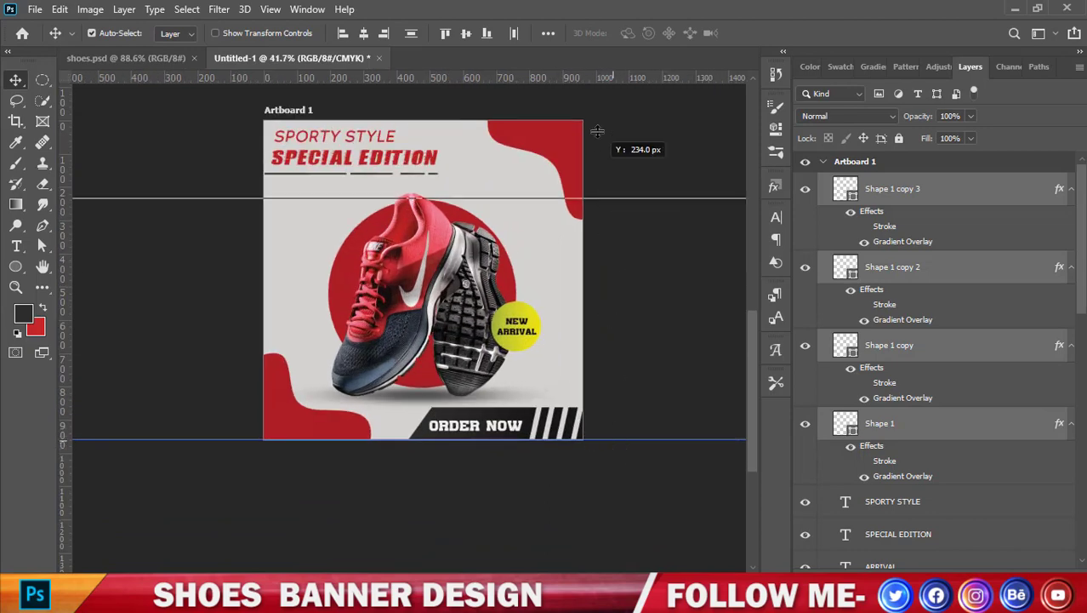
Remove the guide along the artboard's bottom edge.
drag(614, 443, 638, 72)
scroll(650, 238, up, 2)
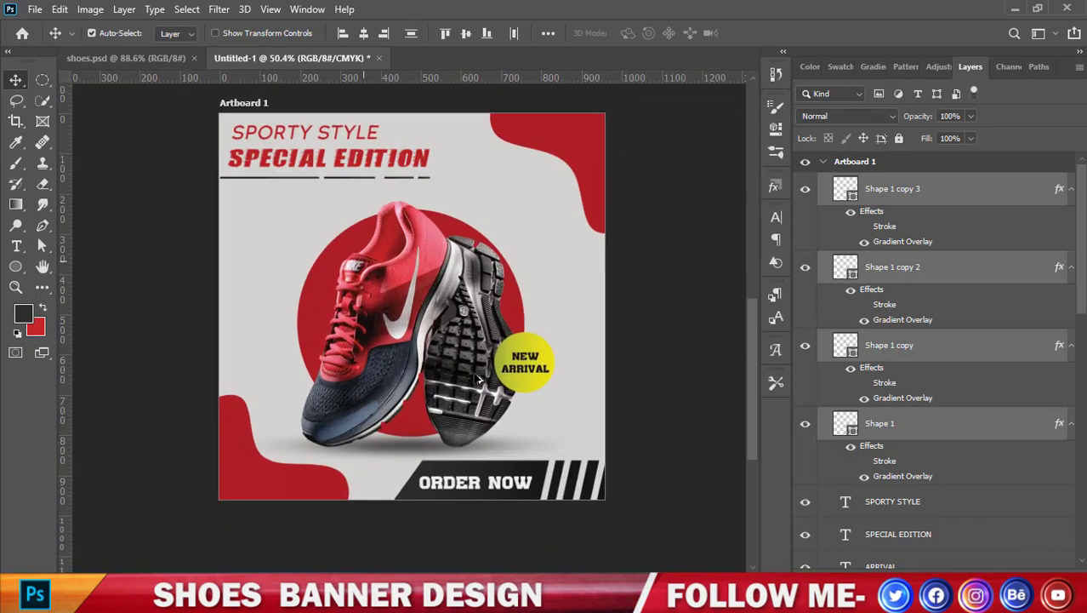
scroll(576, 316, down, 1)
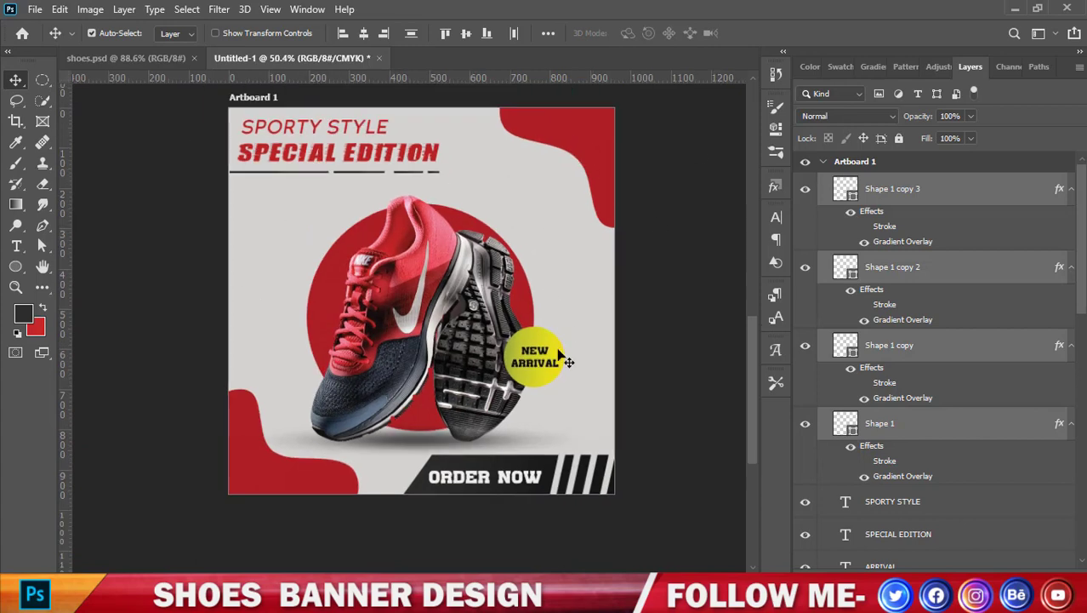